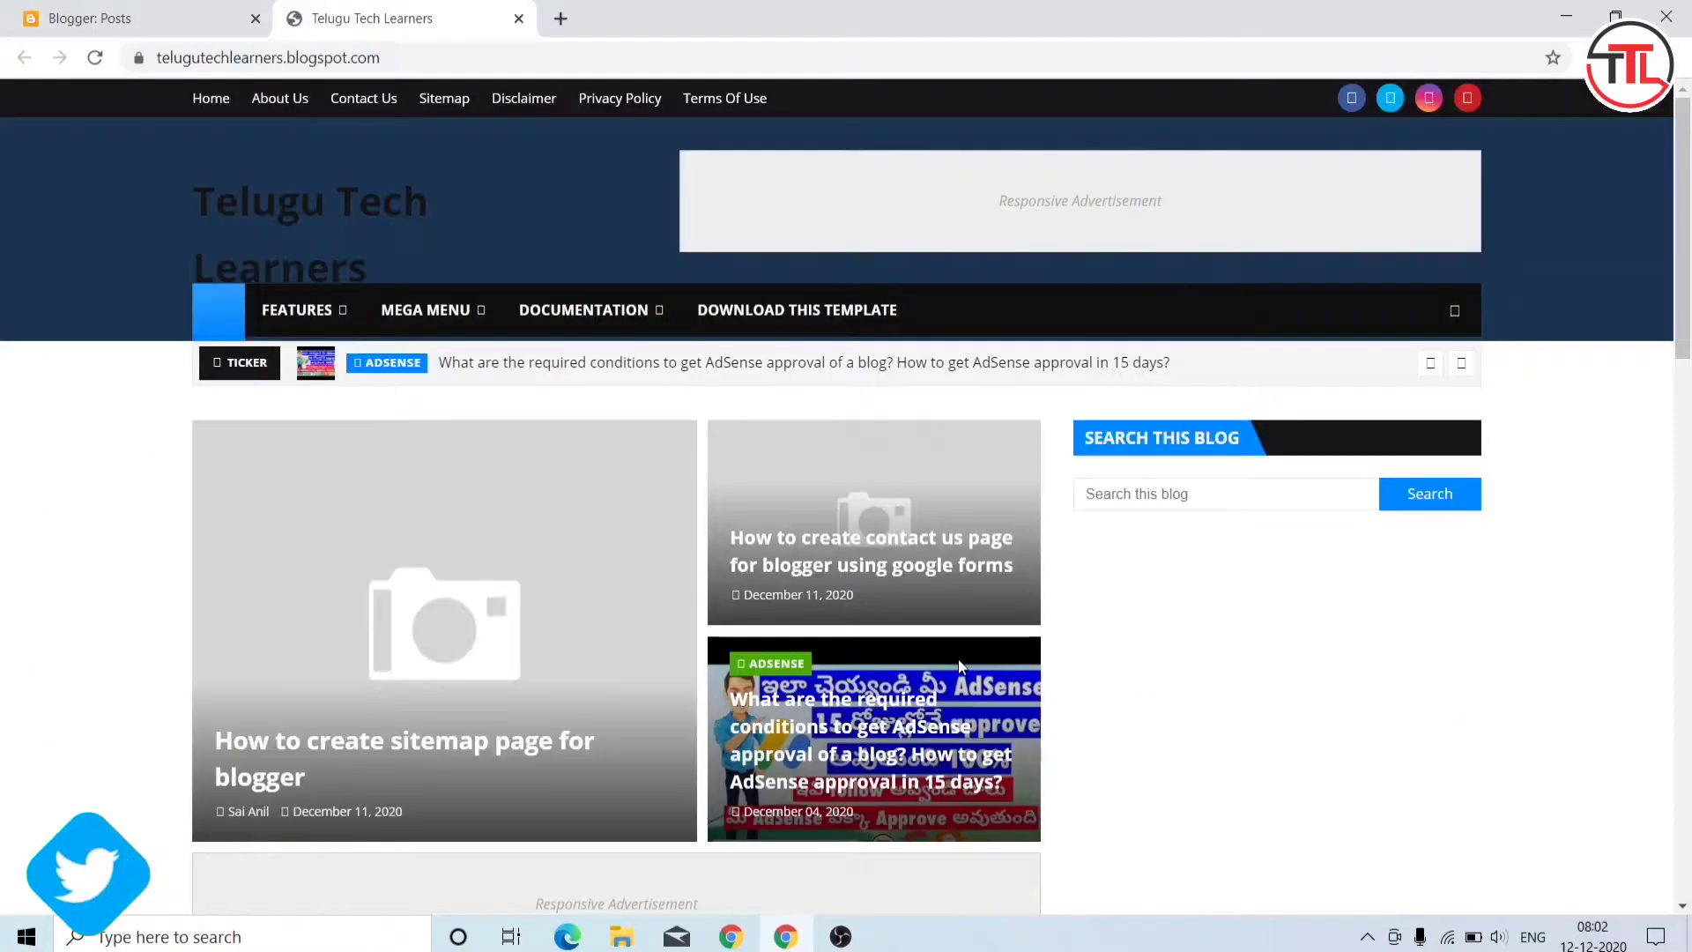
# Step: Examine the blog's Features, Mega Menu and Documentation menus and their dropdown entries on the live site
pyautogui.moveTo(332, 304)
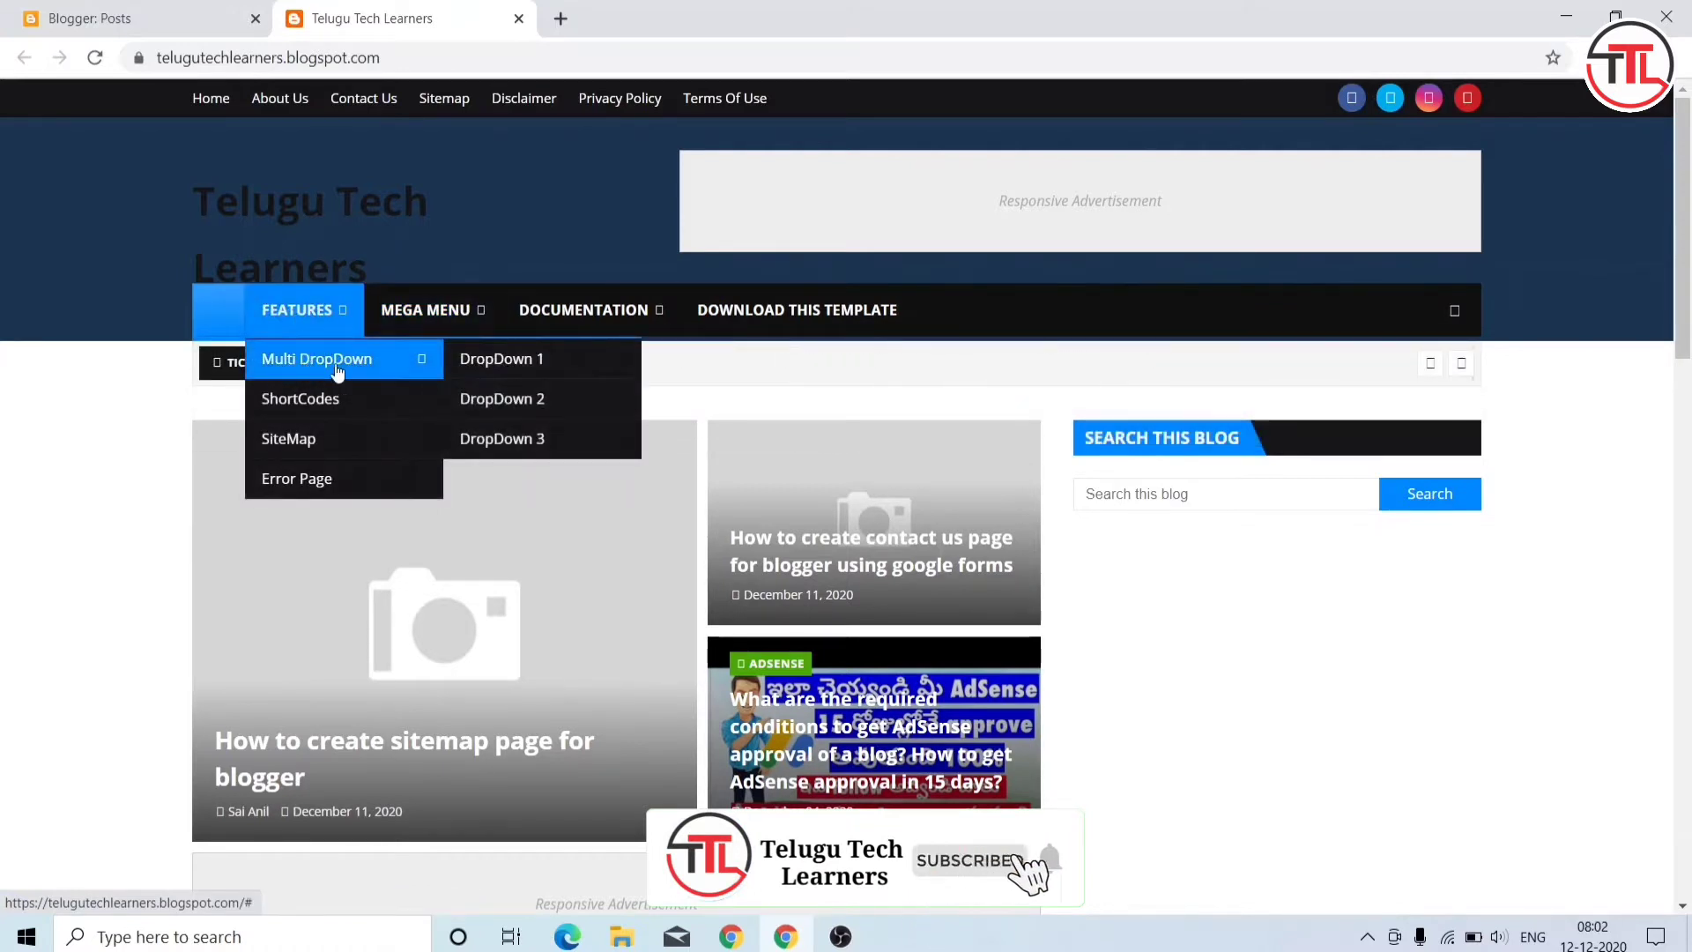
pyautogui.moveTo(561, 413)
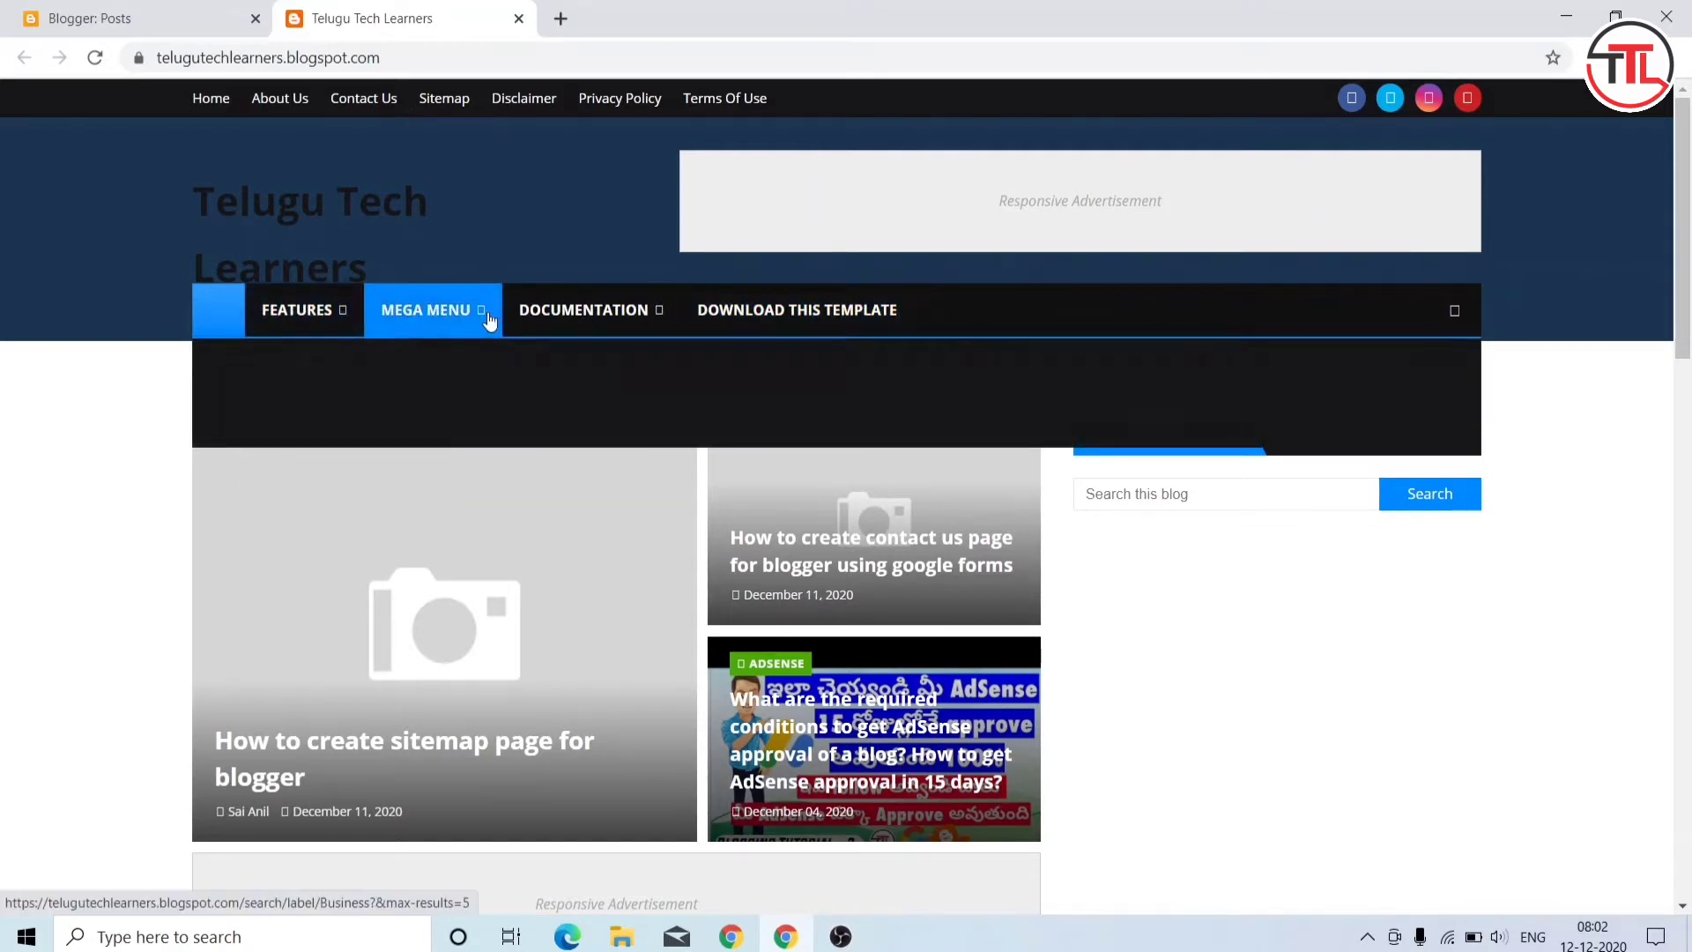
pyautogui.moveTo(589, 321)
pyautogui.moveTo(327, 365)
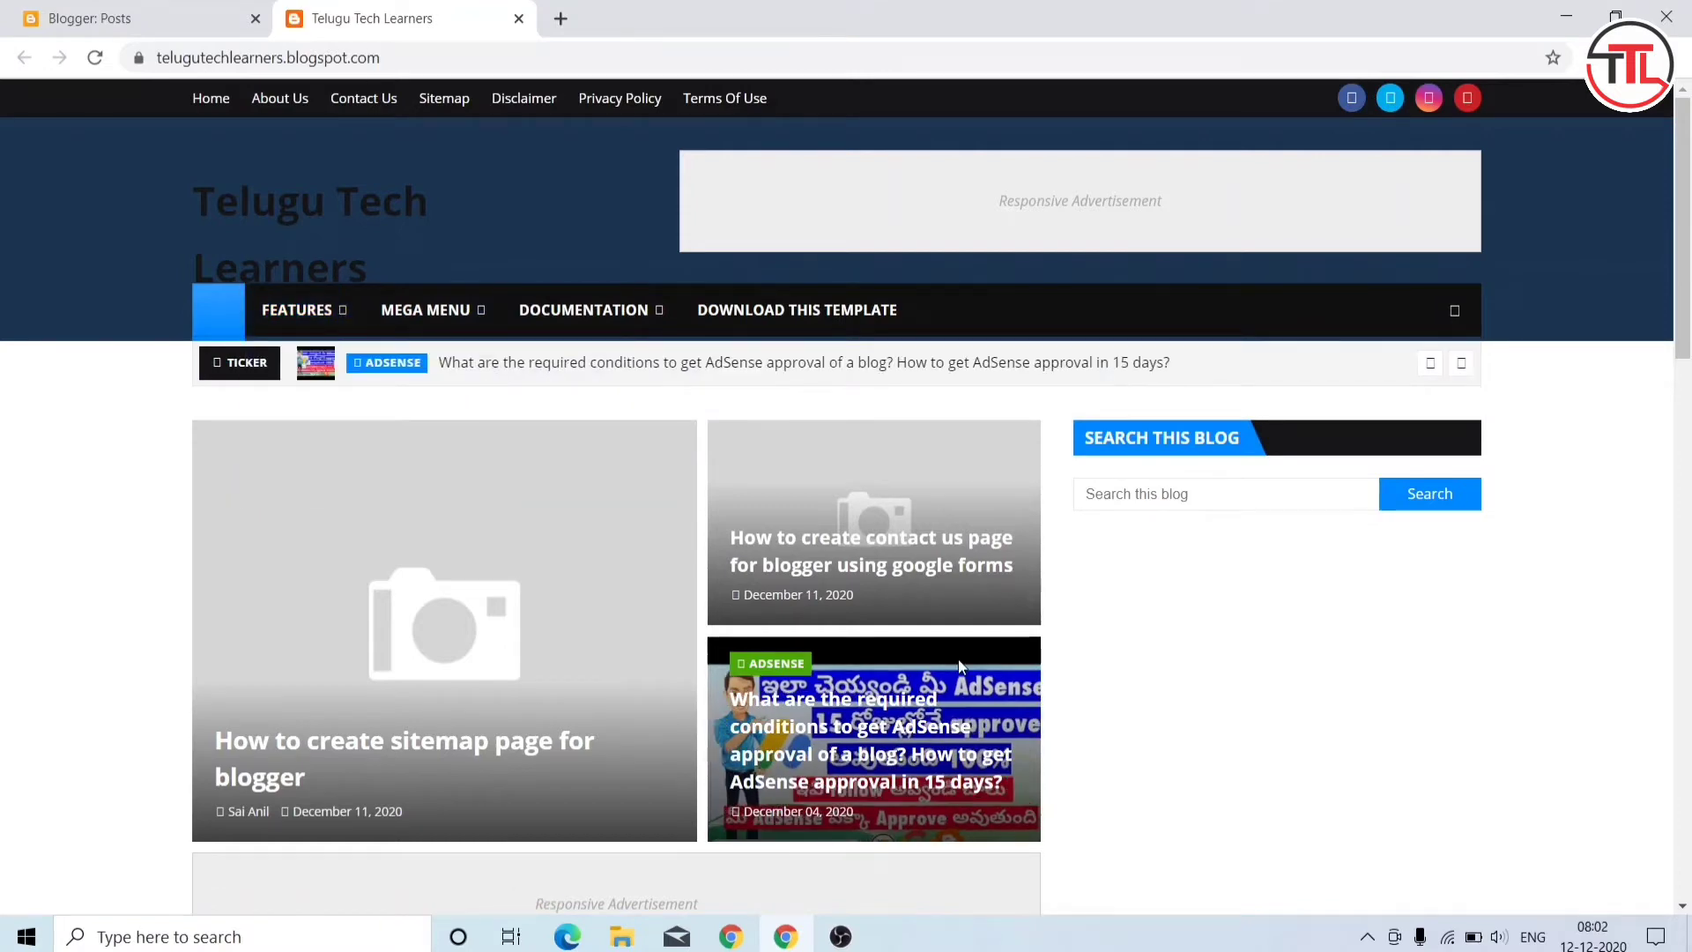
pyautogui.moveTo(309, 315)
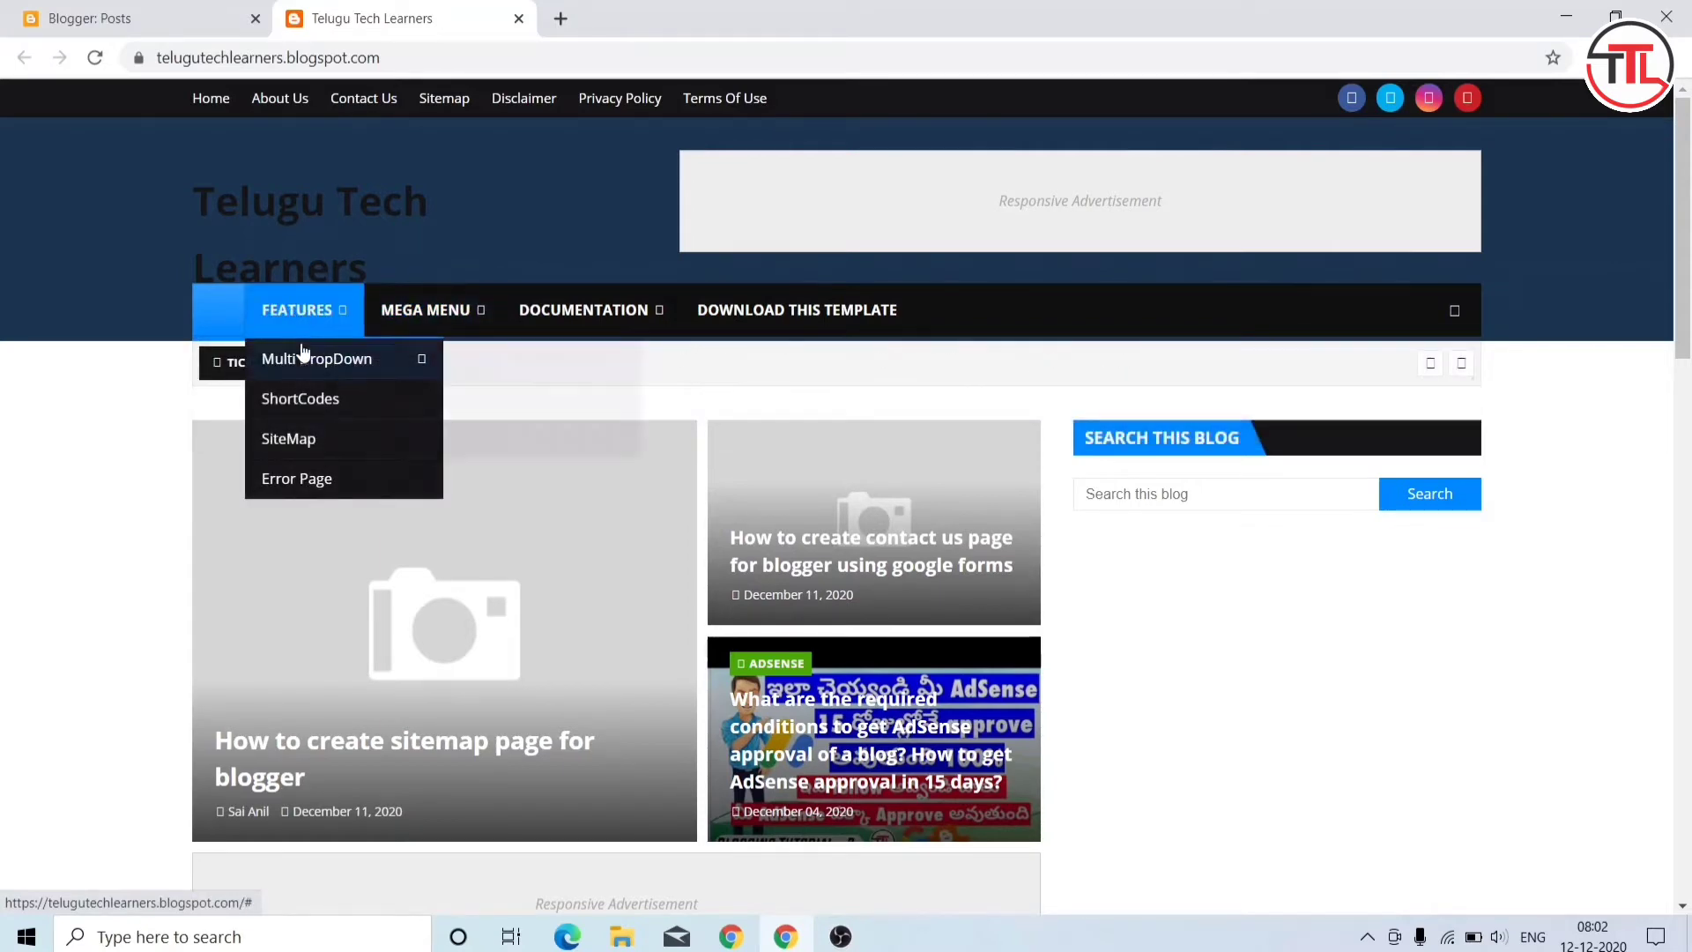
pyautogui.moveTo(590, 342)
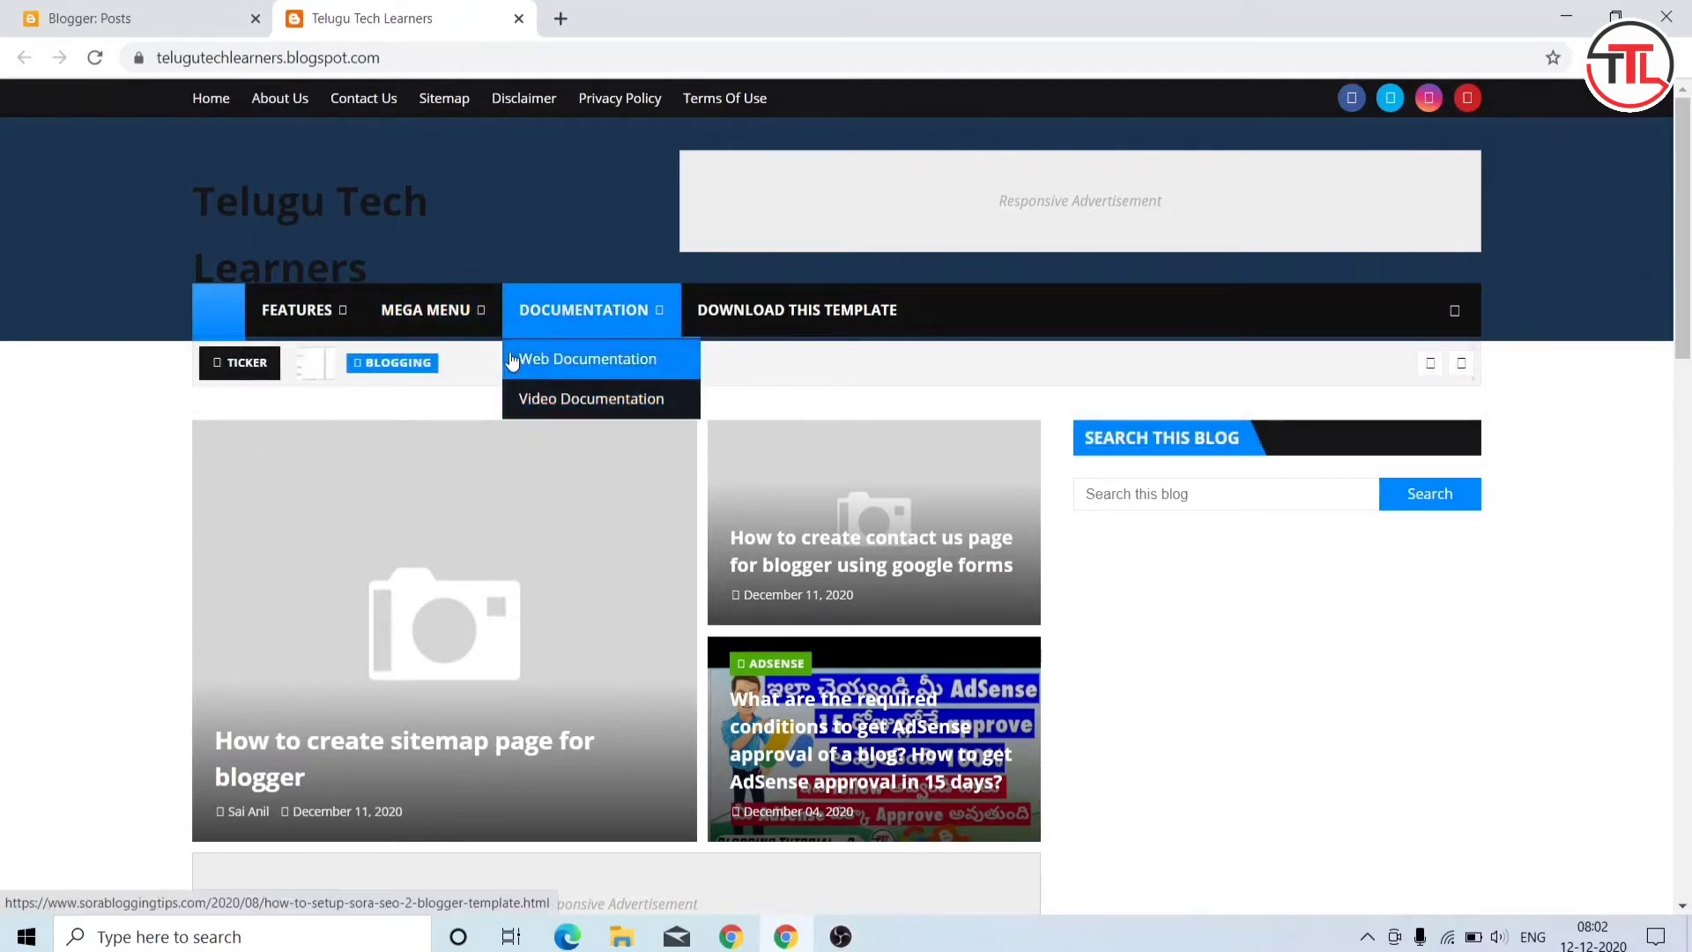
pyautogui.moveTo(424, 310)
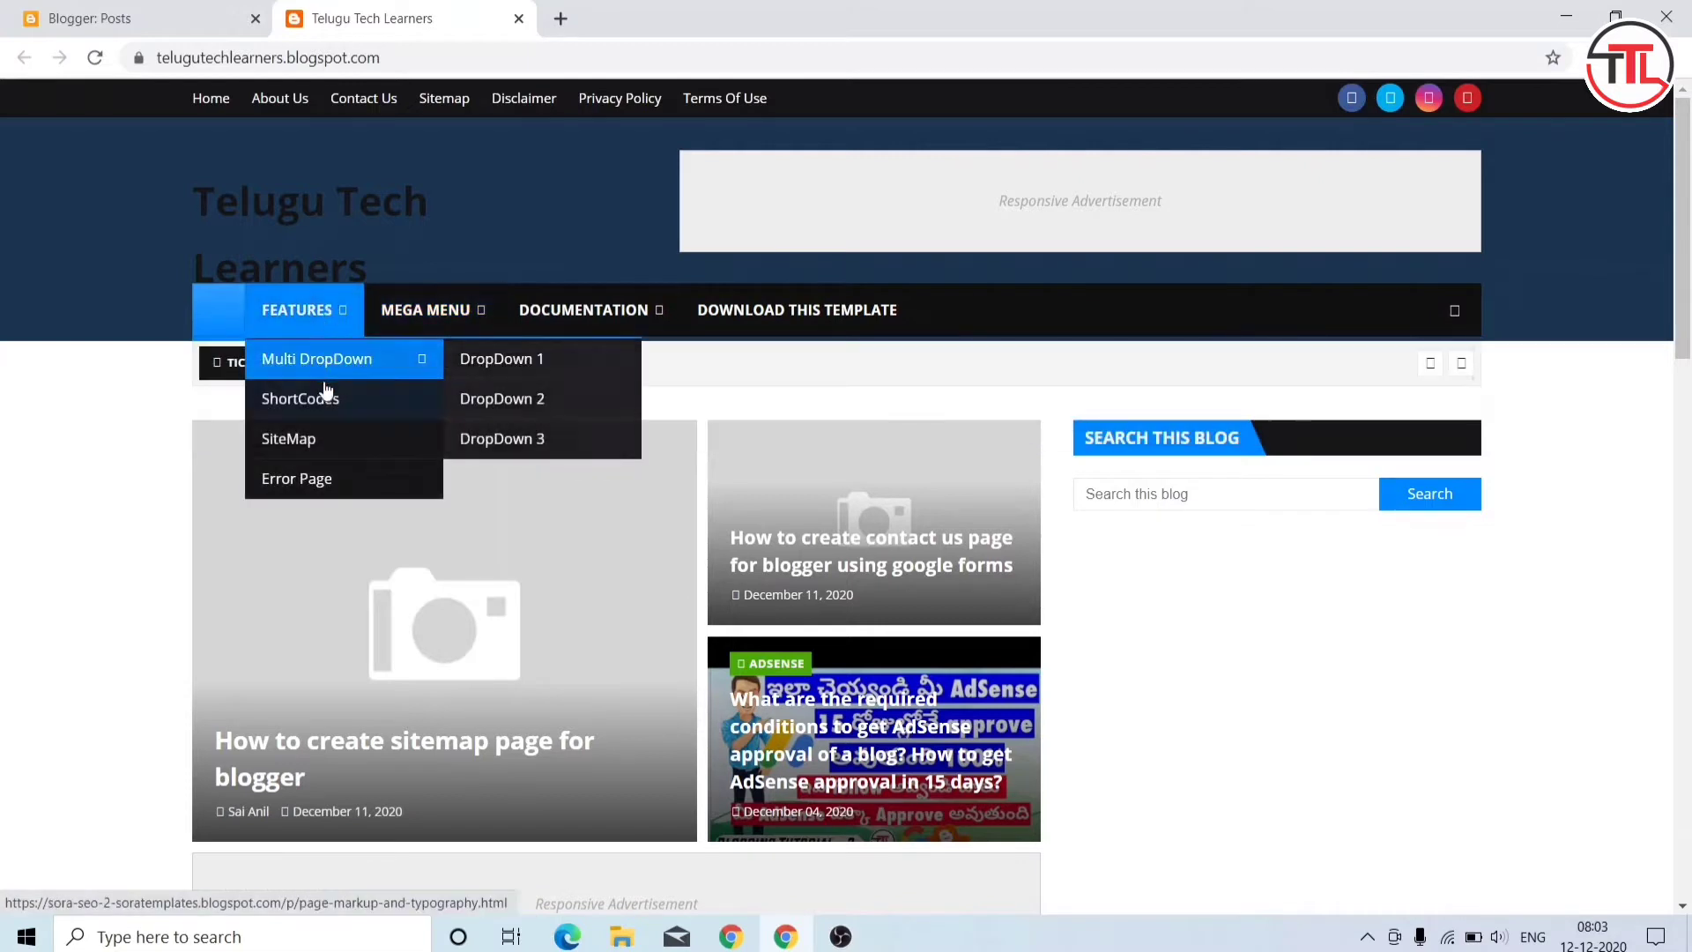
pyautogui.moveTo(344, 359)
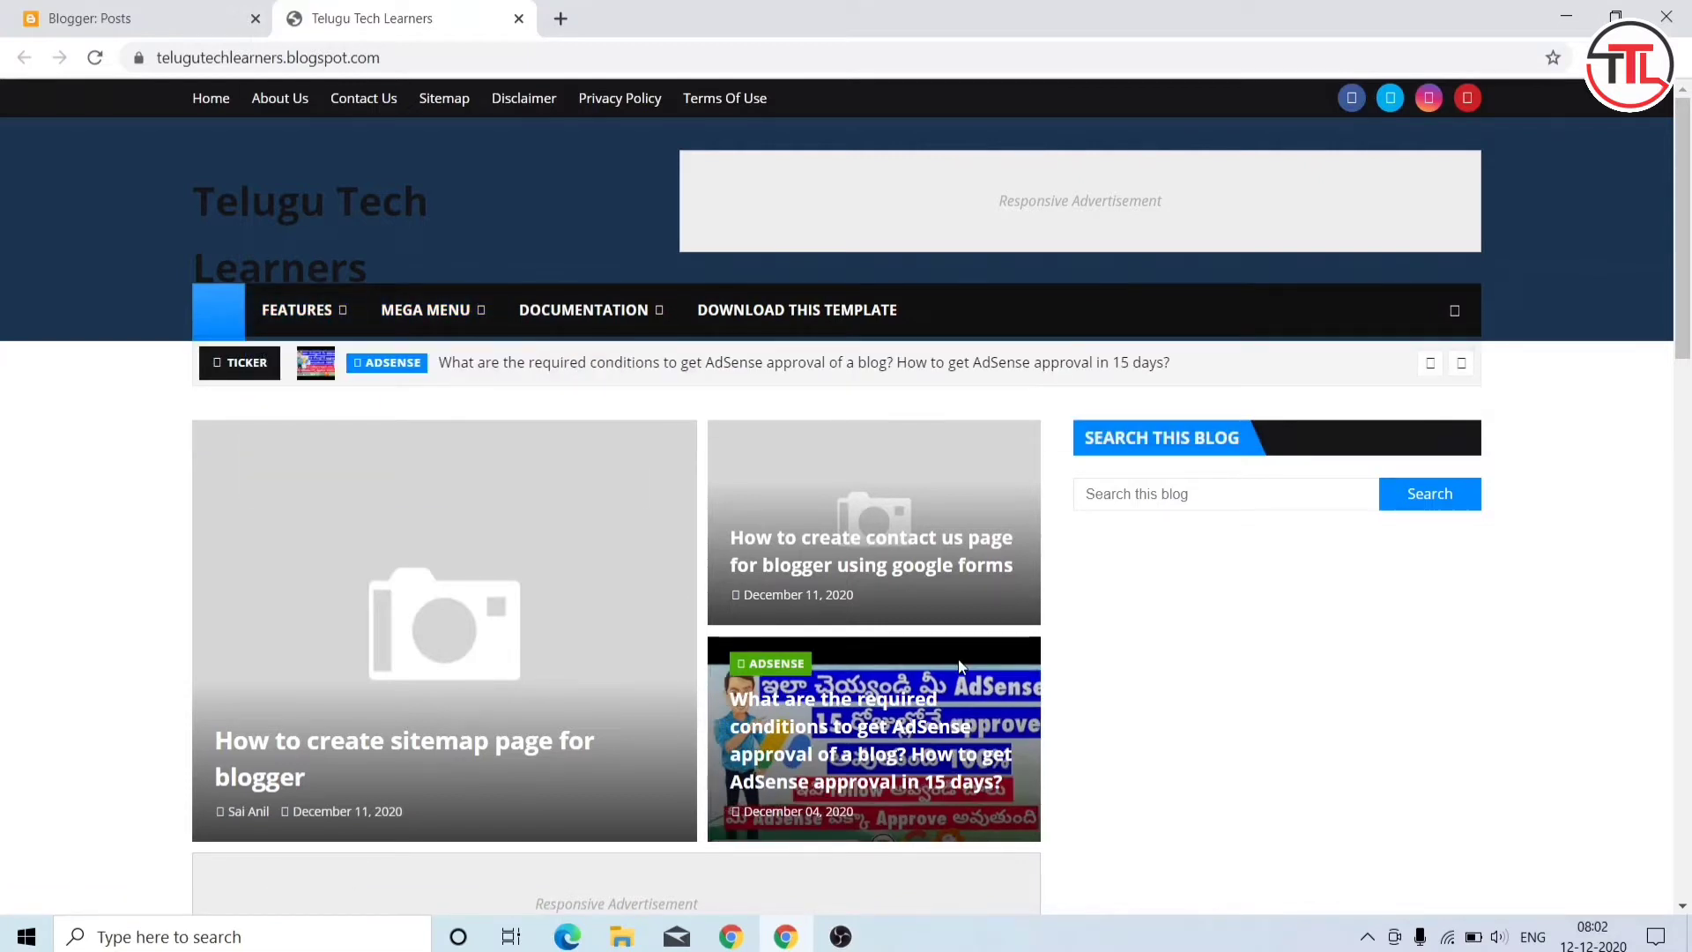
pyautogui.moveTo(335, 309)
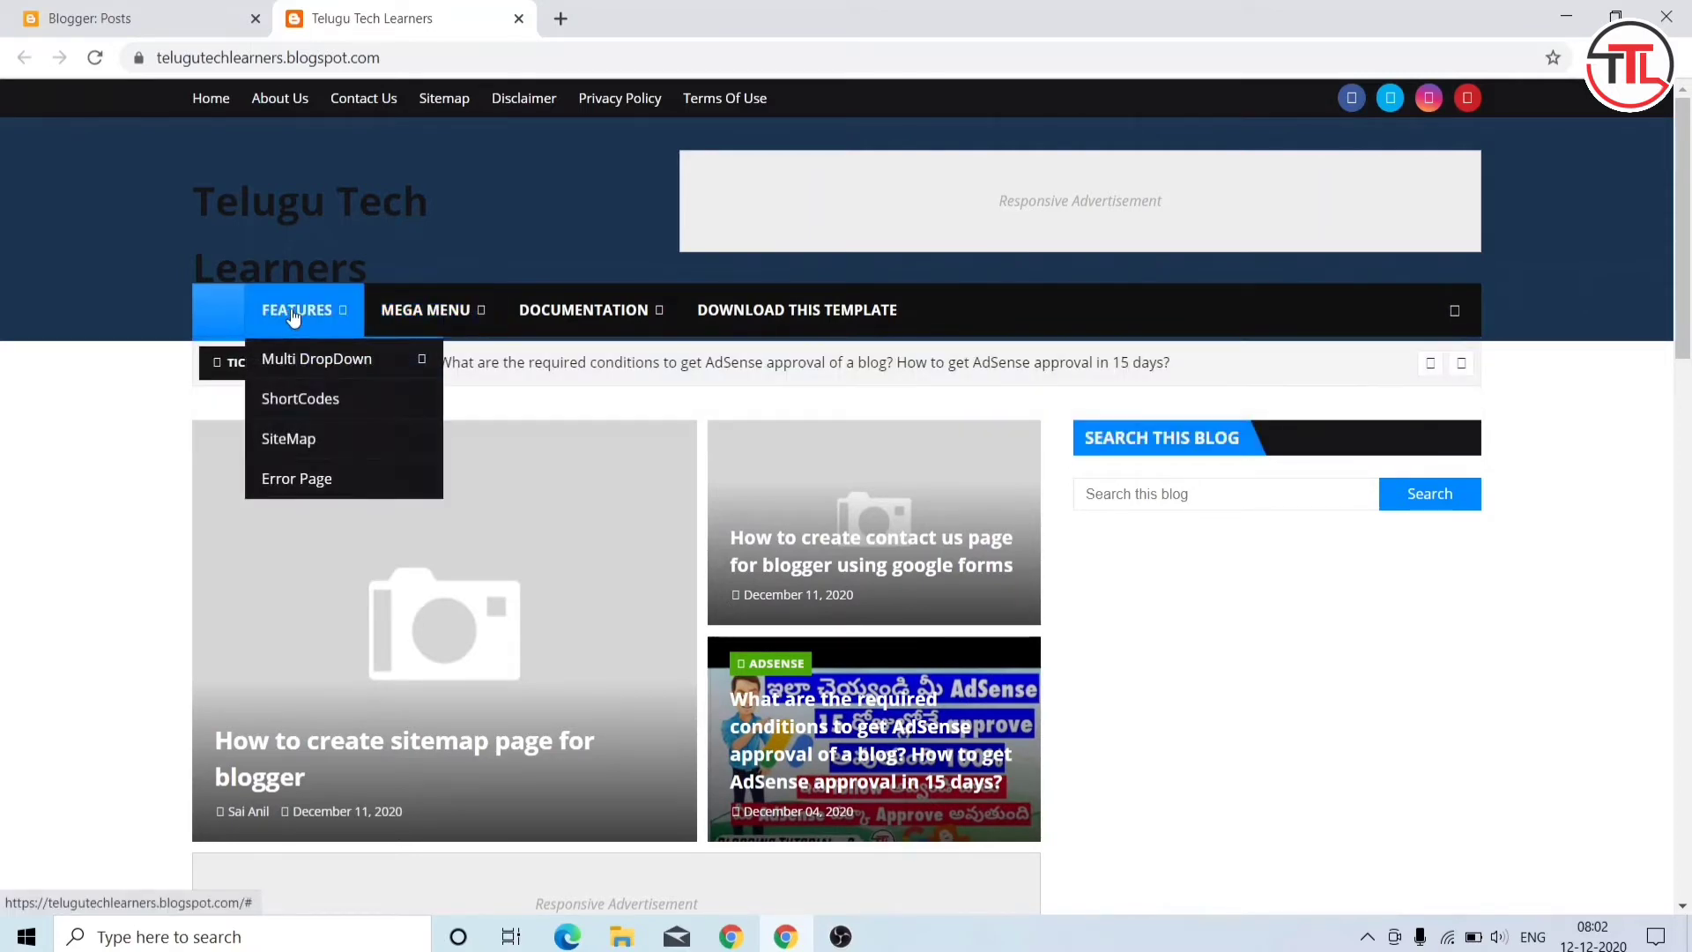
pyautogui.moveTo(309, 373)
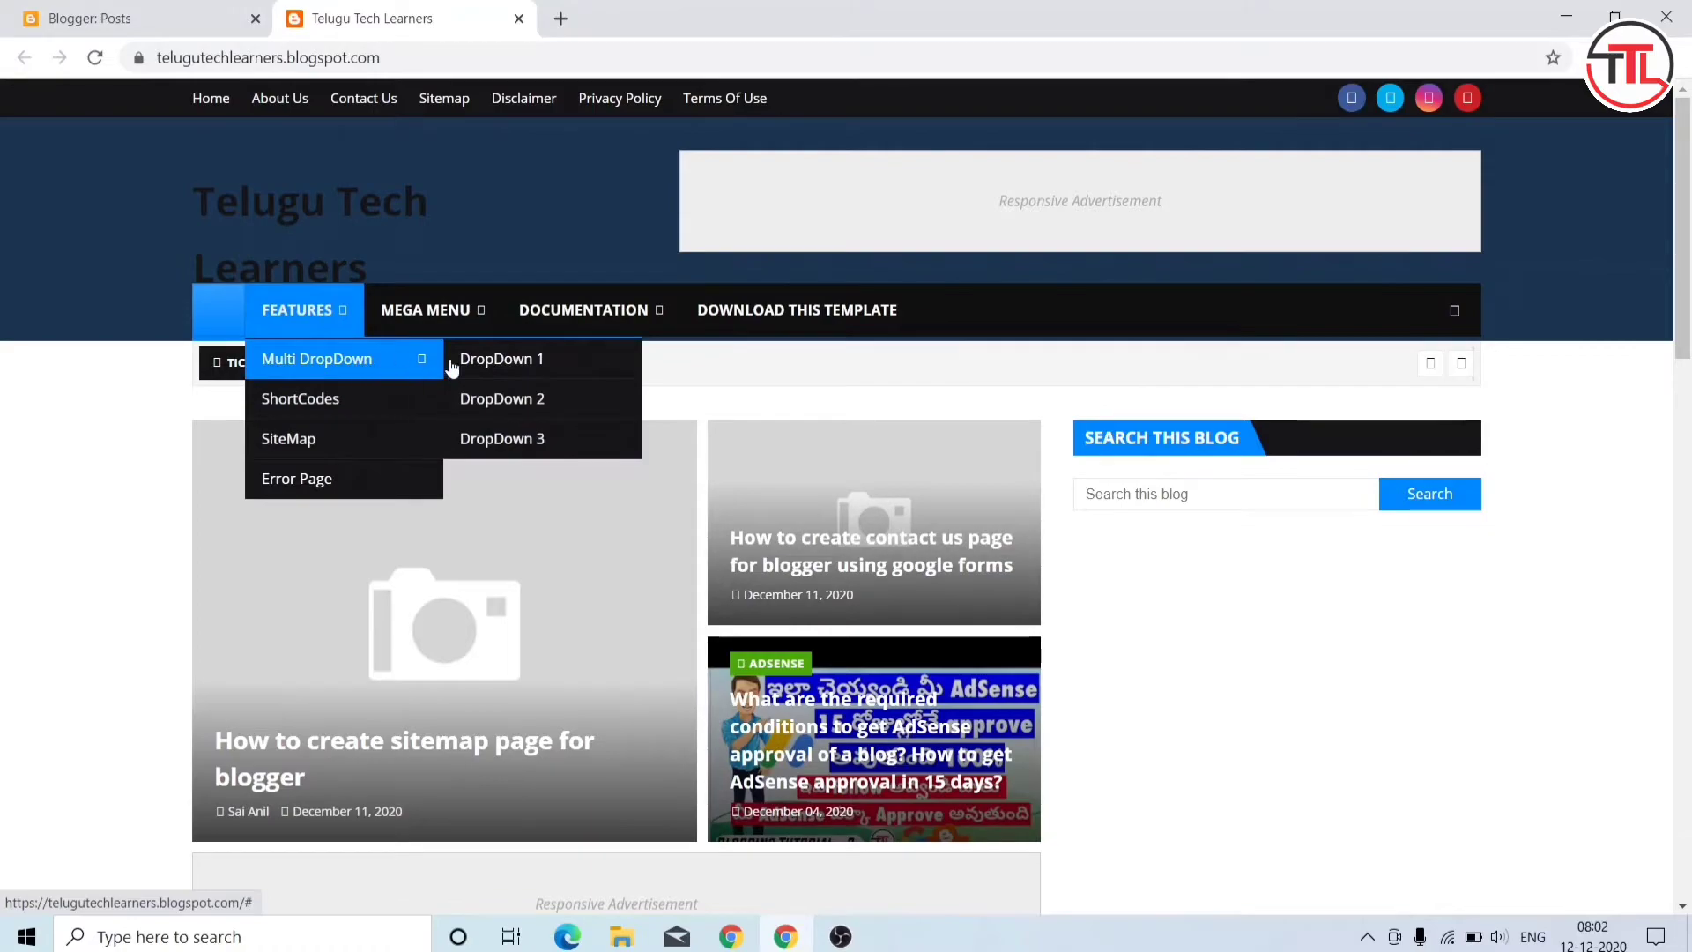
pyautogui.moveTo(583, 310)
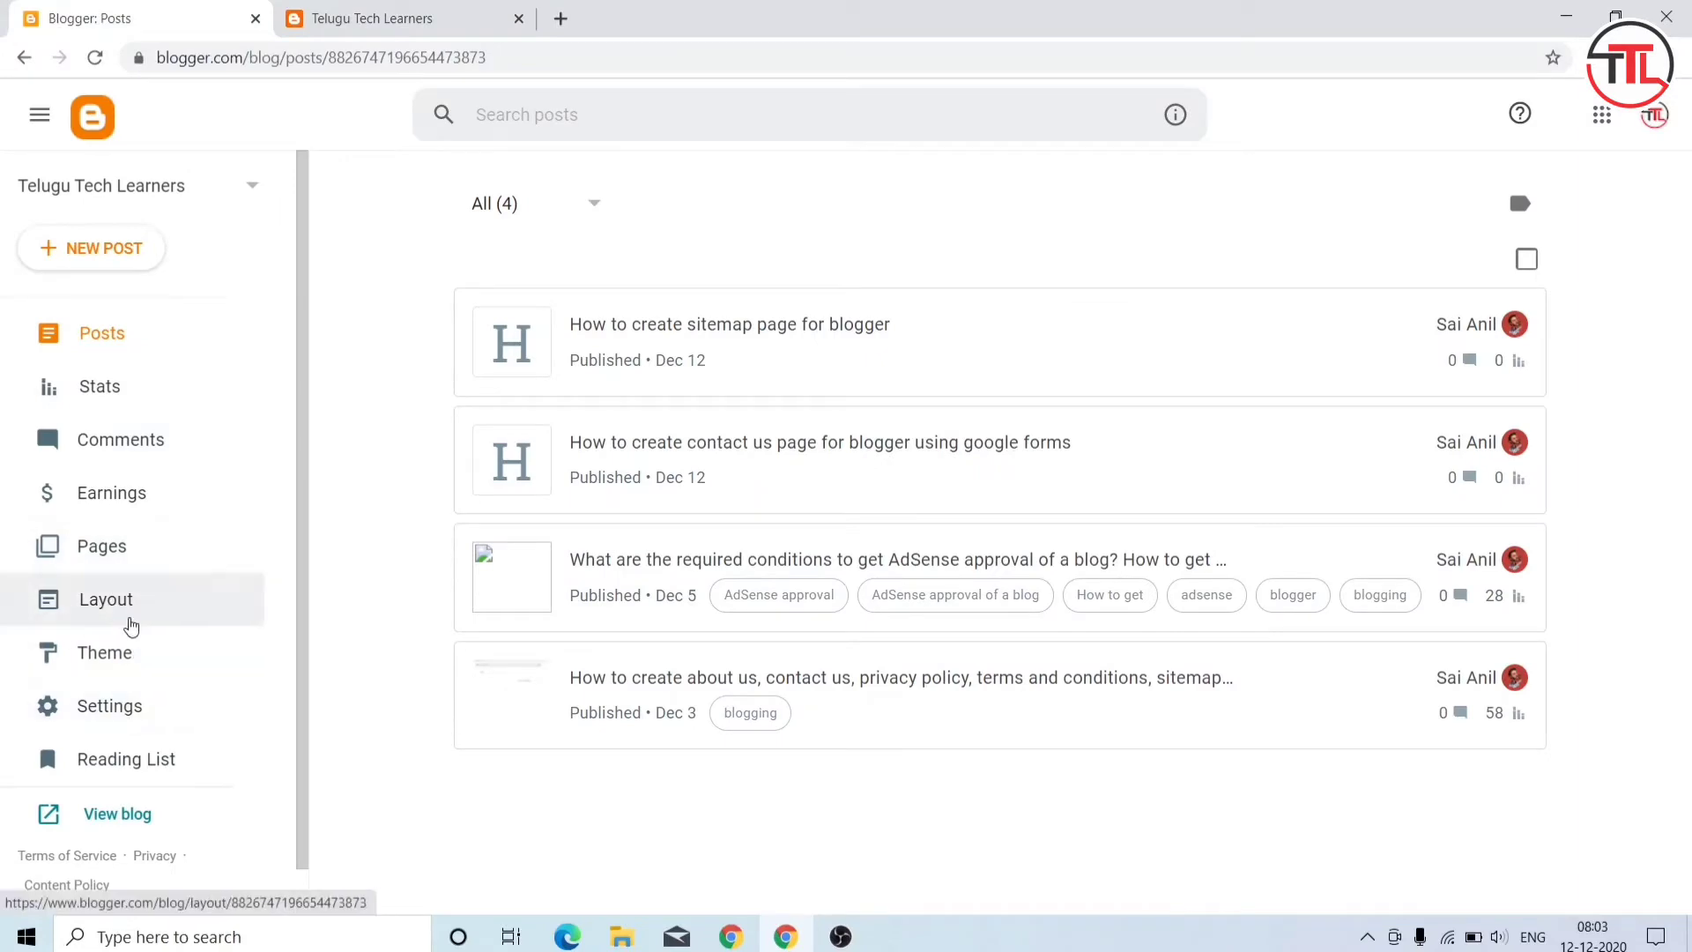
# Step: Open the blog's layout and bring up the Main Menu link list gadget's configuration in a maximized window
pyautogui.scroll(5, 132, 623)
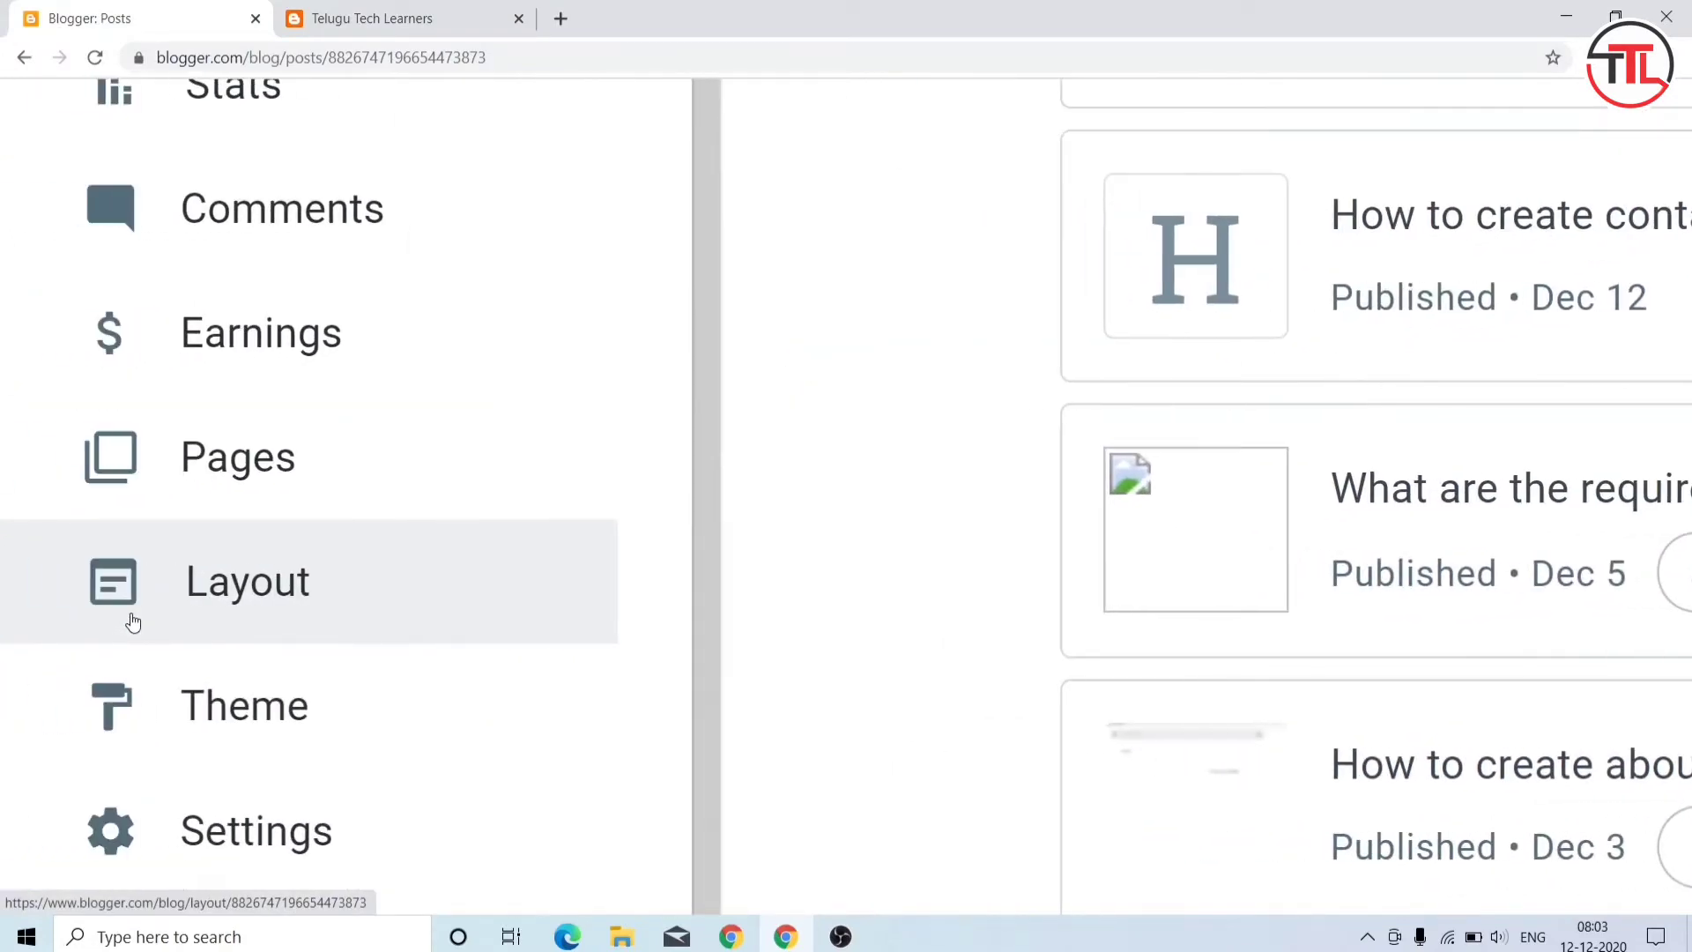
pyautogui.click(186, 614)
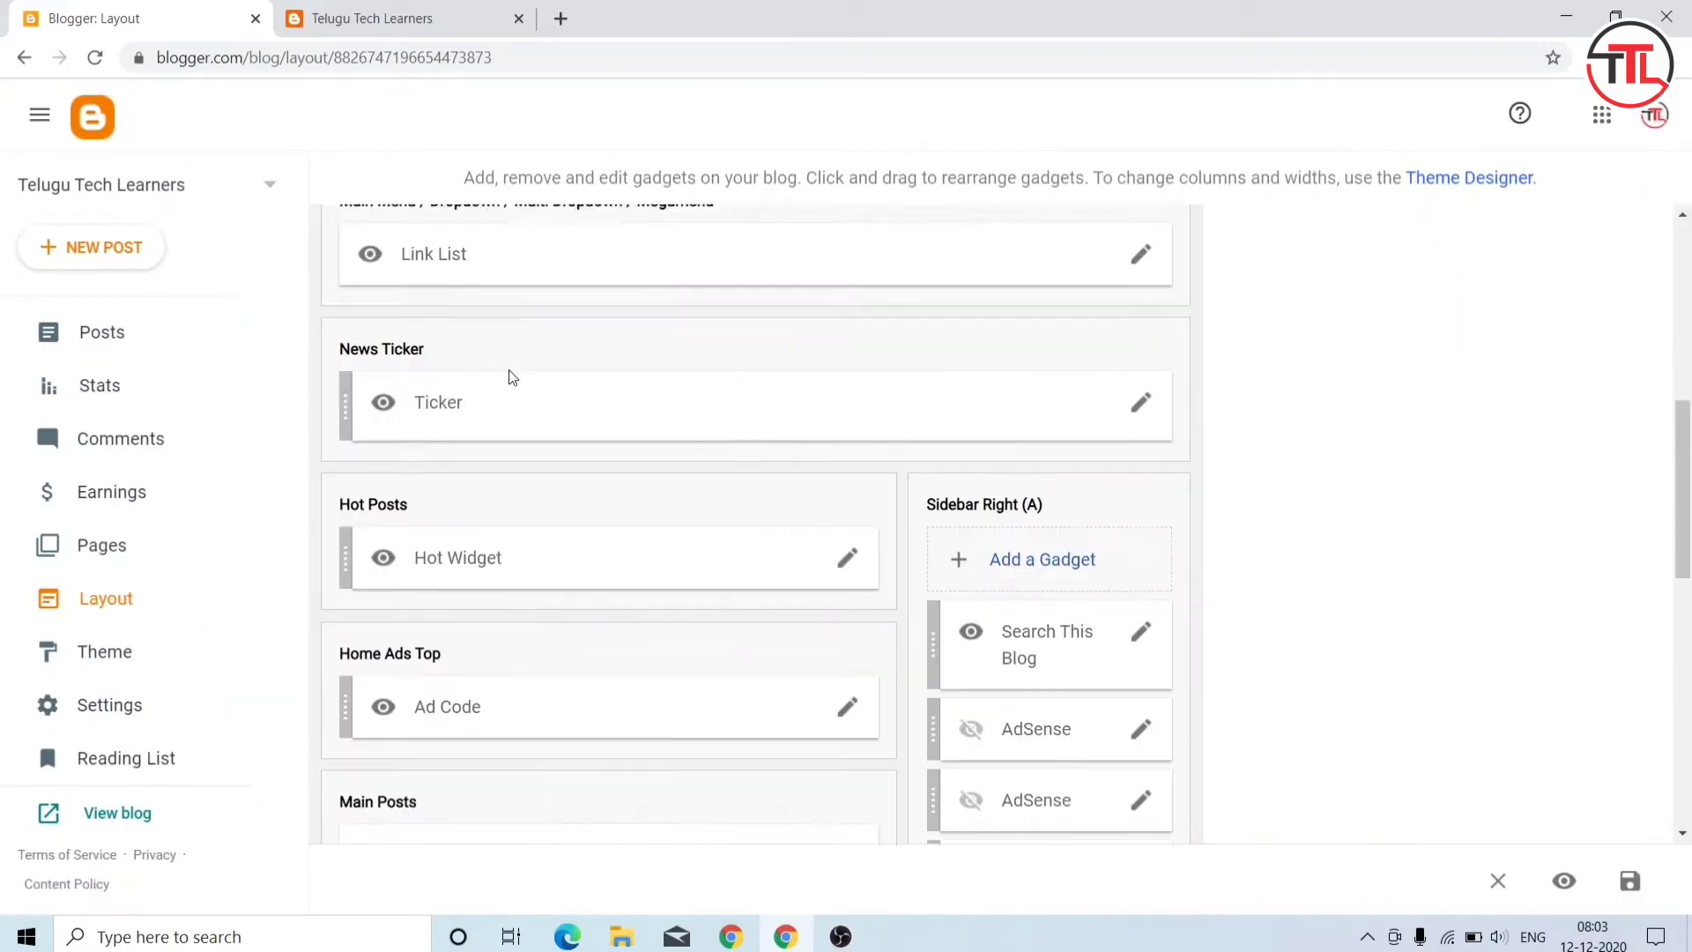
pyautogui.scroll(2, 509, 369)
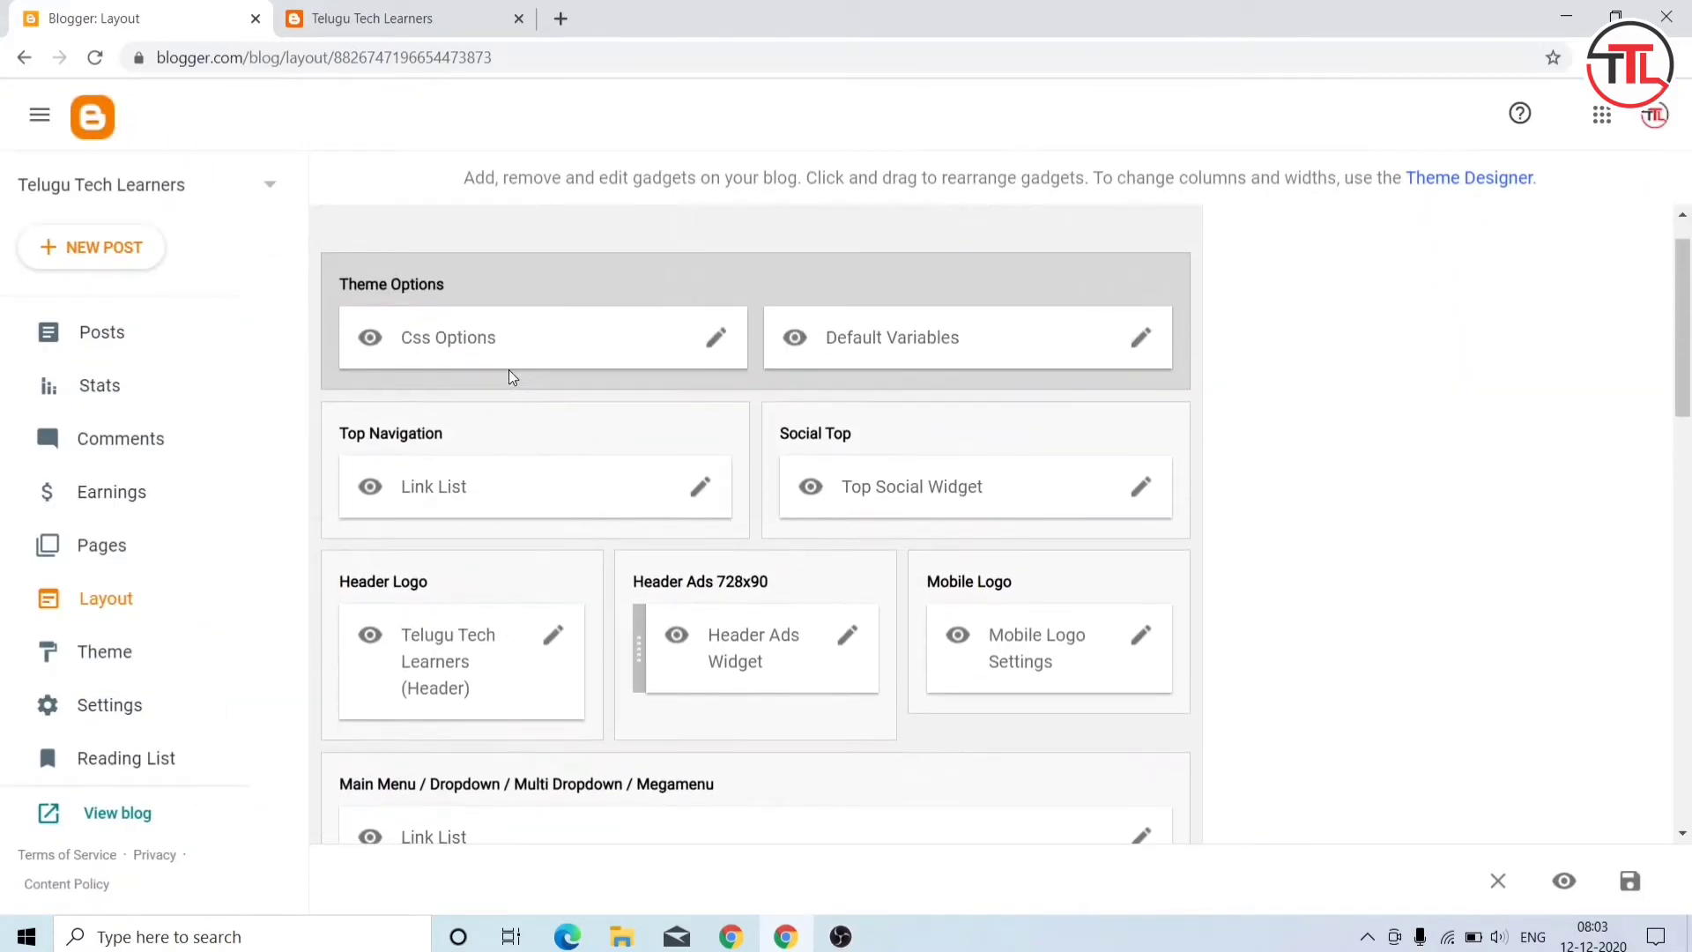
pyautogui.scroll(-2, 509, 368)
pyautogui.scroll(-1, 511, 370)
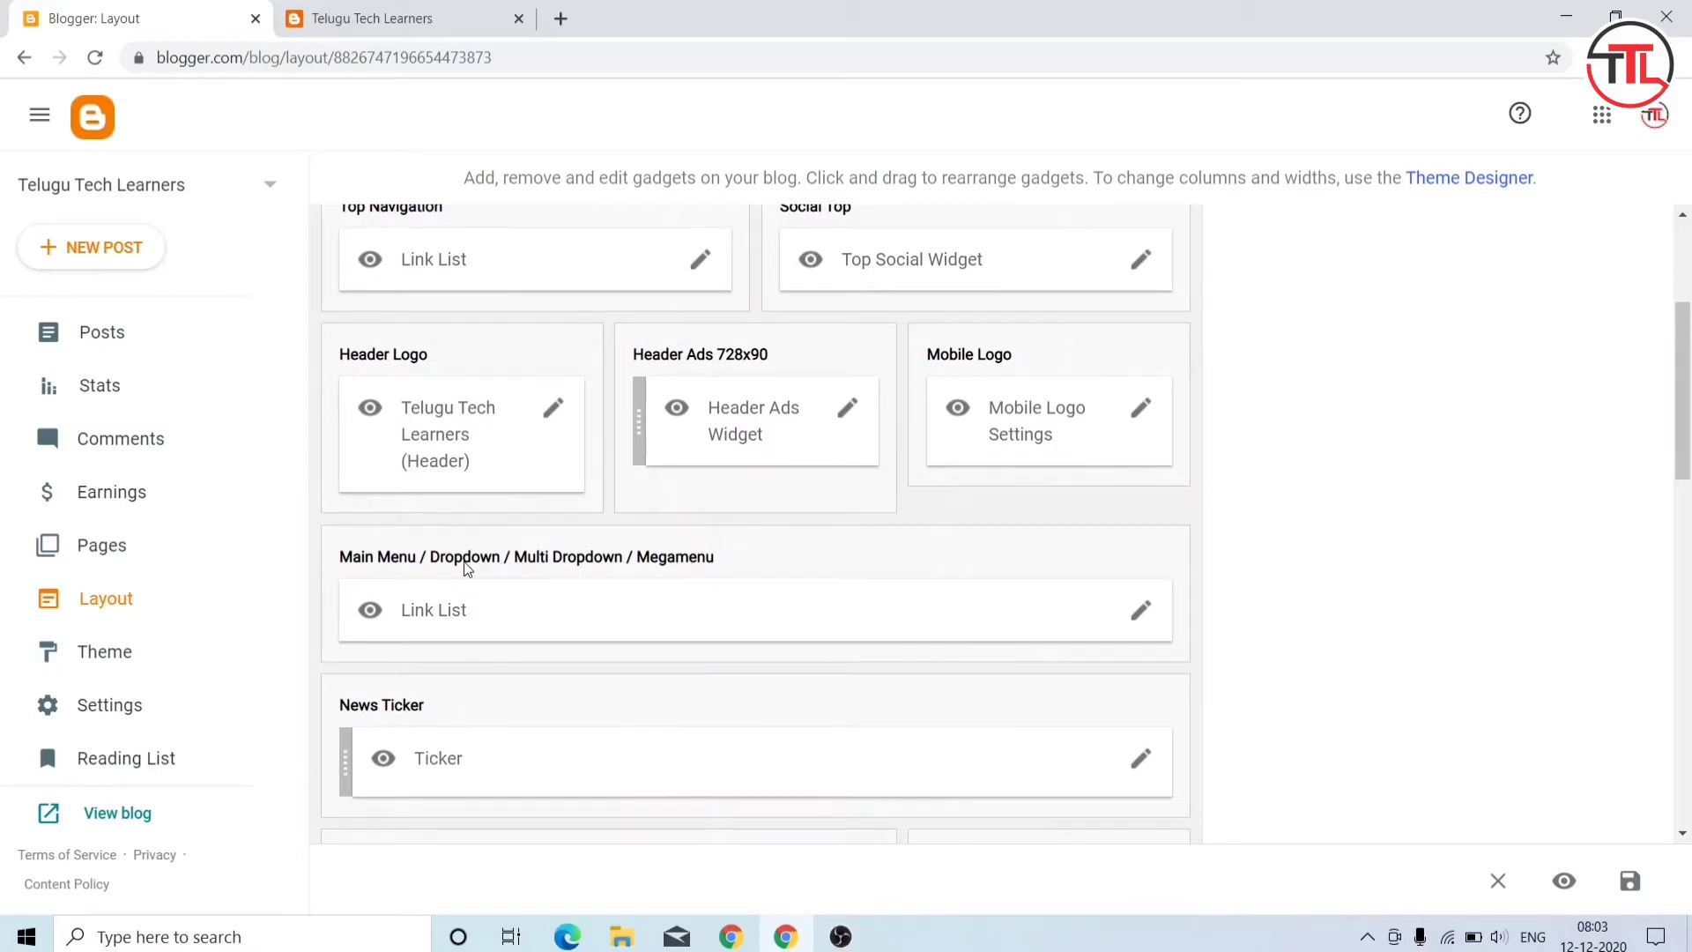
pyautogui.scroll(5, 444, 564)
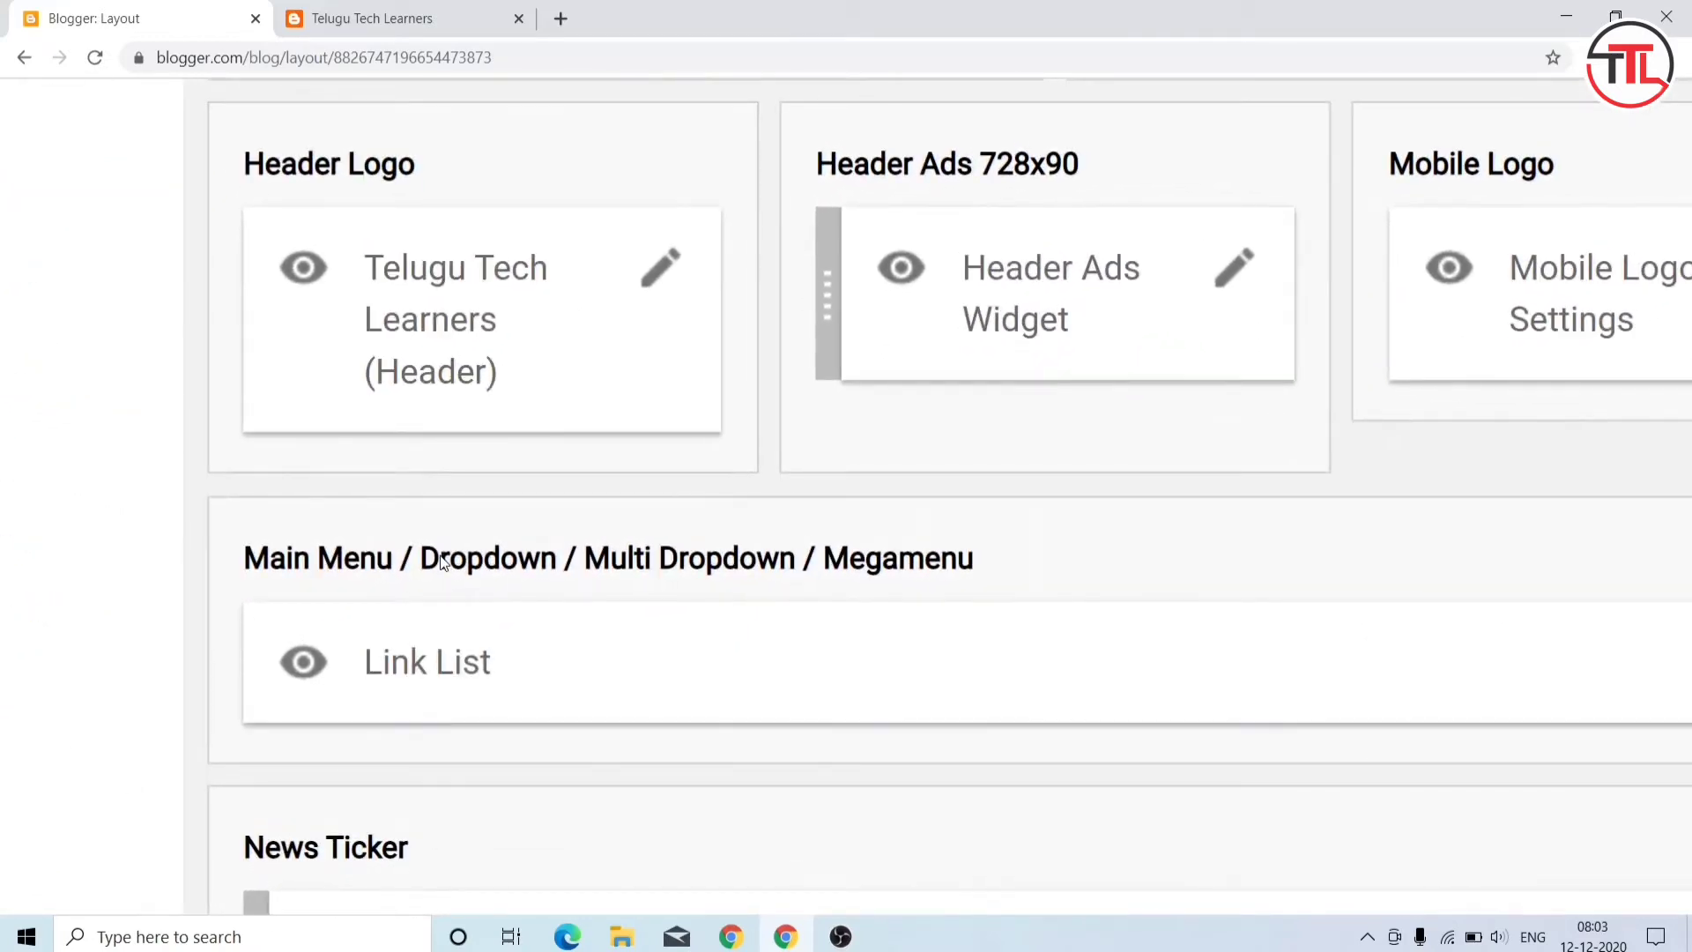
pyautogui.hscroll(2, 443, 564)
pyautogui.hscroll(1, 444, 564)
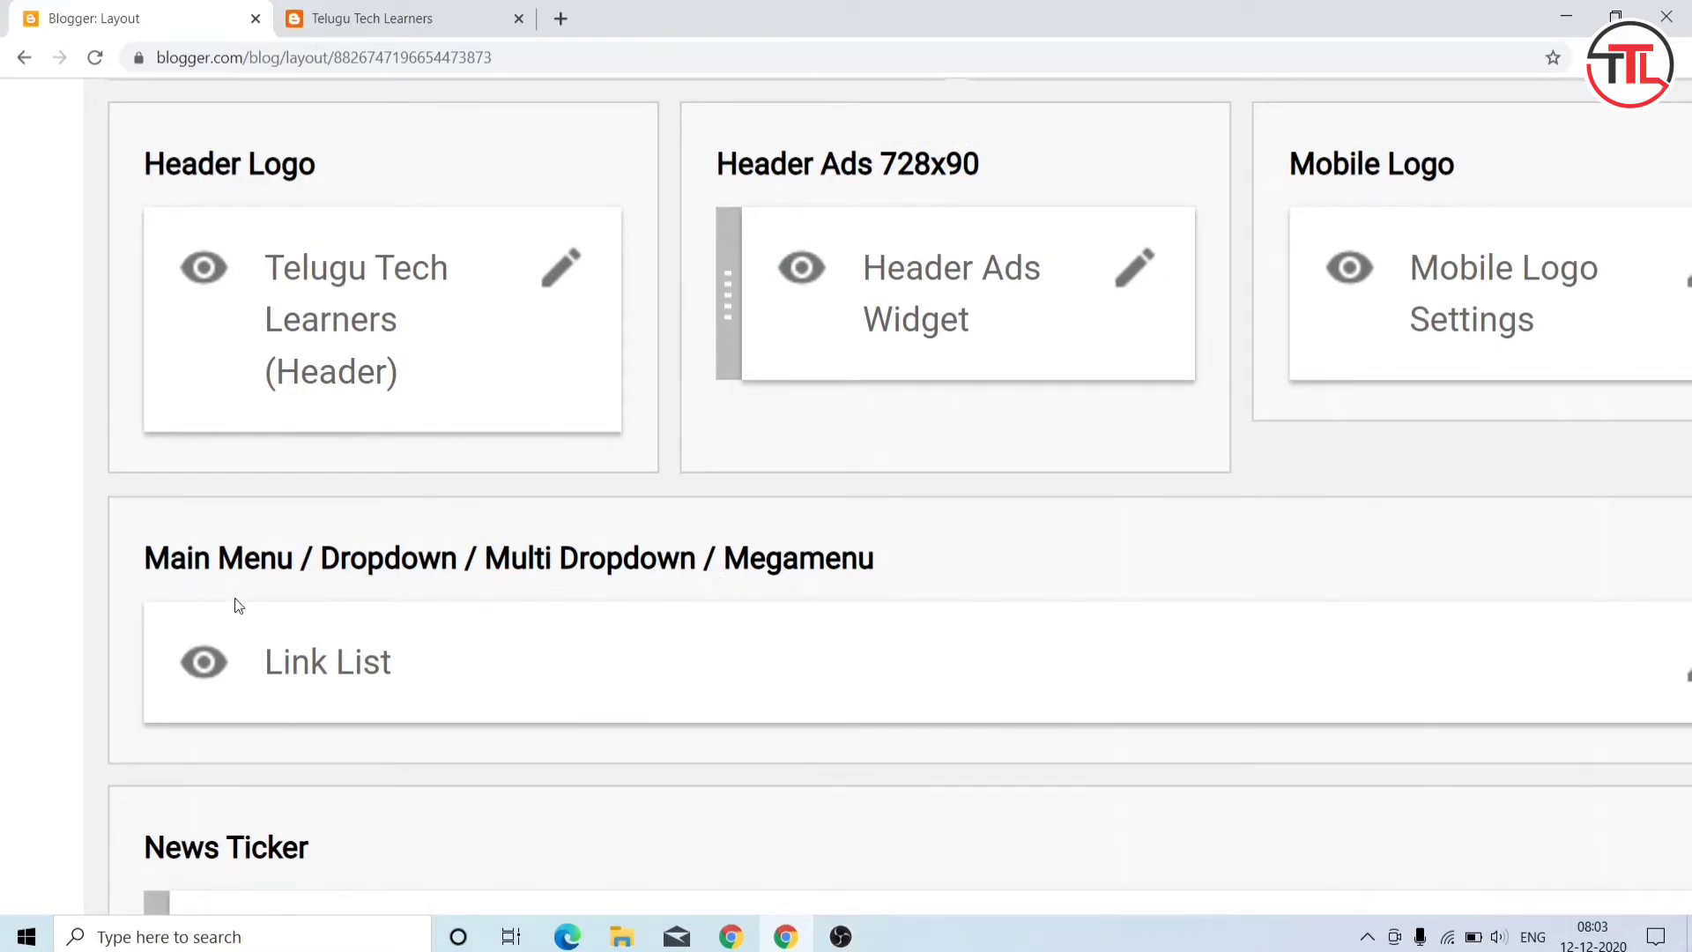
pyautogui.scroll(-5, 882, 559)
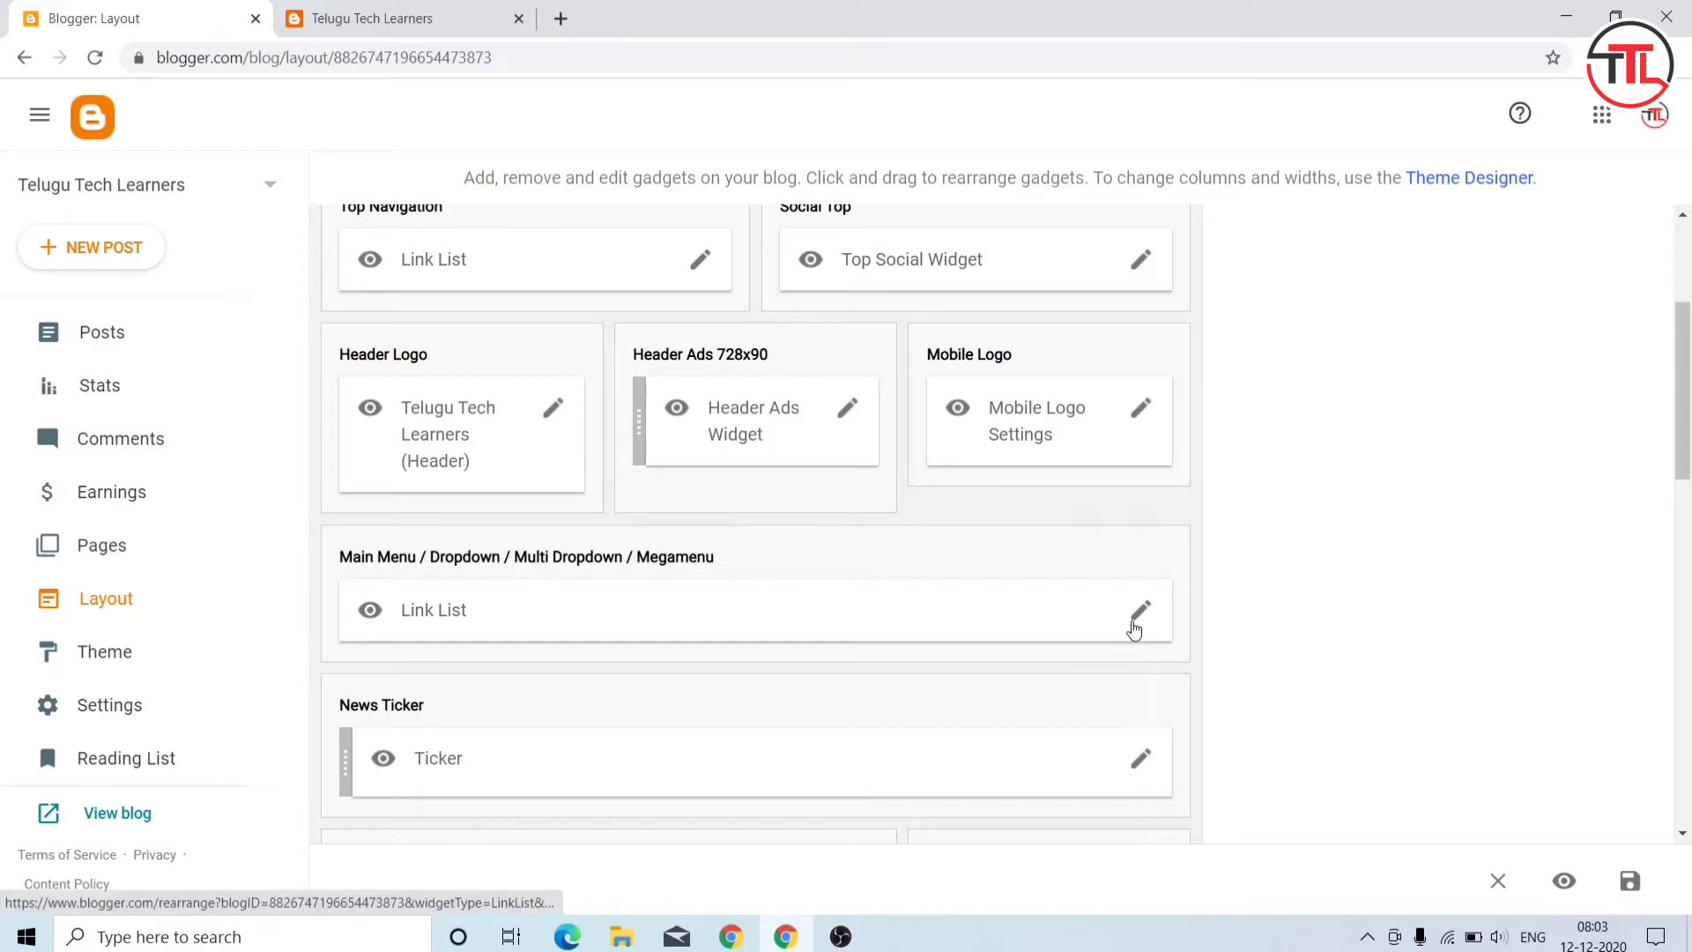
pyautogui.scroll(5, 1131, 623)
pyautogui.click(1146, 608)
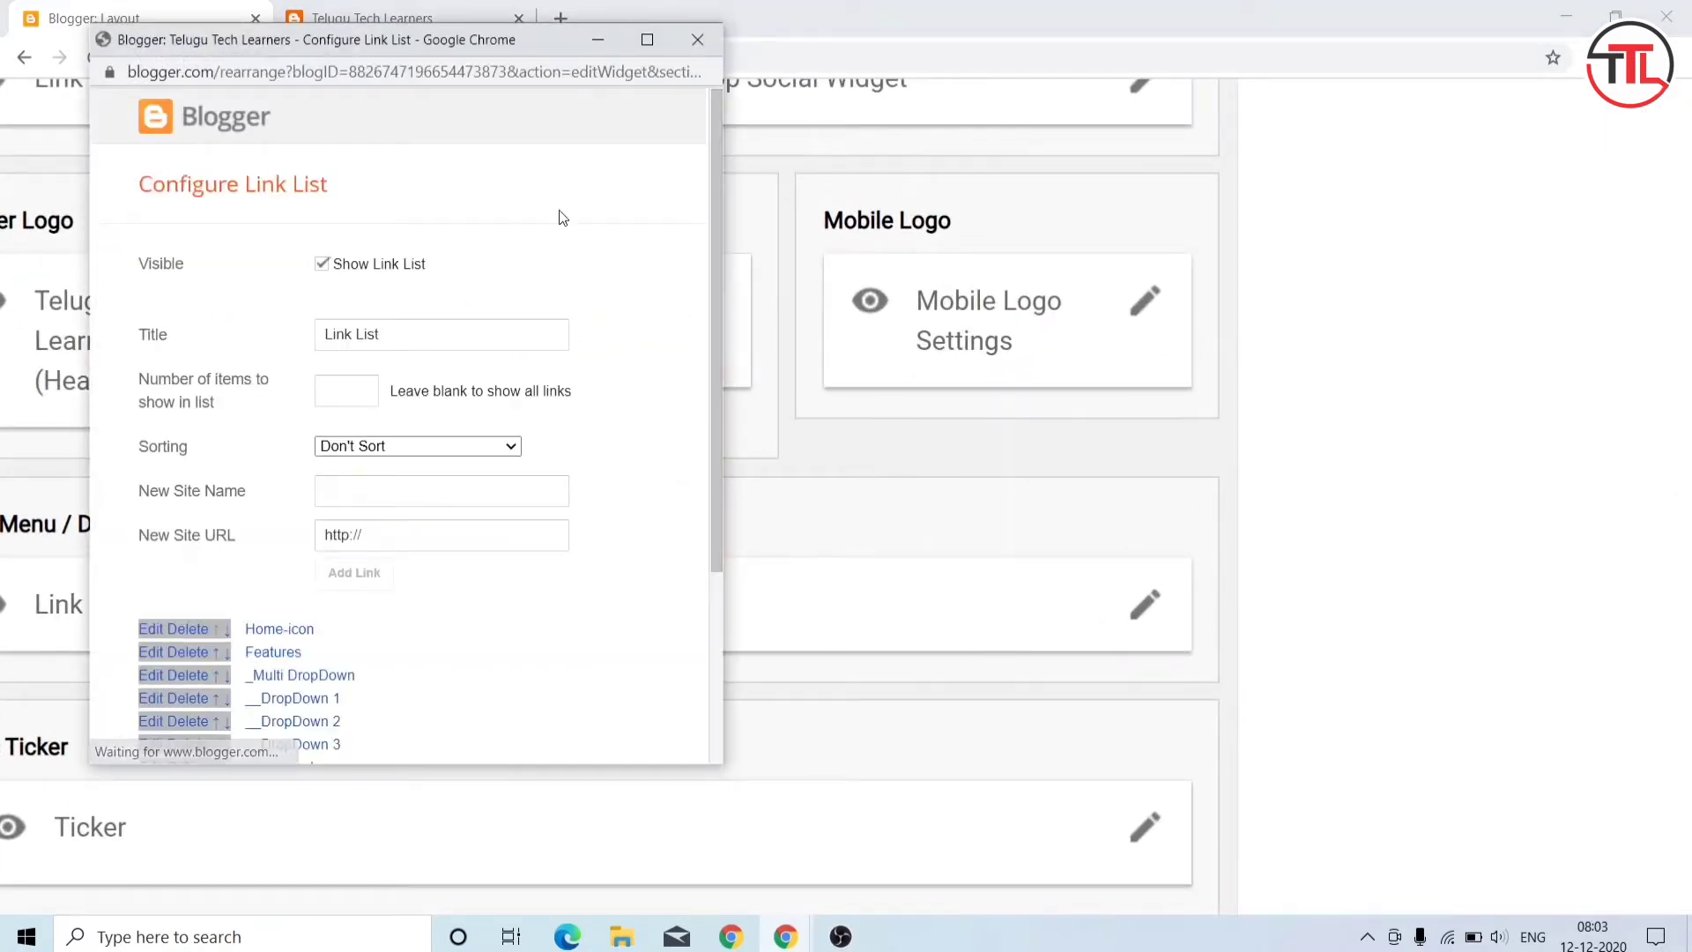
pyautogui.click(647, 41)
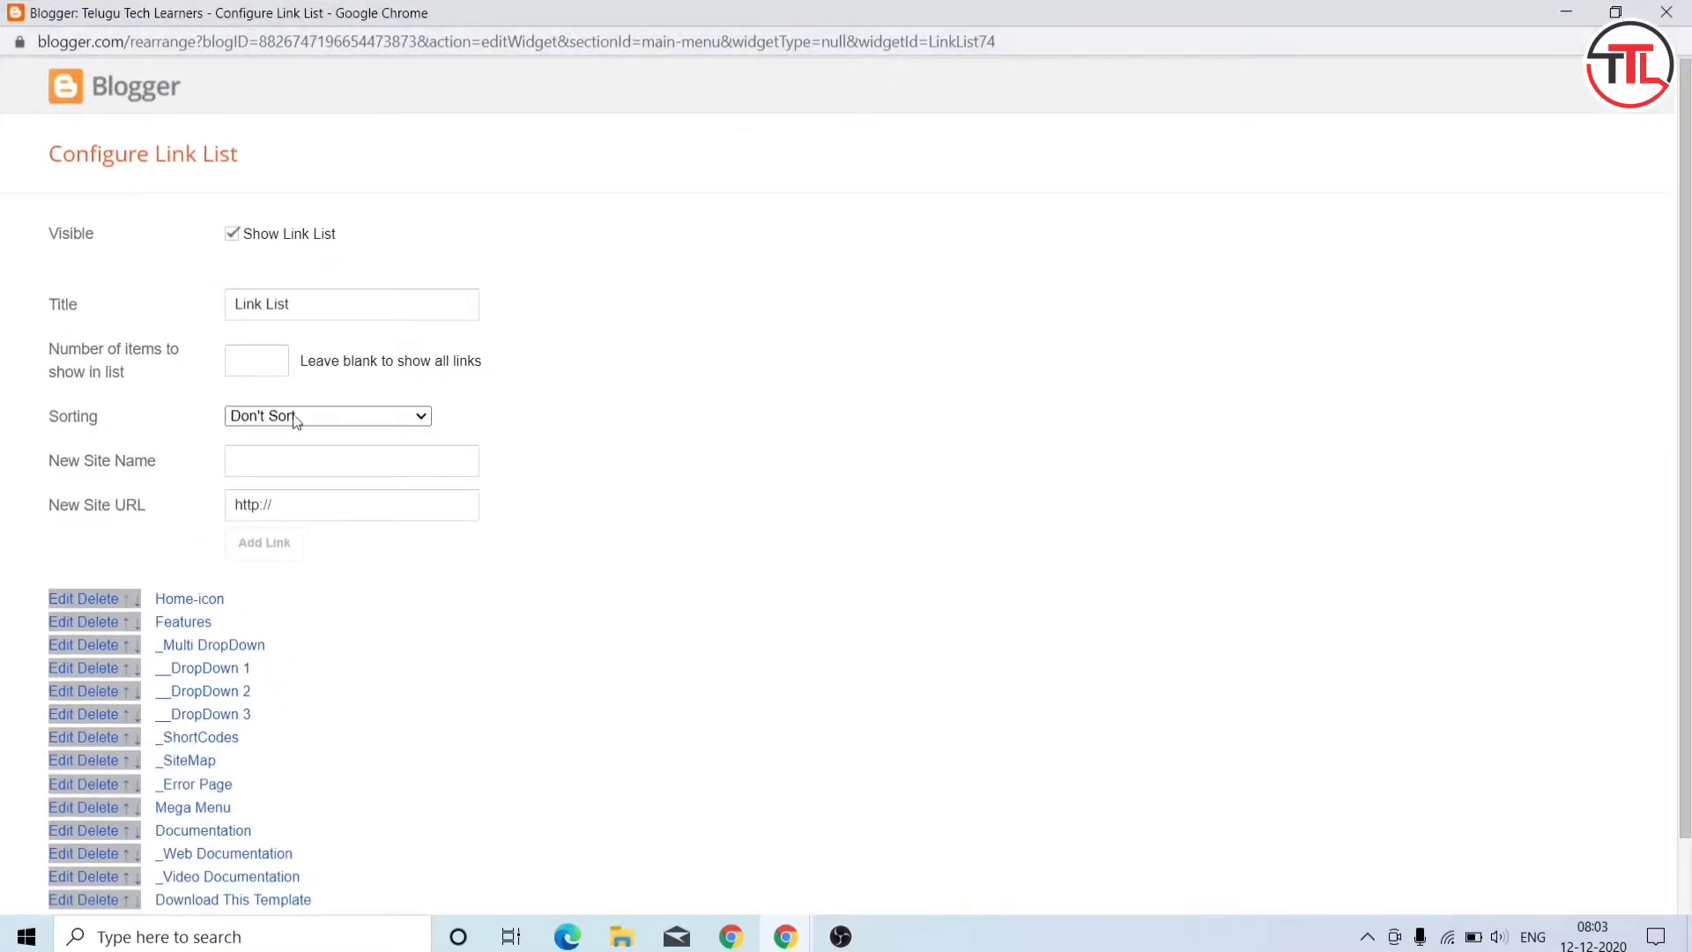
# Step: Delete the Features and _Multi DropDown links from the main menu link list
pyautogui.scroll(-1, 270, 619)
pyautogui.scroll(1, 270, 620)
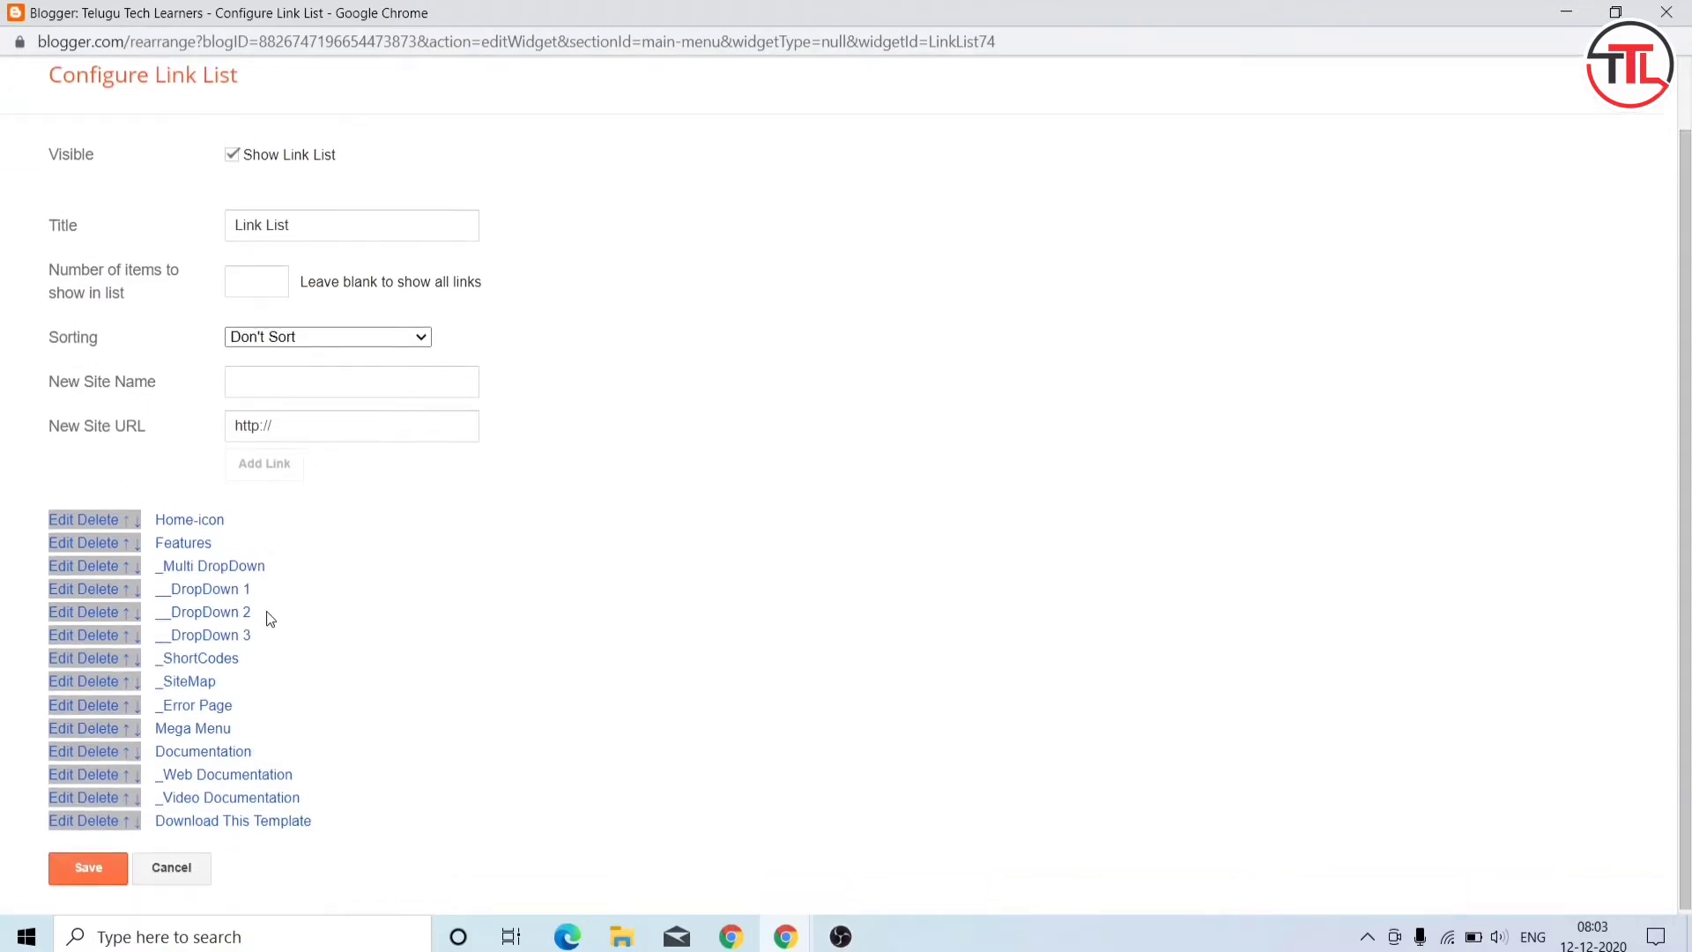
pyautogui.click(92, 547)
pyautogui.click(93, 621)
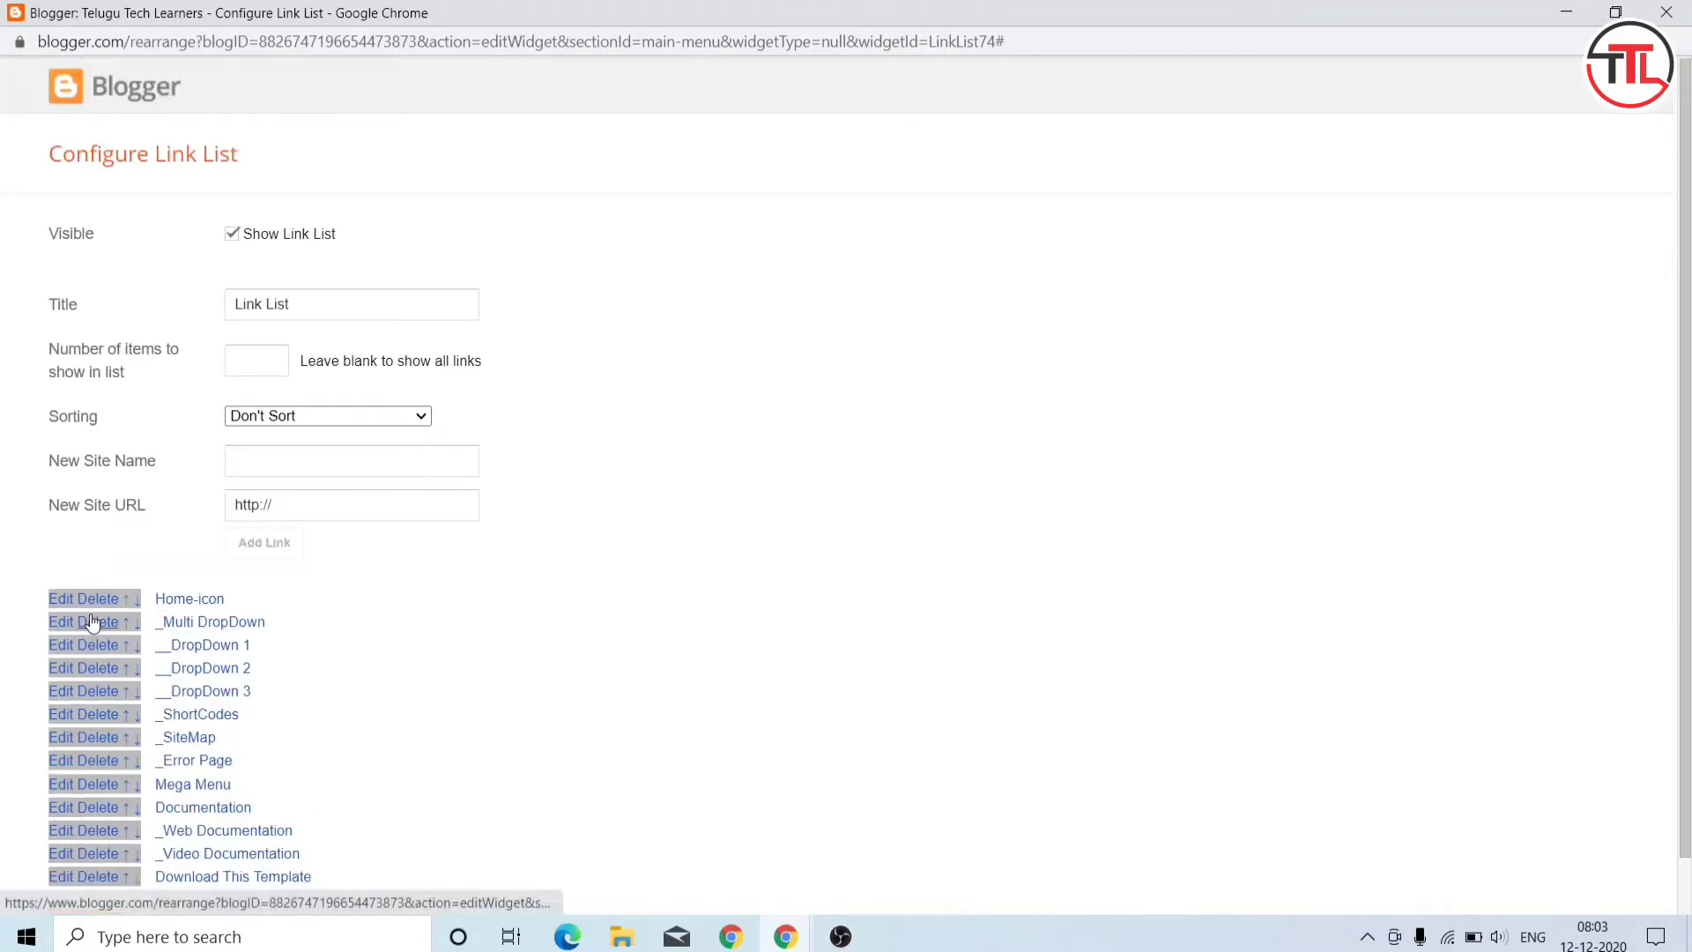
# Step: Delete the Download This Template and Documentation links from the main menu link list
pyautogui.scroll(-1, 170, 479)
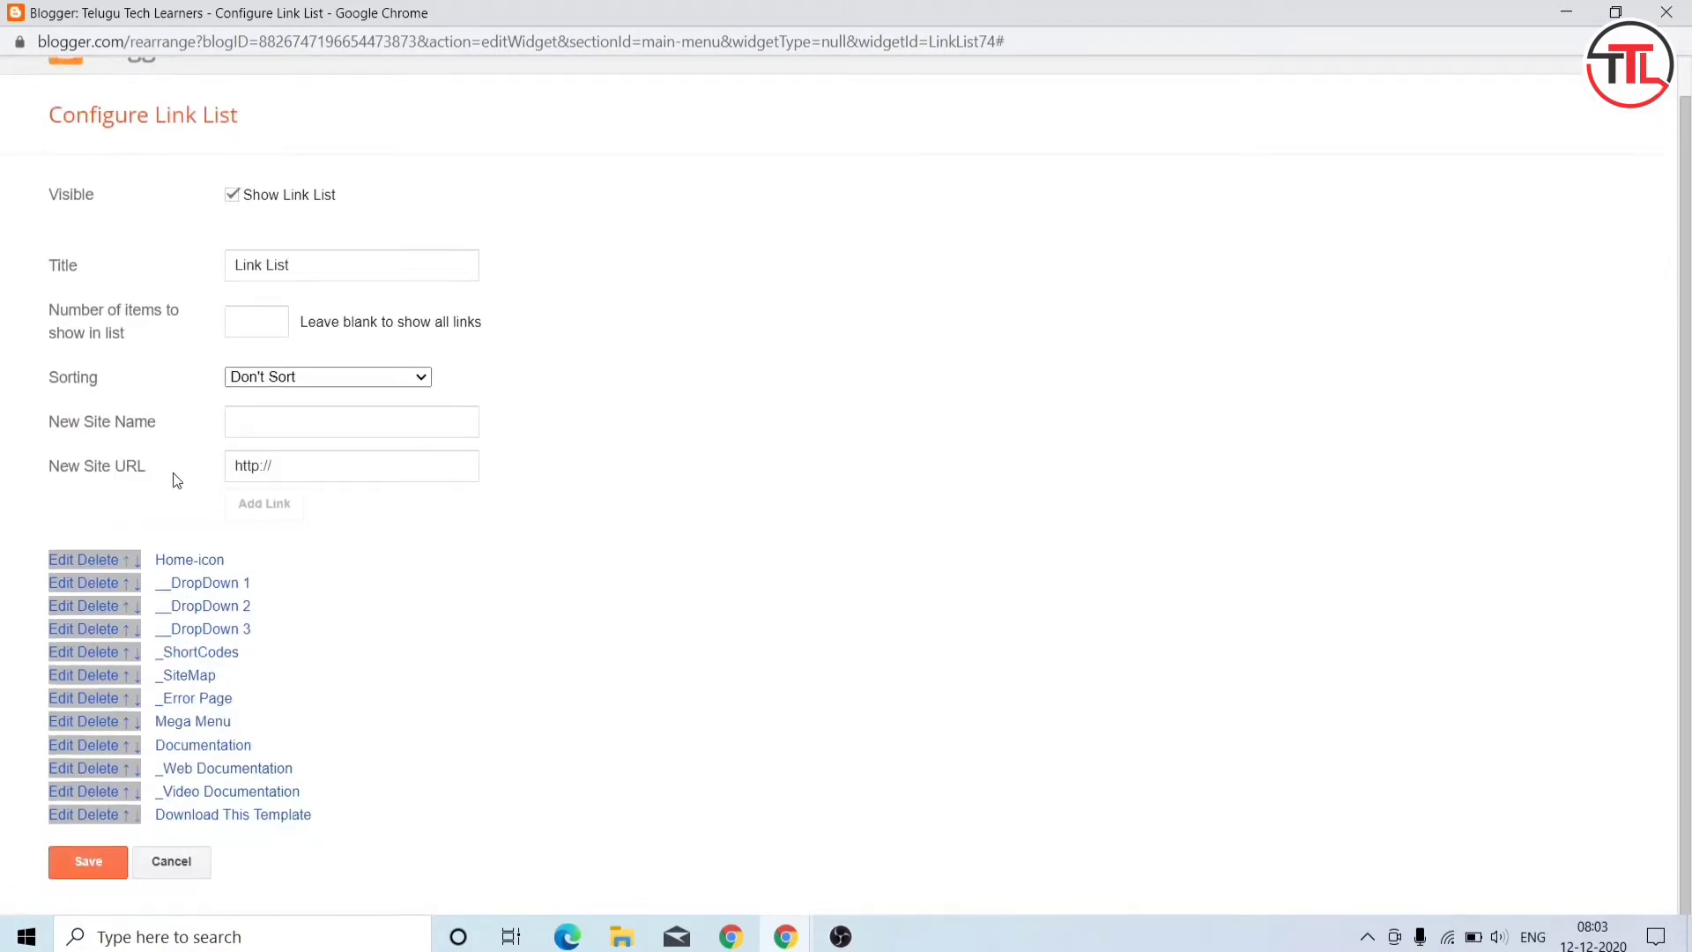
pyautogui.keyDown('ctrl'); pyautogui.scroll(5, 176, 480); pyautogui.keyUp('ctrl')
pyautogui.hscroll(-3, 177, 480)
pyautogui.scroll(-6, 176, 479)
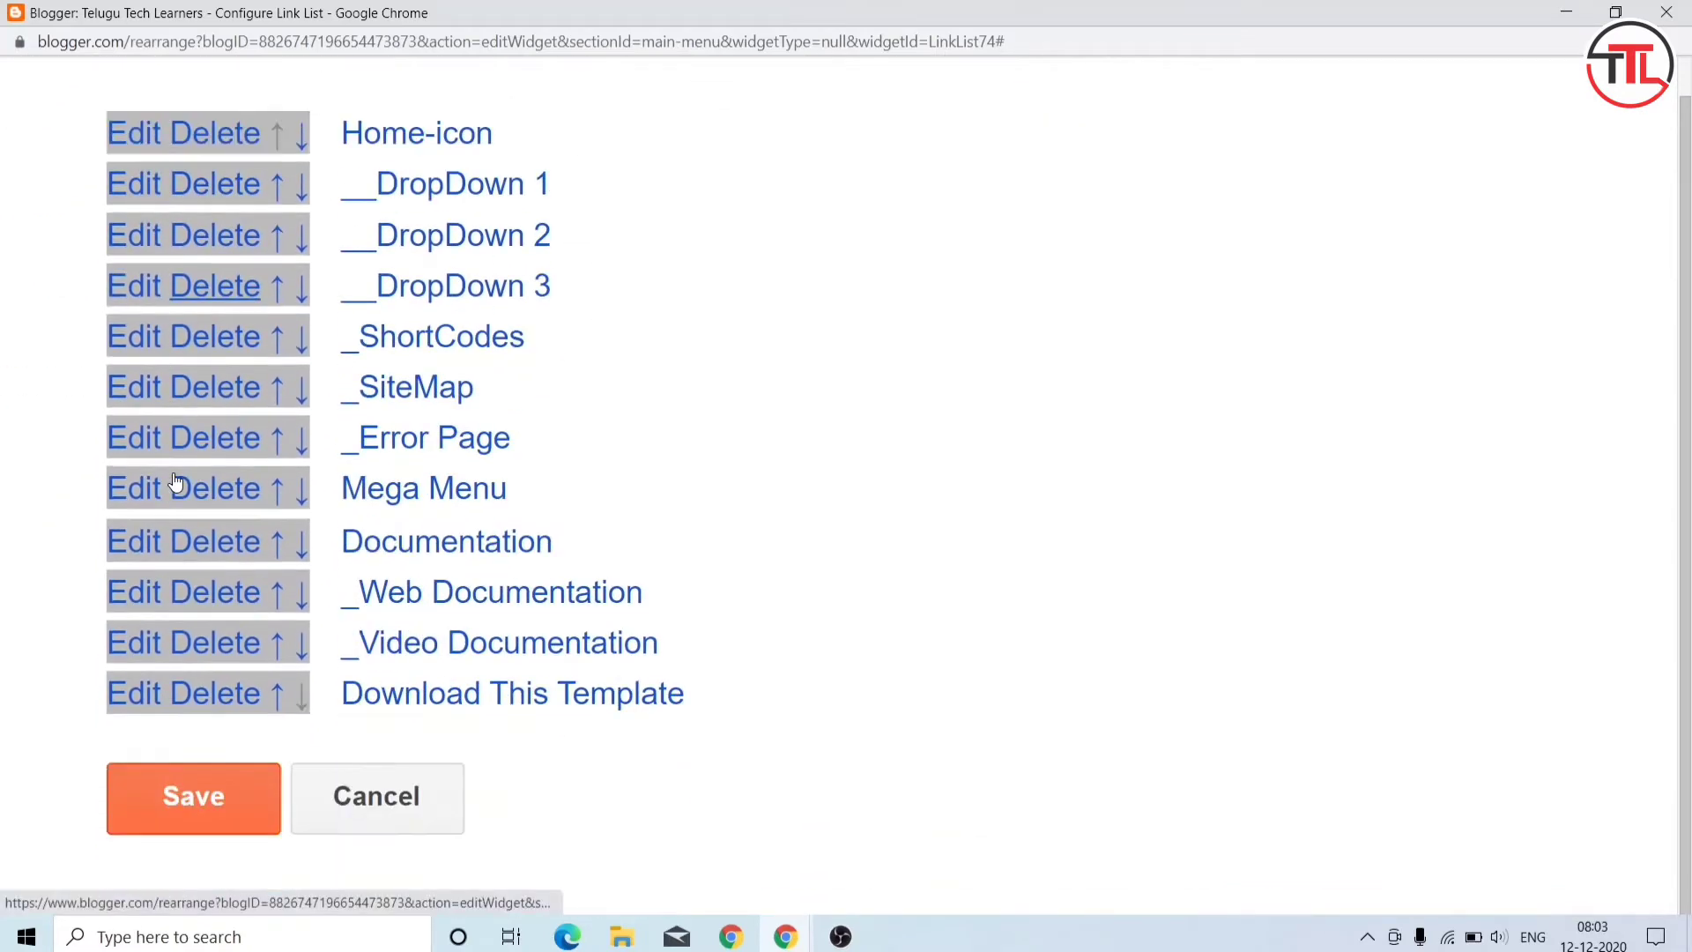
pyautogui.click(201, 694)
pyautogui.scroll(-10, 248, 639)
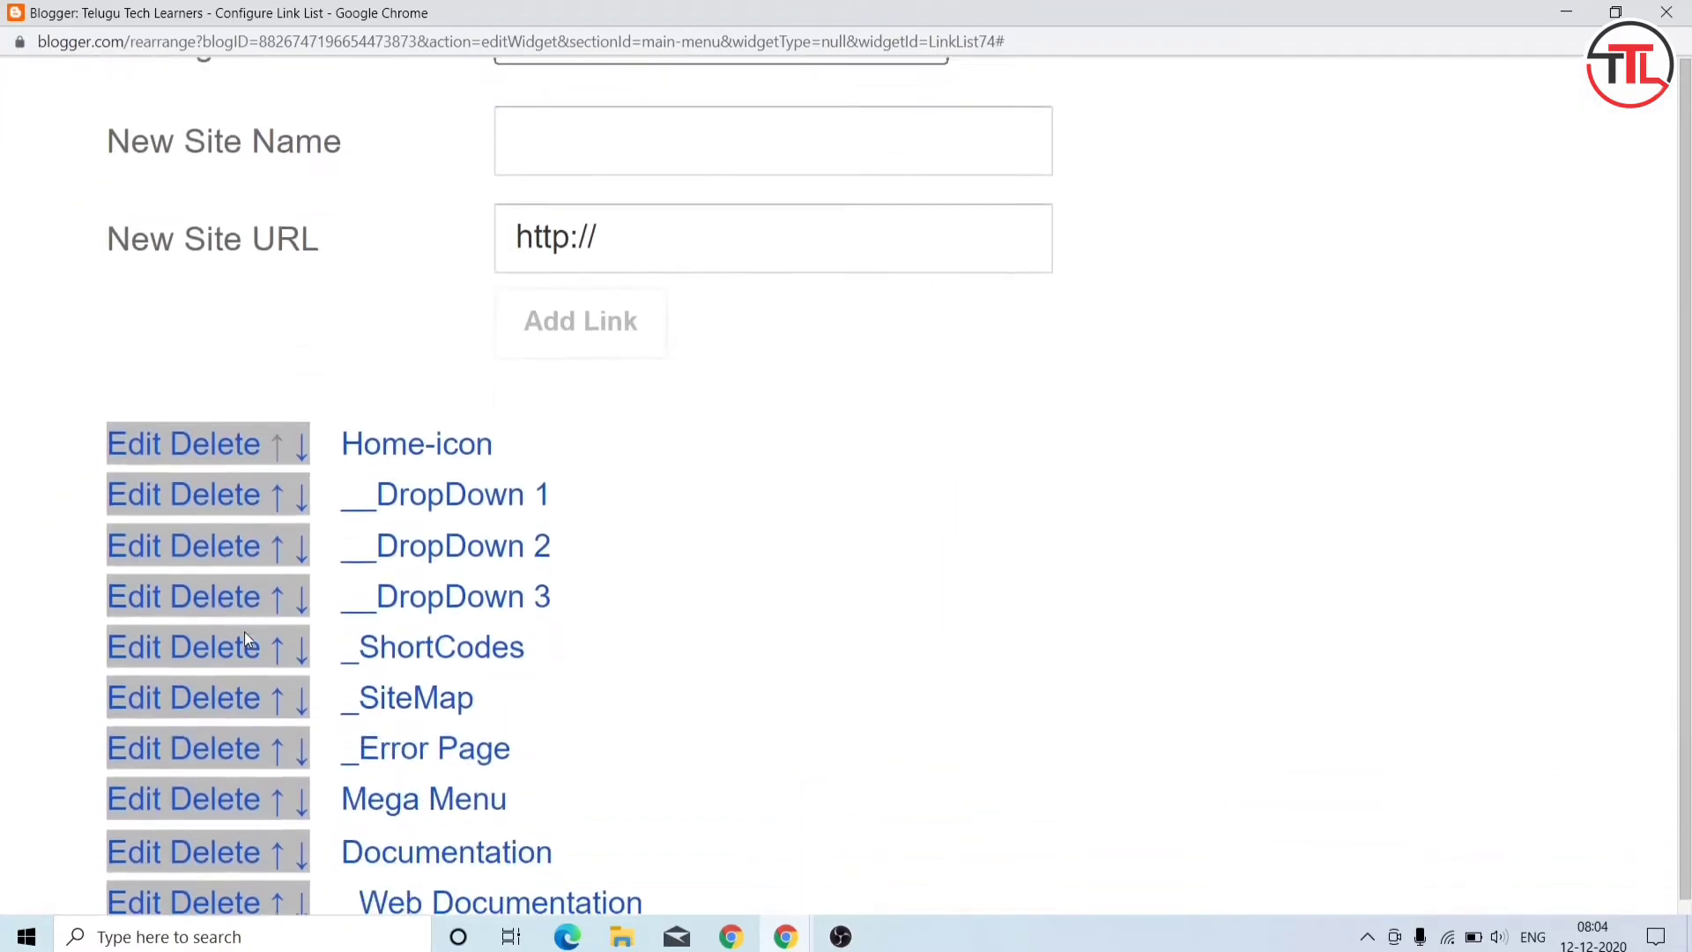
pyautogui.click(219, 697)
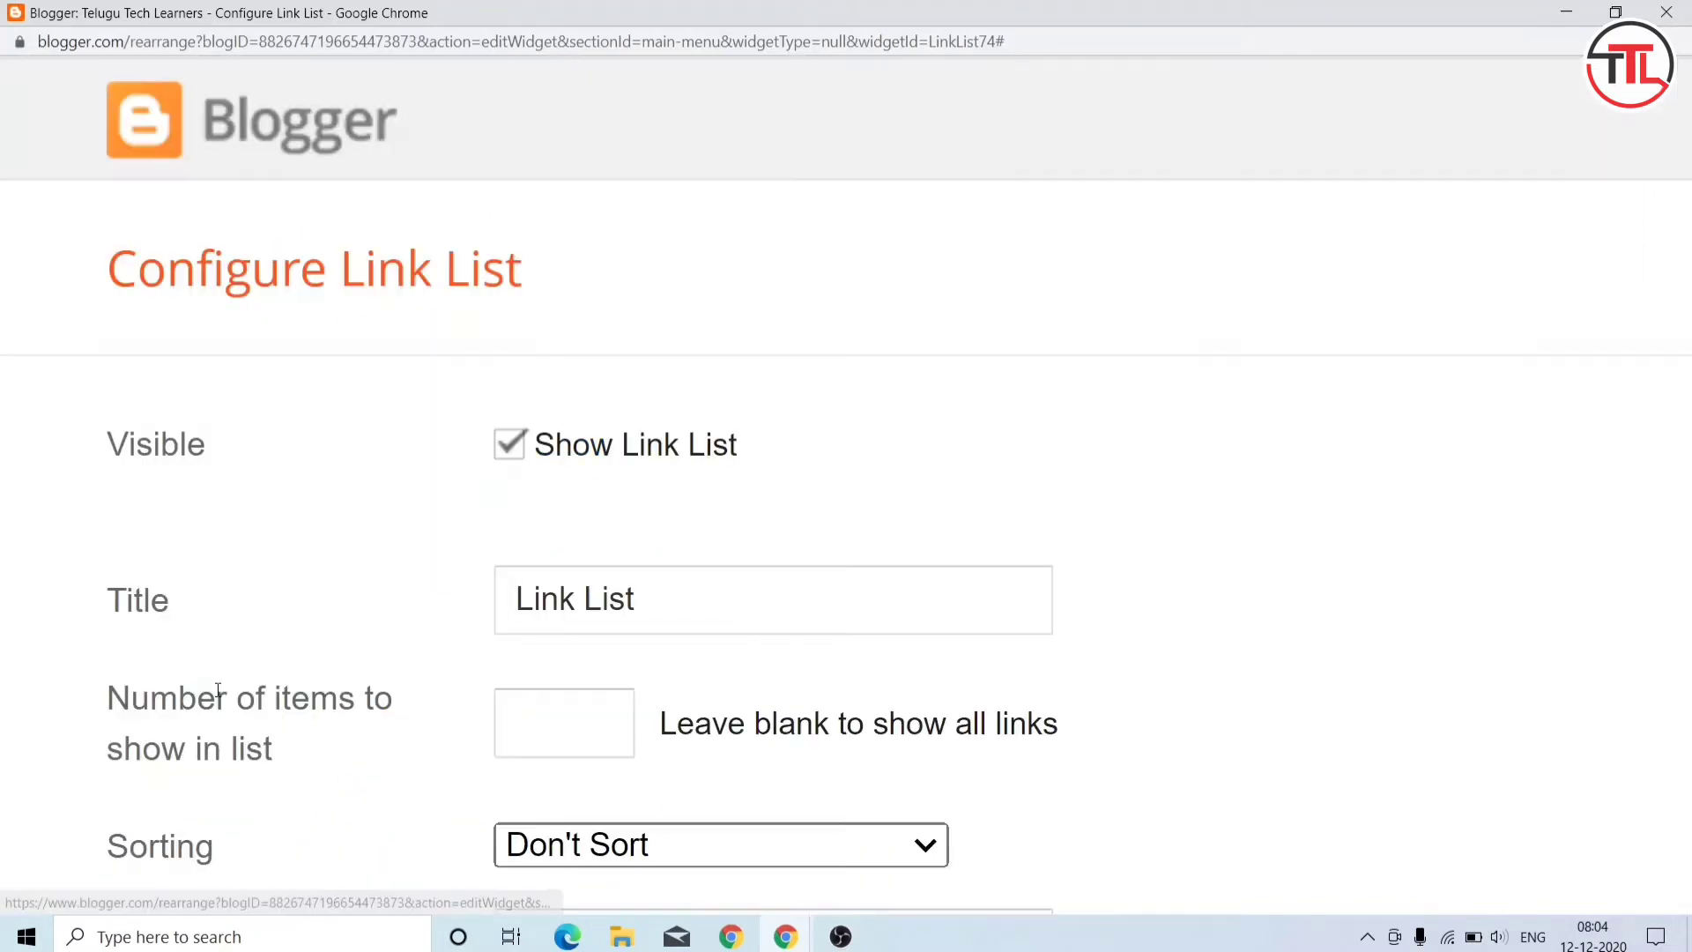
# Step: Delete the Mega Menu, _Web Documentation and _Video Documentation links from the link list
pyautogui.scroll(-3, 234, 639)
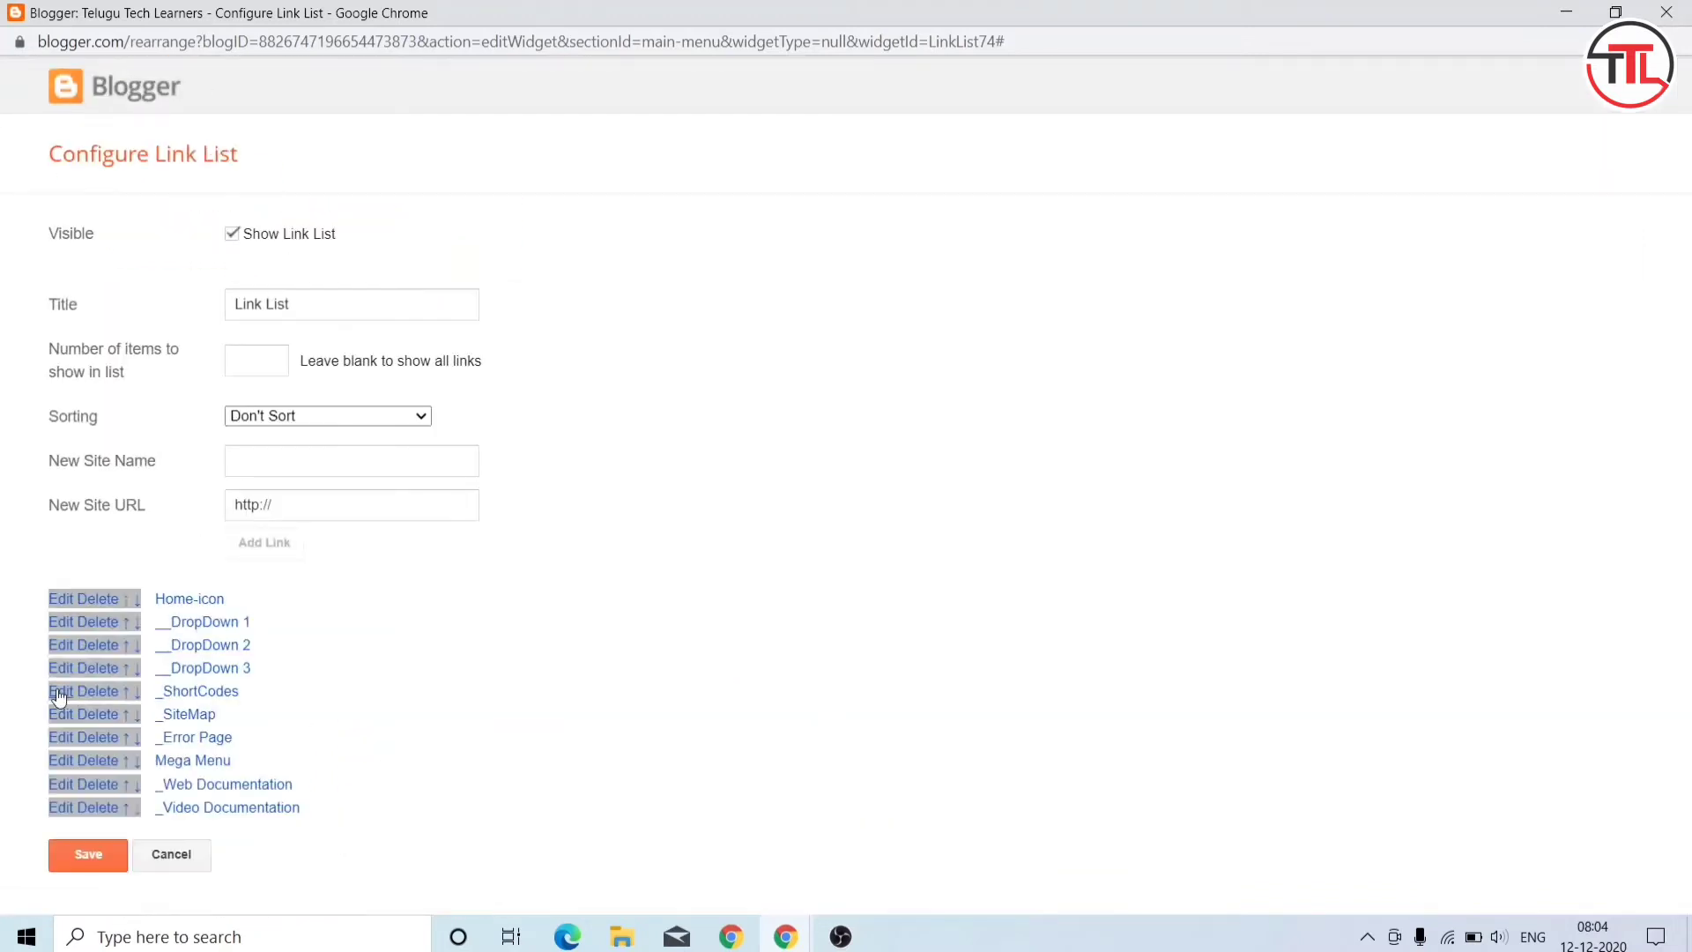
pyautogui.click(88, 765)
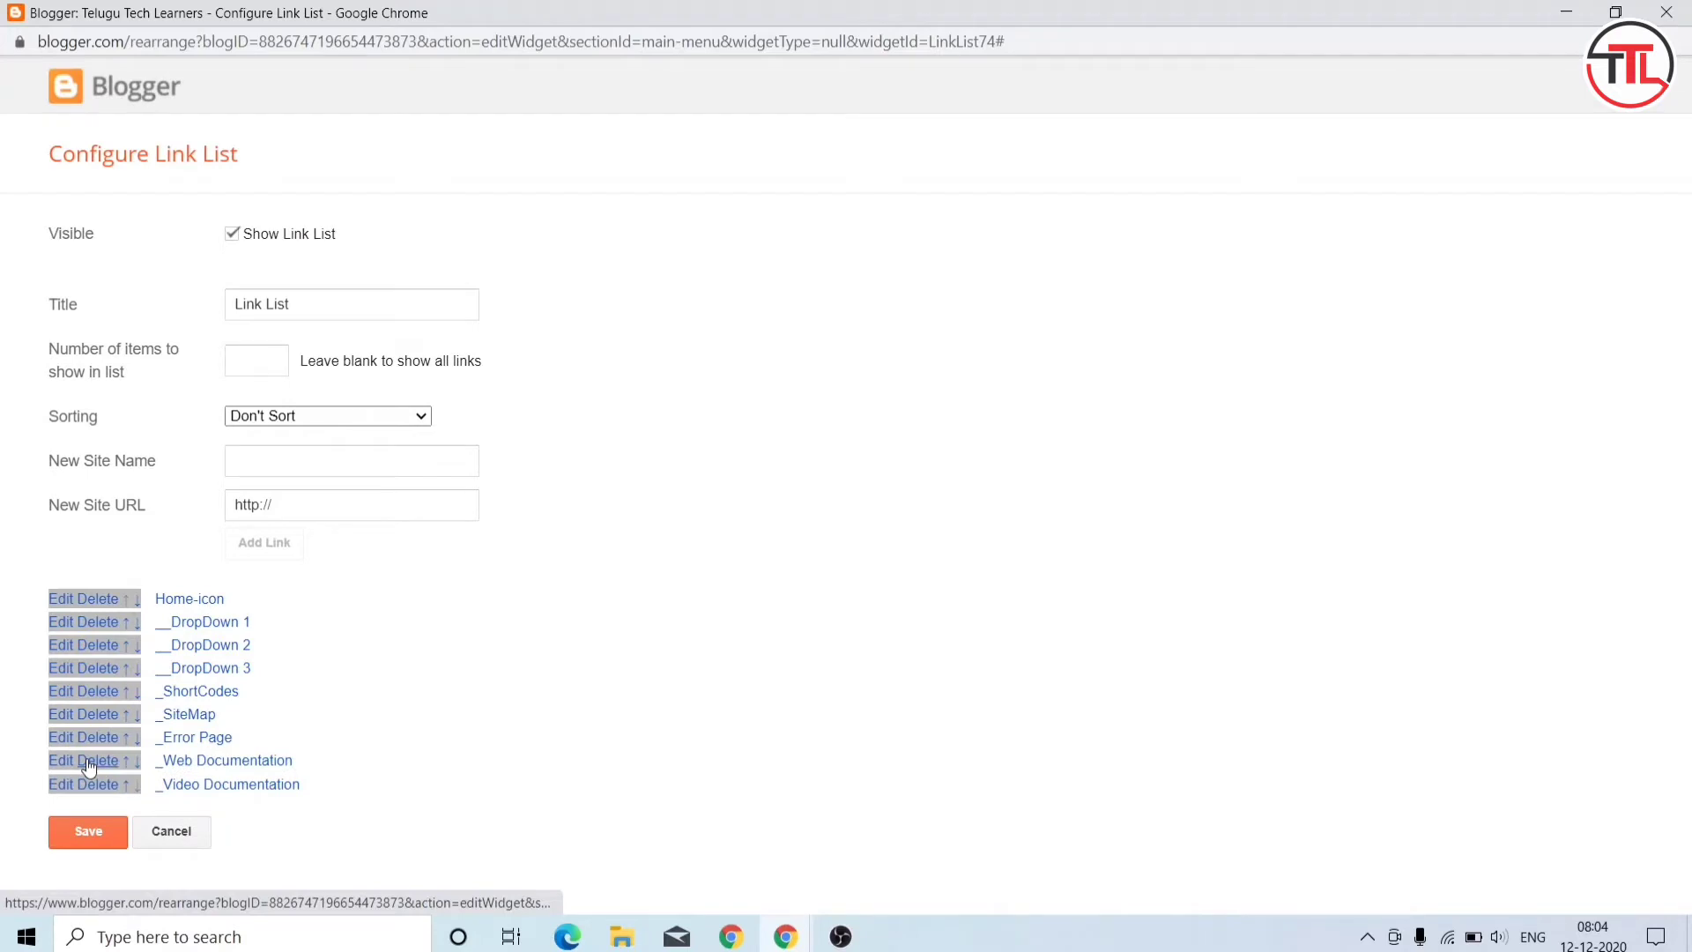
pyautogui.click(88, 763)
pyautogui.click(88, 763)
pyautogui.moveTo(86, 759); pyautogui.dragTo(100, 664)
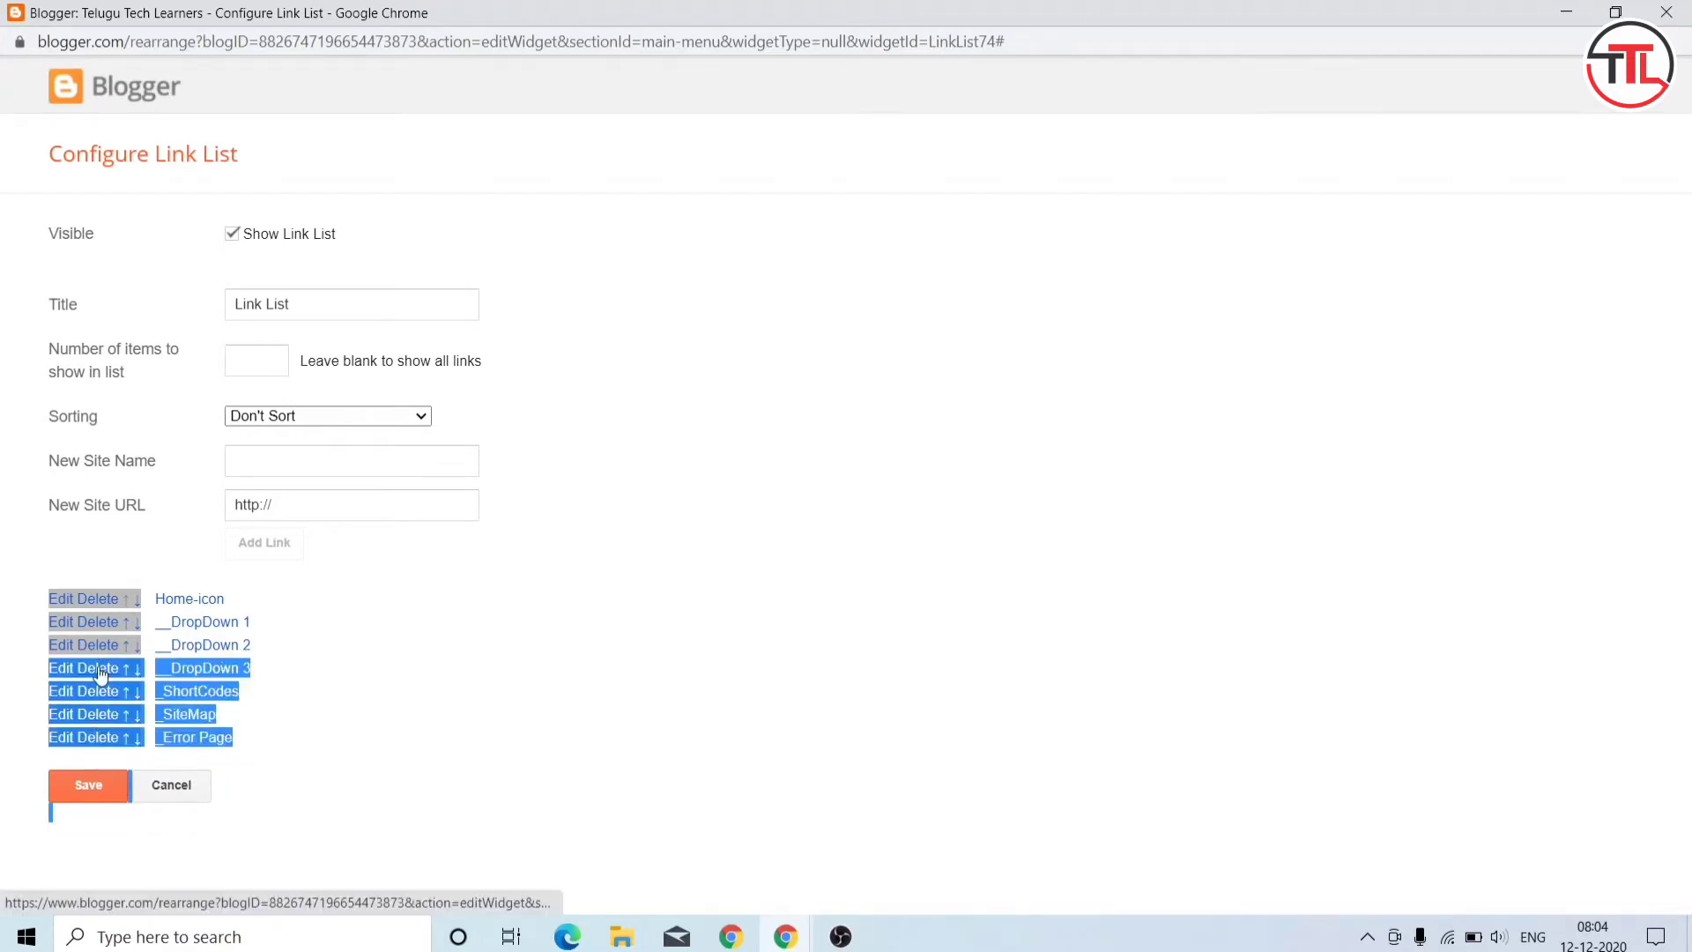
# Step: Delete the __DropDown 3, _ShortCodes, _SiteMap, _Error Page, __DropDown 1 and __DropDown 2 links, keeping only Home-icon
pyautogui.click(98, 669)
pyautogui.click(99, 670)
pyautogui.click(99, 670)
pyautogui.click(99, 670)
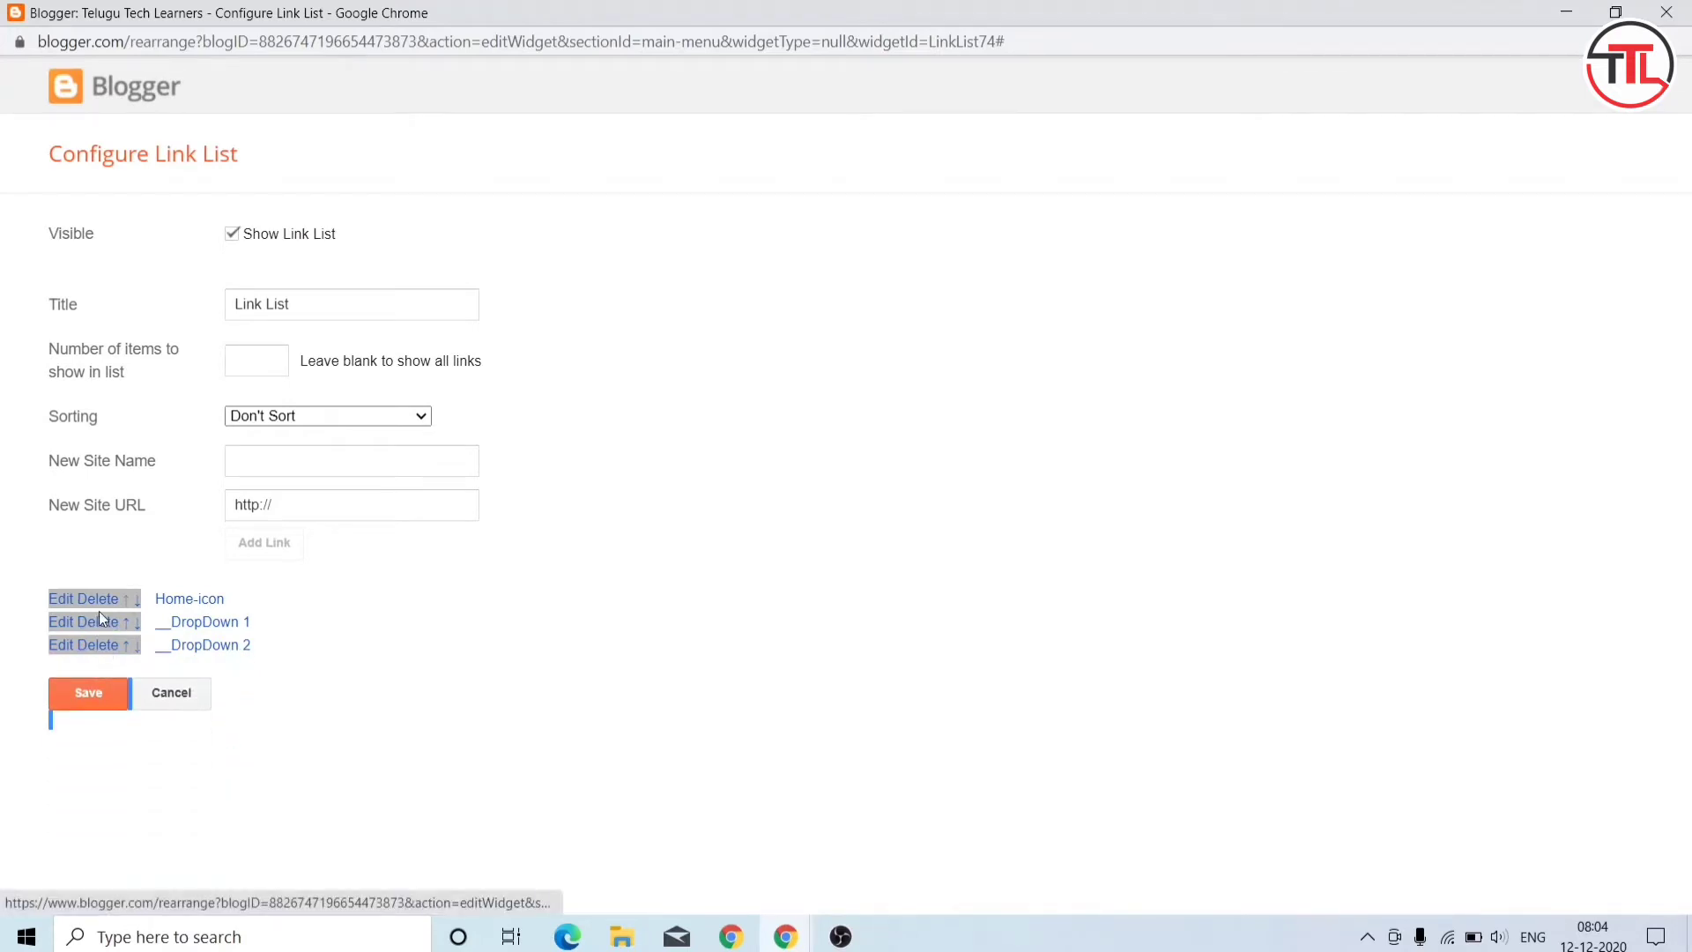
pyautogui.click(100, 623)
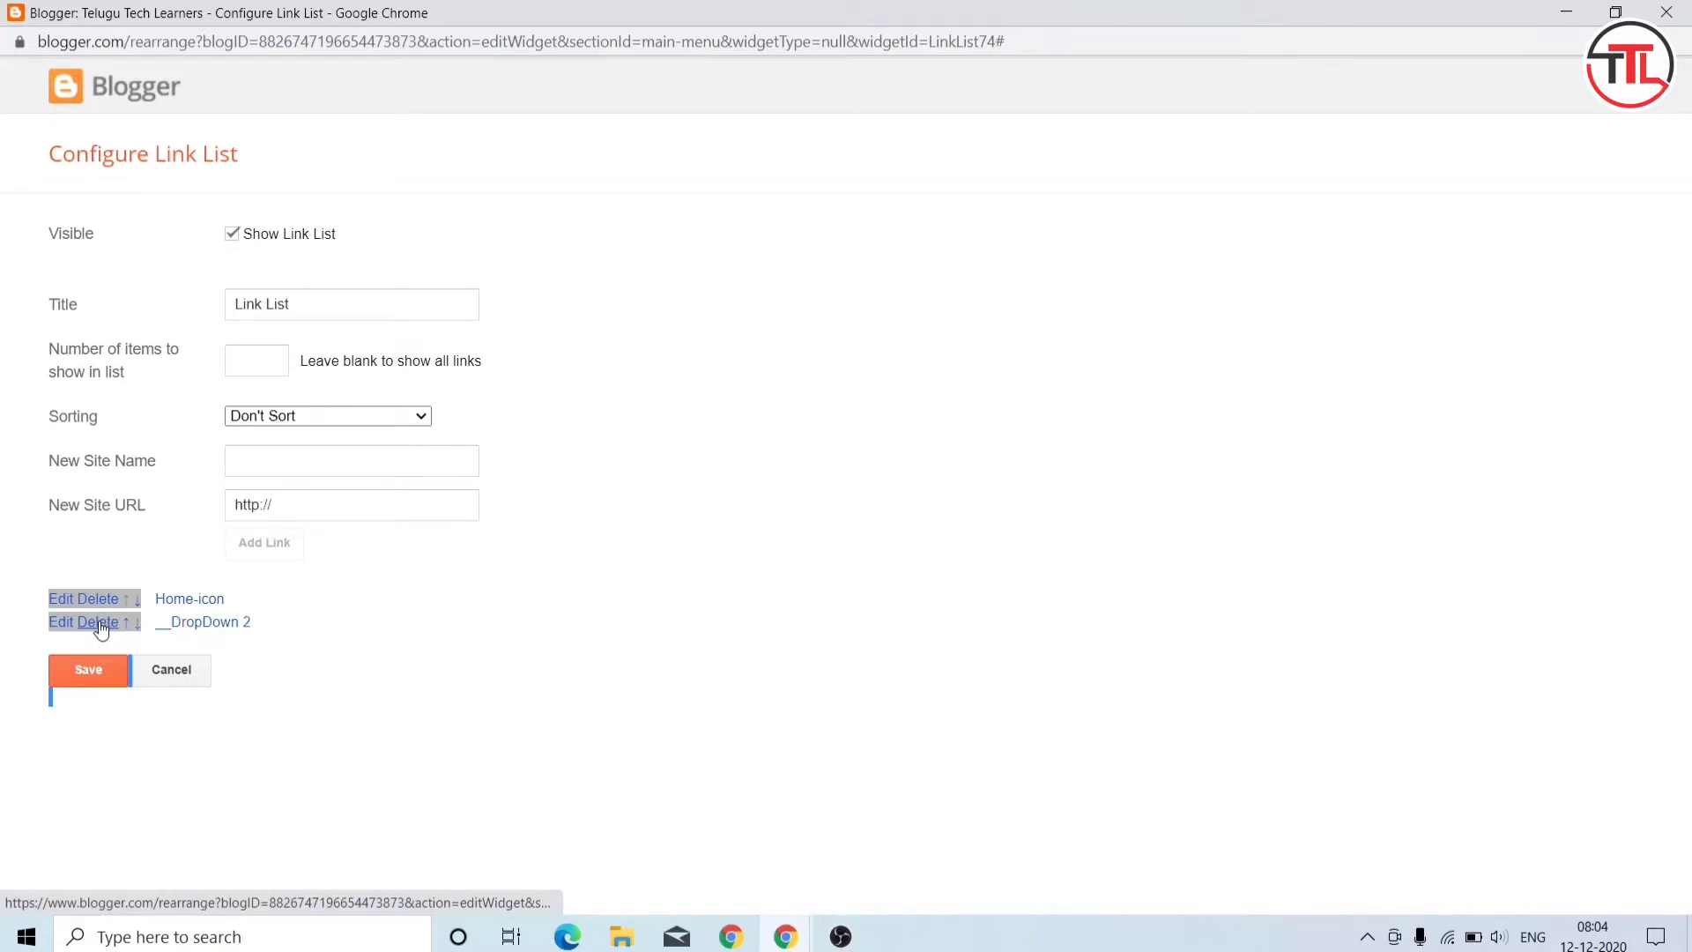
pyautogui.click(101, 623)
# Step: Change the name of the Home-icon link to Home
pyautogui.click(55, 599)
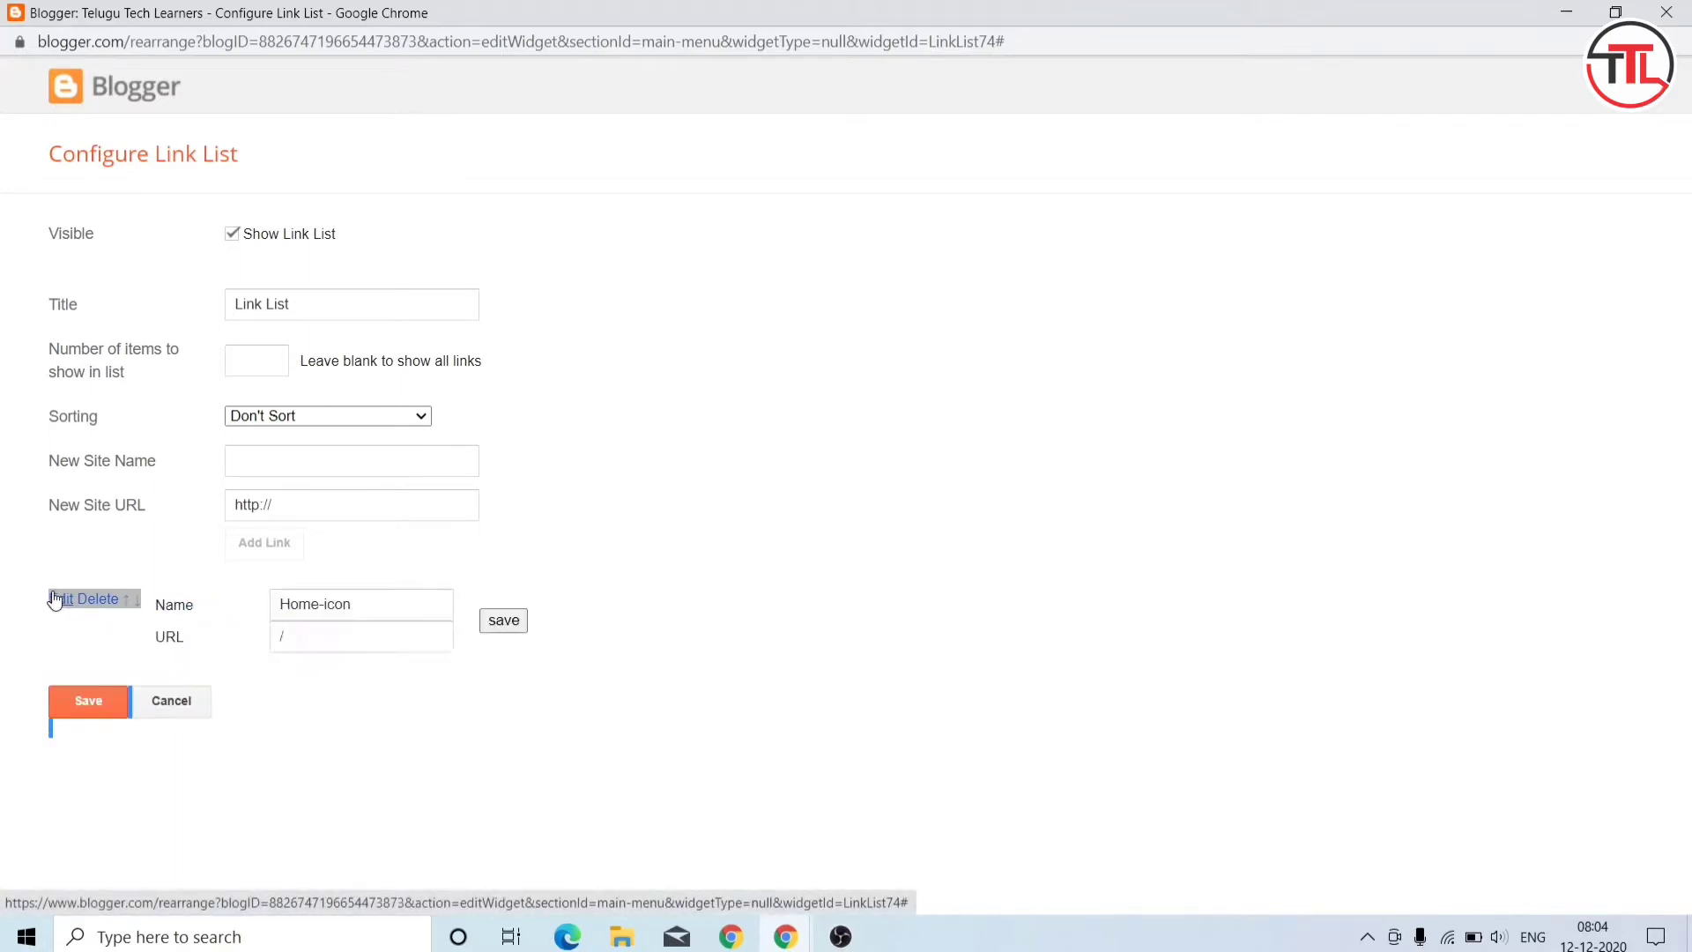
pyautogui.click(283, 612)
pyautogui.click(360, 612)
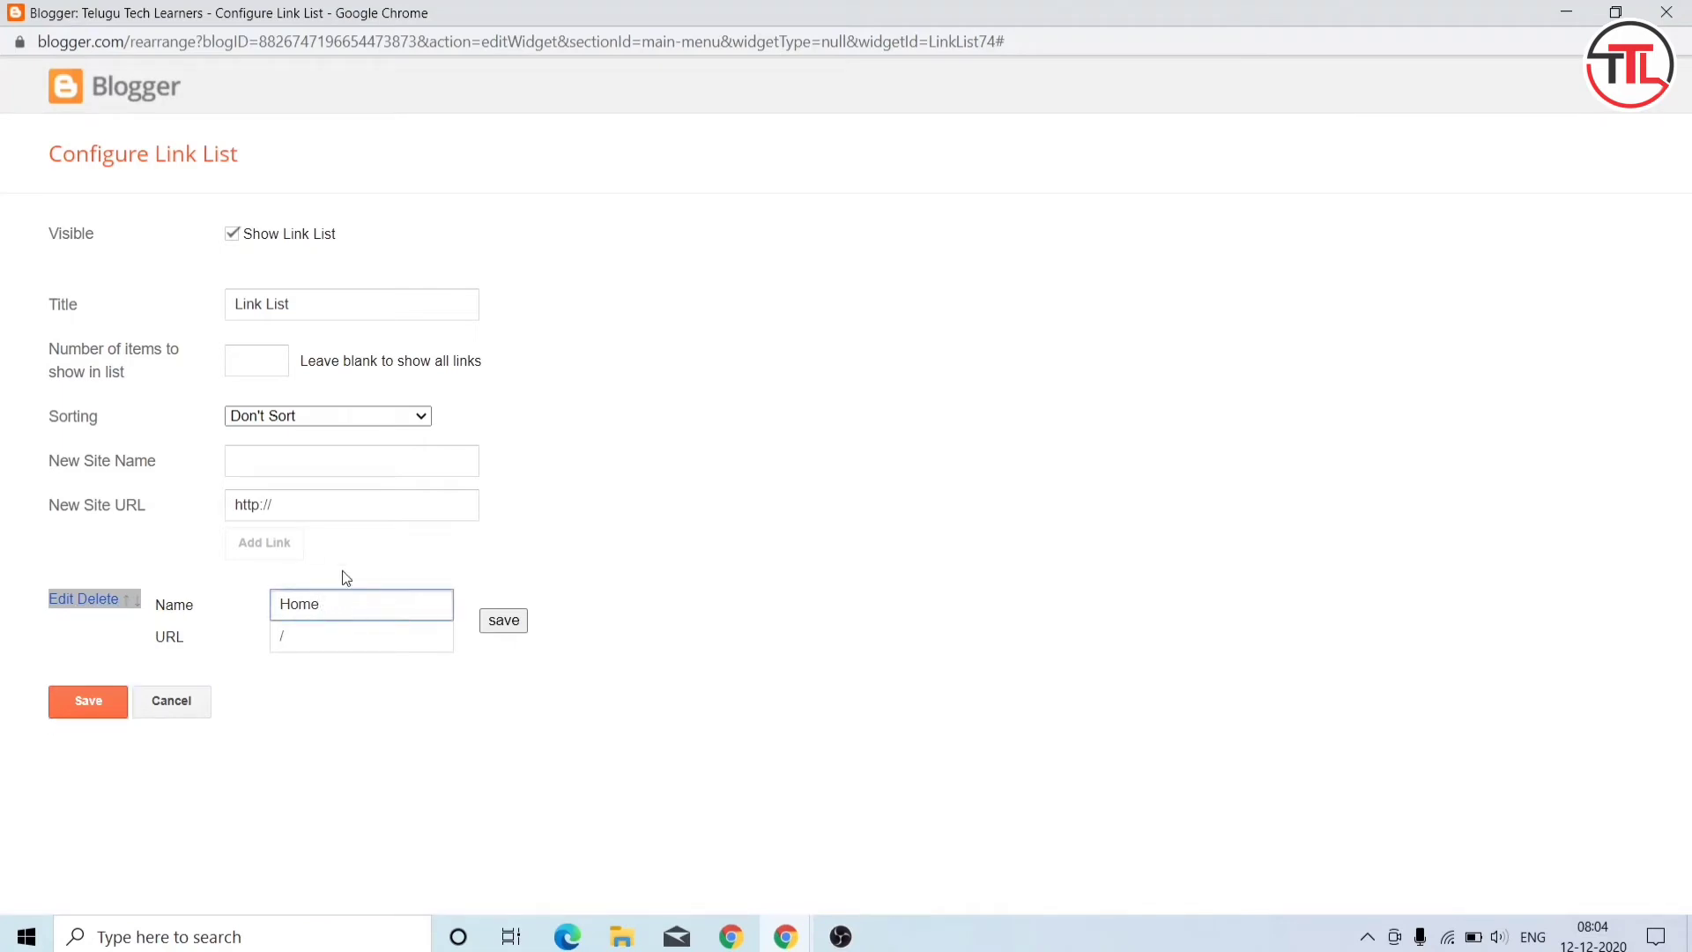
pyautogui.moveTo(804, 946)
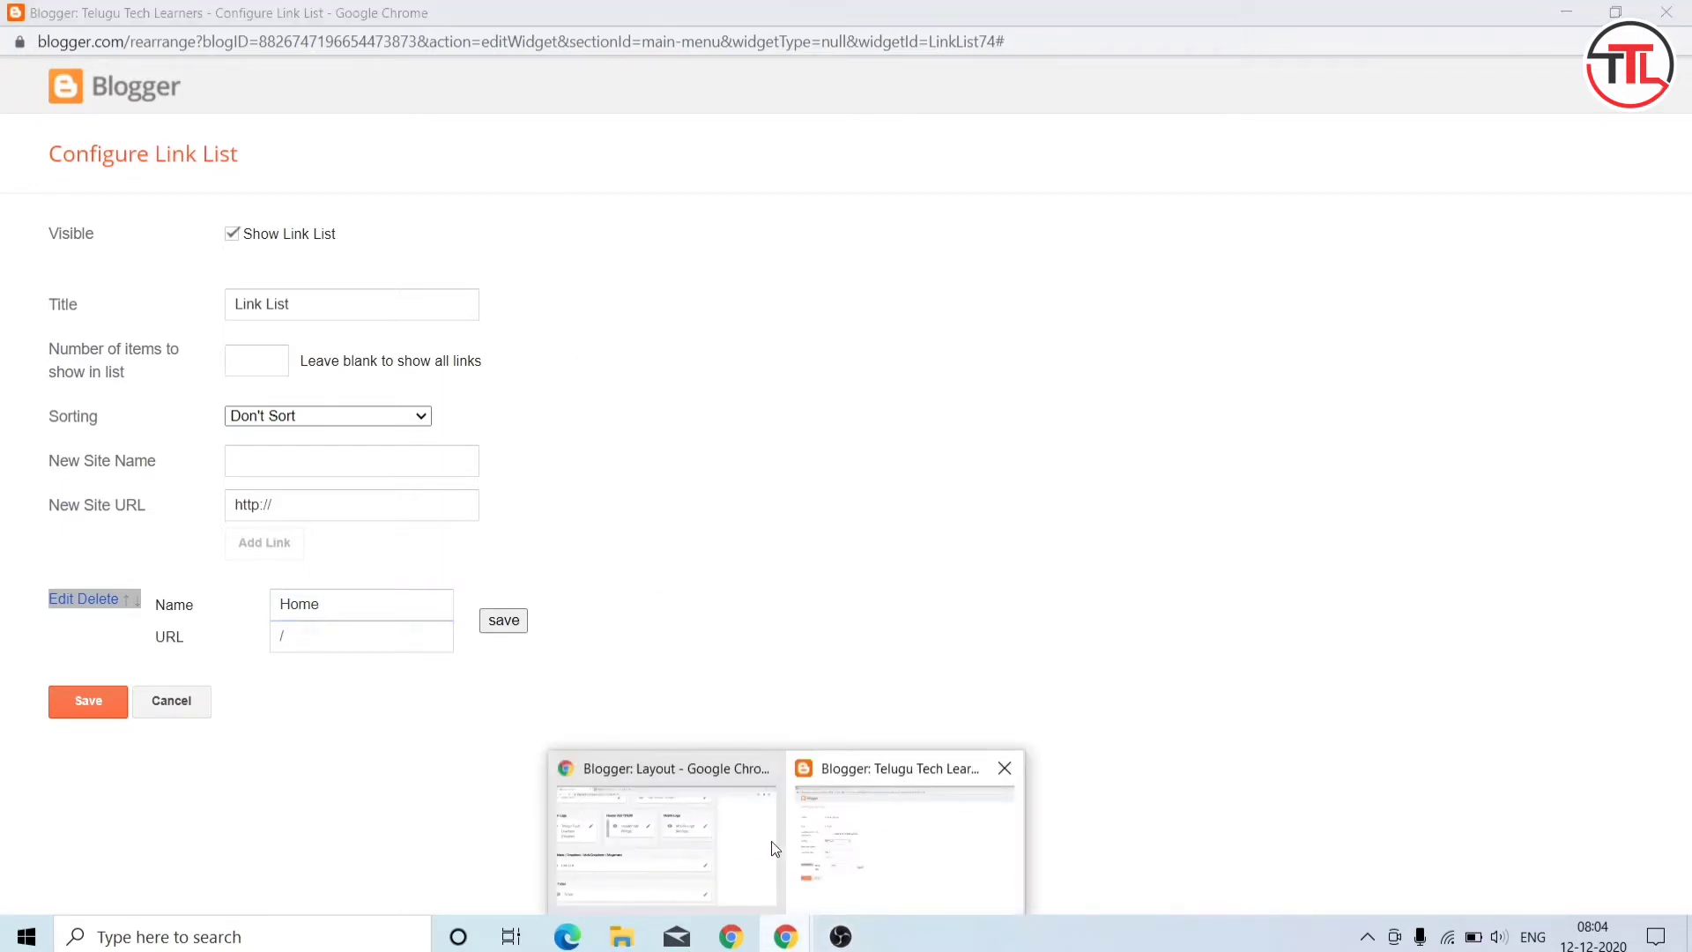
pyautogui.click(705, 850)
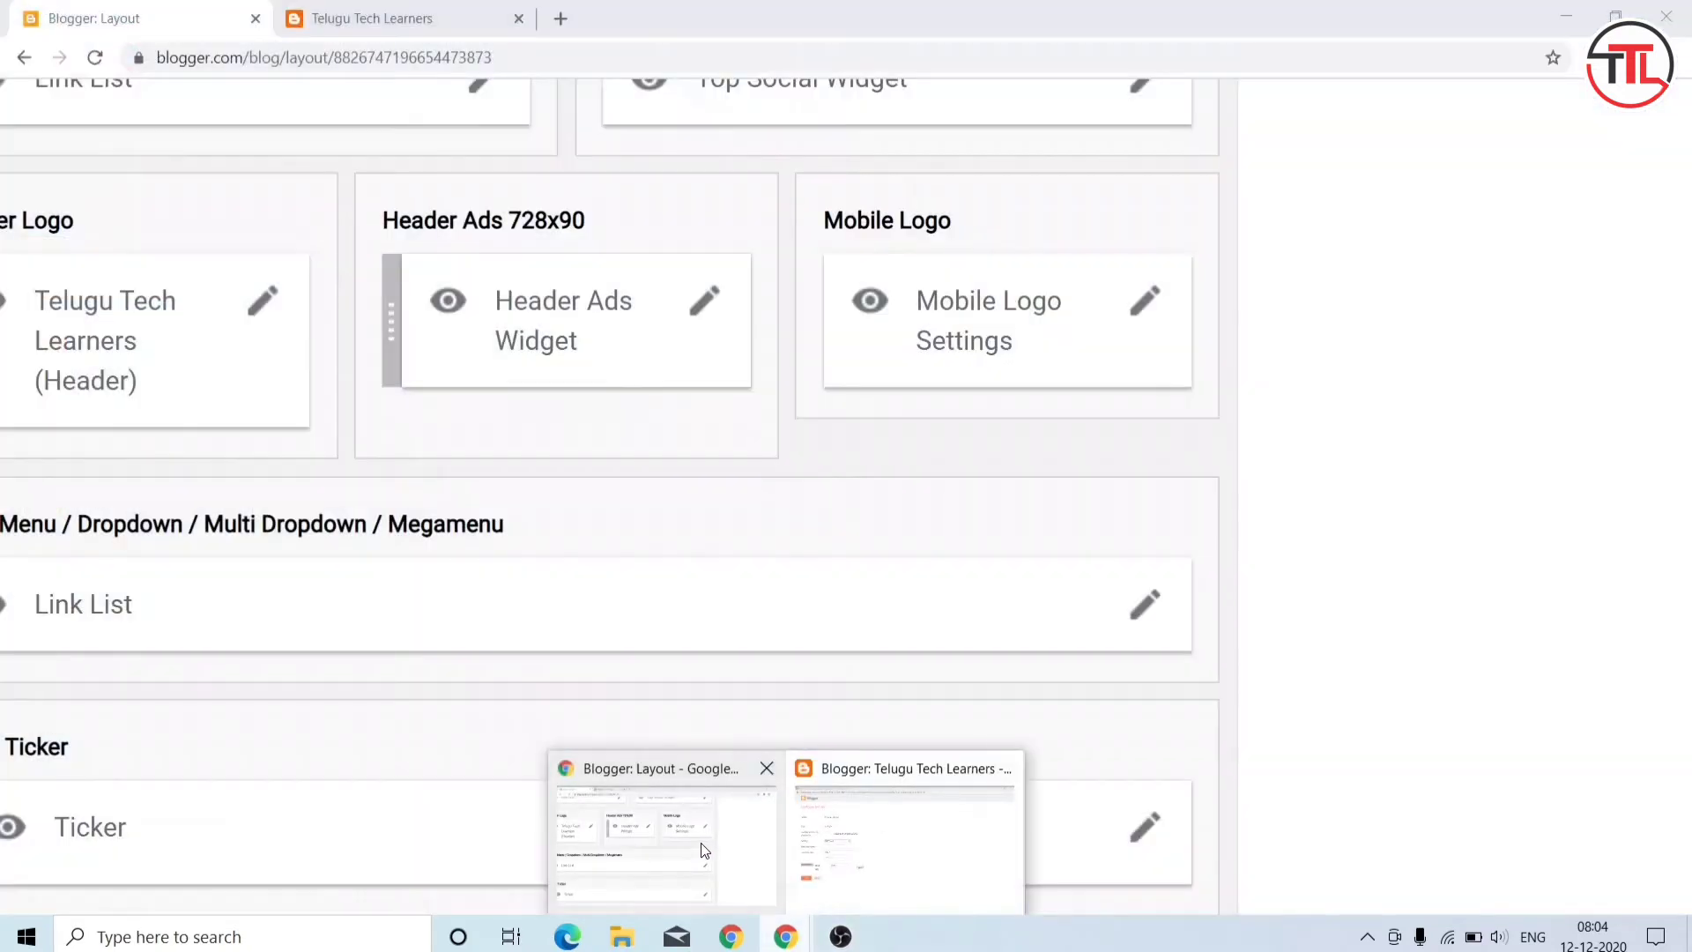
pyautogui.click(350, 11)
pyautogui.click(394, 58)
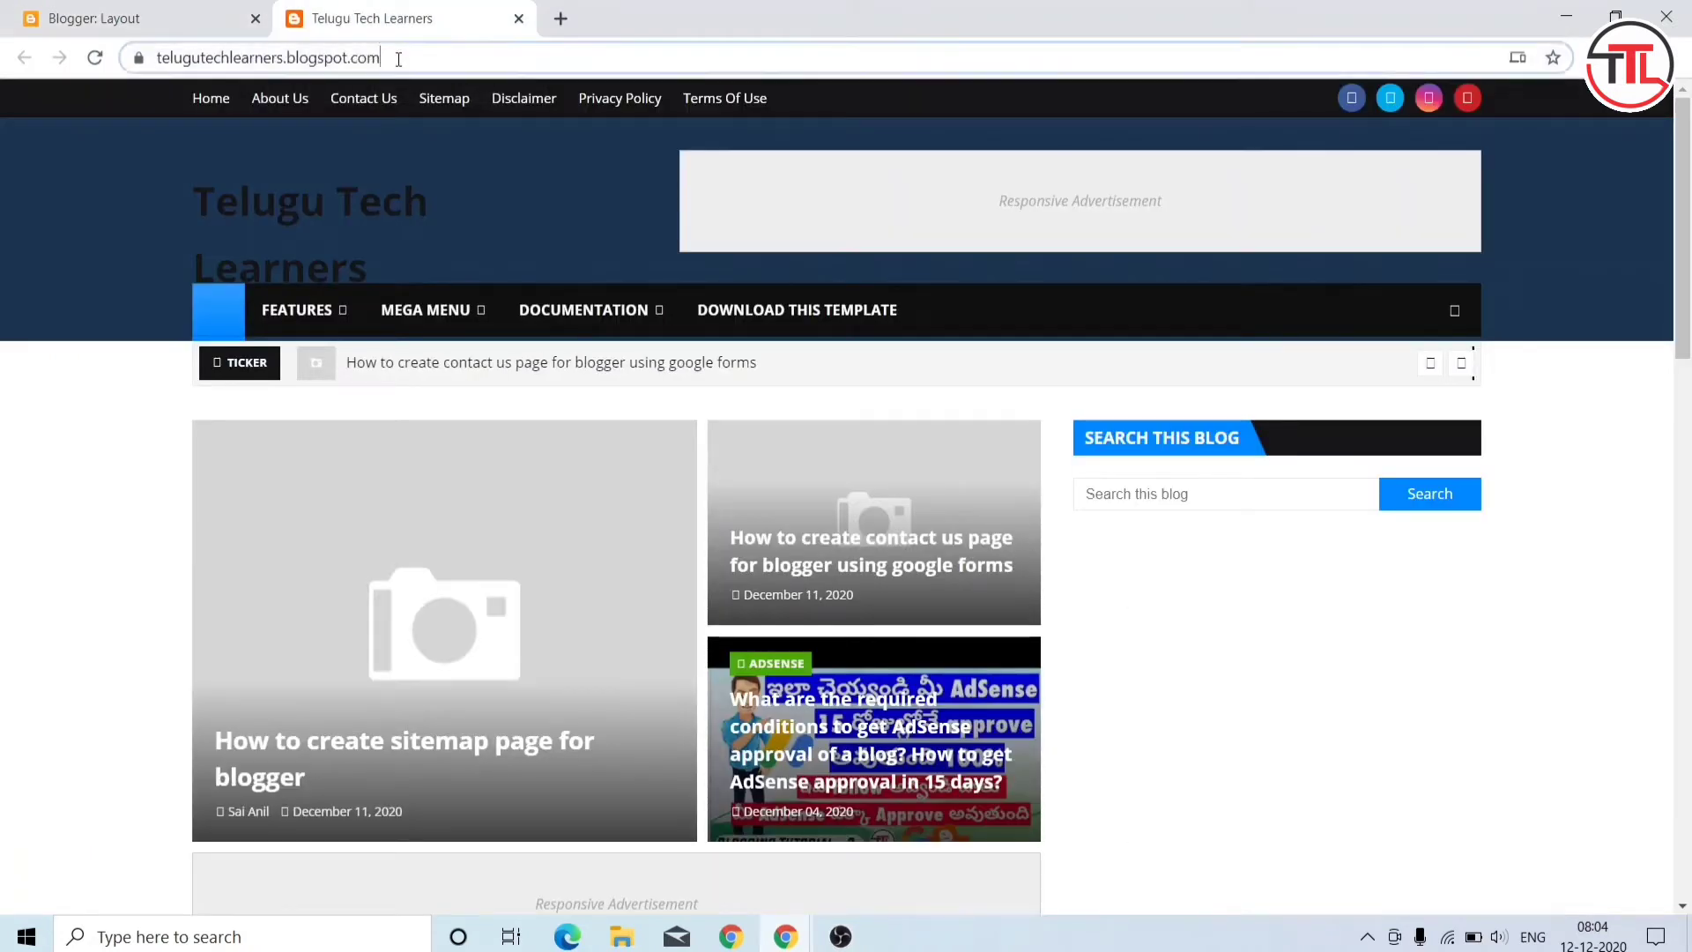
pyautogui.press('End')
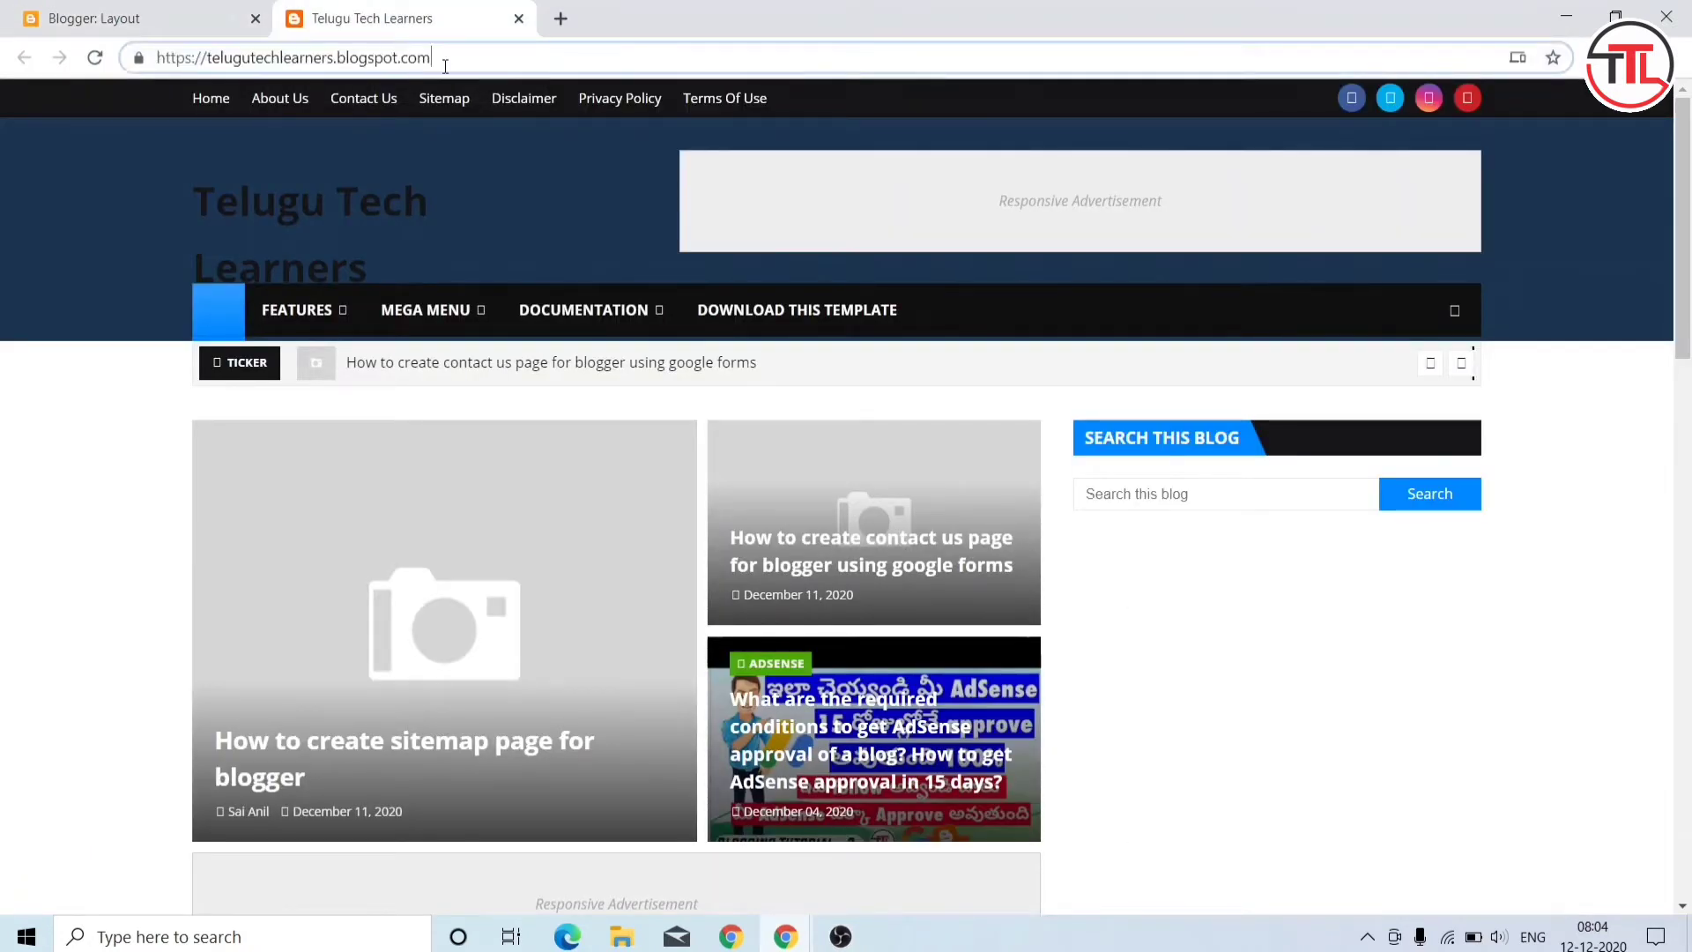
pyautogui.hotkey('ctrl', 'a')
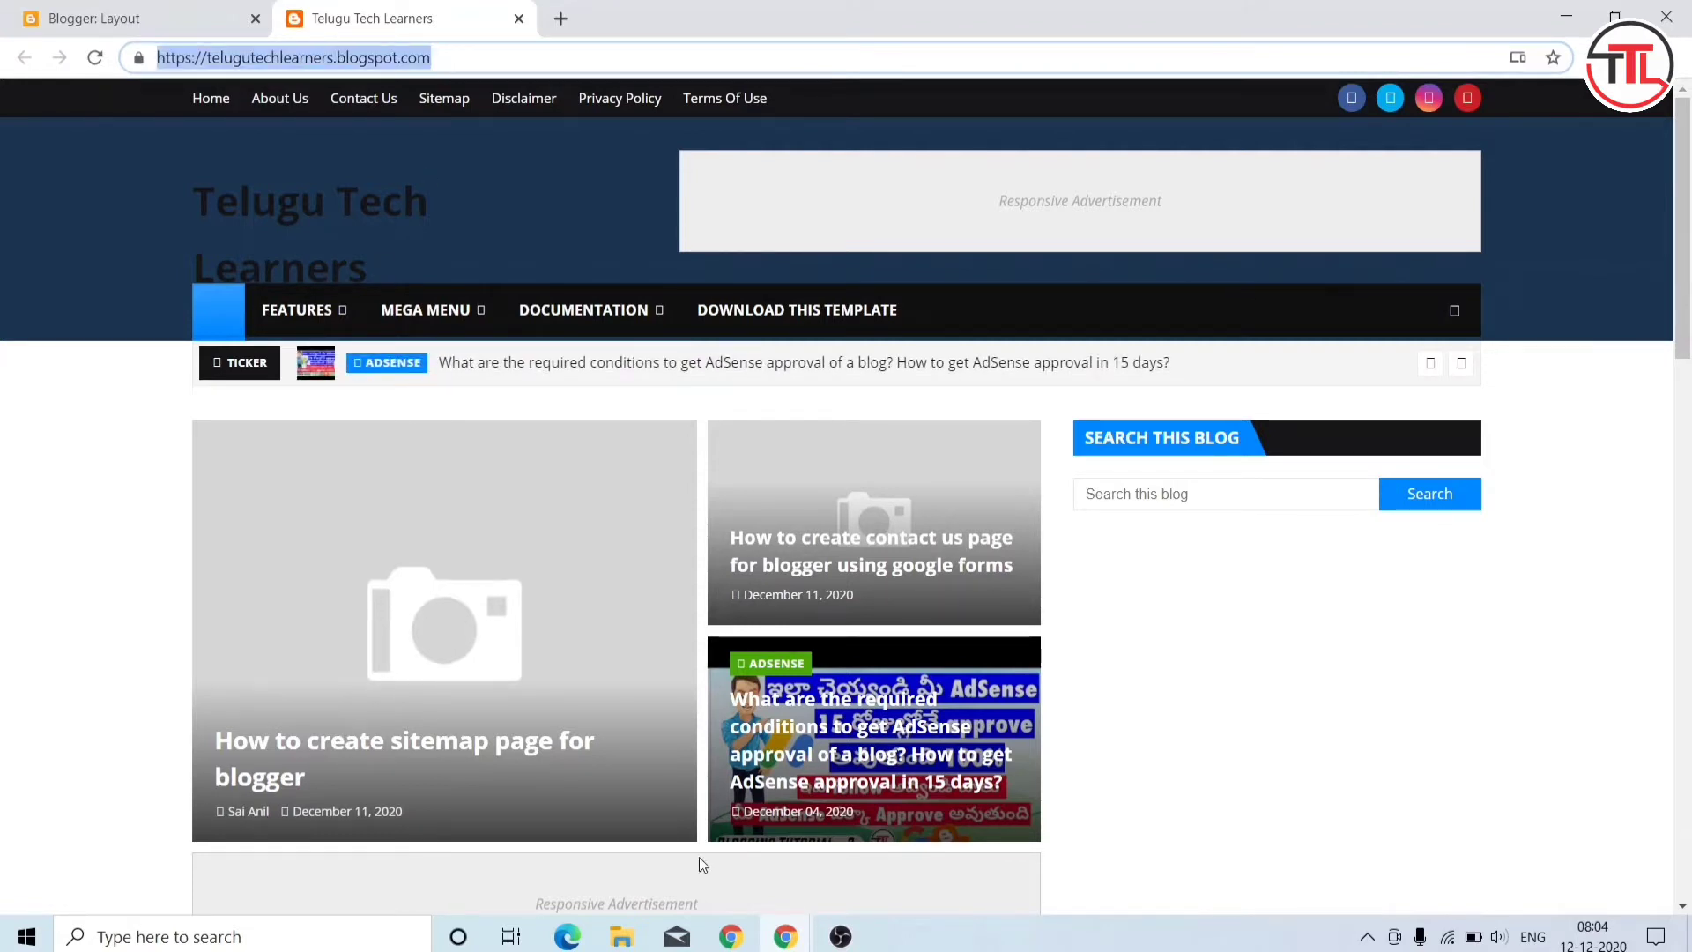
# Step: Replace the Home link's URL with the copied blog address and save that link entry
pyautogui.moveTo(791, 942)
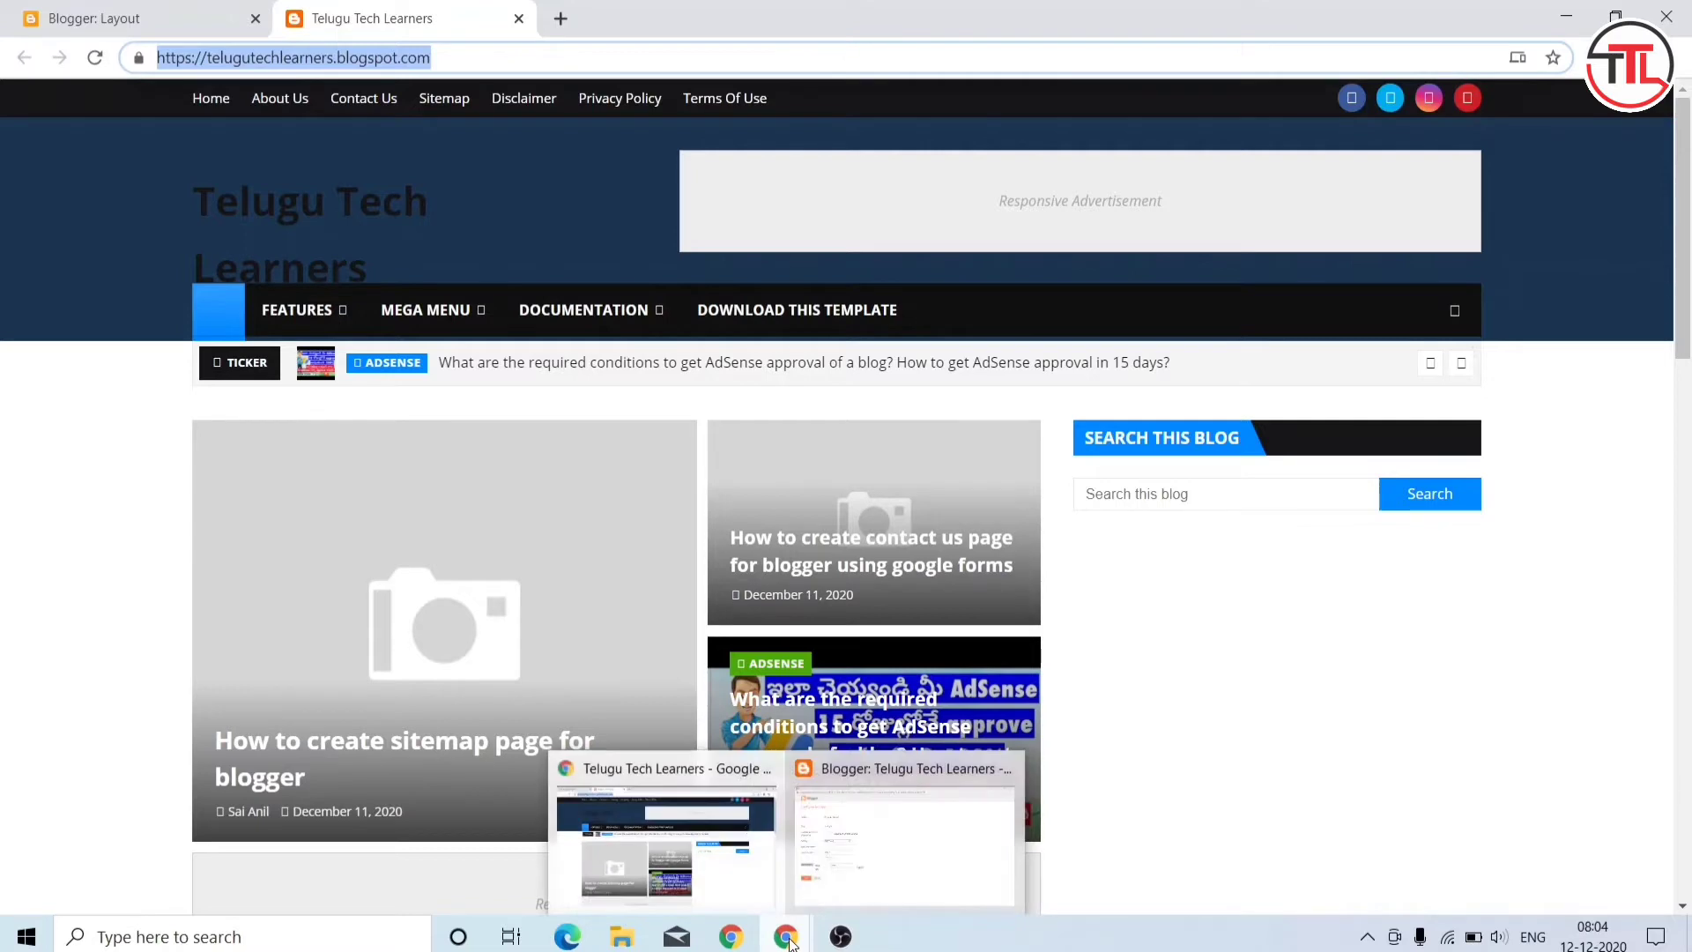
pyautogui.click(828, 862)
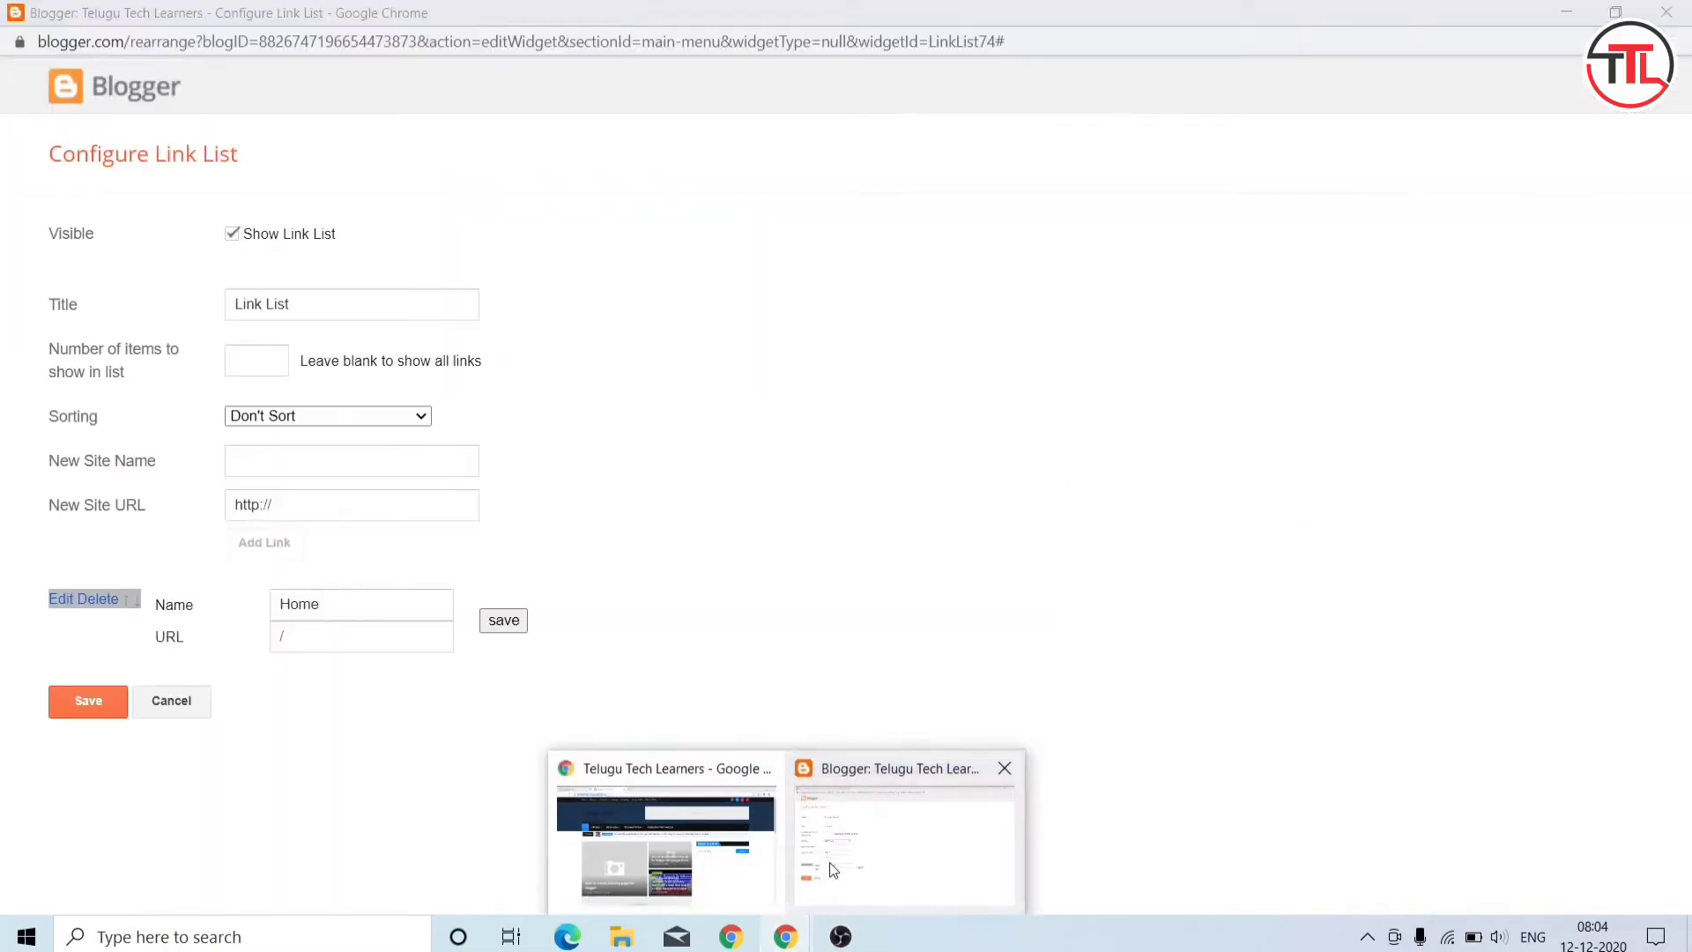
pyautogui.click(353, 639)
pyautogui.hotkey('ctrl', 'v')
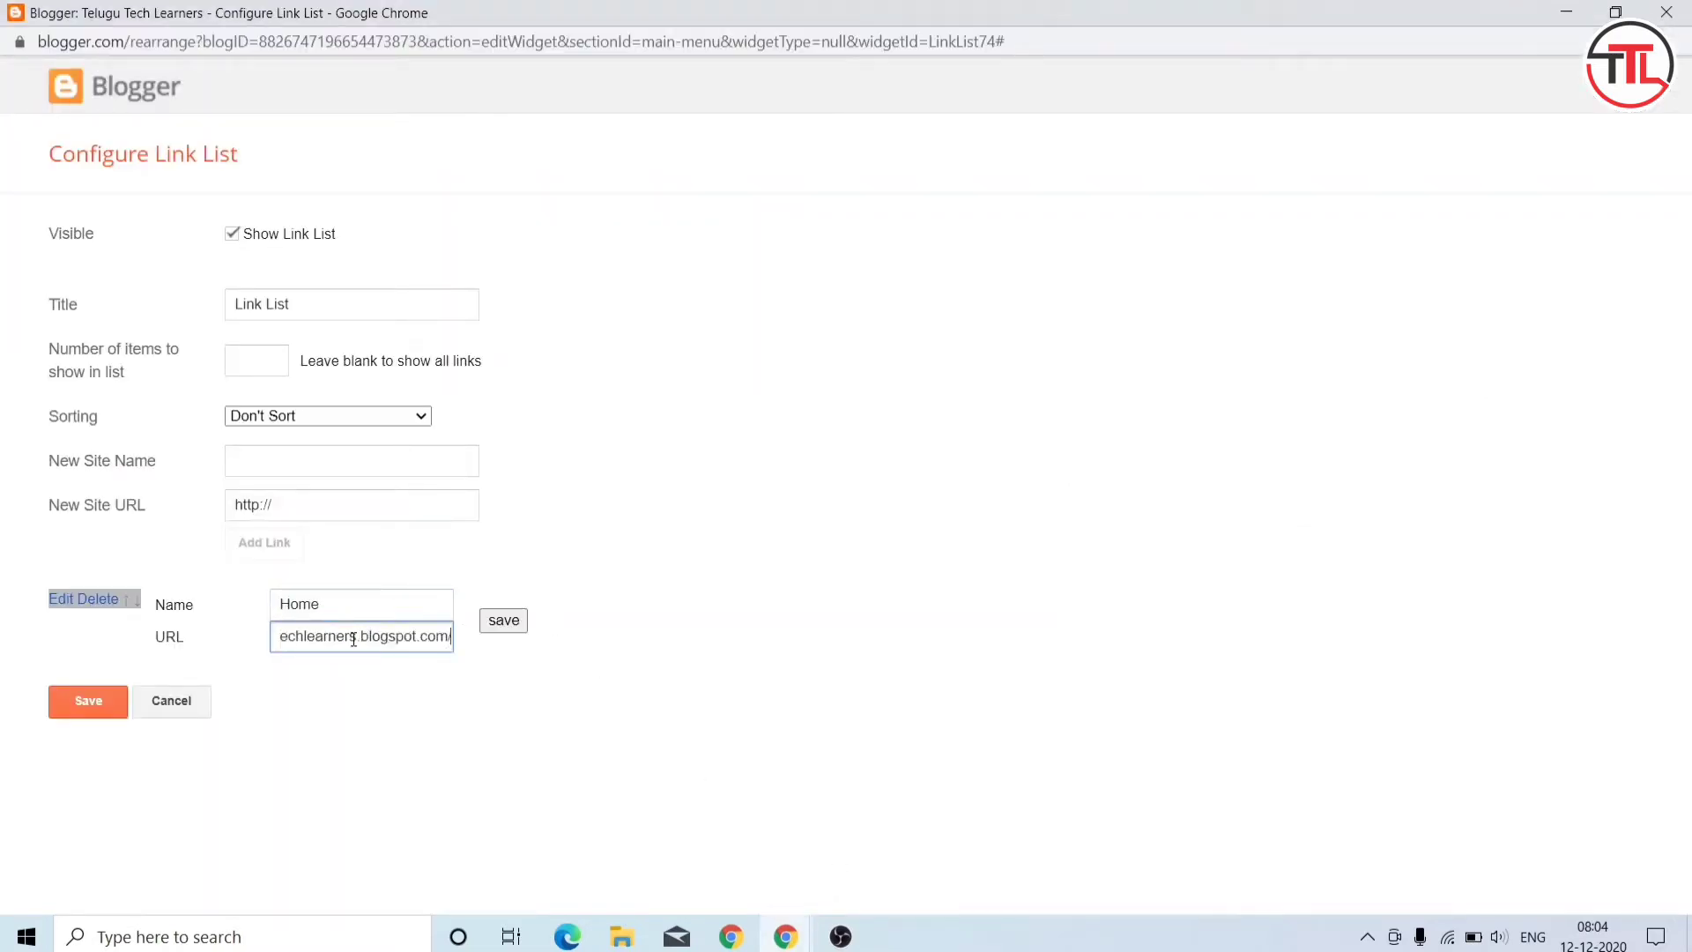
pyautogui.click(504, 621)
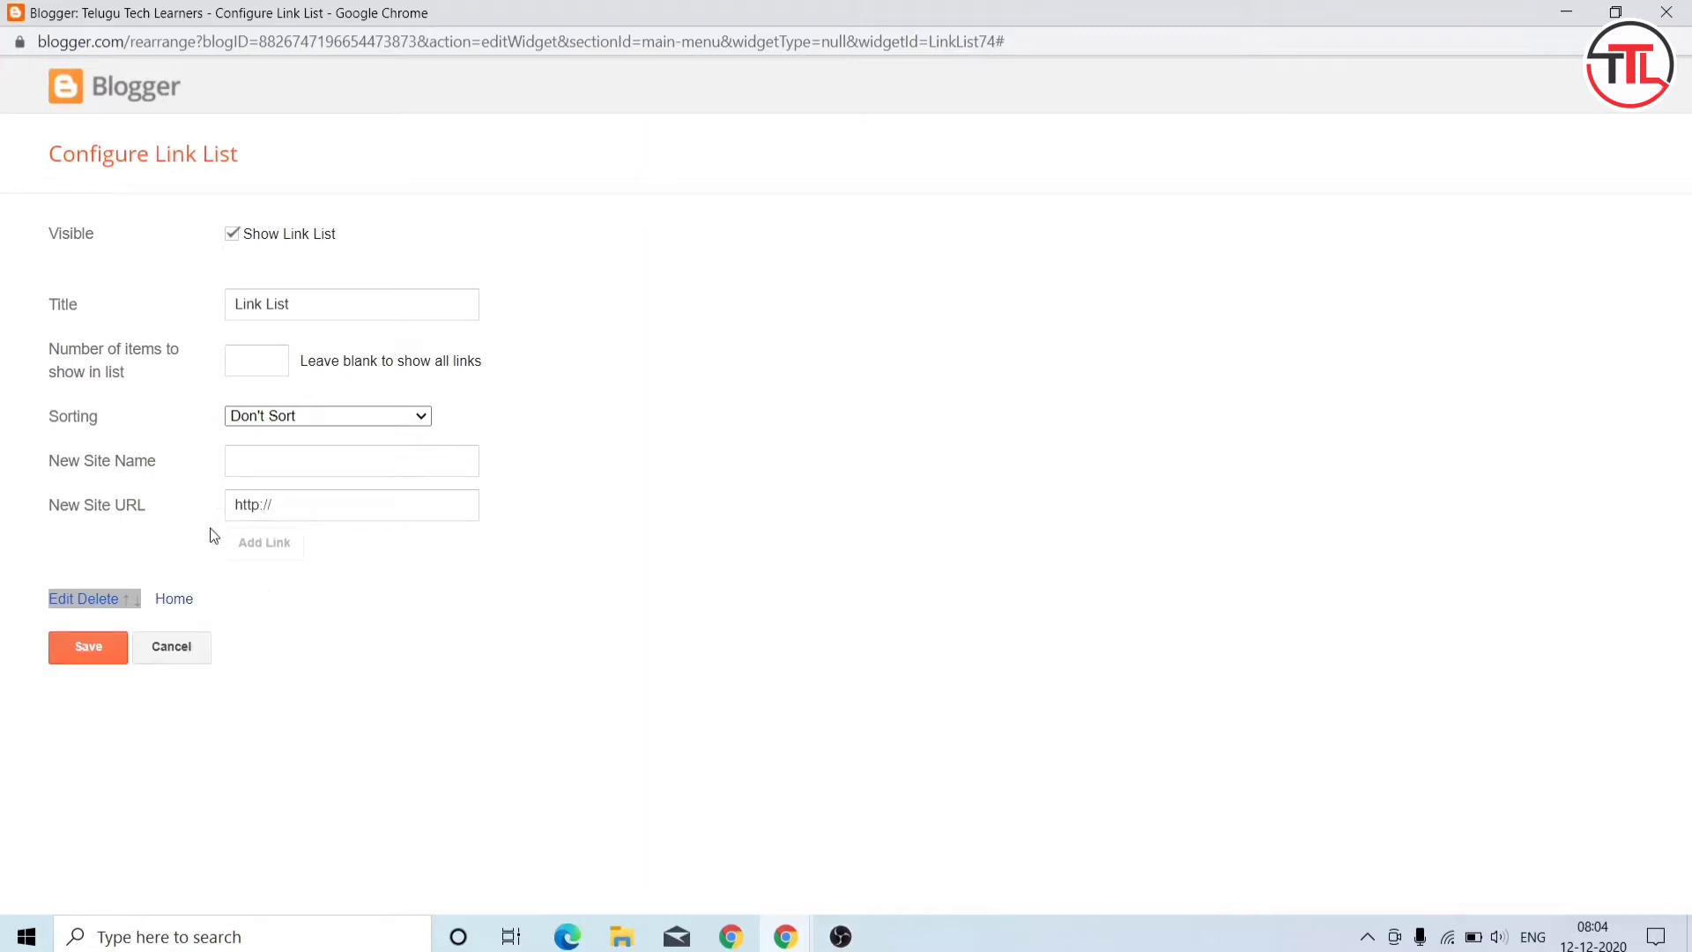
# Step: Add a link named blogging with the URL # to the link list and move Home above it
pyautogui.click(256, 467)
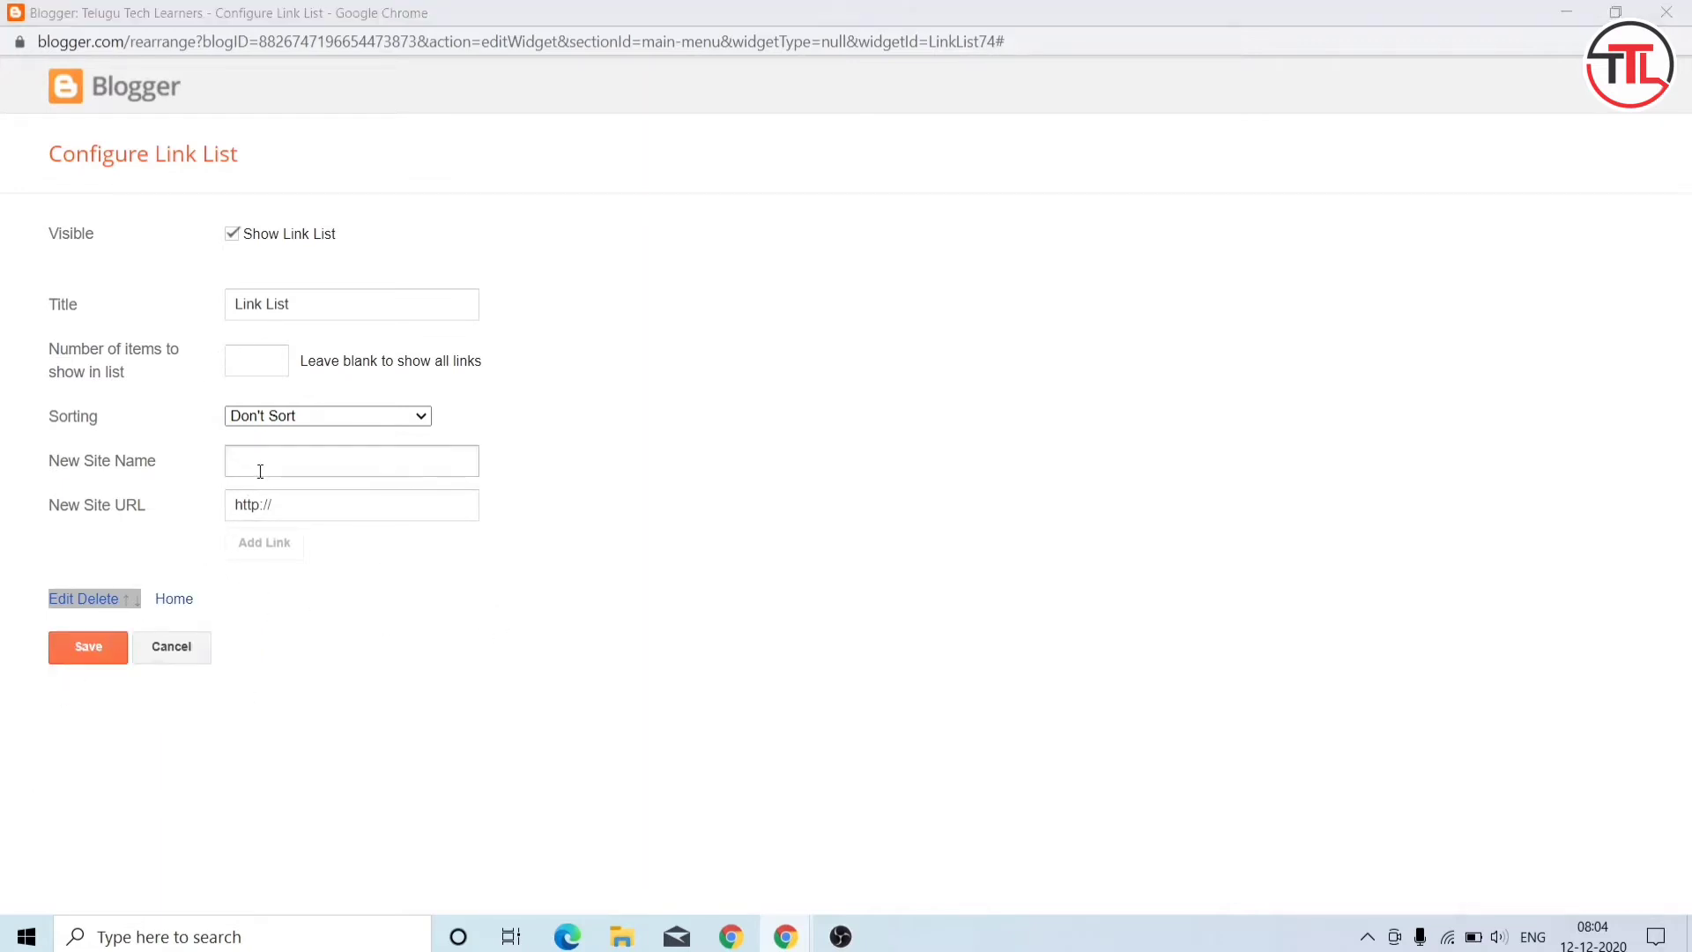
pyautogui.write('blogging')
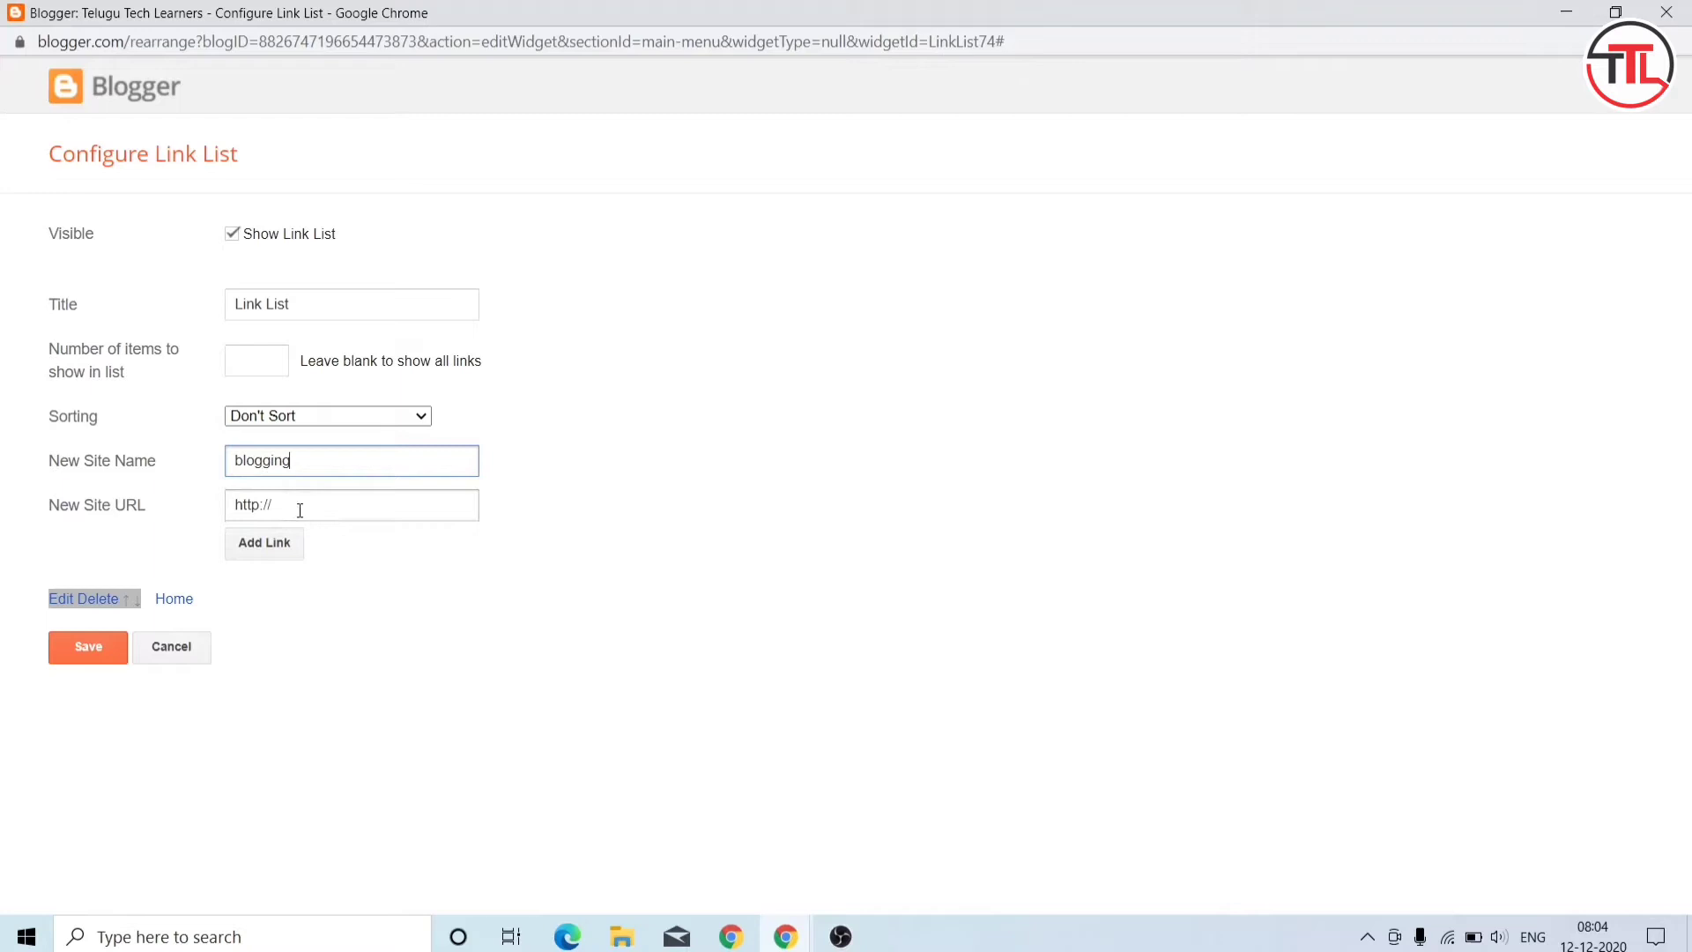
pyautogui.click(300, 510)
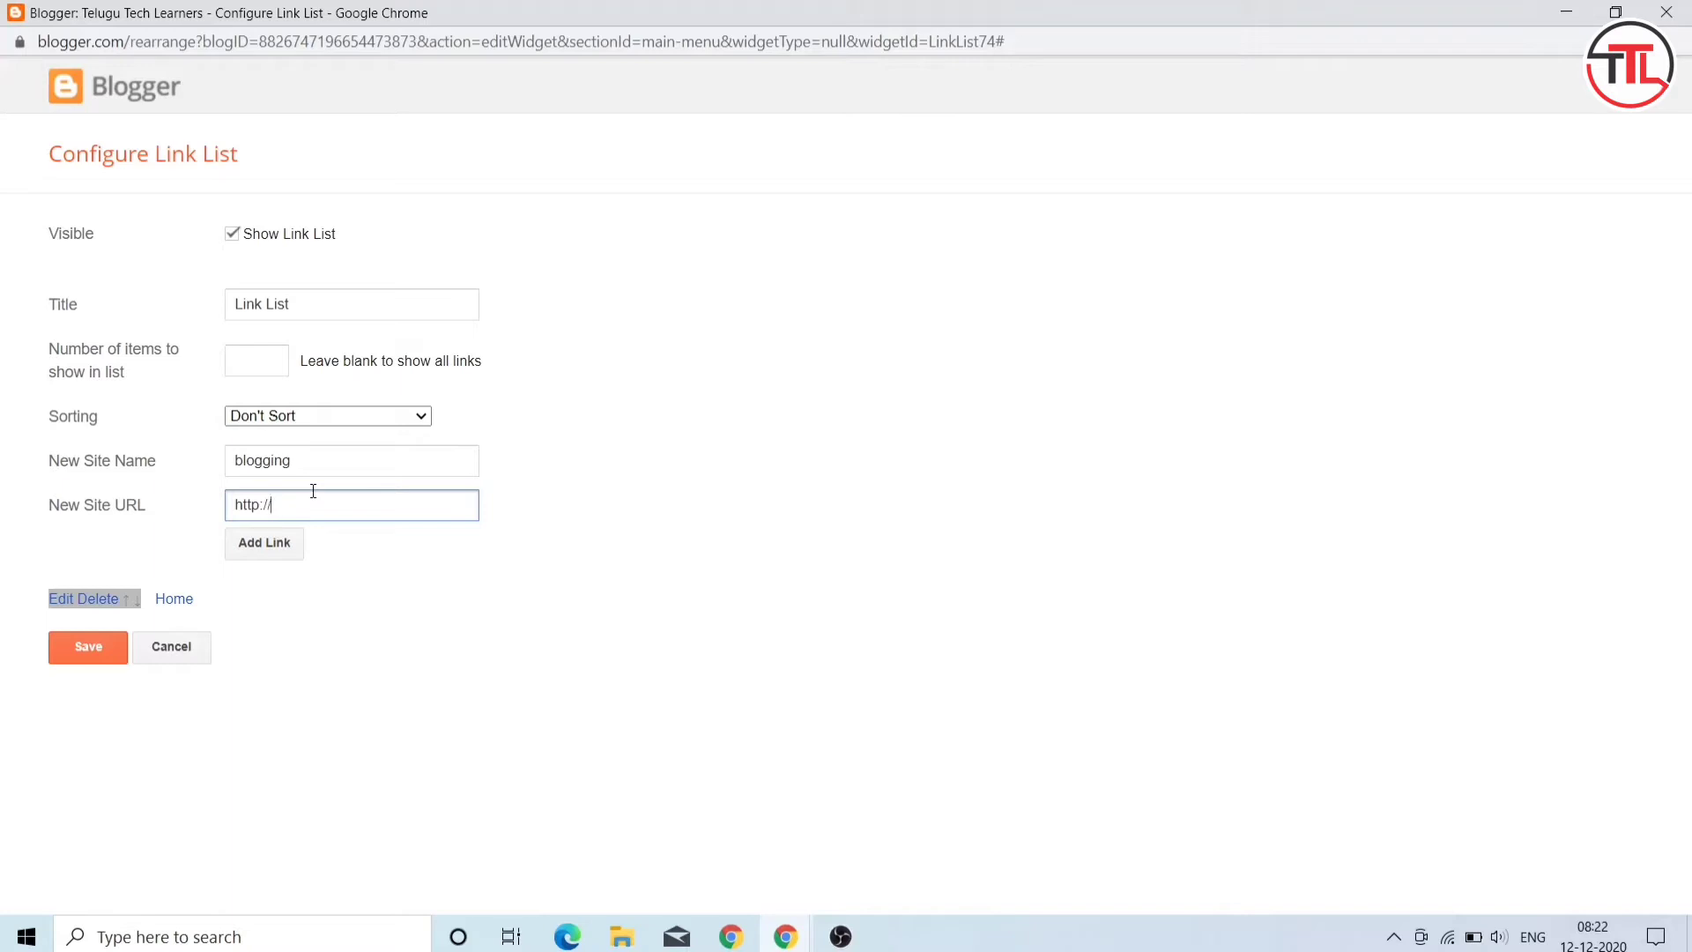
pyautogui.press('BackSpace')
pyautogui.press('BackSpace')
pyautogui.press('BackSpace')
pyautogui.press('BackSpace')
pyautogui.write('#')
pyautogui.click(265, 541)
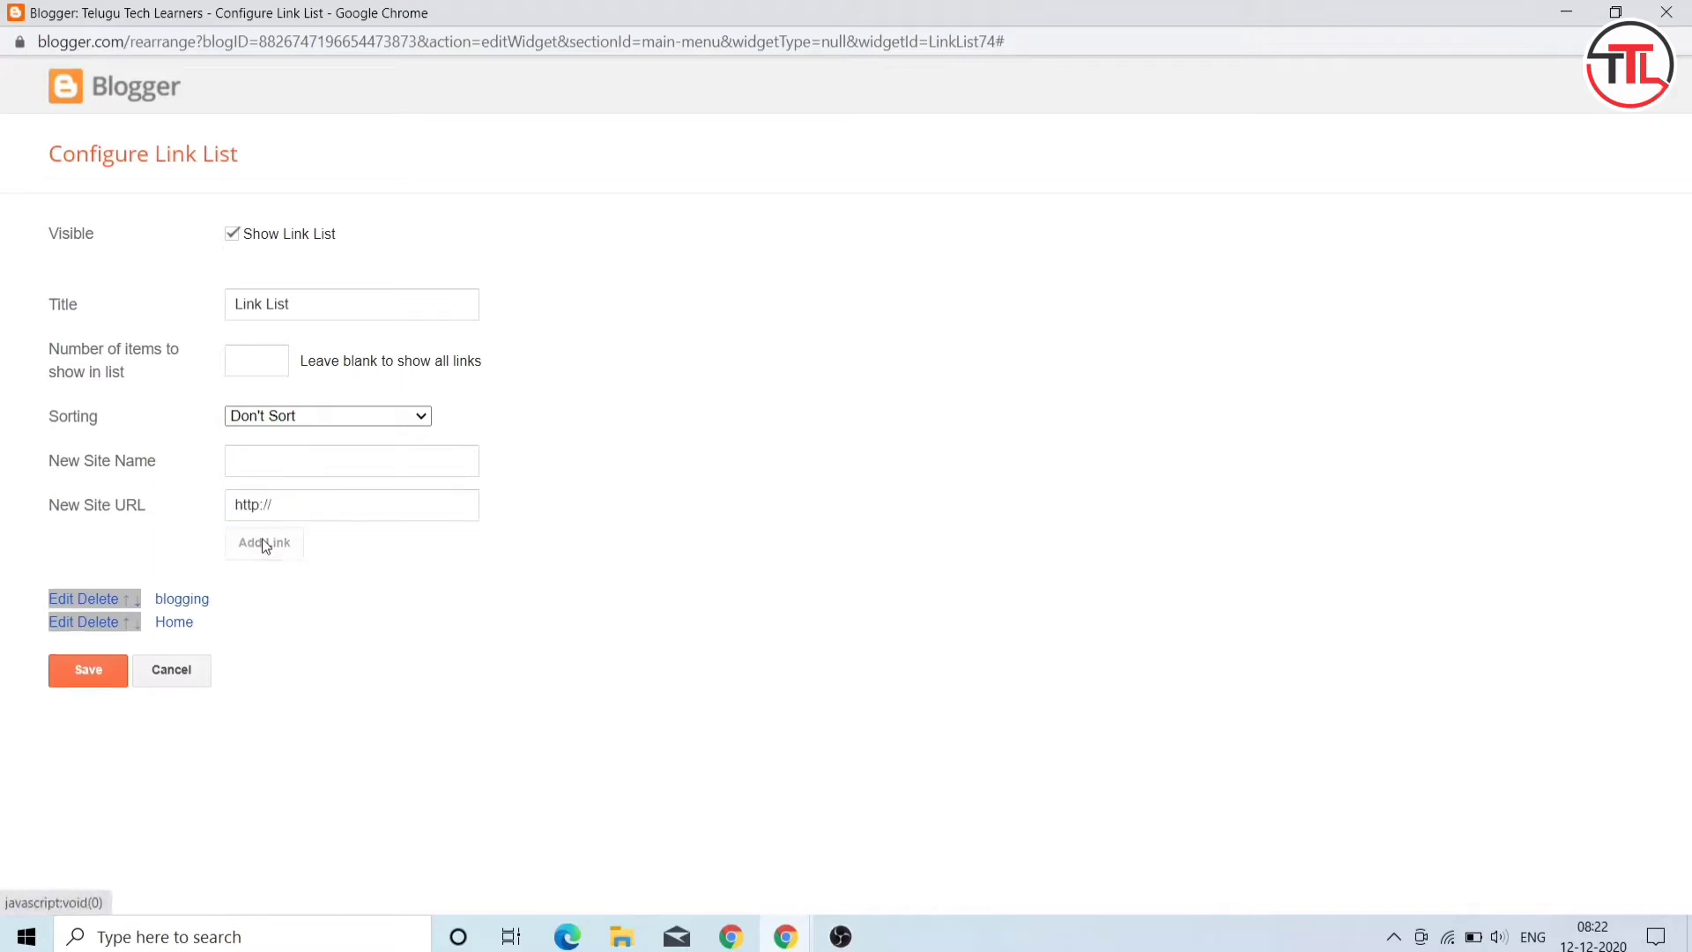
pyautogui.click(127, 624)
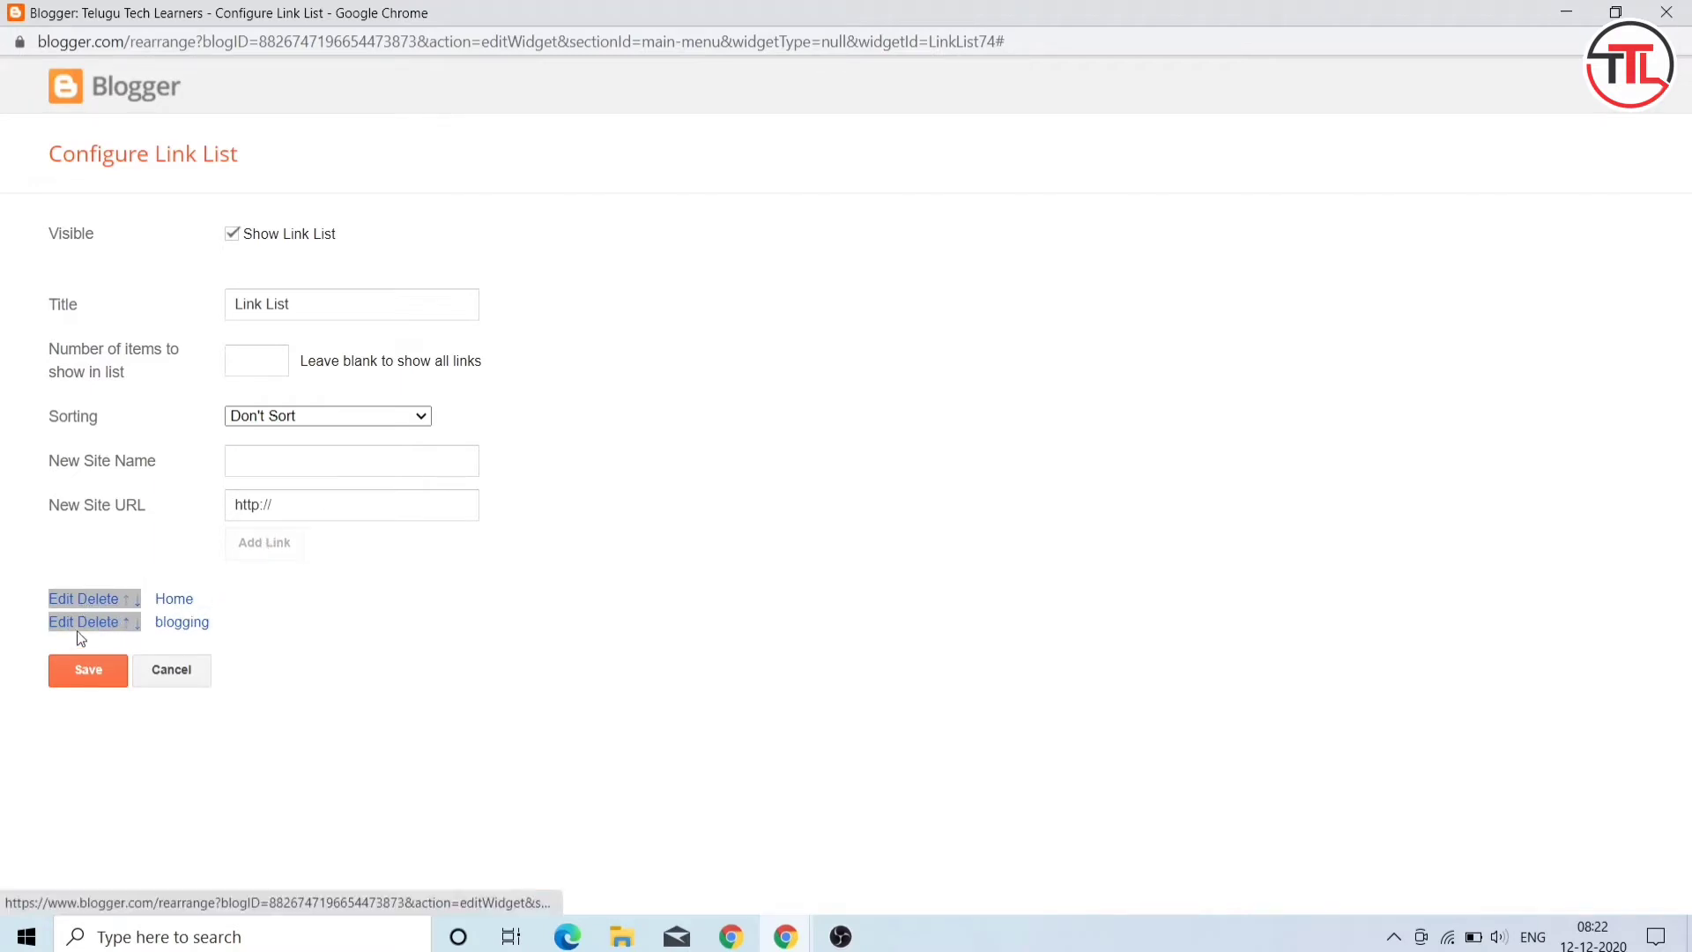
# Step: Add a link named online money earning with the URL # and move it directly below Home
pyautogui.click(288, 472)
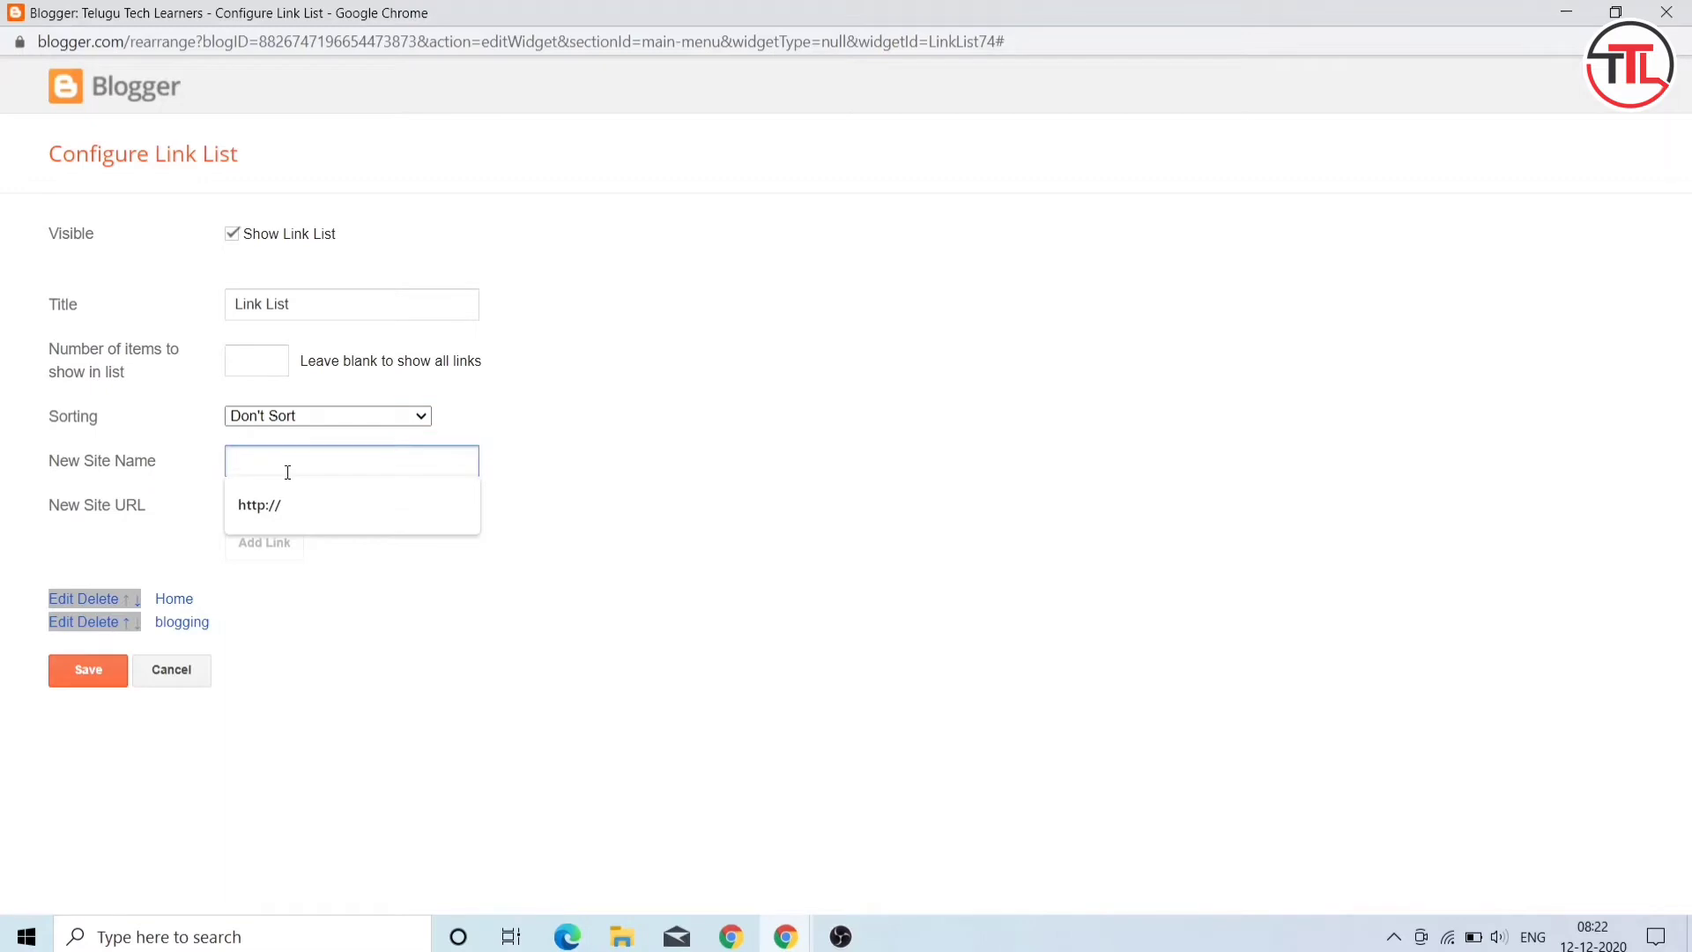
pyautogui.press('Escape')
pyautogui.press('BackSpace')
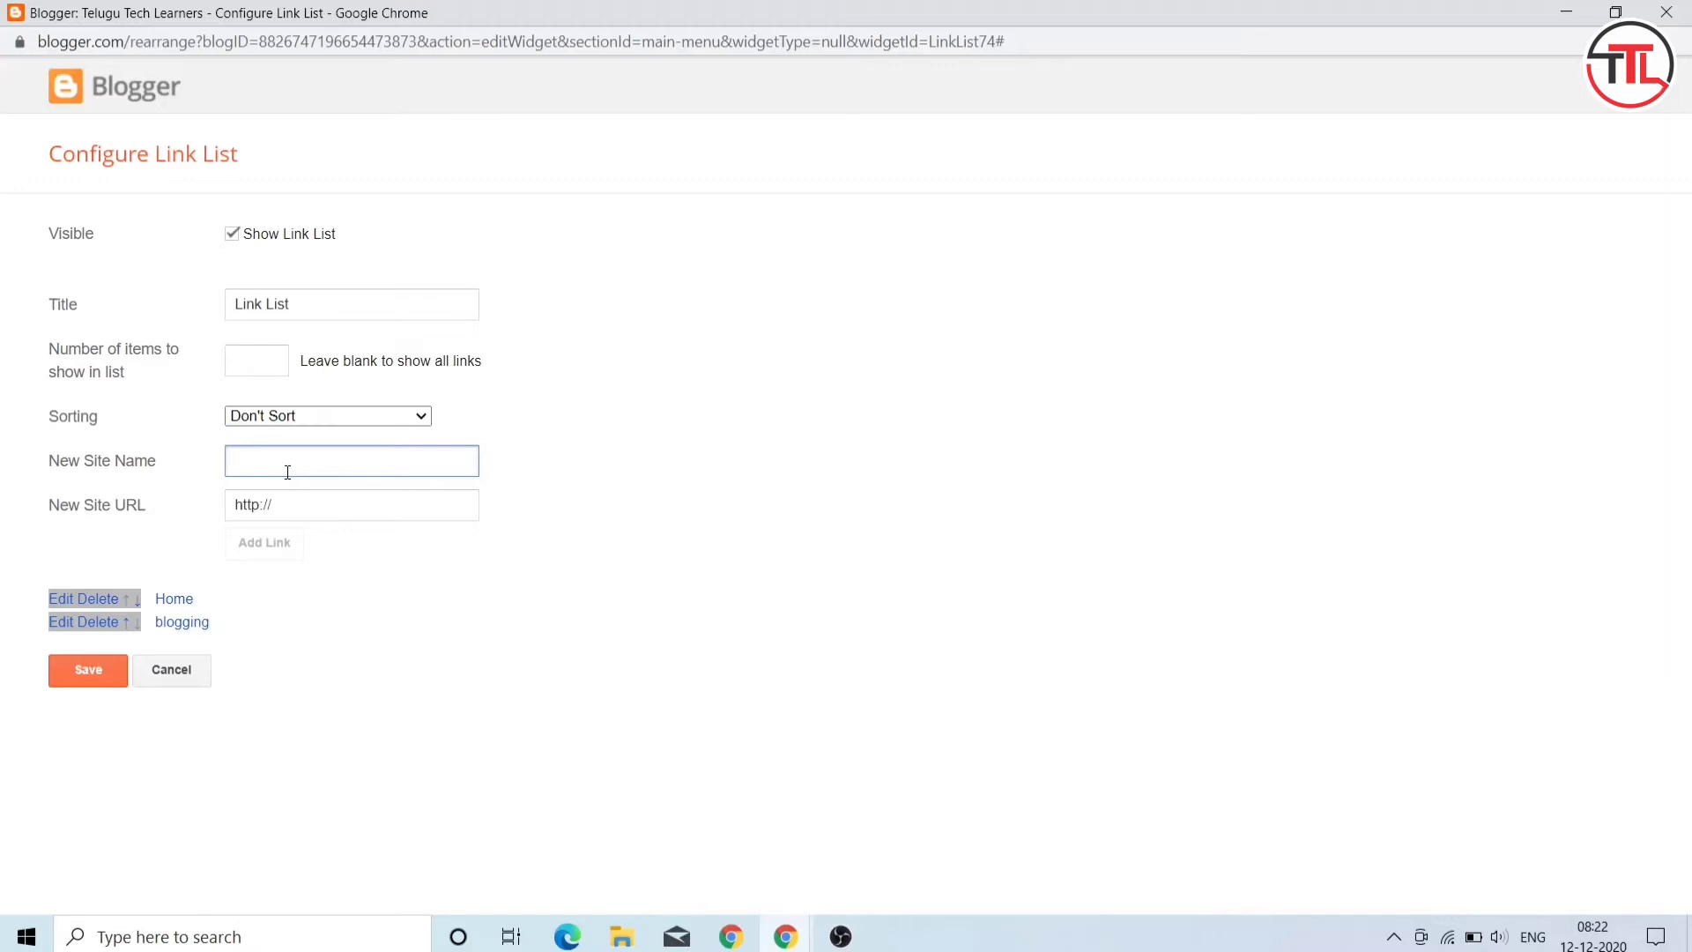
pyautogui.write('c')
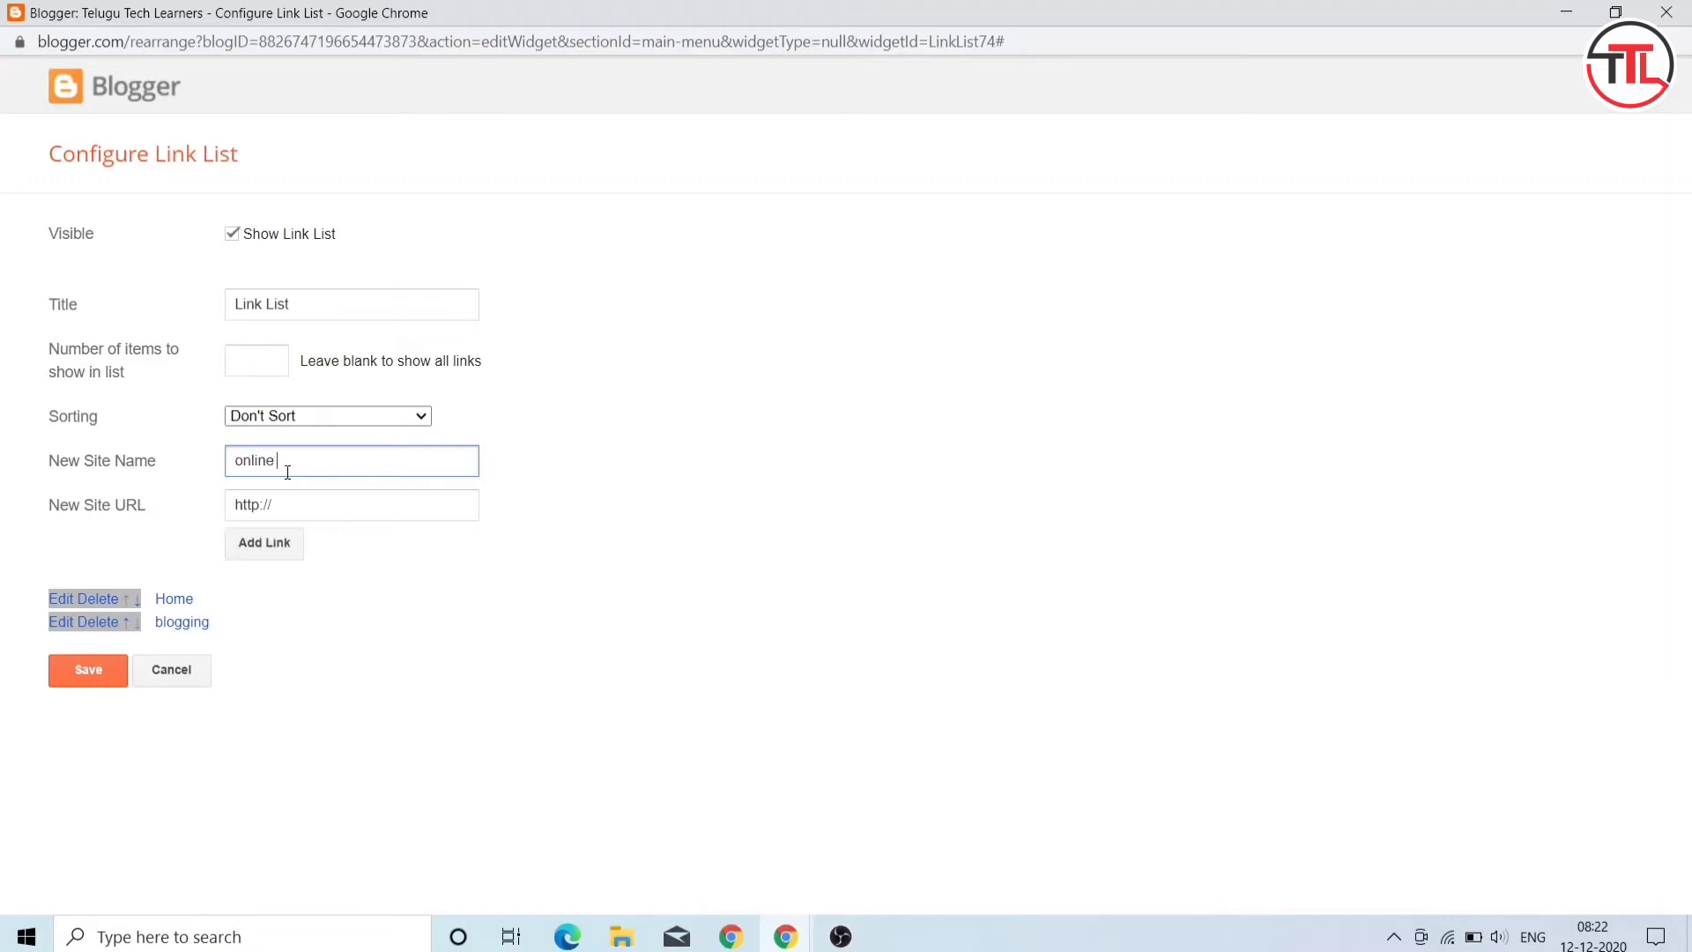
pyautogui.write('earning')
pyautogui.click(295, 507)
pyautogui.hotkey('ctrl', 'a')
pyautogui.press('BackSpace')
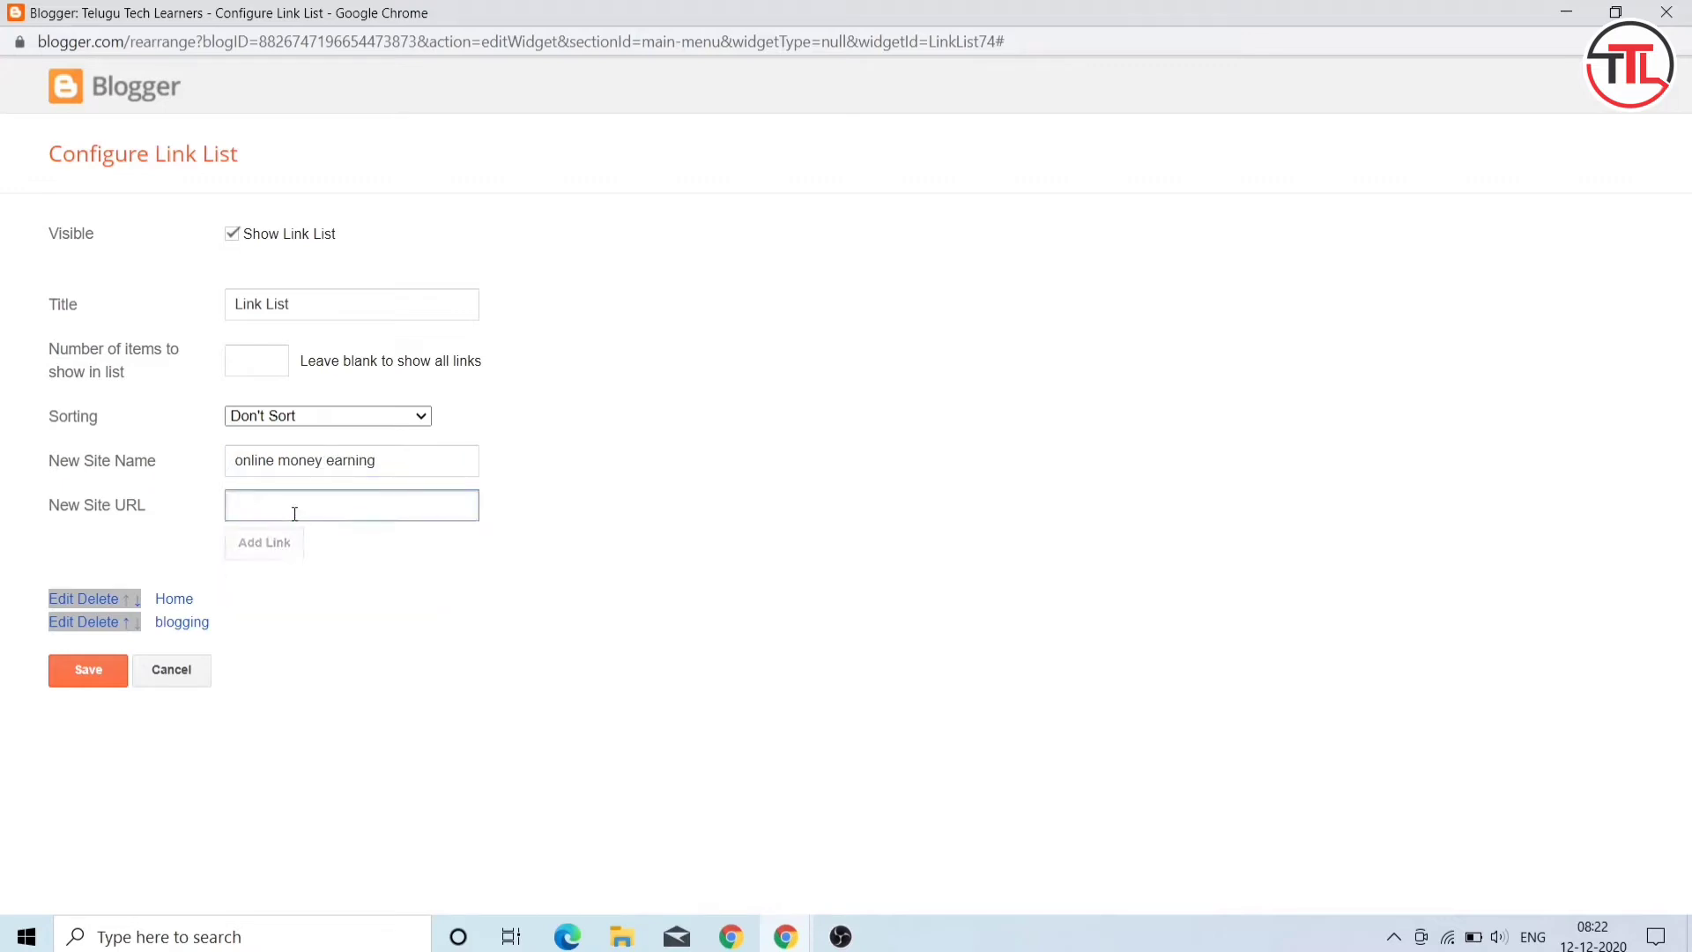
pyautogui.write('#')
pyautogui.click(279, 547)
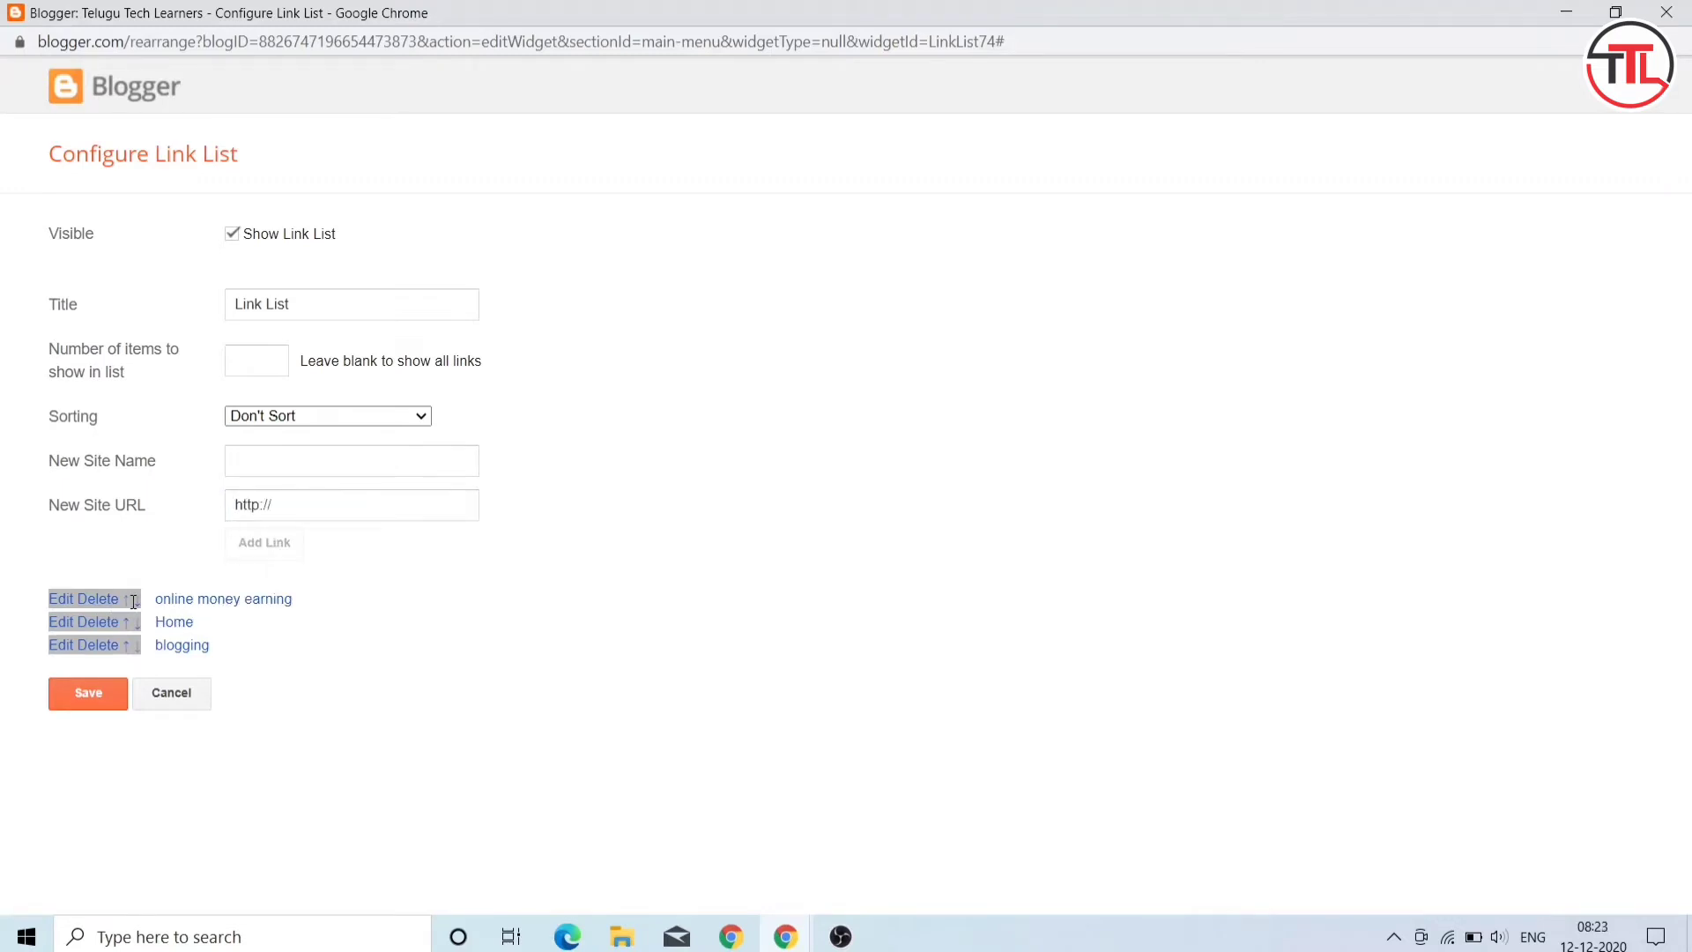
pyautogui.click(137, 601)
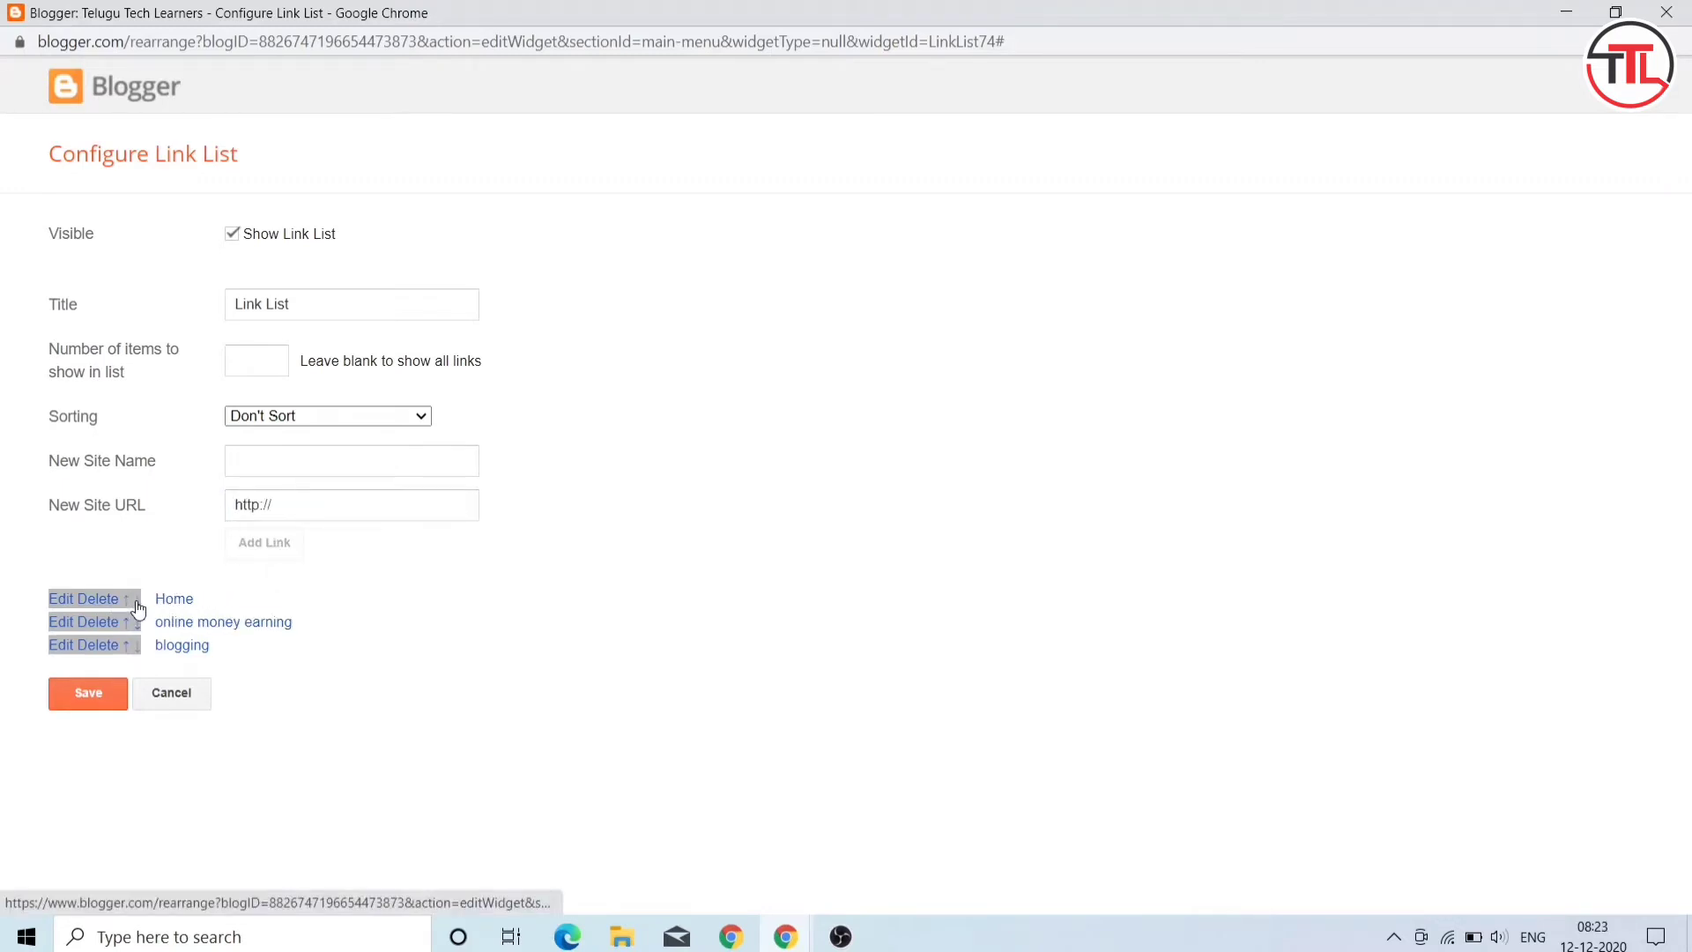
# Step: Save the main menu link list and reload the live blog to check its menu bar
pyautogui.click(98, 704)
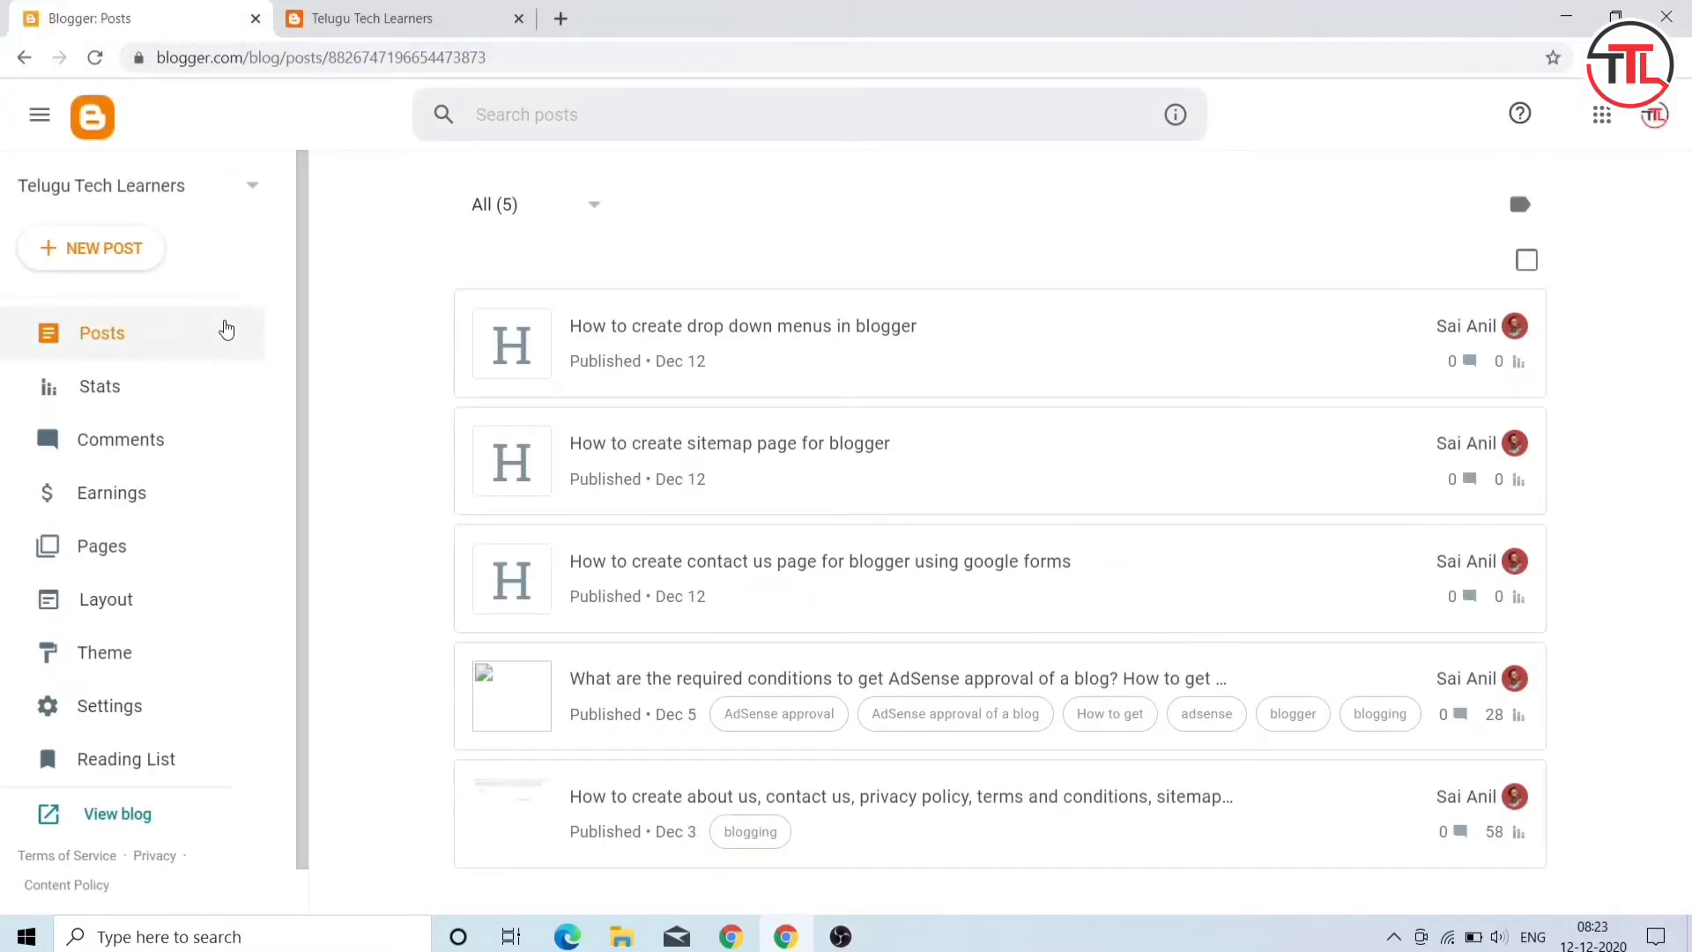
pyautogui.click(454, 25)
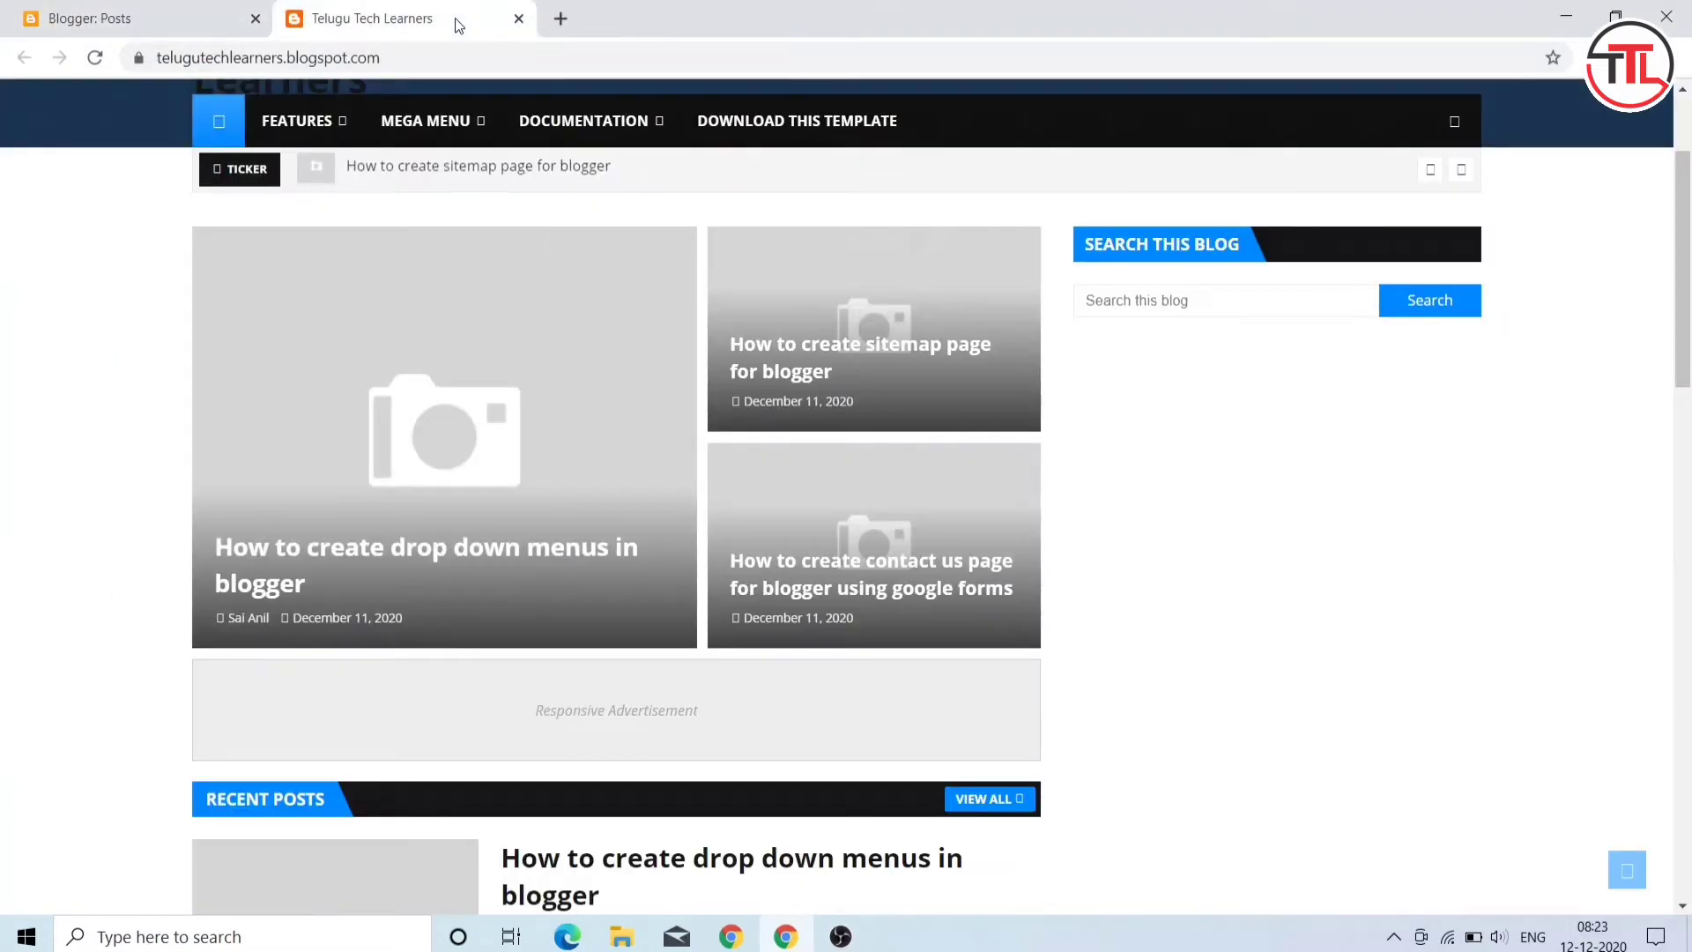
pyautogui.scroll(2, 769, 110)
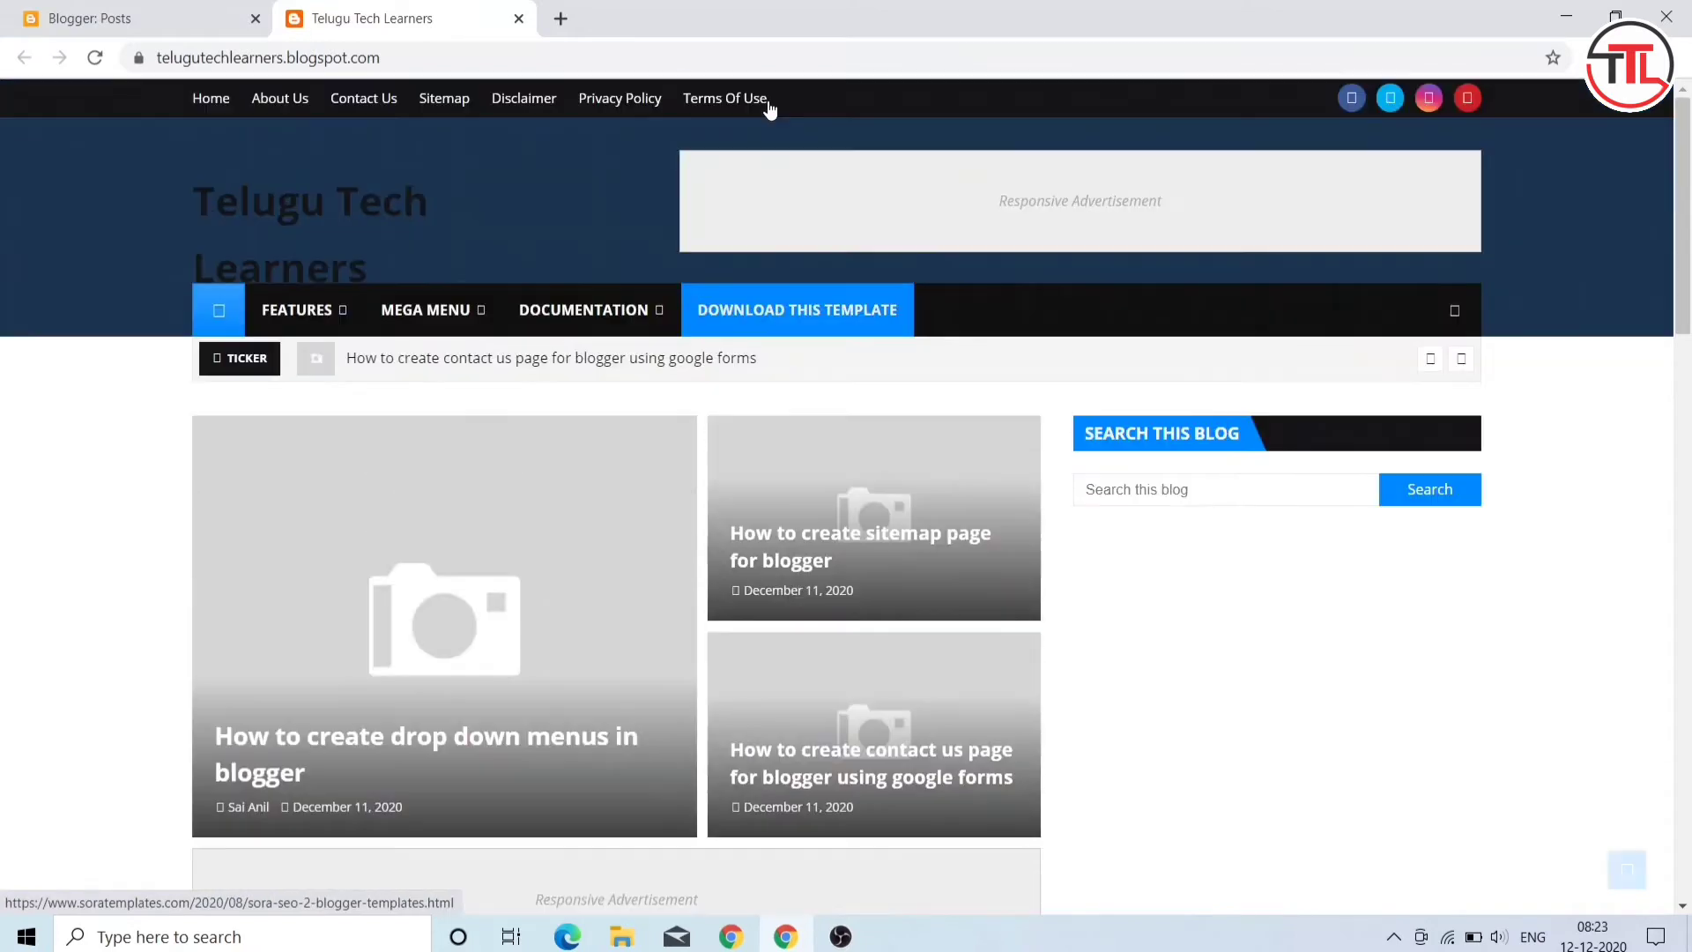
pyautogui.moveTo(364, 324)
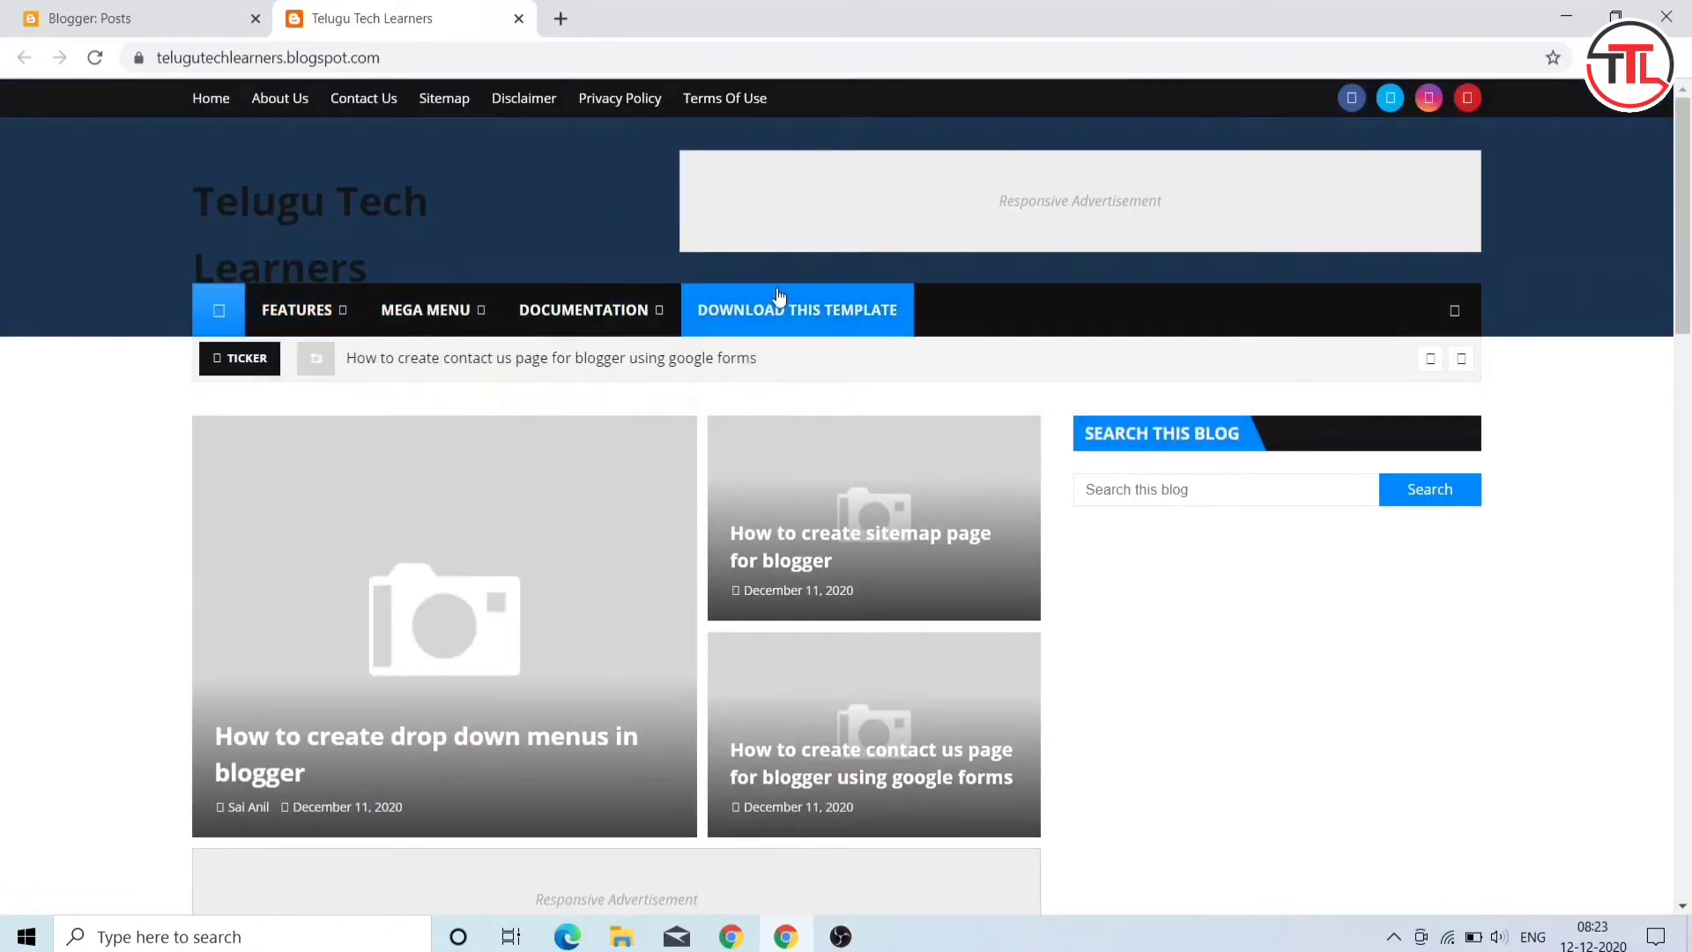
pyautogui.click(97, 55)
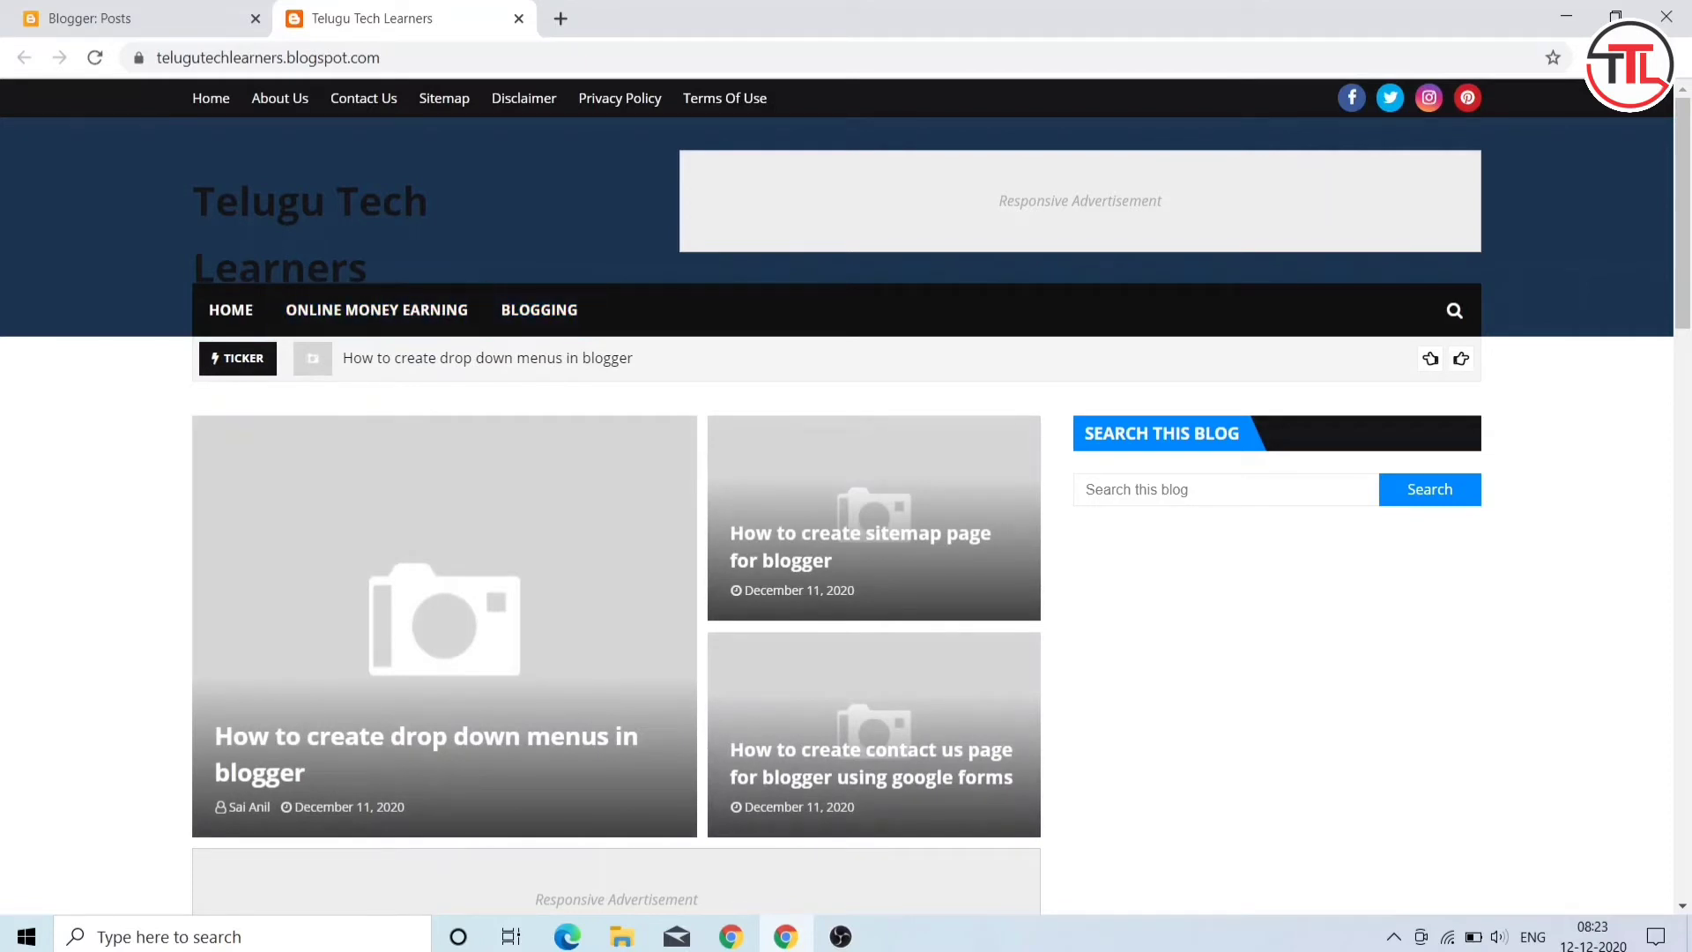
# Step: Test the Online Money Earning menu item on the live blog and look over the page it leads to
pyautogui.click(382, 310)
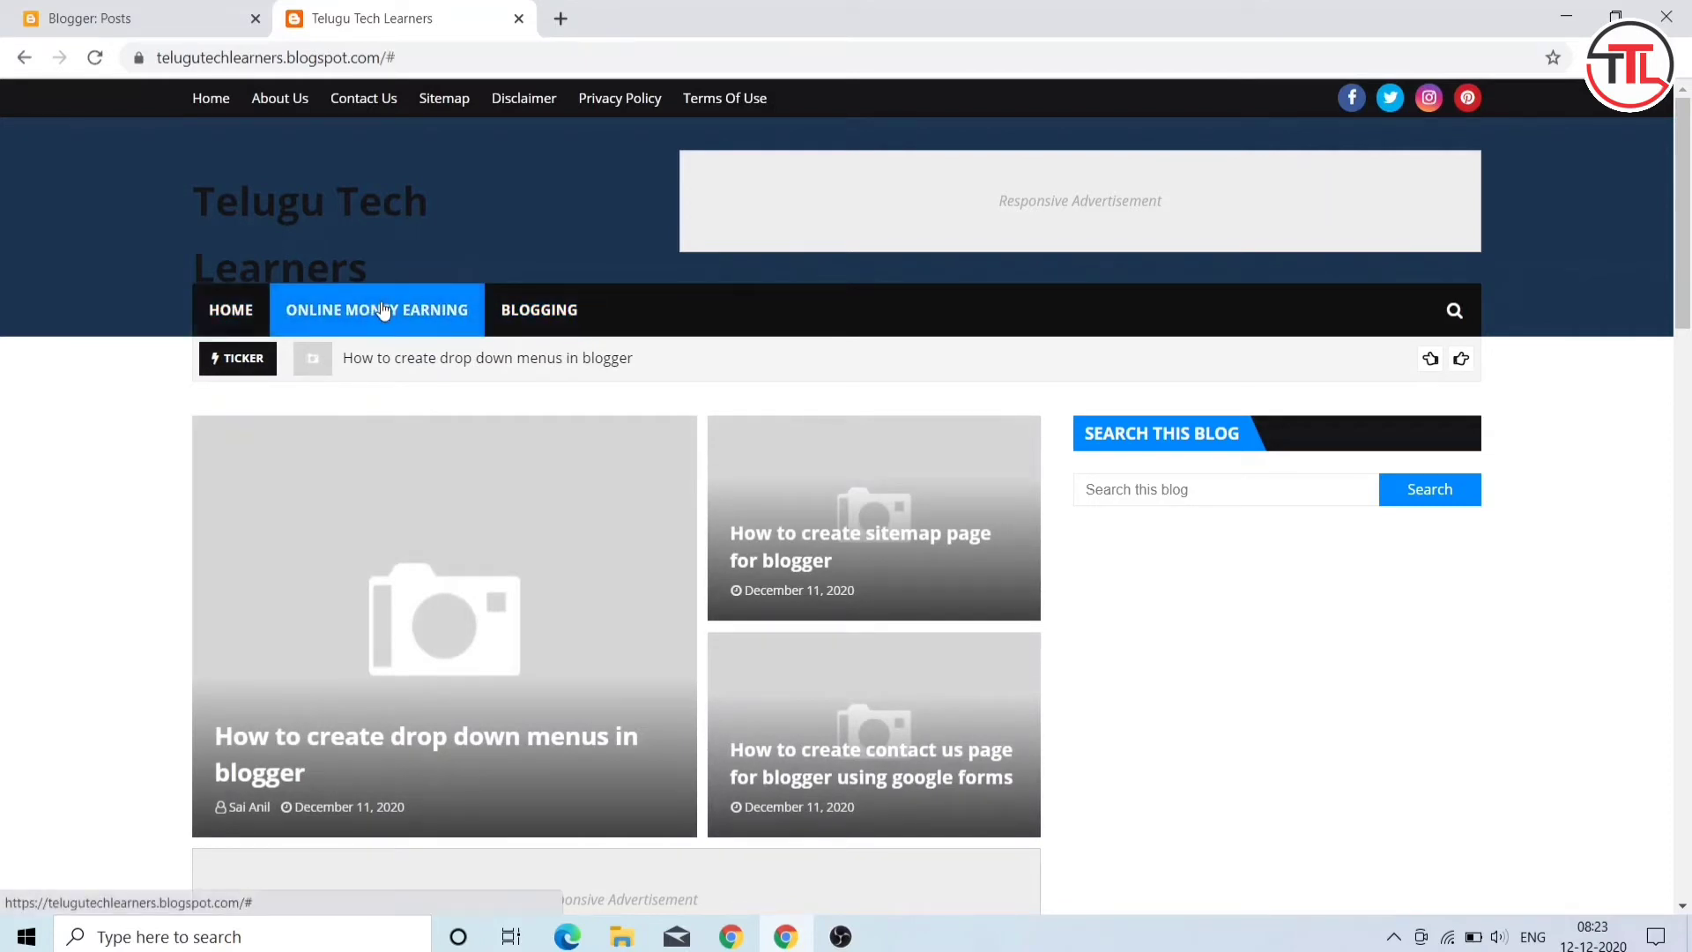
pyautogui.scroll(-2, 378, 313)
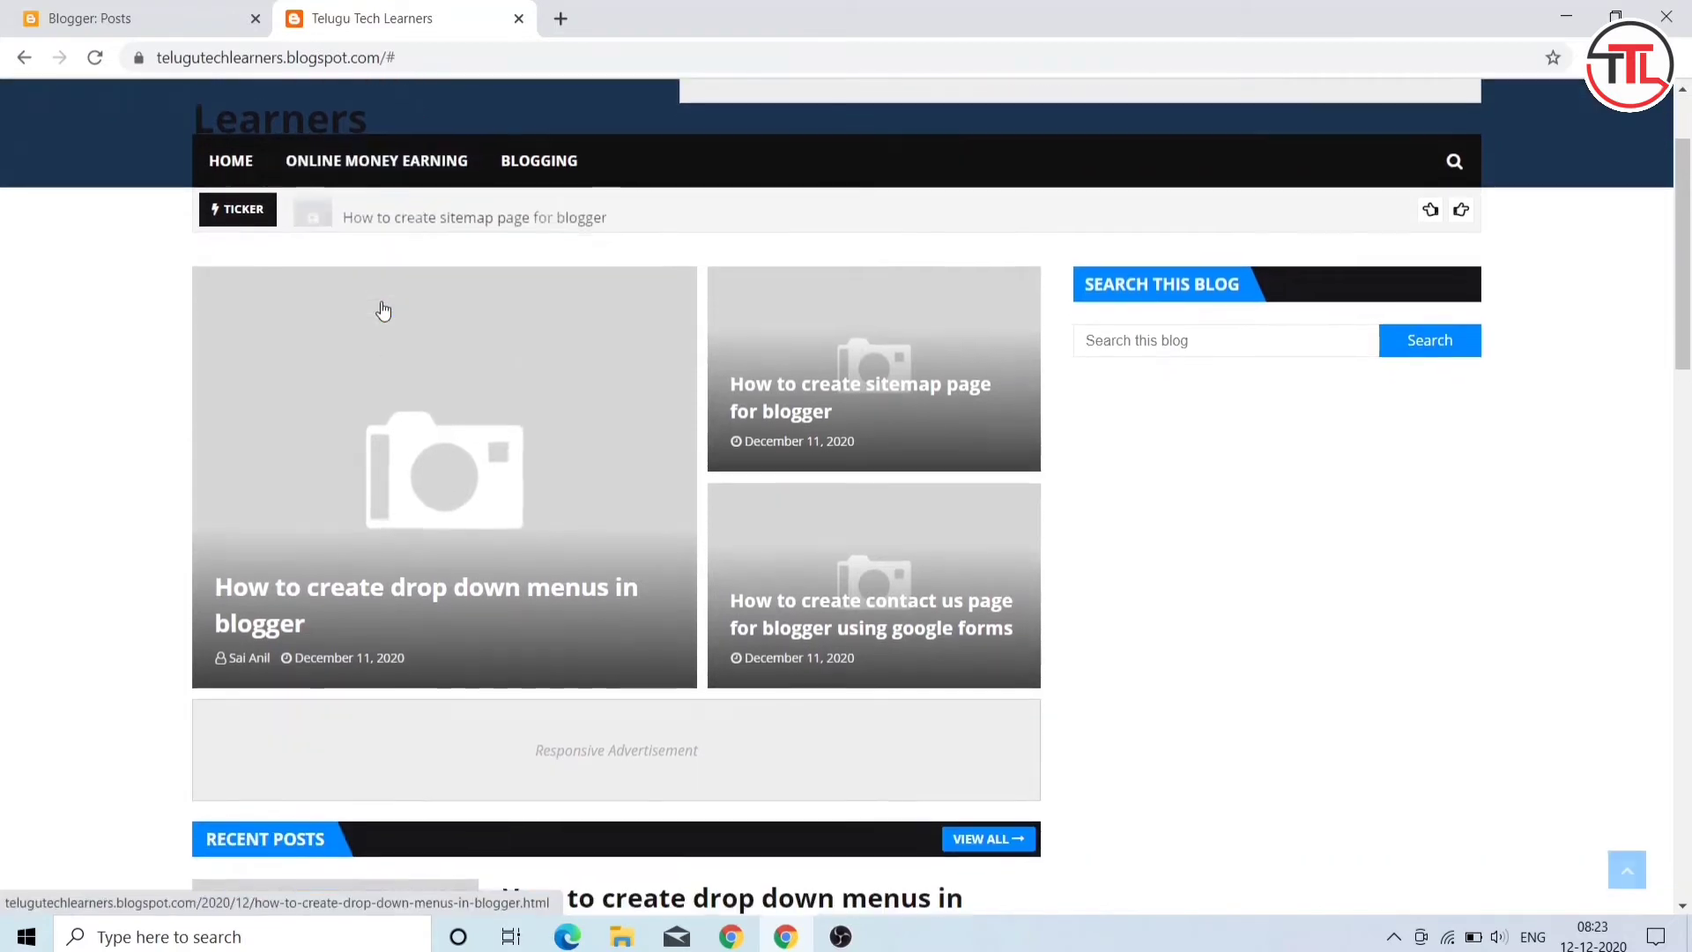
pyautogui.scroll(2, 378, 498)
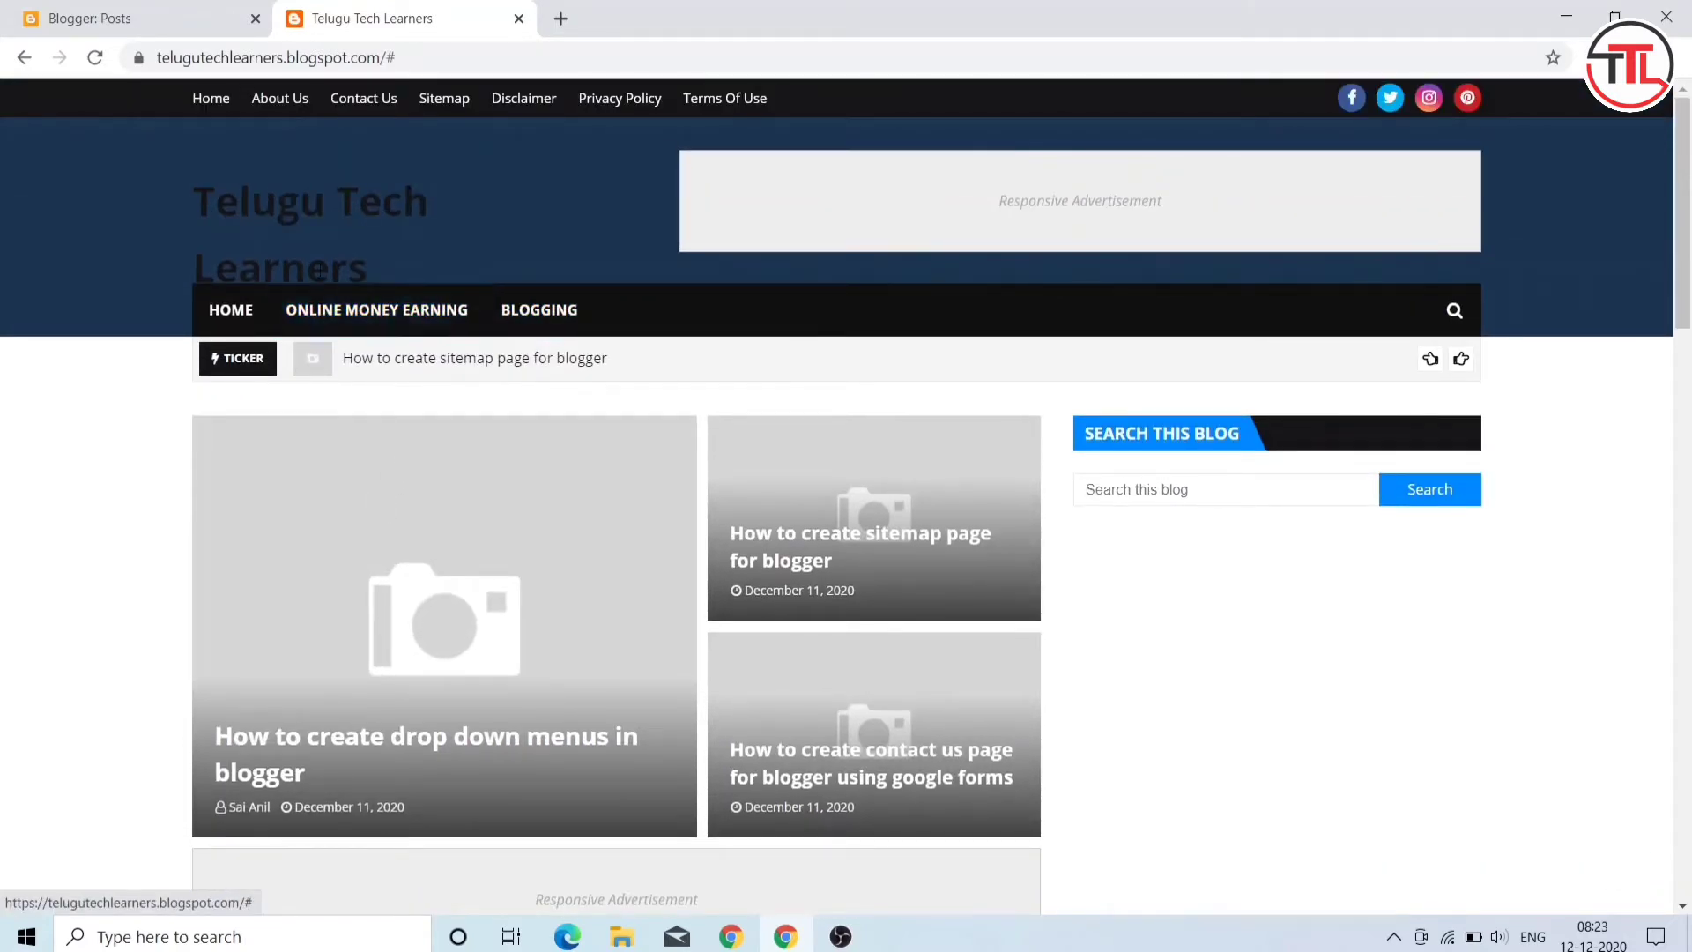
pyautogui.moveTo(429, 324); pyautogui.dragTo(428, 82)
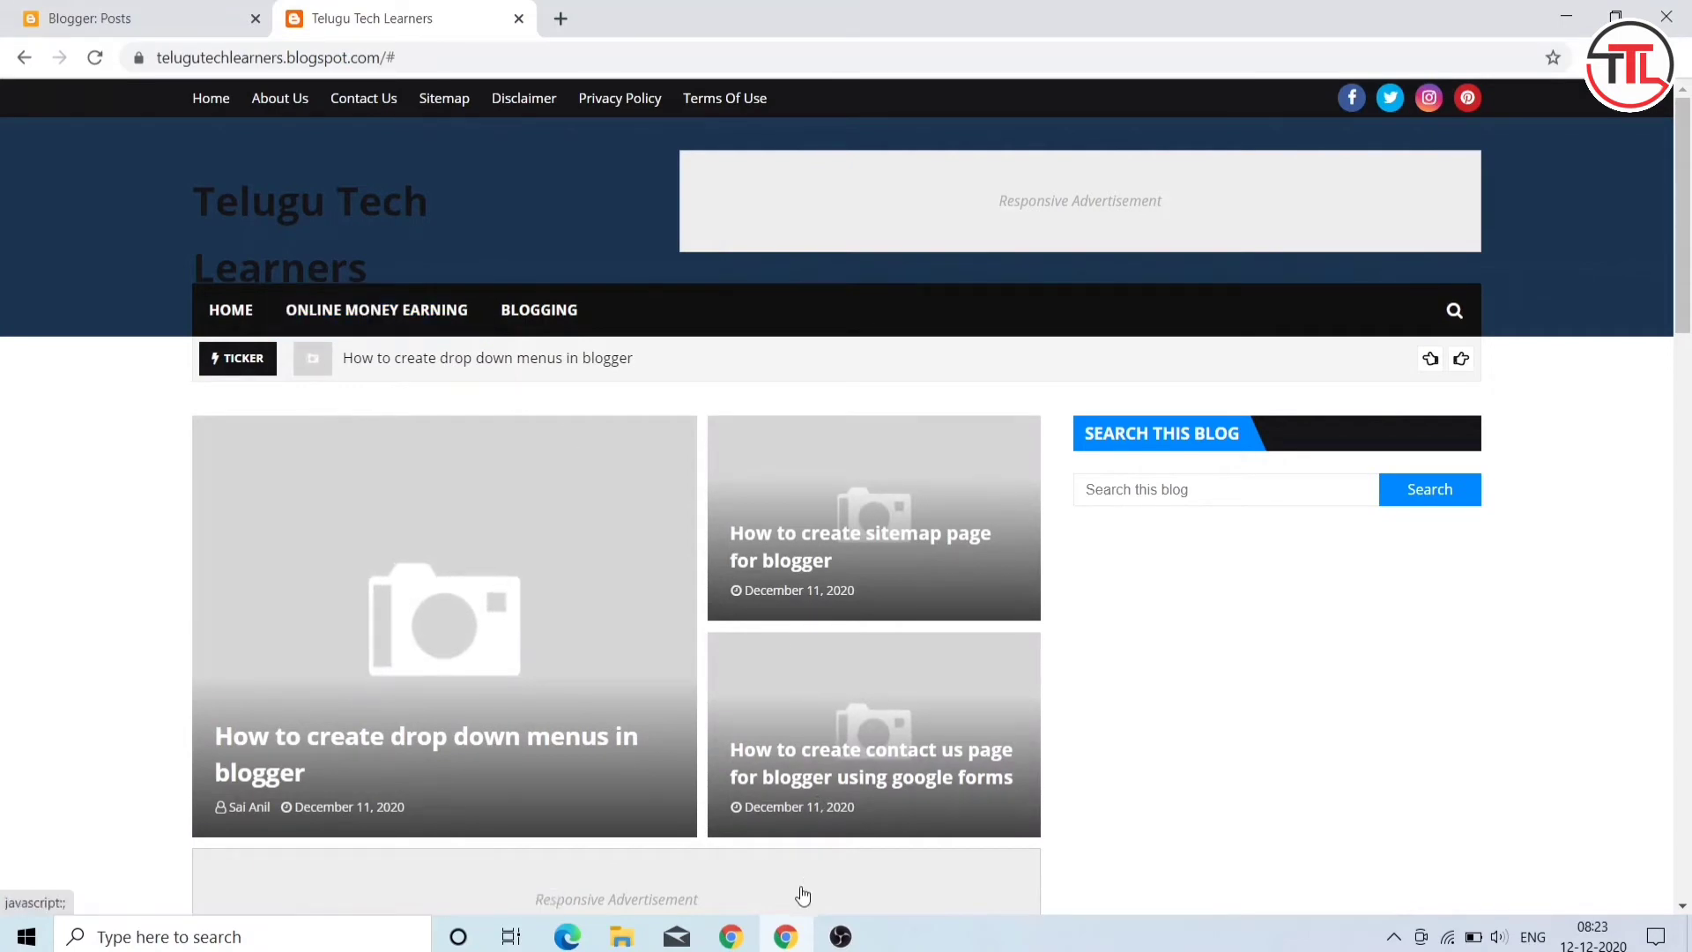
pyautogui.click(786, 939)
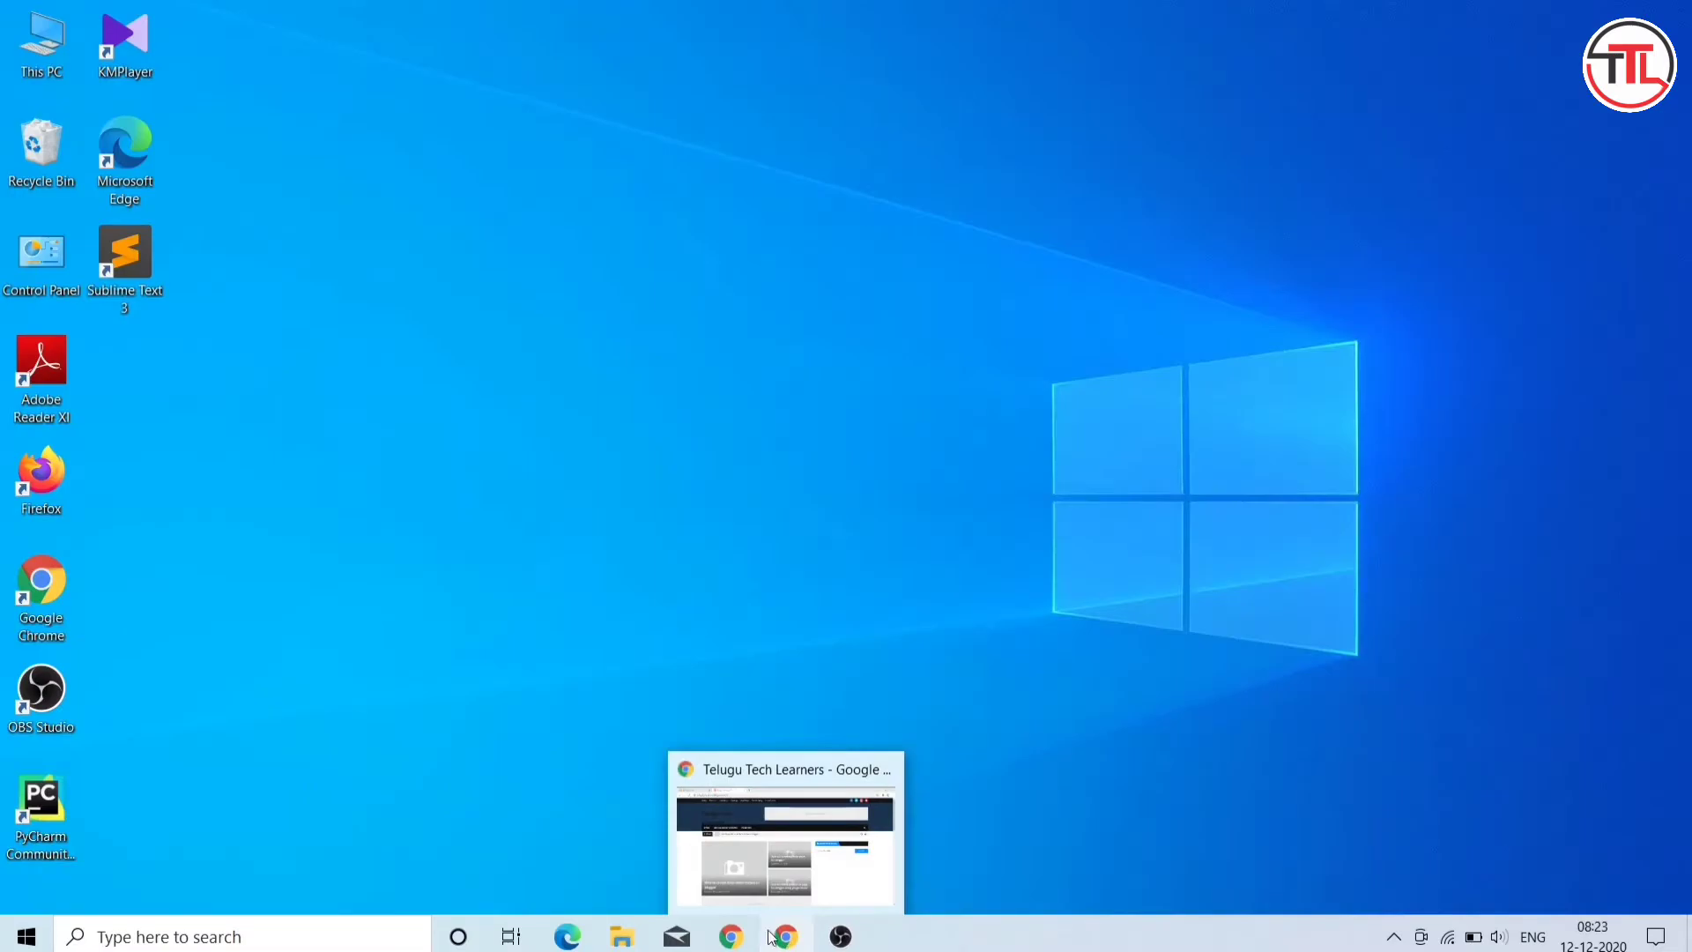
pyautogui.click(784, 938)
pyautogui.click(785, 938)
pyautogui.click(784, 938)
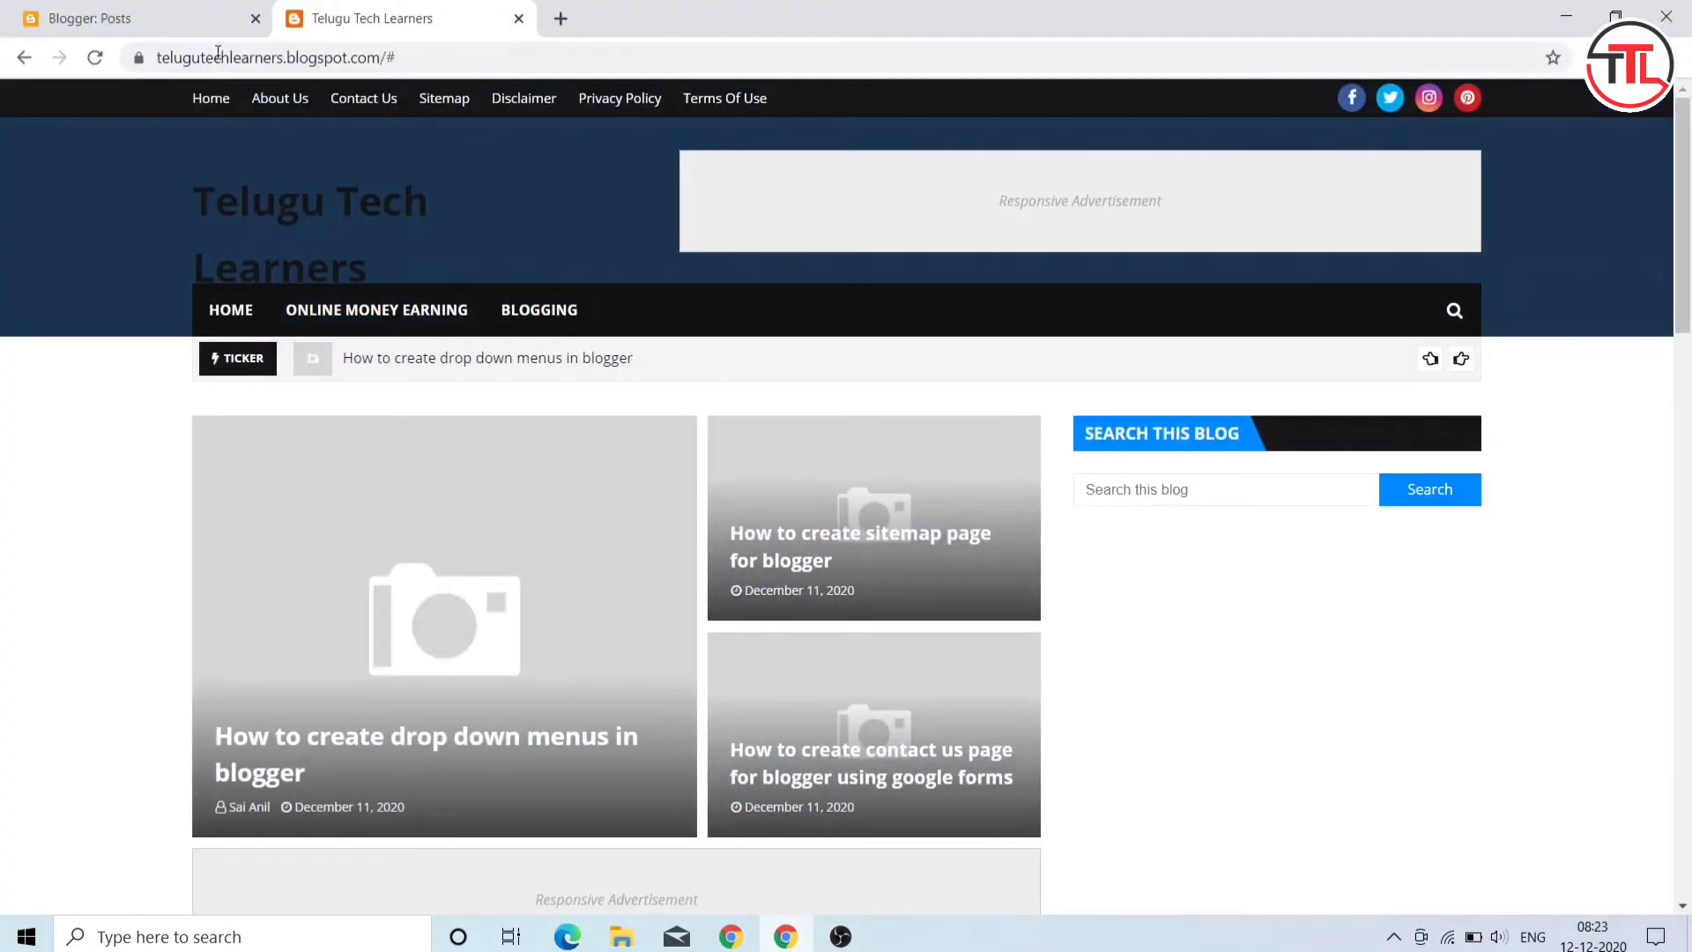
# Step: Open the Dec 3 post about creating about us, contact us and privacy policy pages in the editor and examine its labels
pyautogui.click(190, 18)
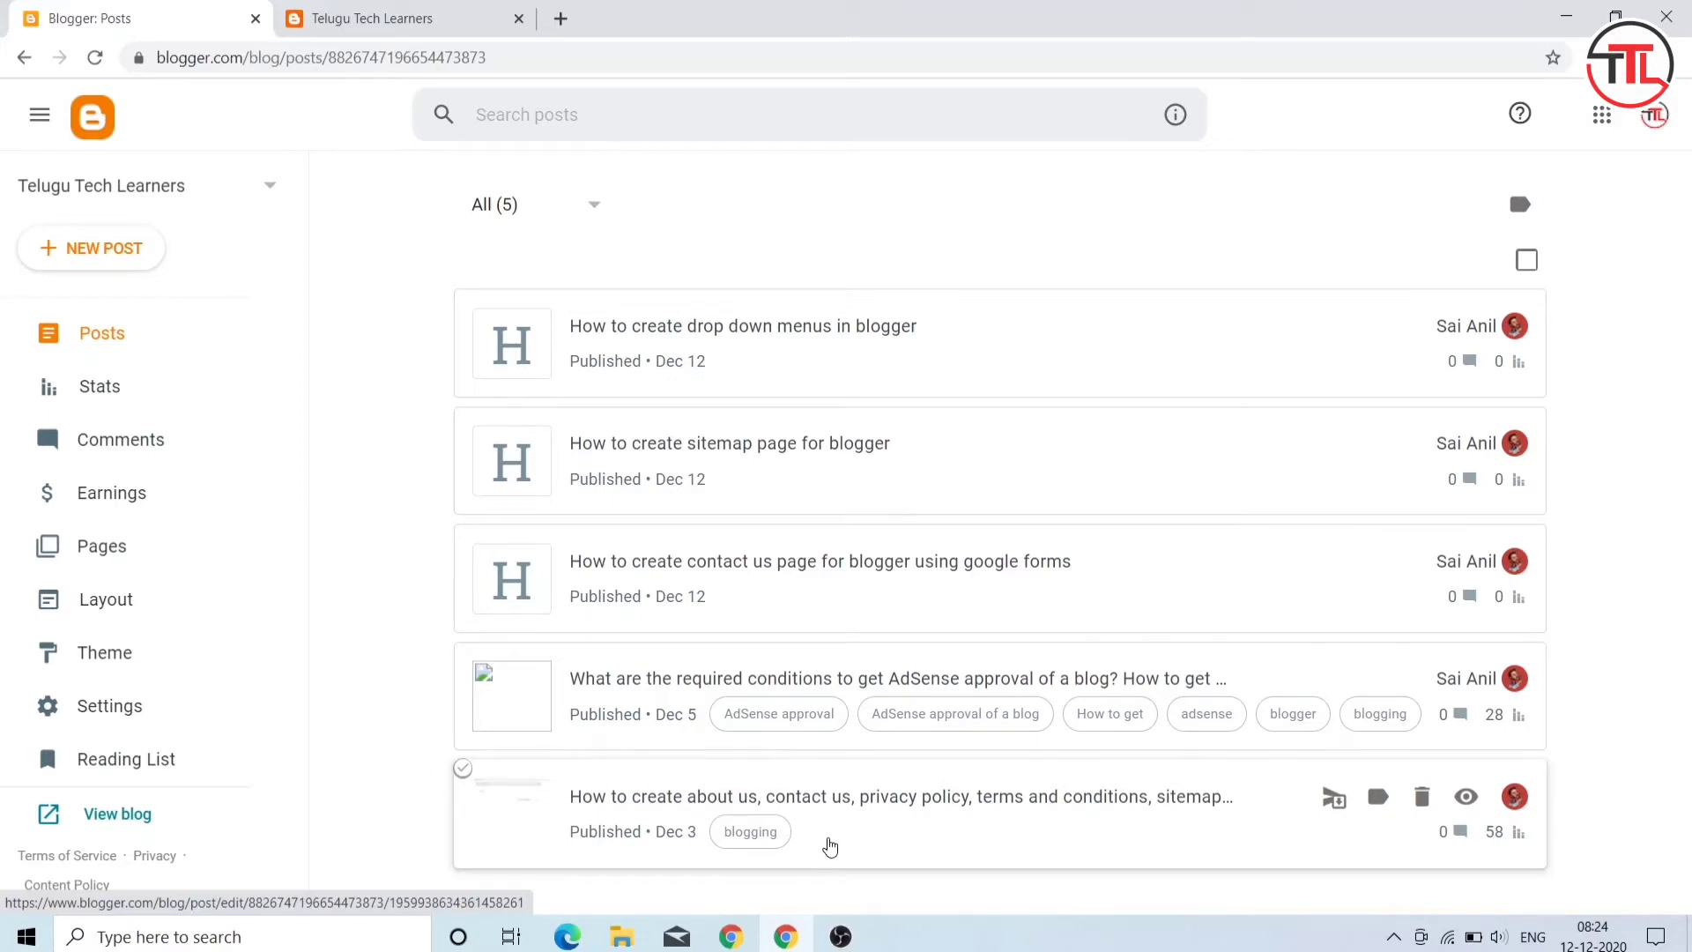
pyautogui.click(831, 842)
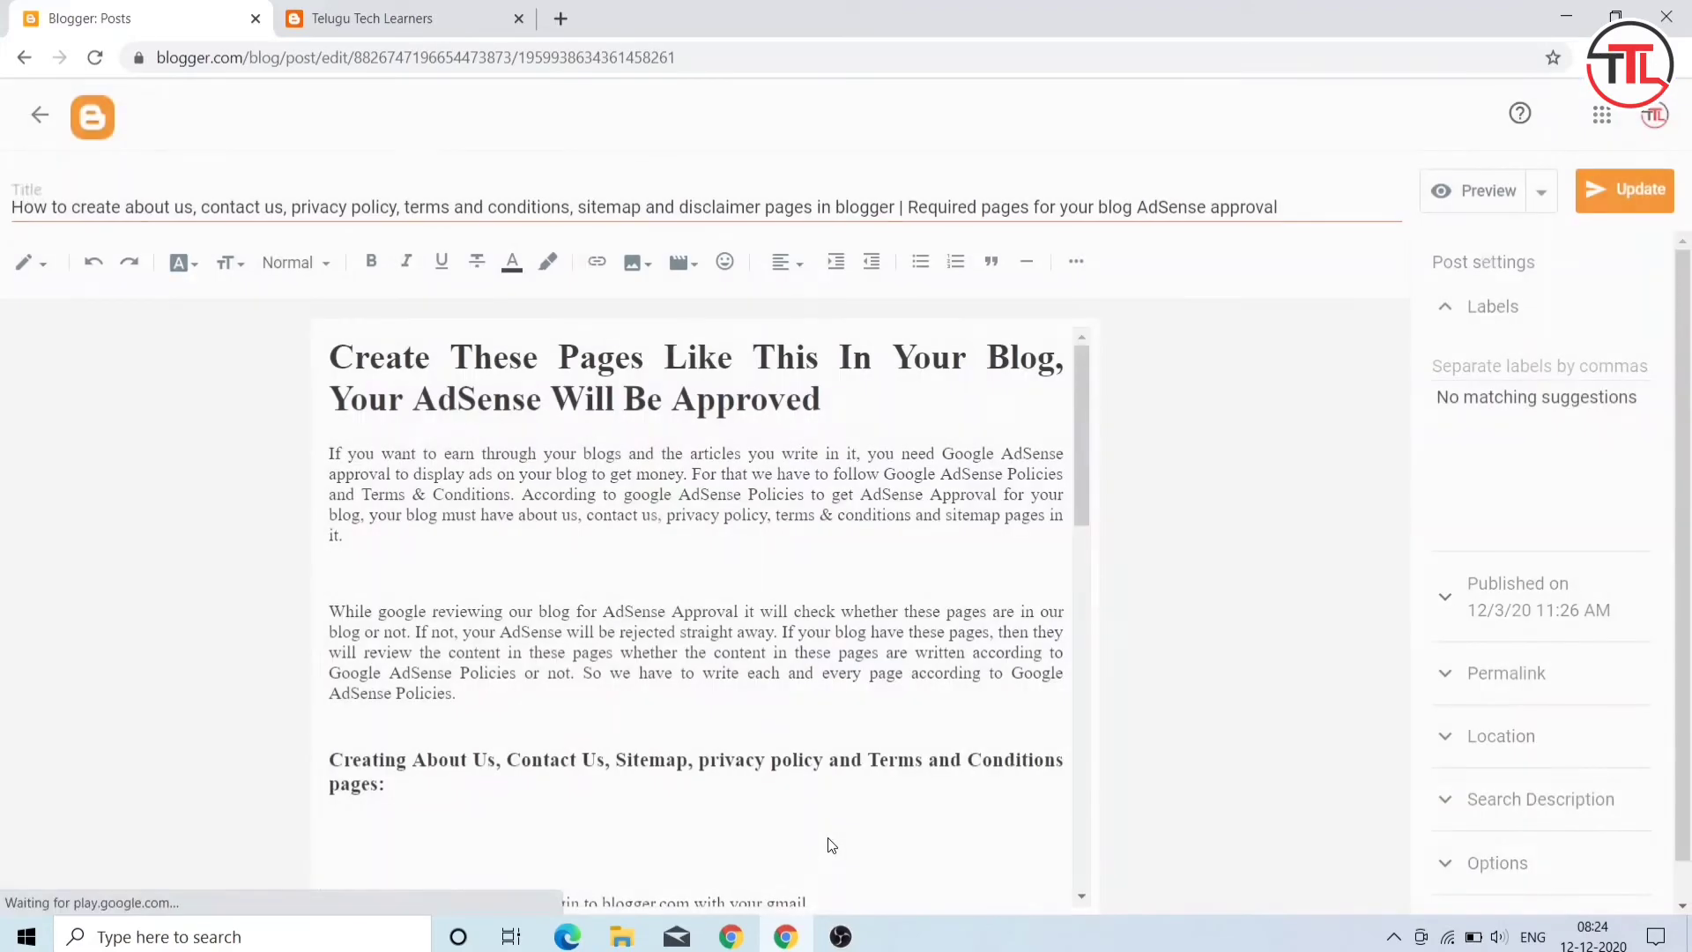
pyautogui.write('blogging,')
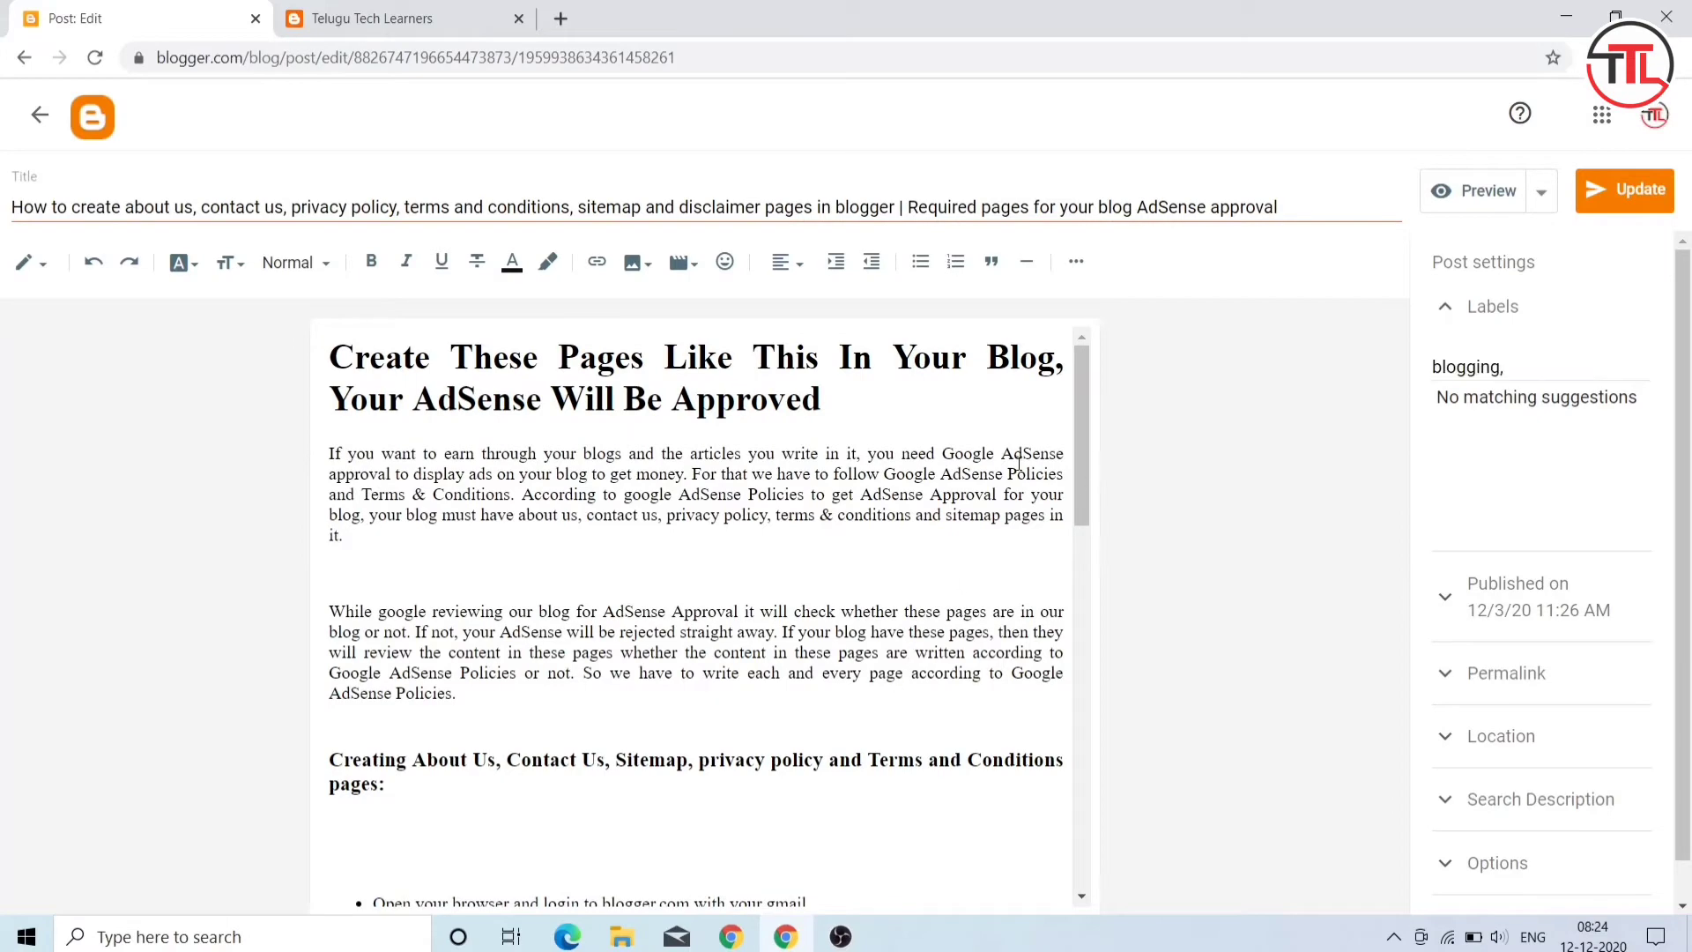
pyautogui.scroll(-2, 990, 337)
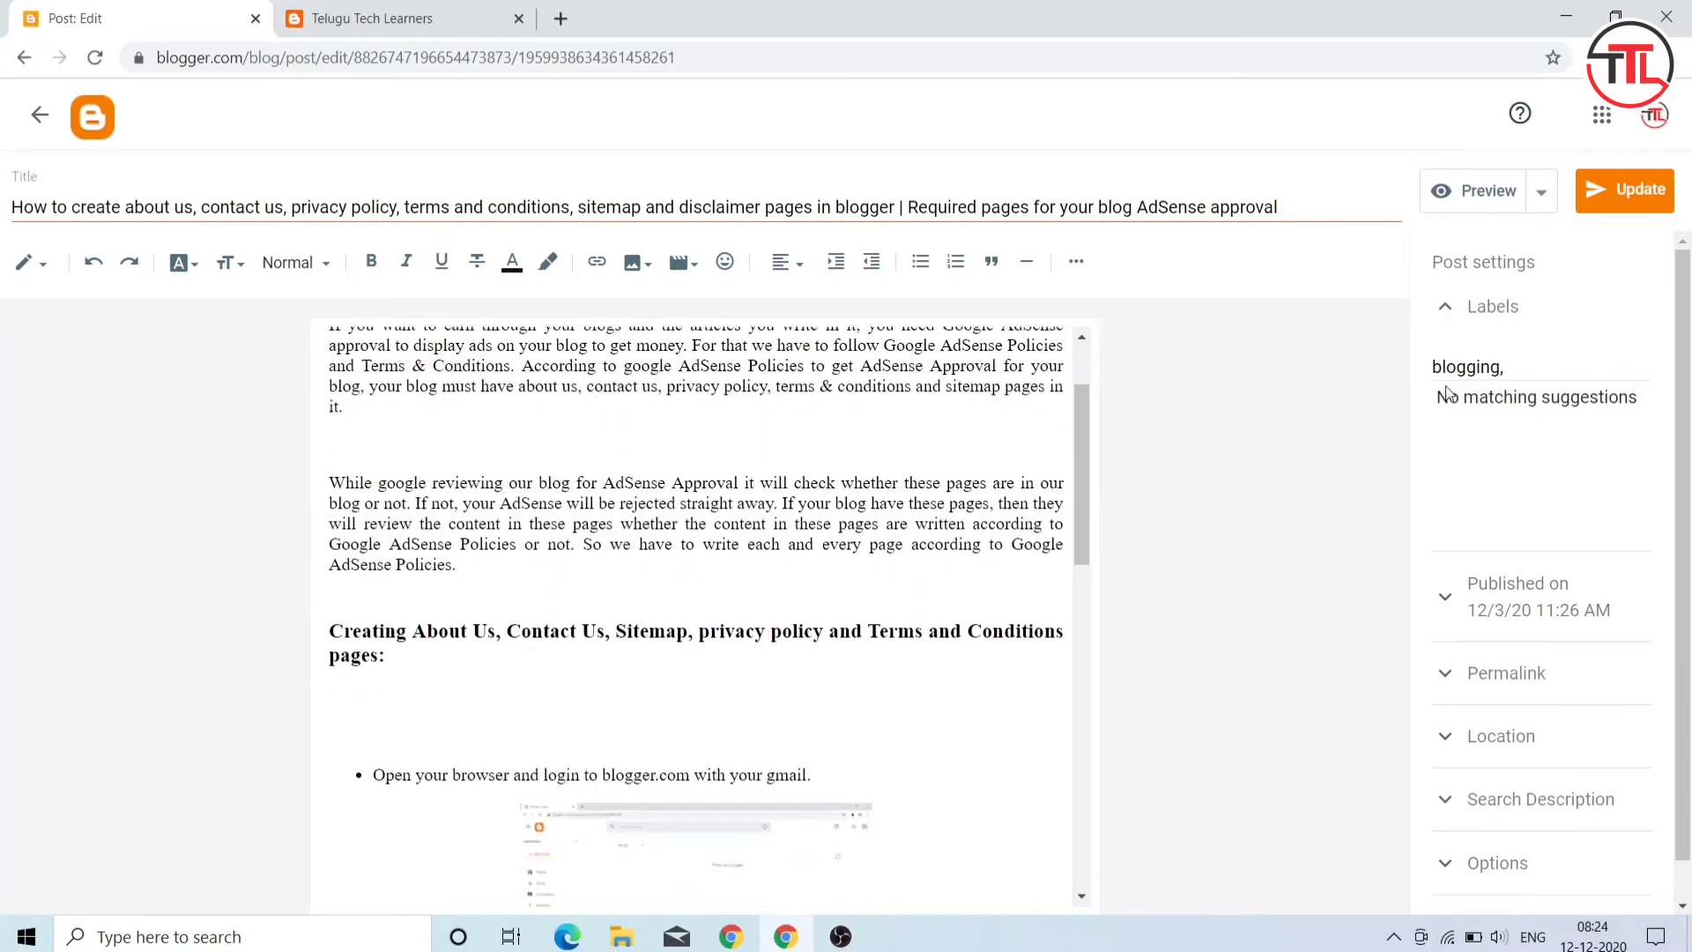
# Step: Add the labels pages and creating pages after blogging, update the post and return to the post list
pyautogui.click(1531, 375)
pyautogui.write('crat')
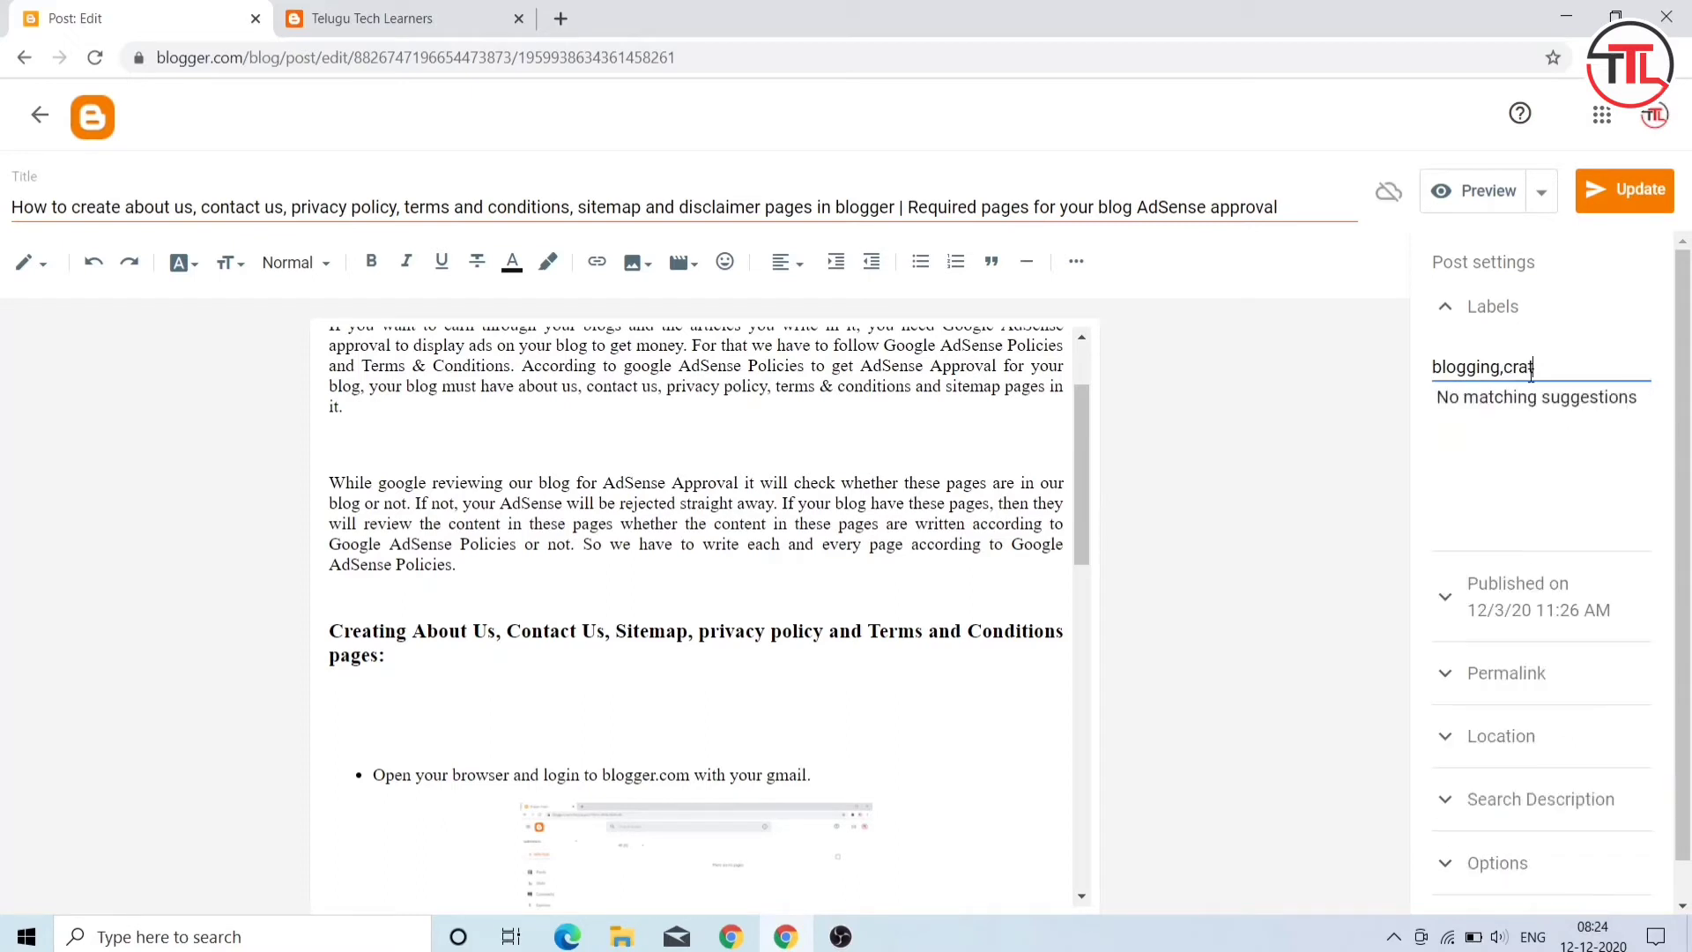
pyautogui.press('BackSpace')
pyautogui.press('BackSpace')
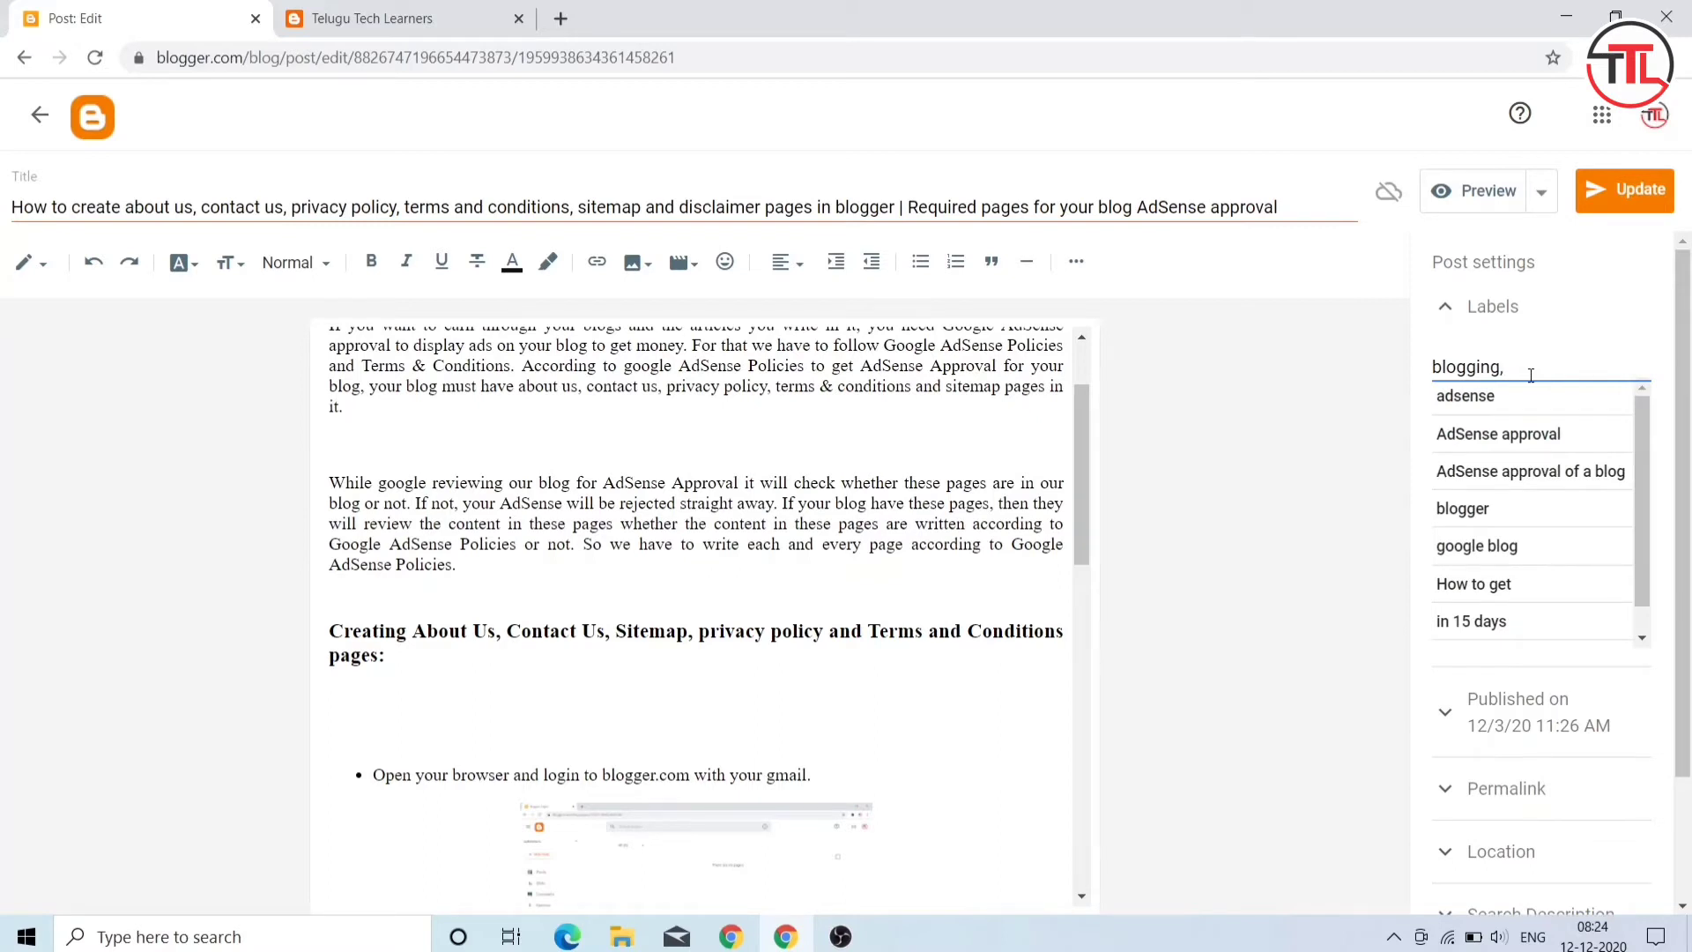
pyautogui.write('pages')
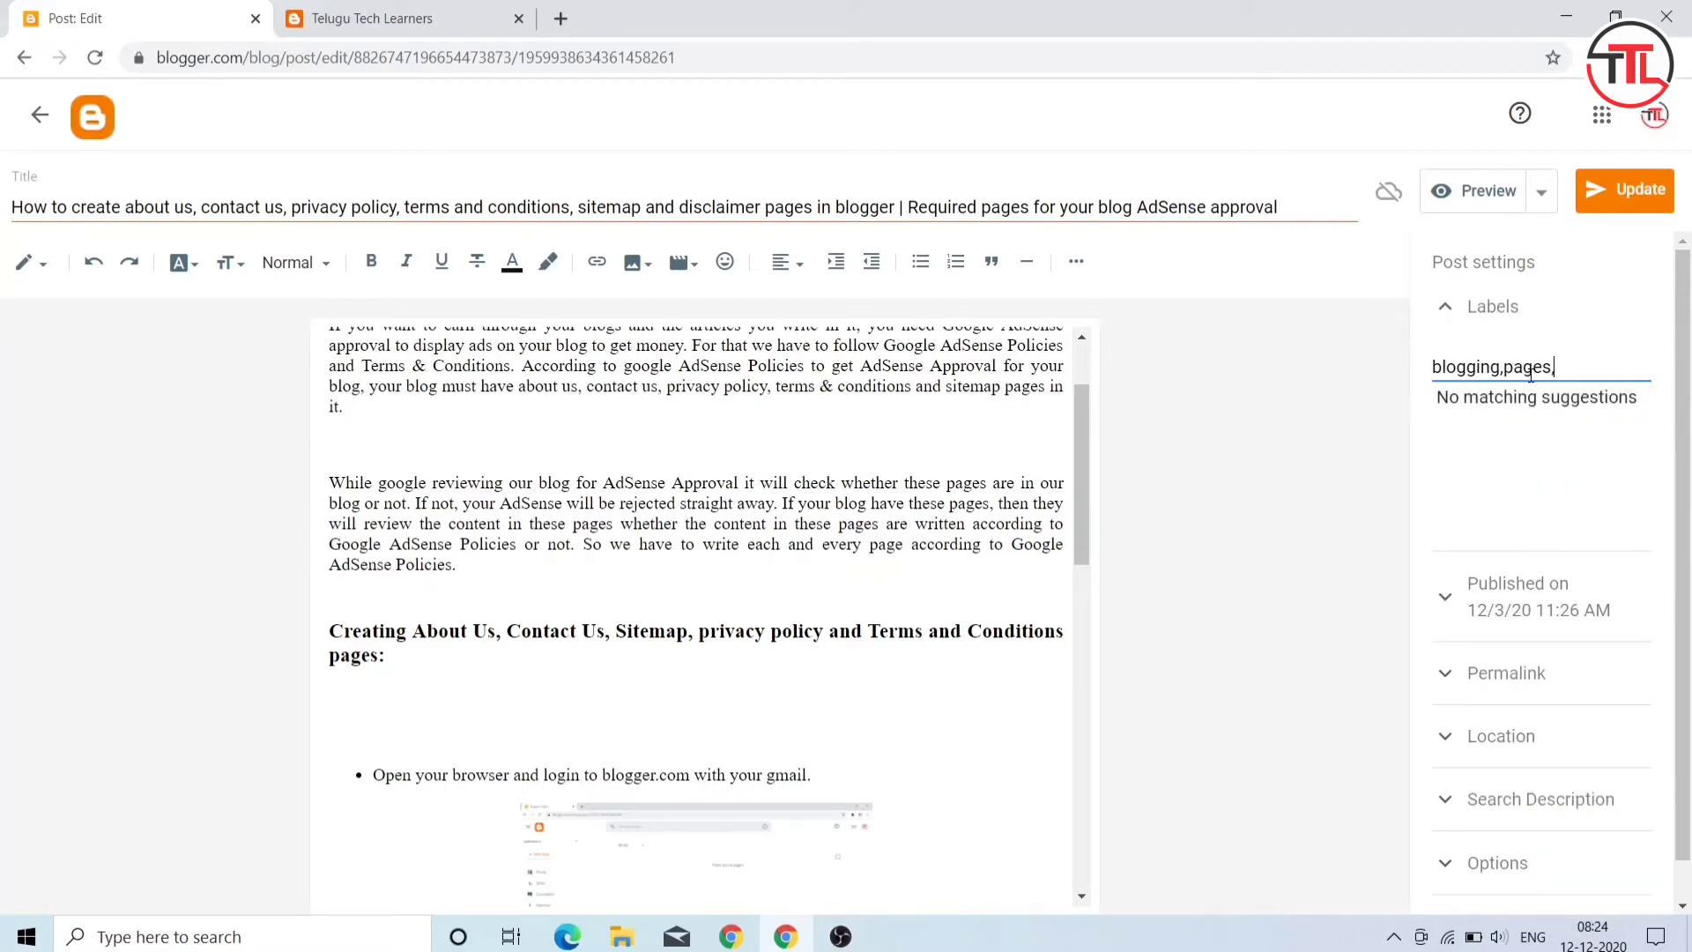
pyautogui.write(',cr')
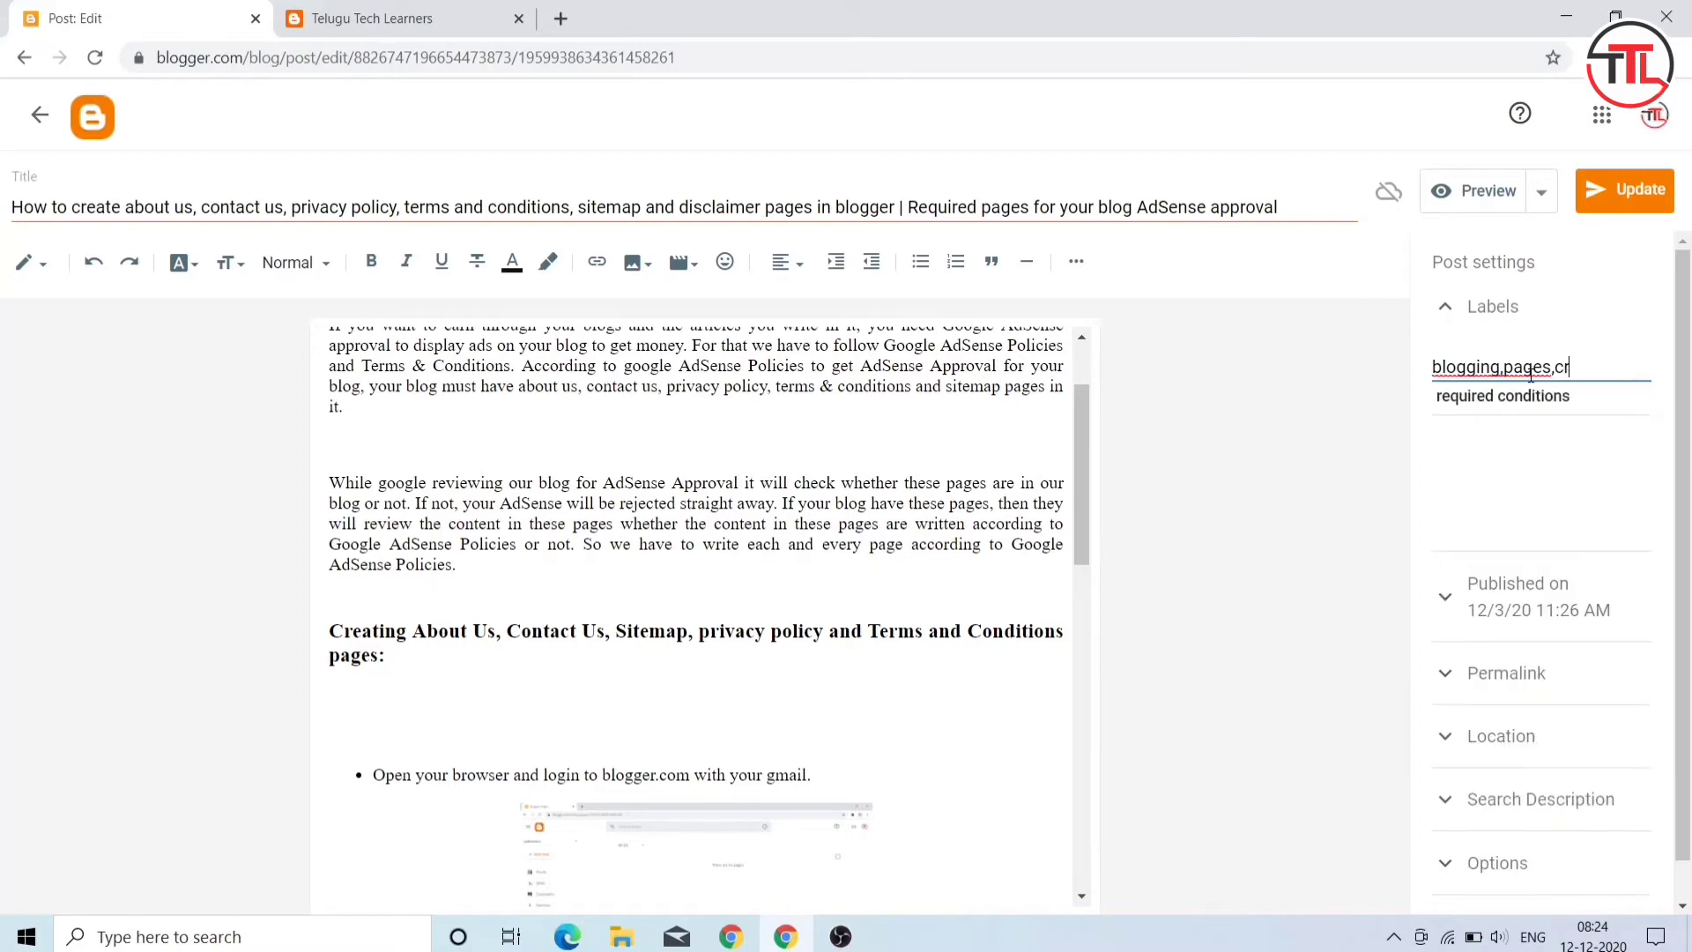
pyautogui.write('eatin')
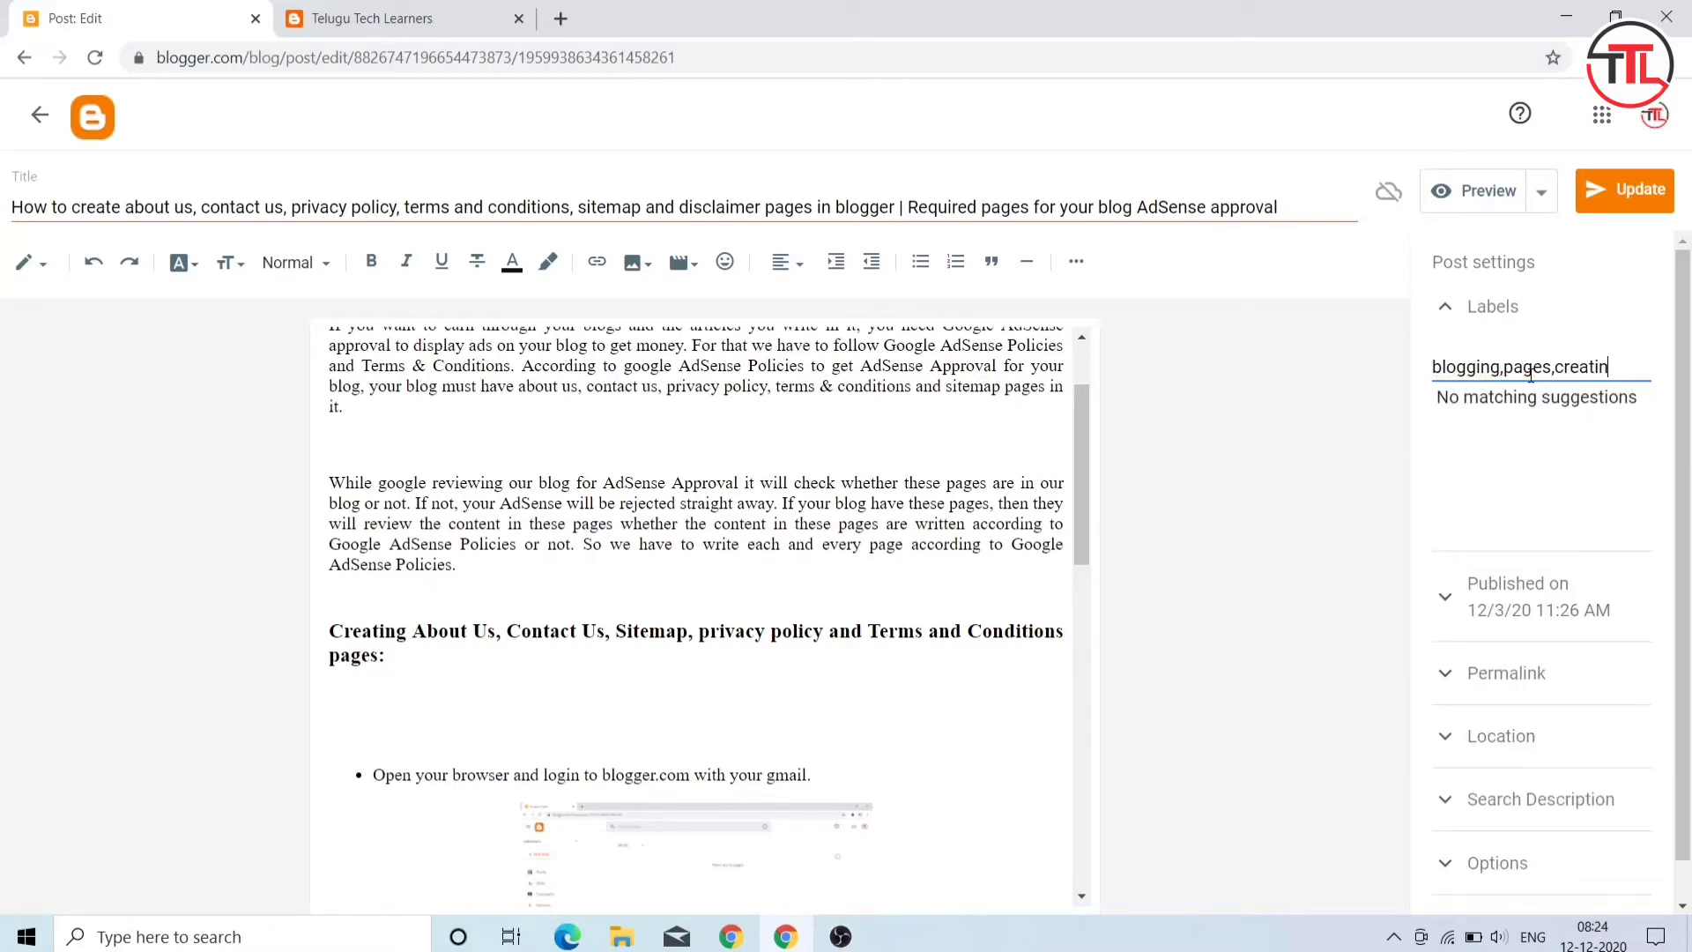
pyautogui.write('g pages')
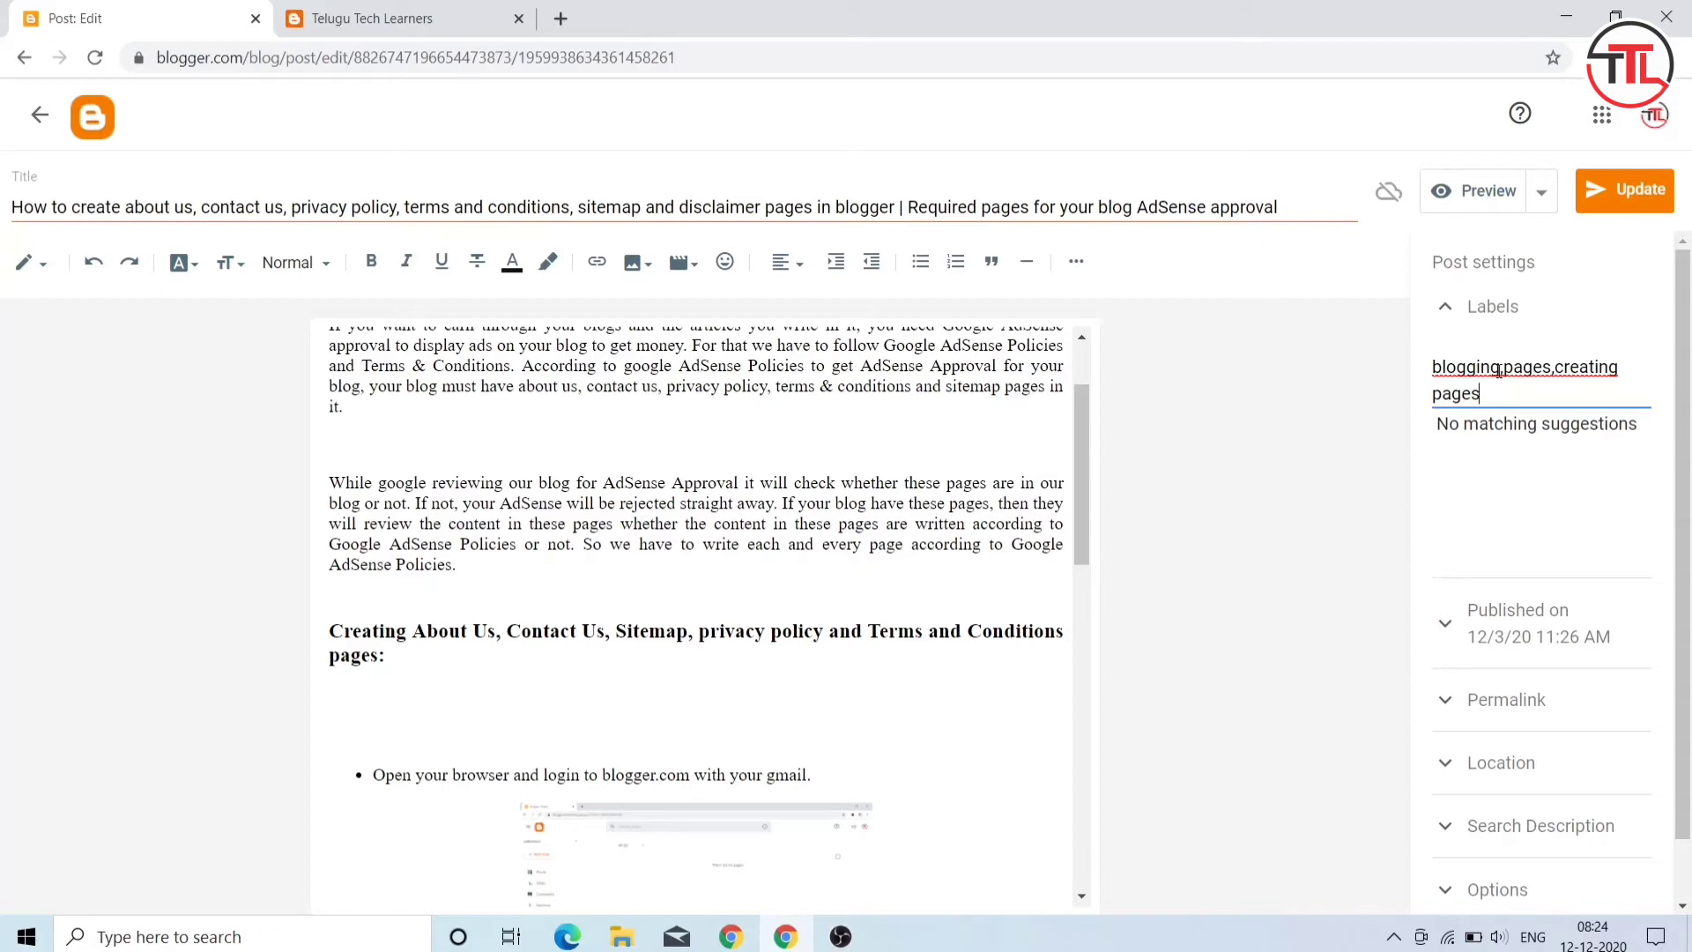
pyautogui.click(1637, 190)
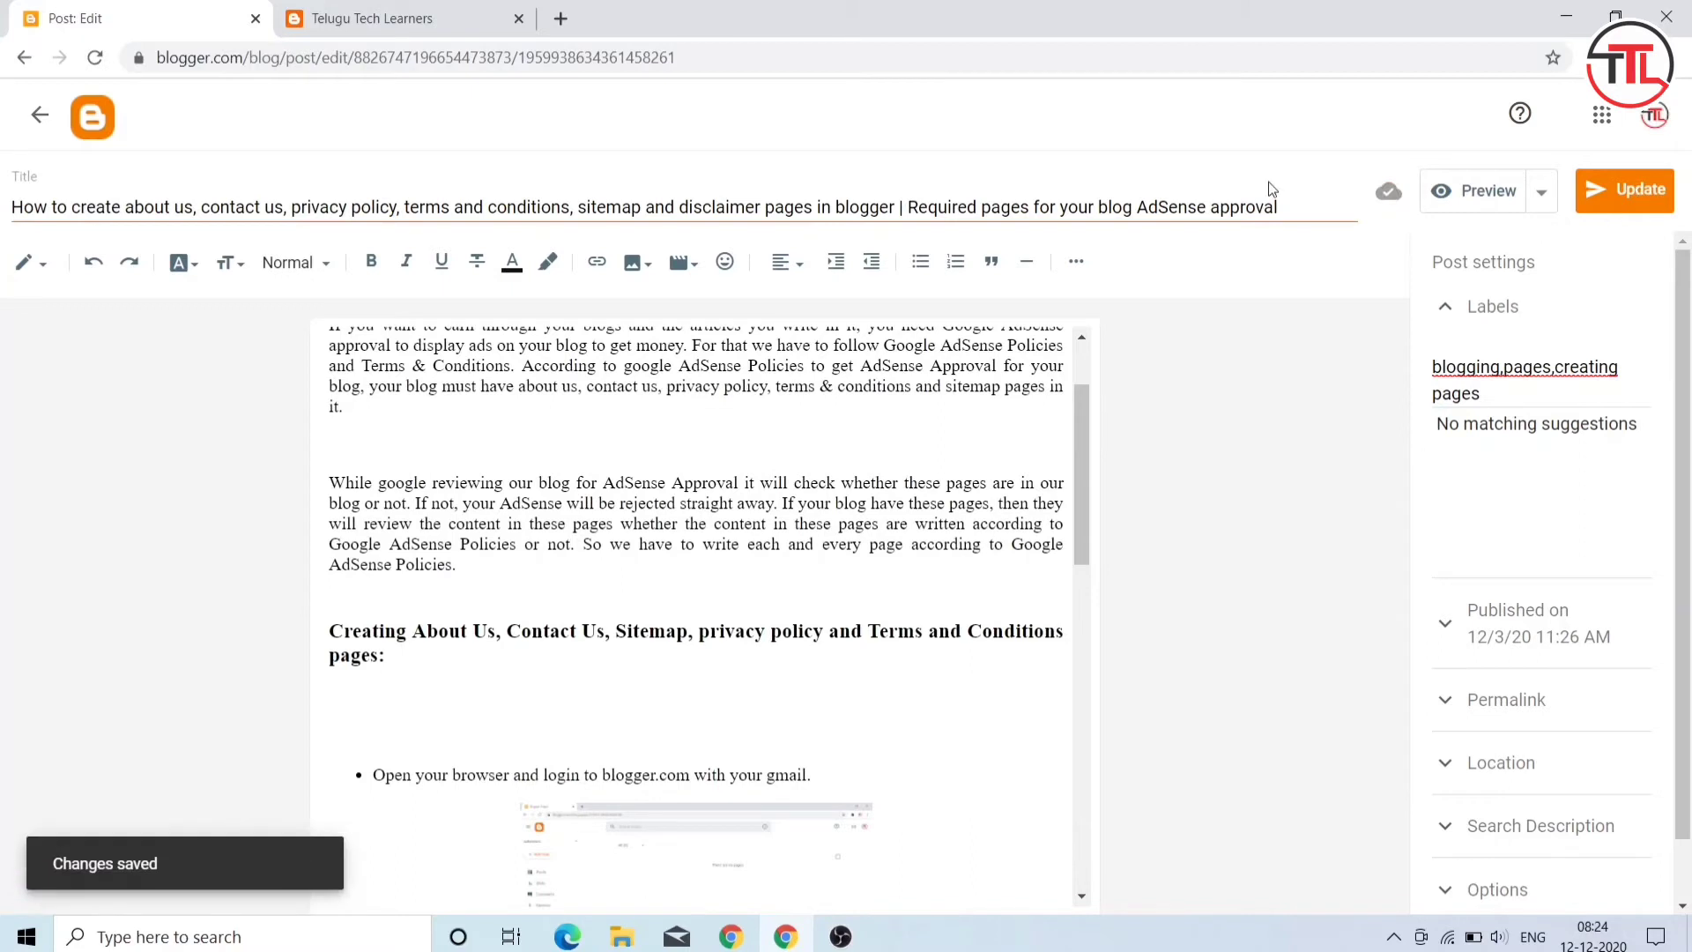
pyautogui.click(38, 114)
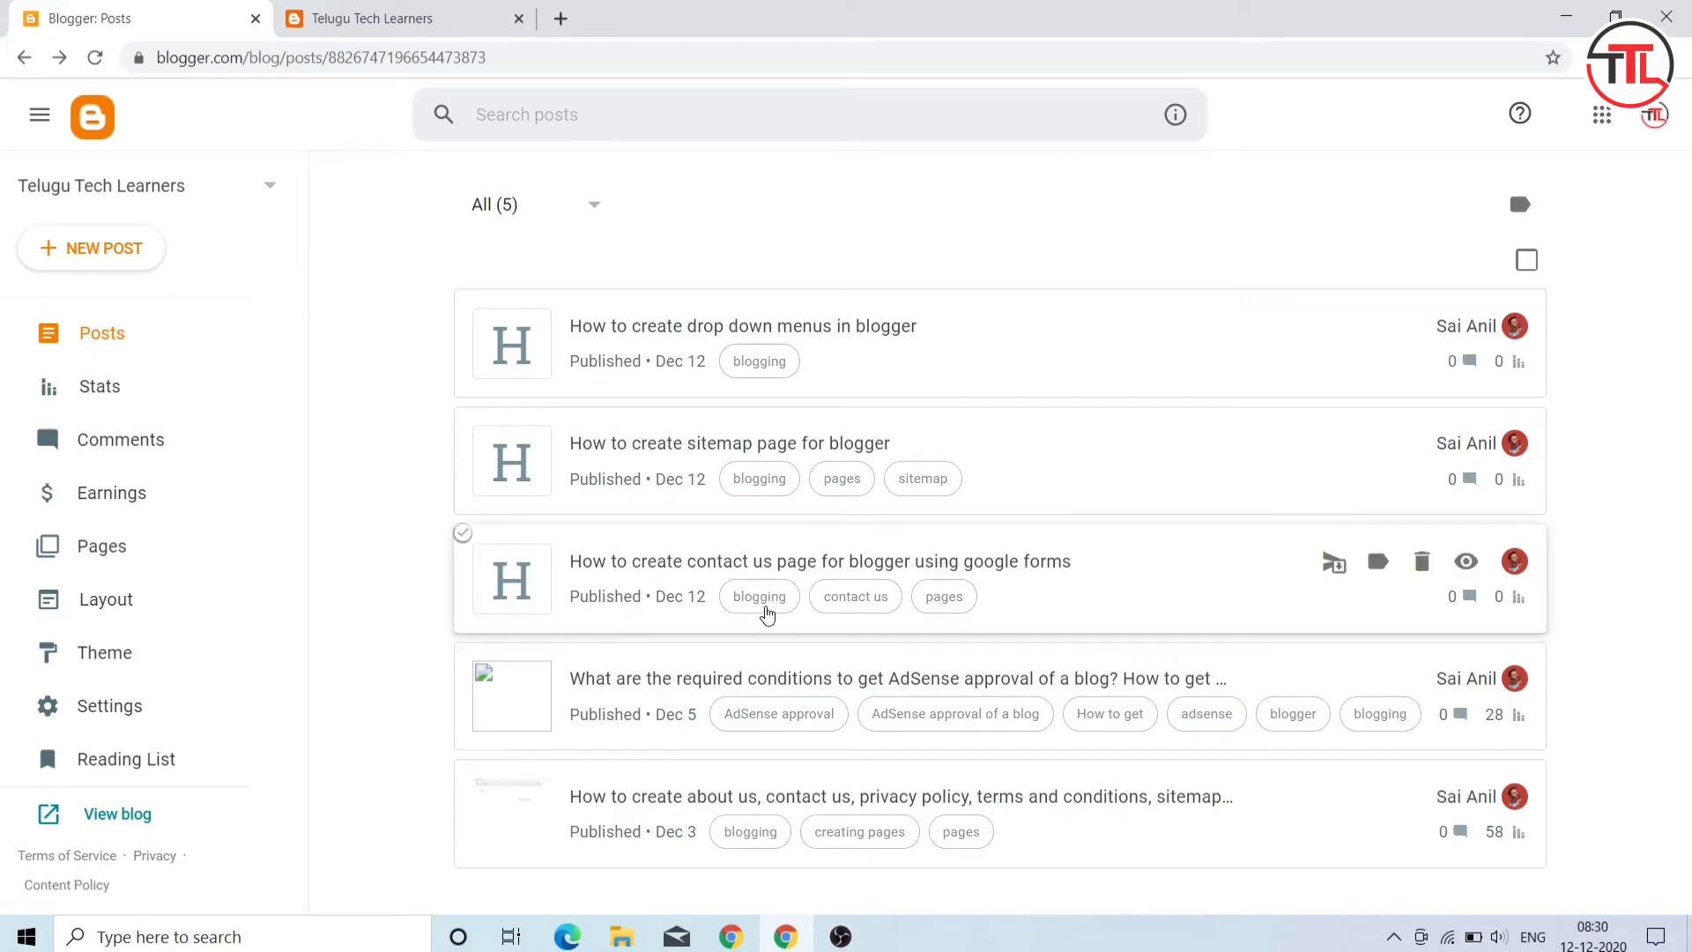
# Step: Open the blogging link of the layout's main menu link list for editing and clear its URL
pyautogui.click(129, 597)
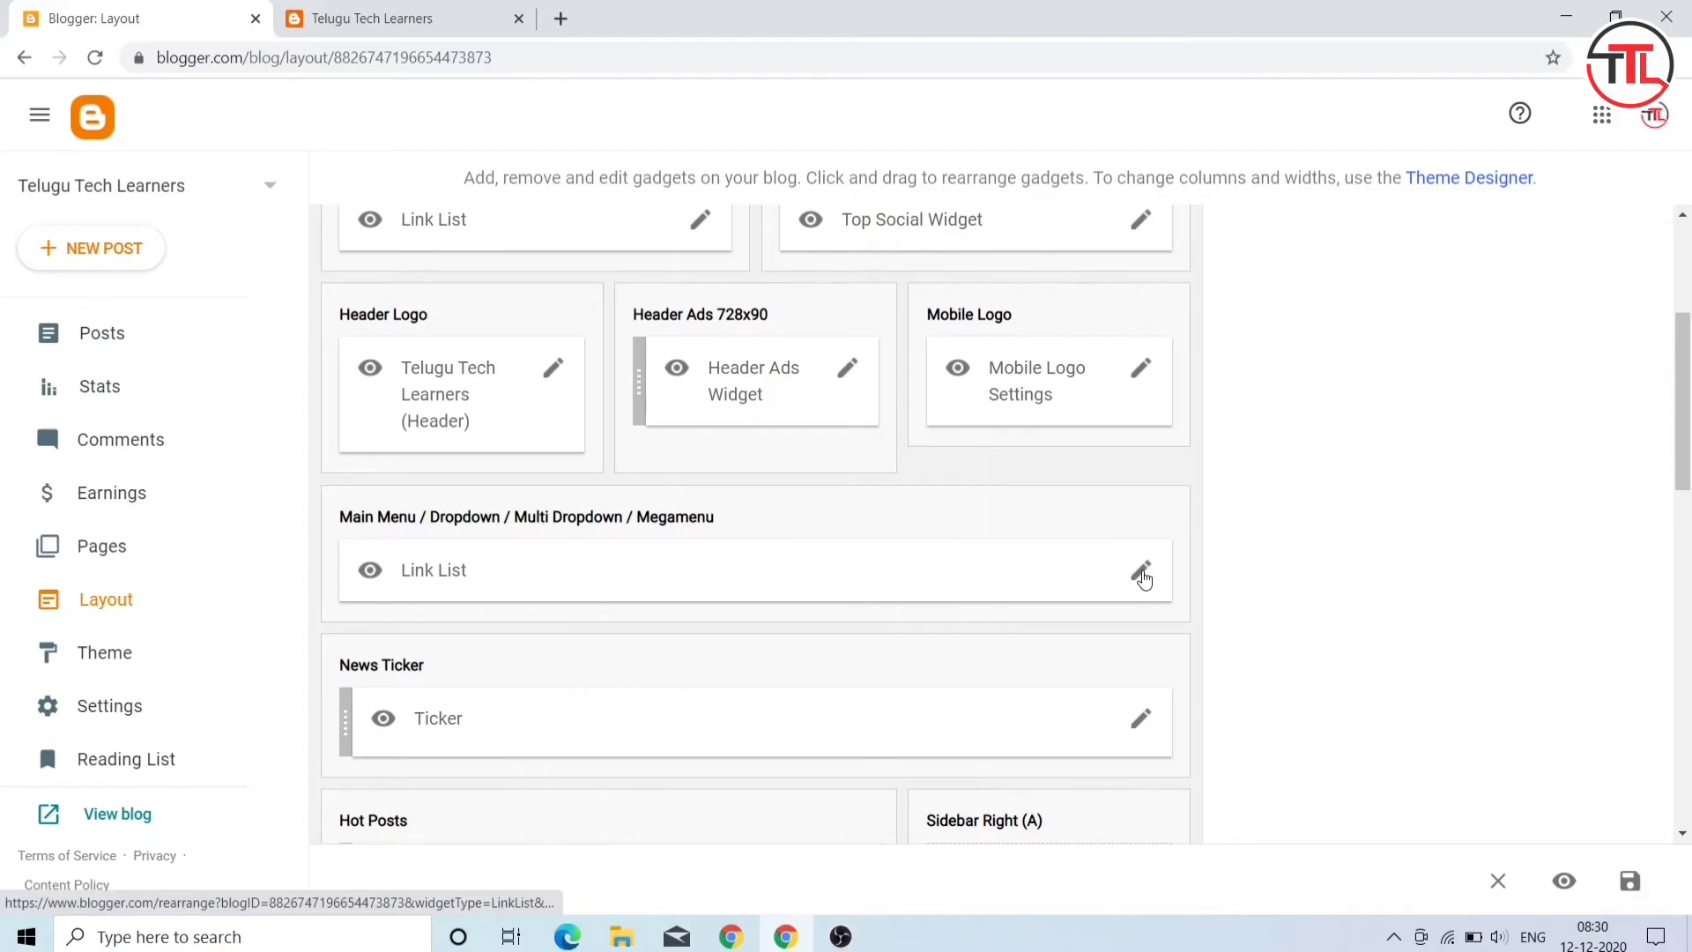
pyautogui.click(1142, 574)
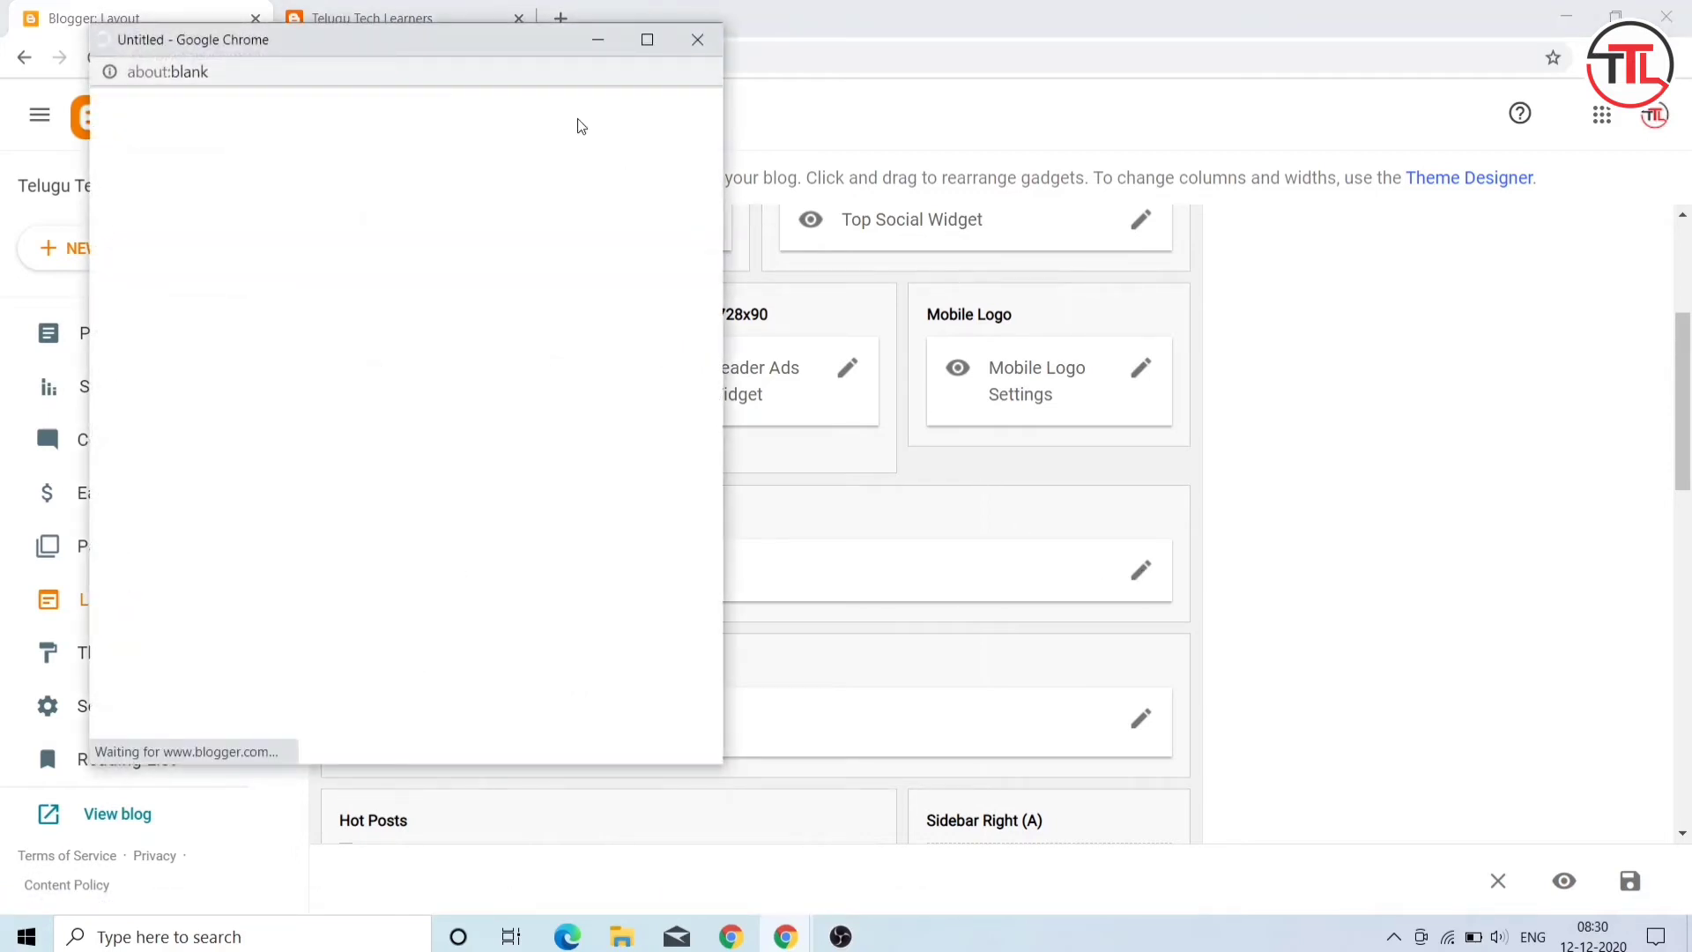
pyautogui.click(647, 42)
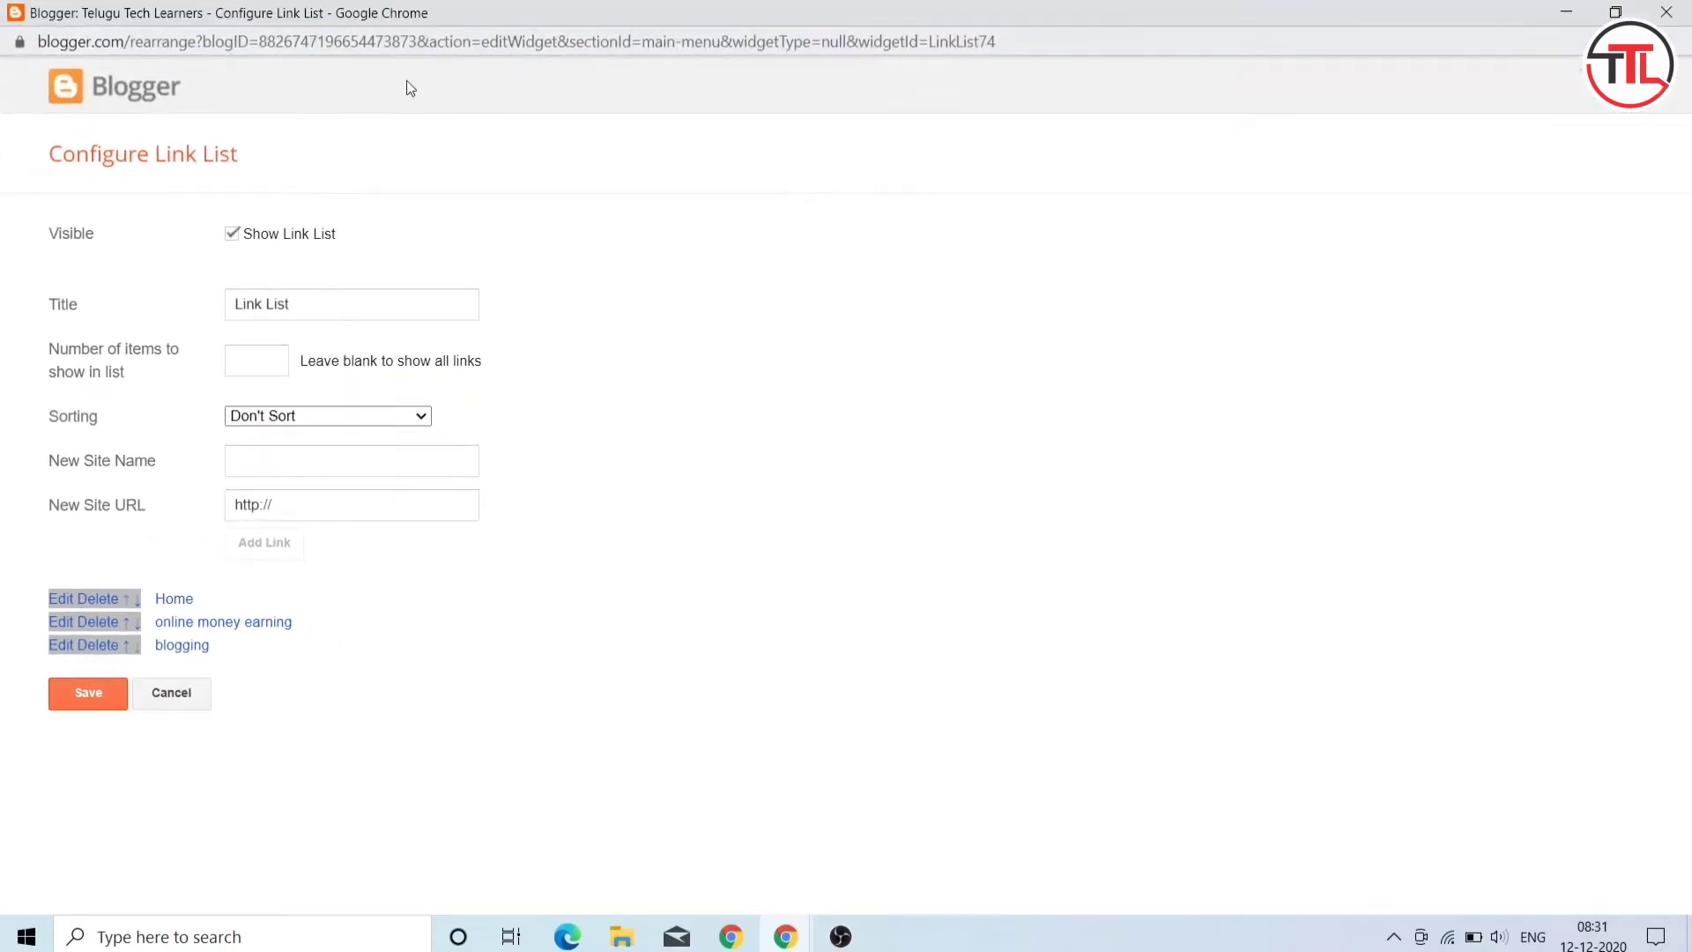
pyautogui.click(61, 648)
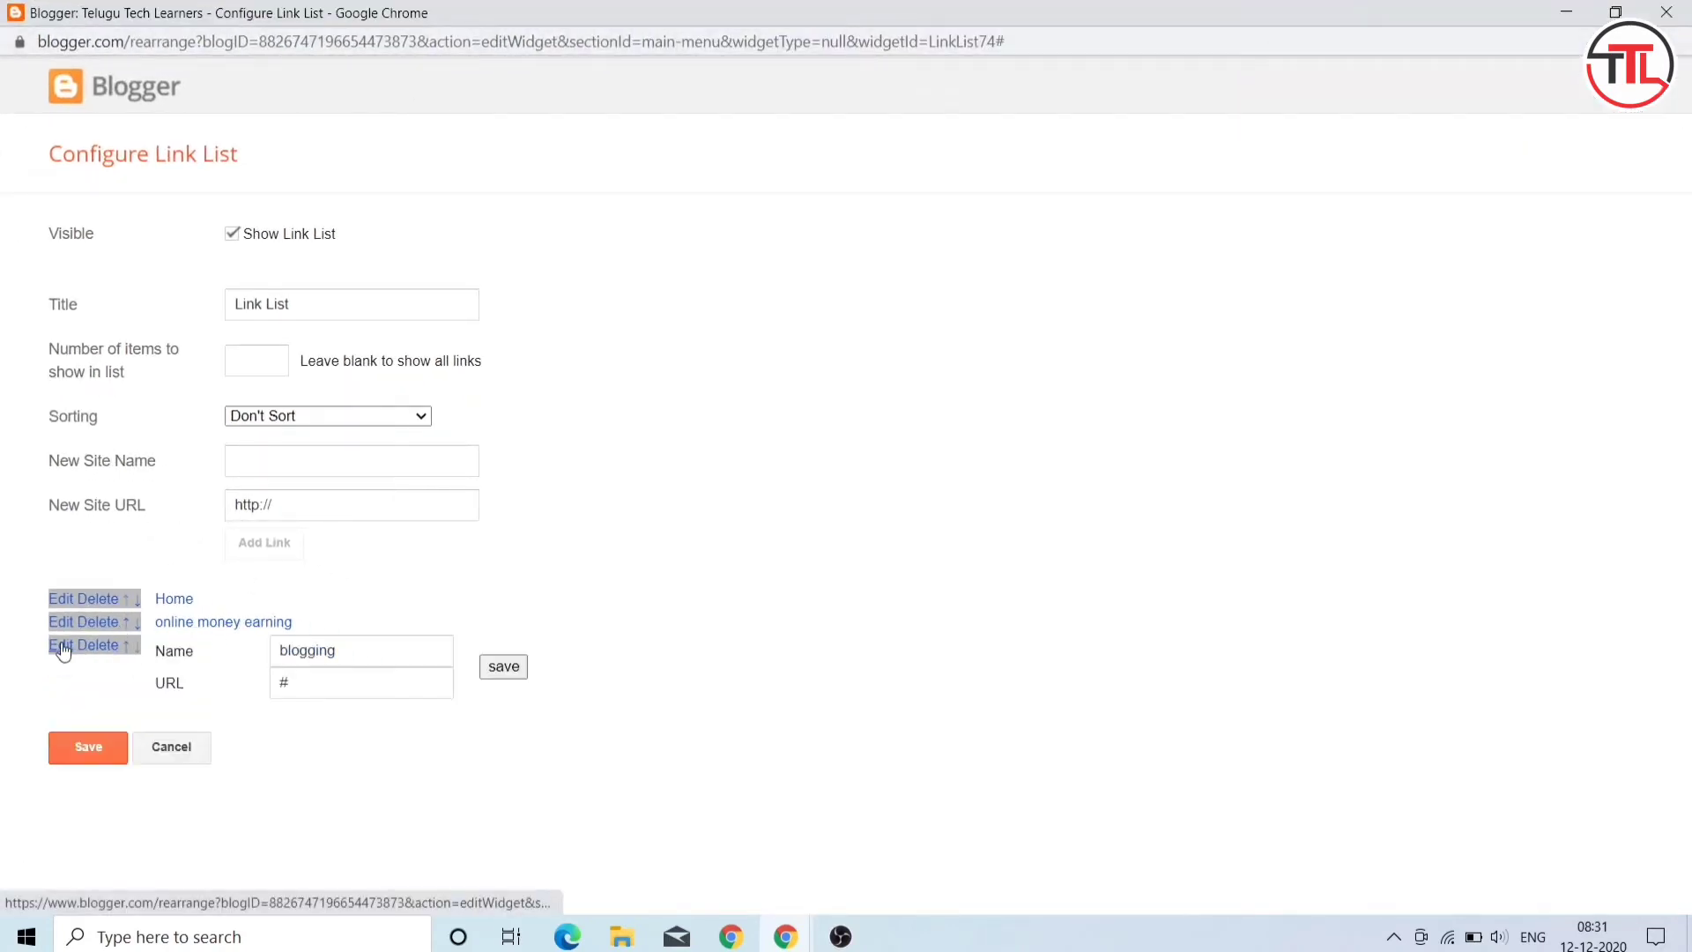
pyautogui.click(332, 696)
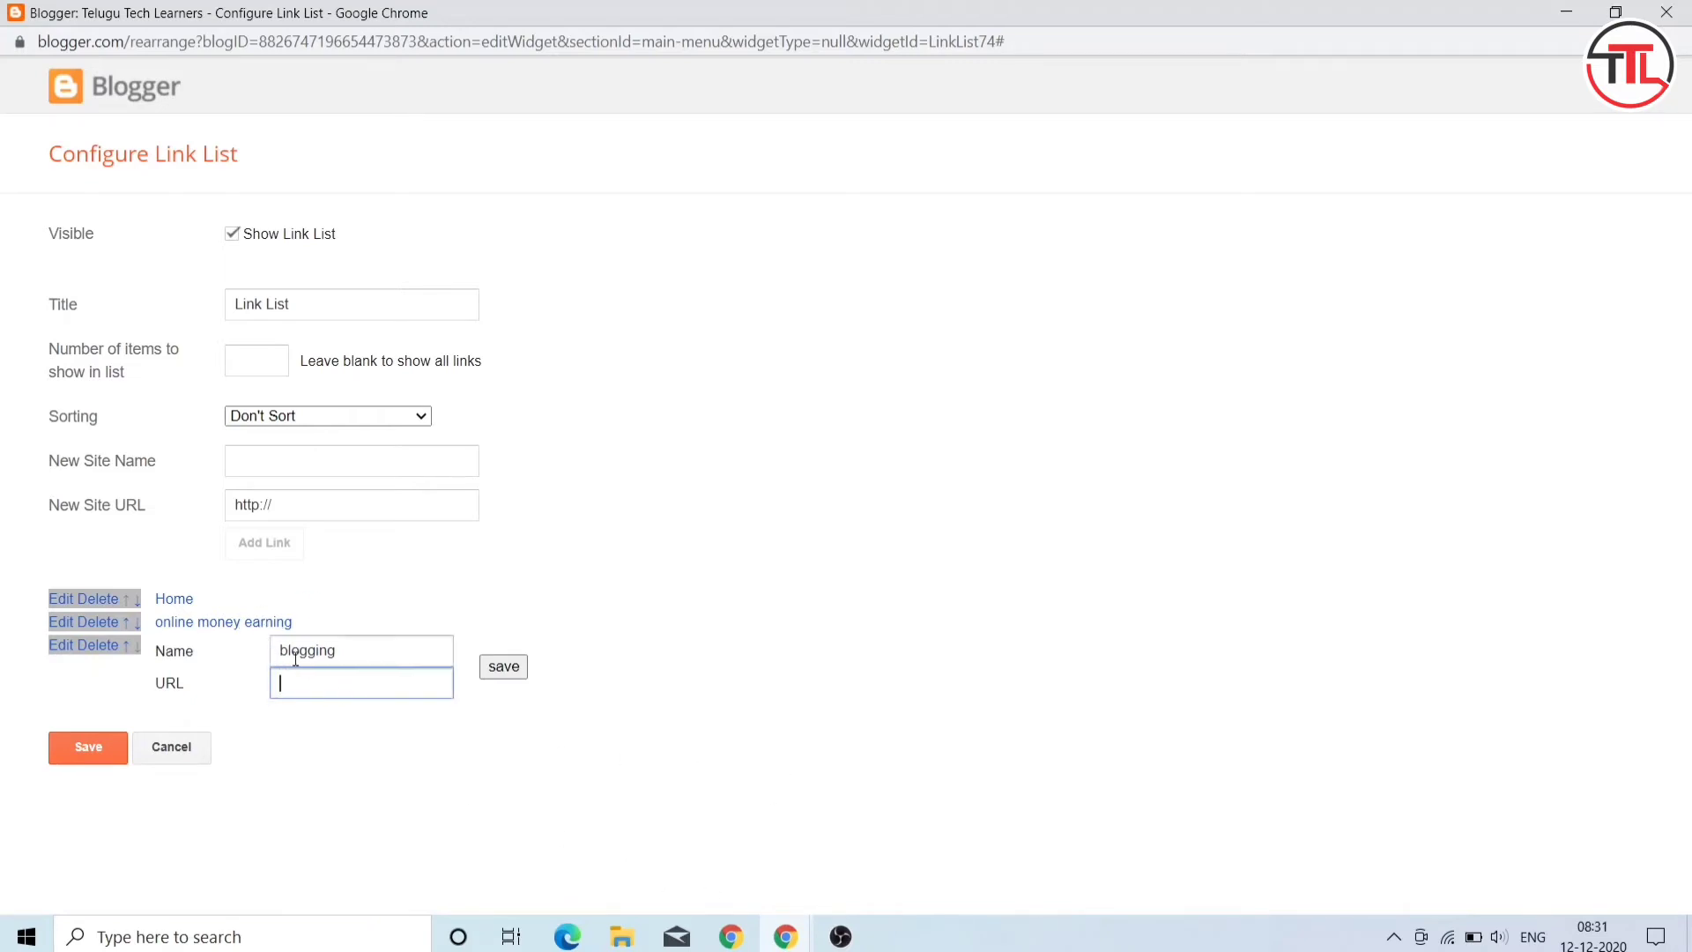
# Step: Copy the label search URL from the live blog's post about creating drop down menus in blogger
pyautogui.click(785, 937)
pyautogui.moveTo(736, 823)
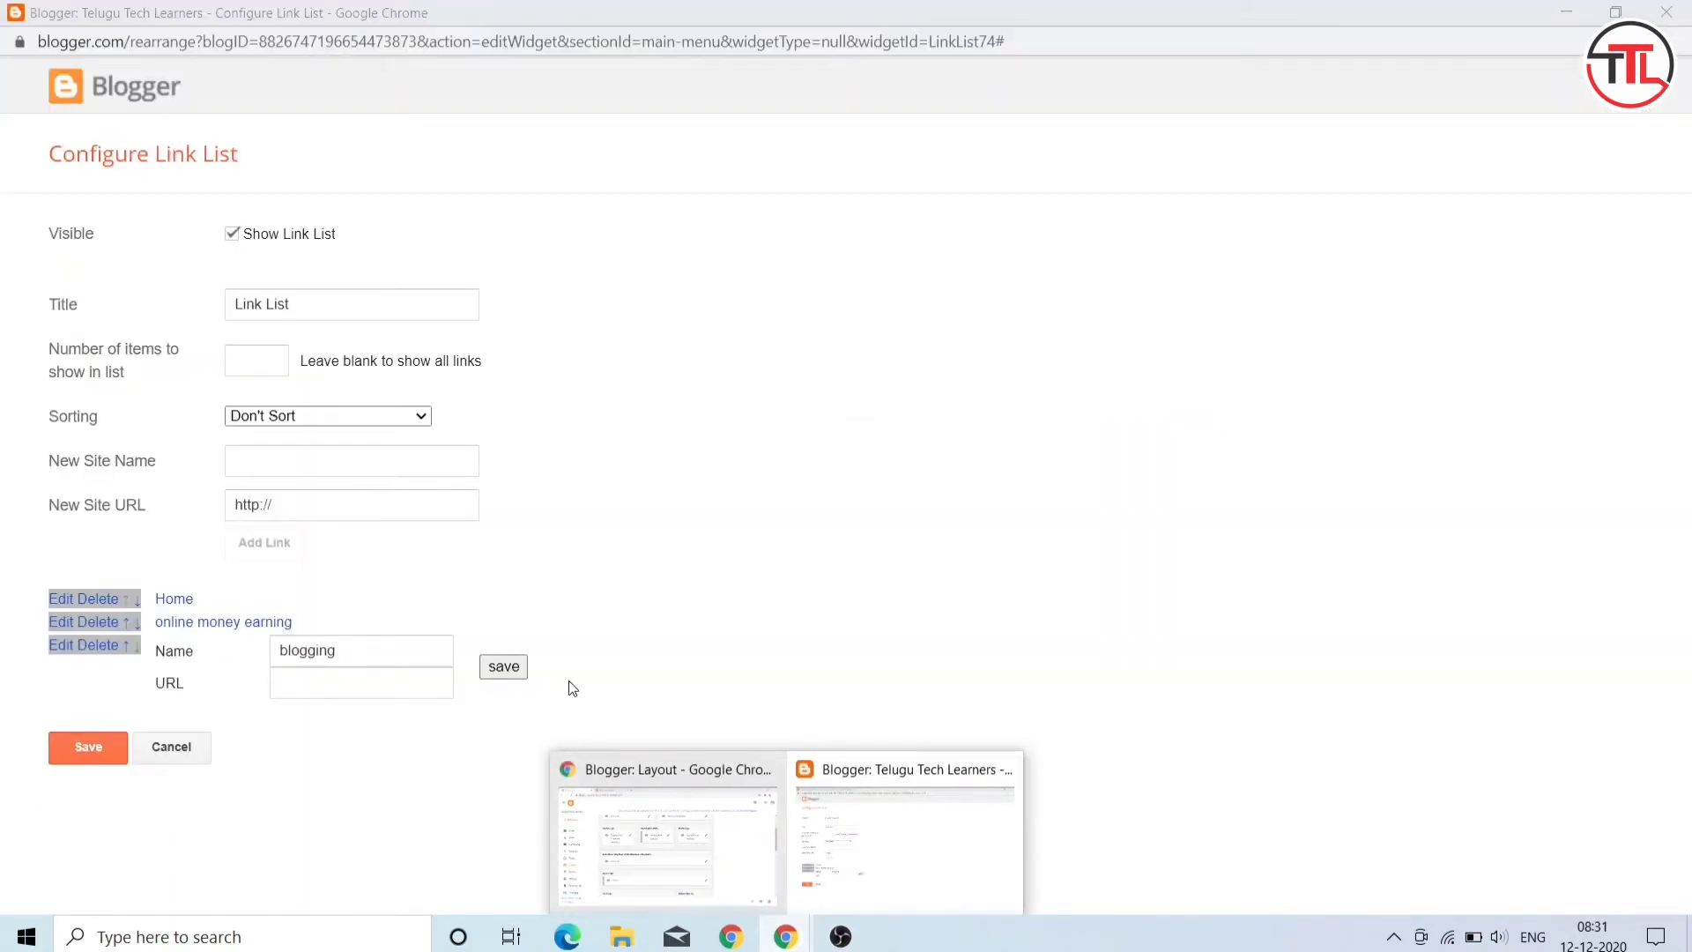
pyautogui.click(579, 757)
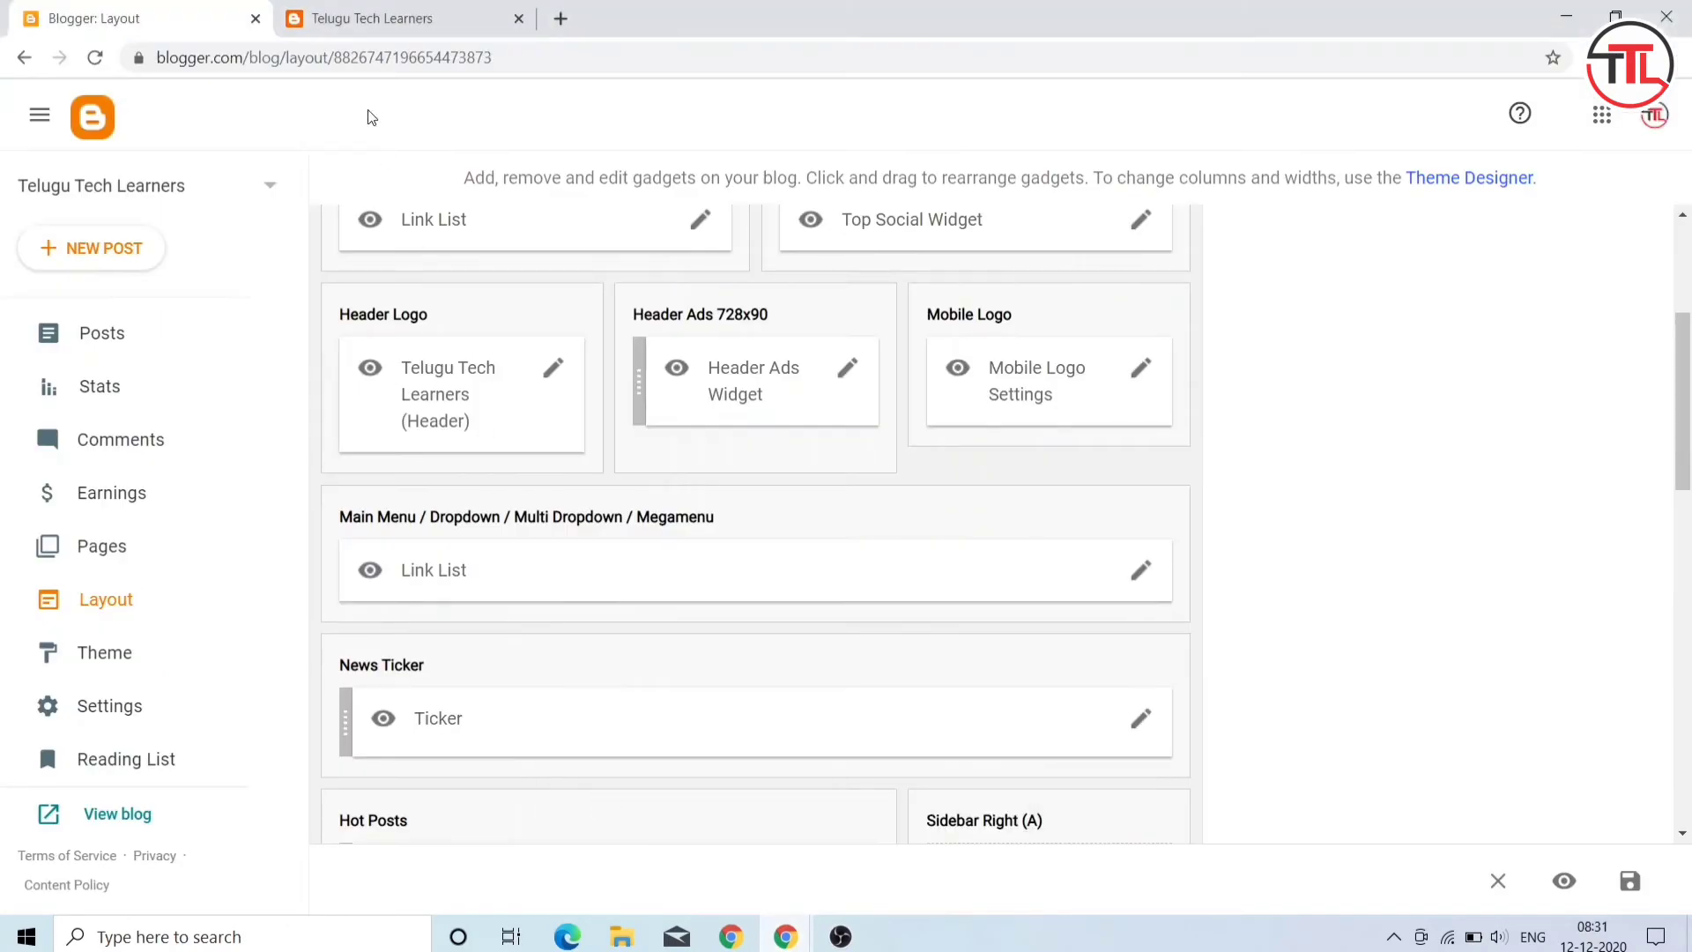
pyautogui.click(407, 23)
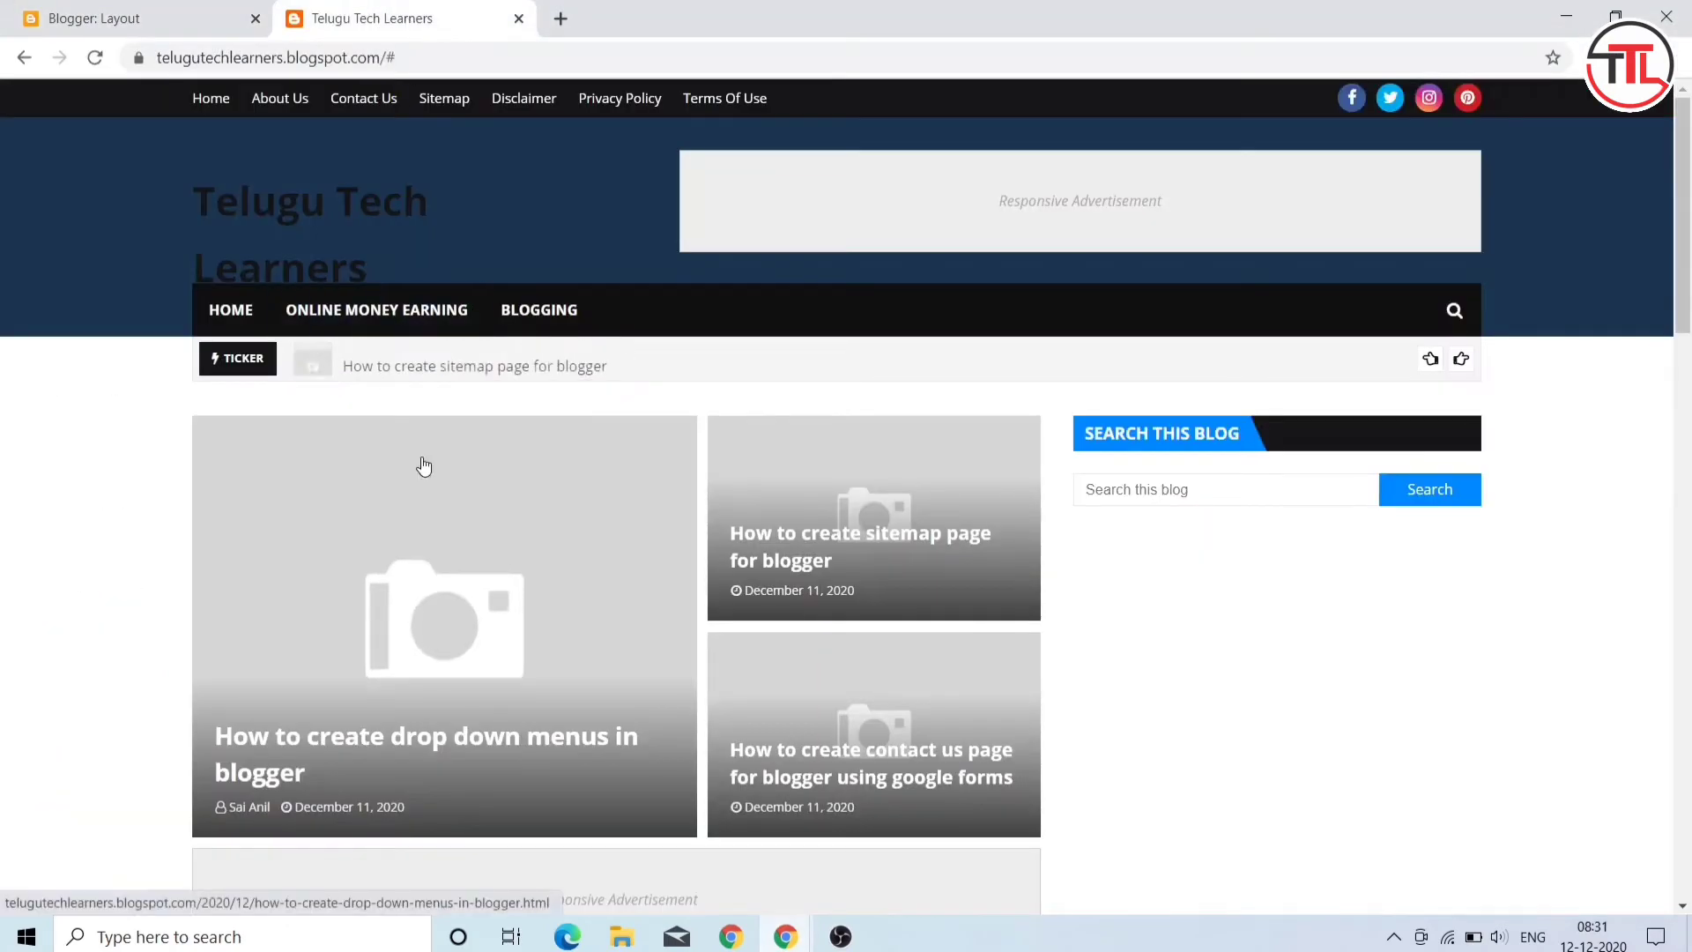
pyautogui.scroll(-7, 423, 464)
pyautogui.click(585, 413)
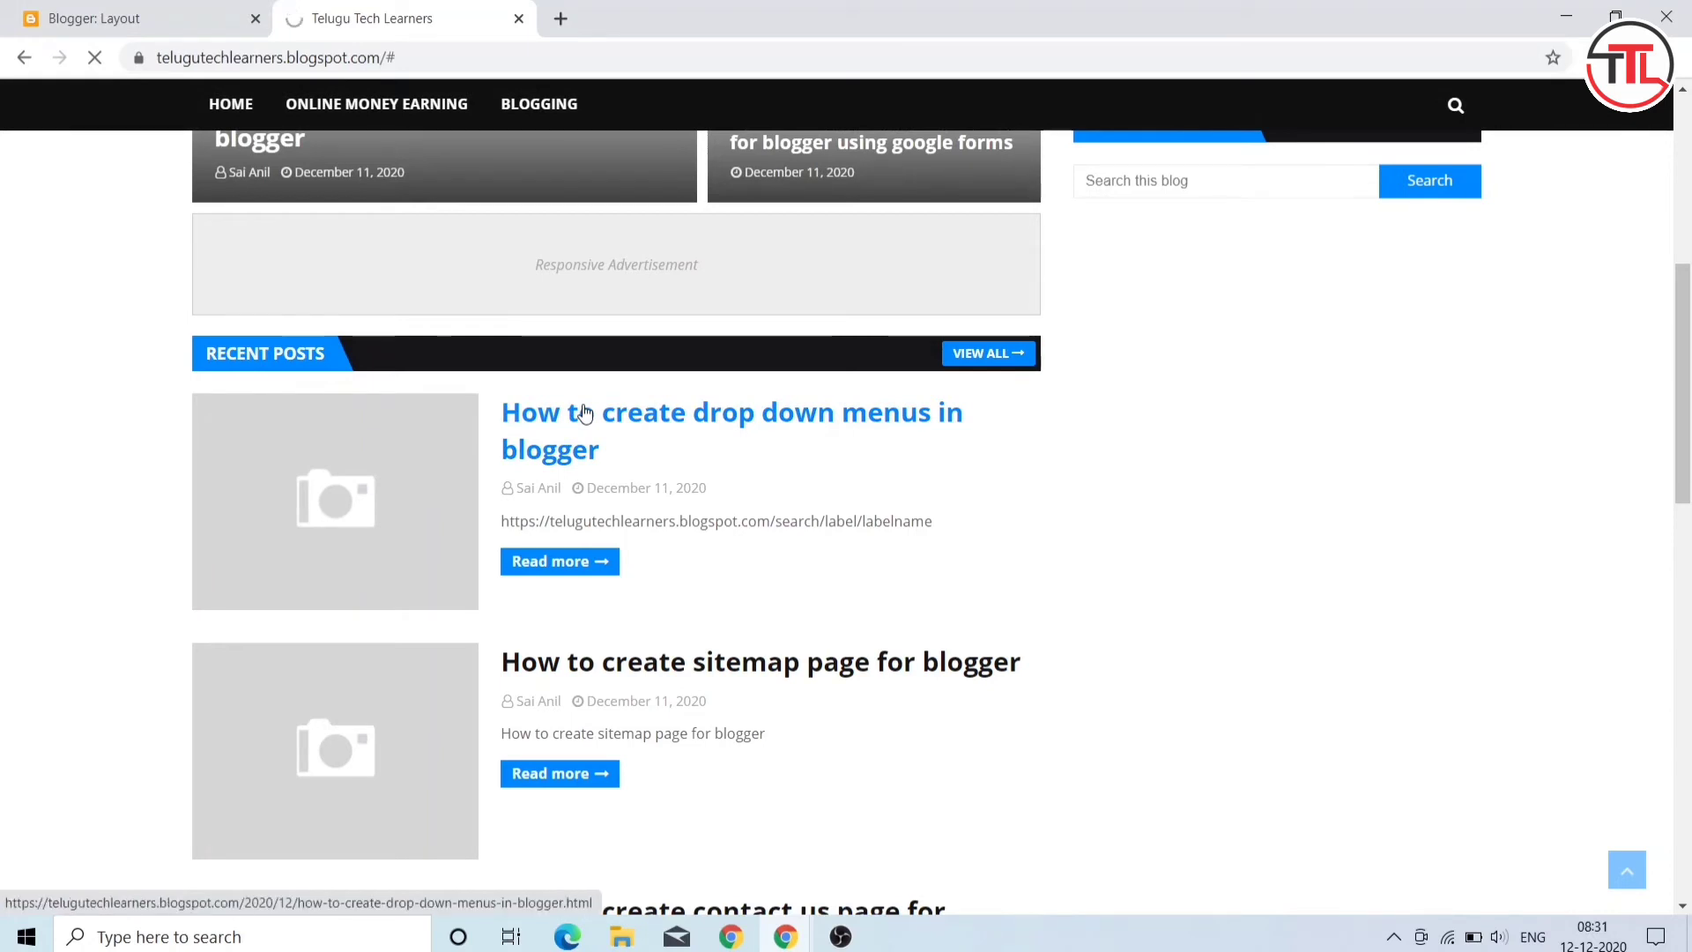
pyautogui.click(712, 448)
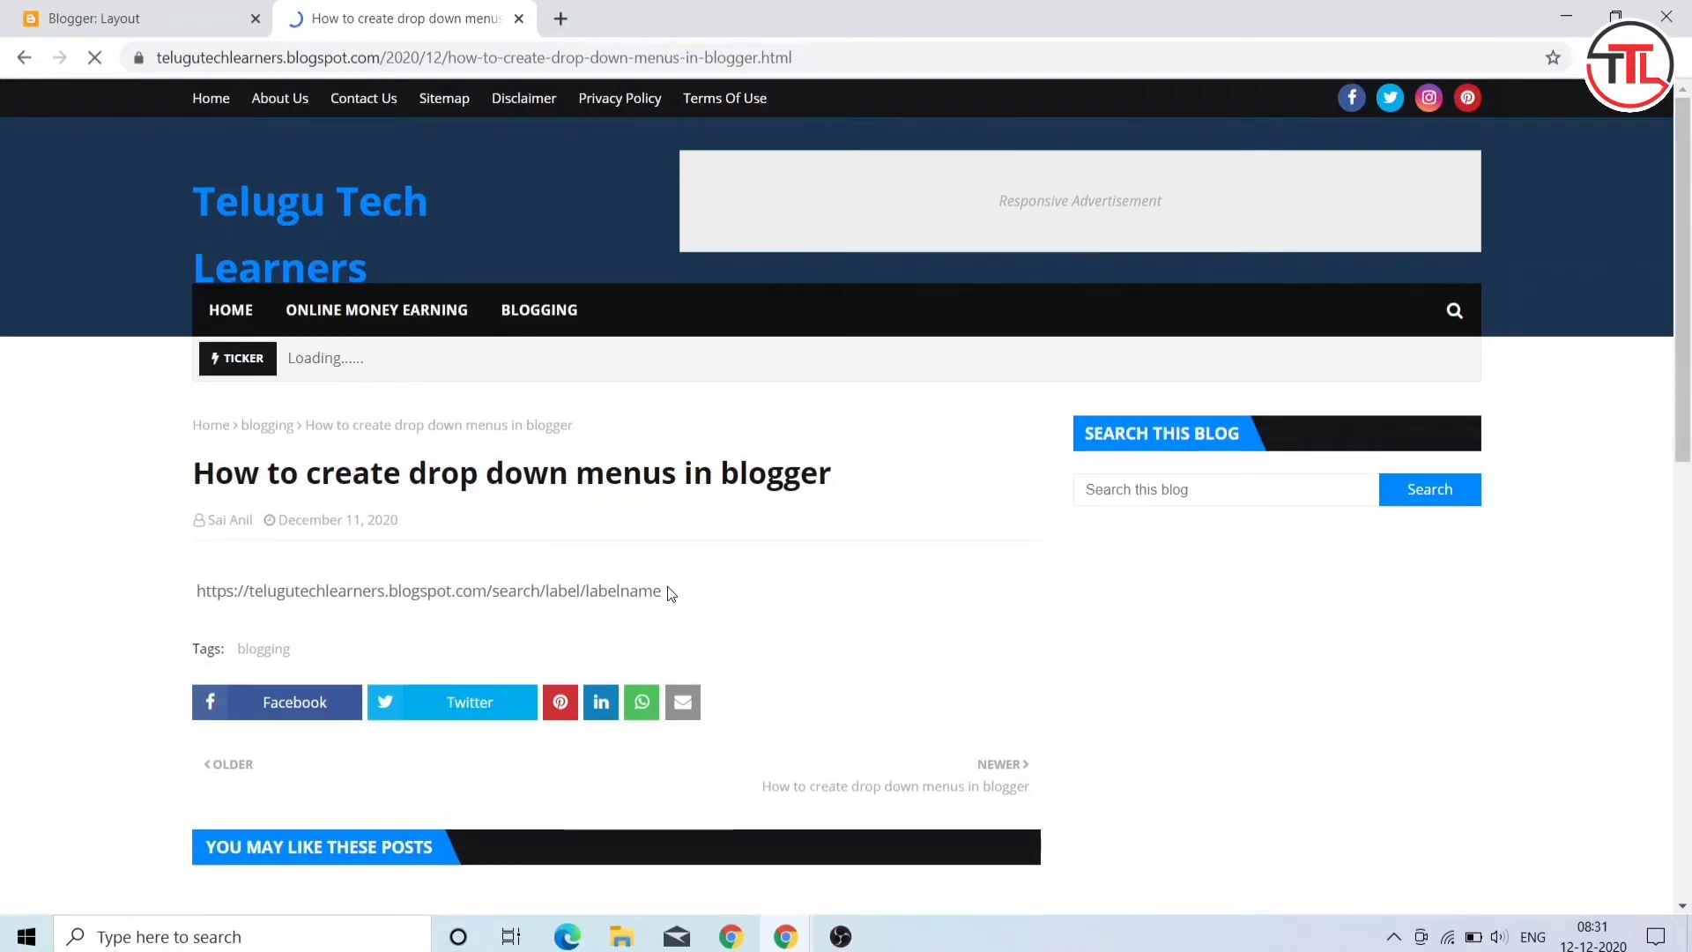
pyautogui.moveTo(664, 597); pyautogui.dragTo(150, 624)
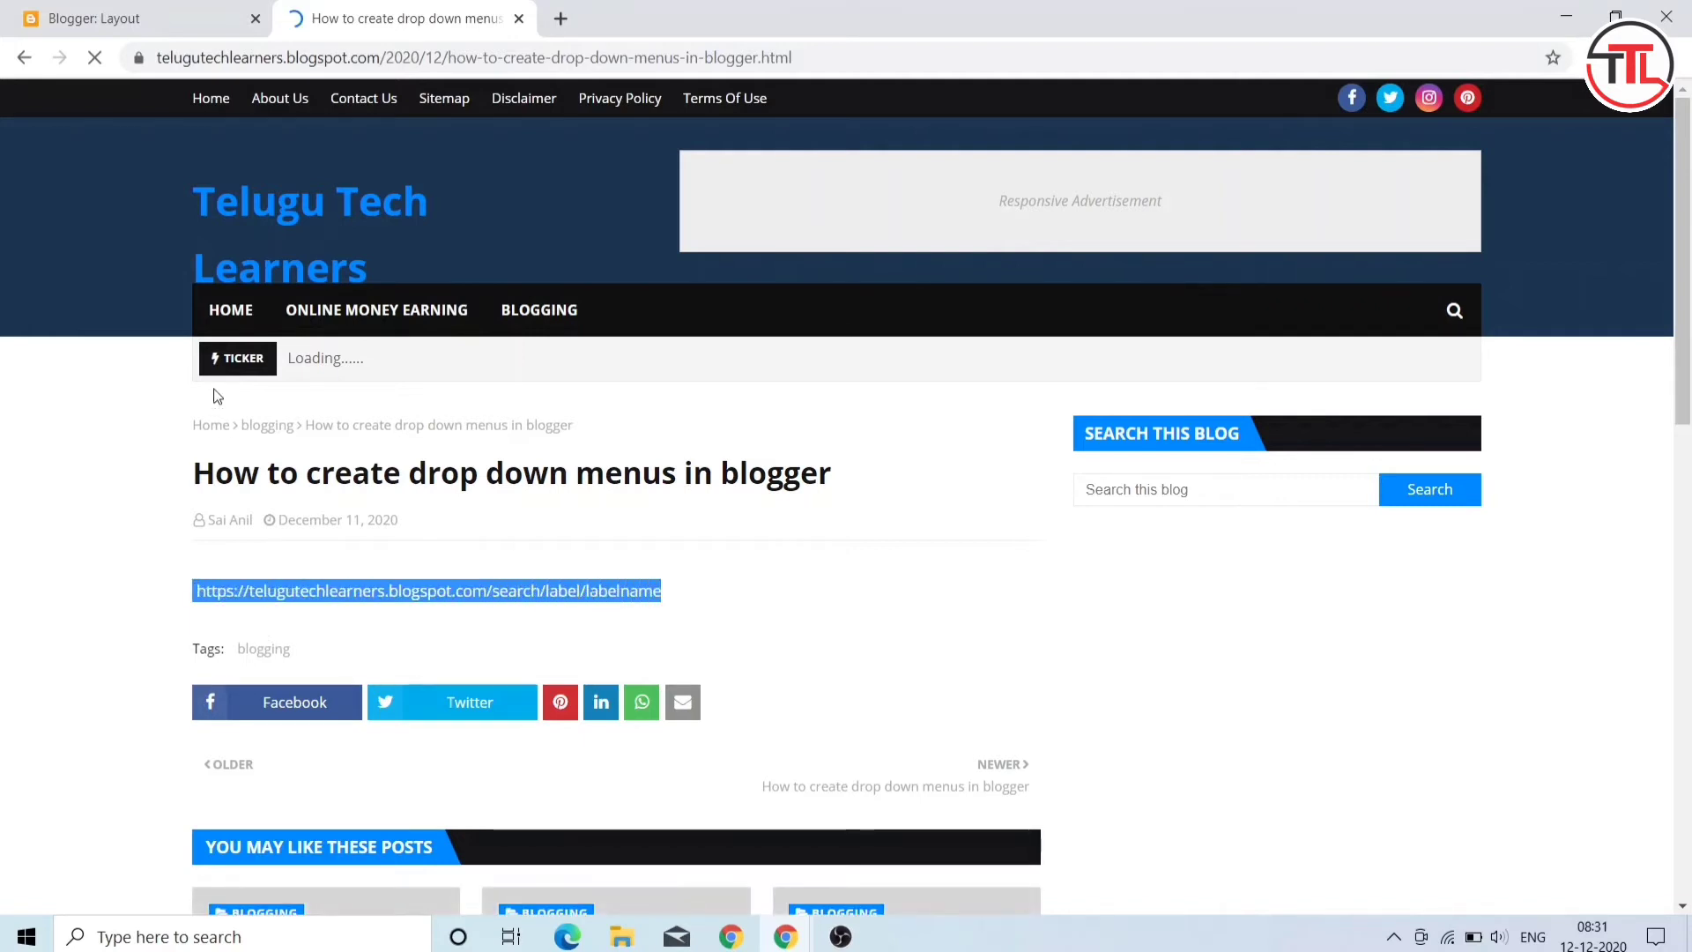
pyautogui.click(224, 20)
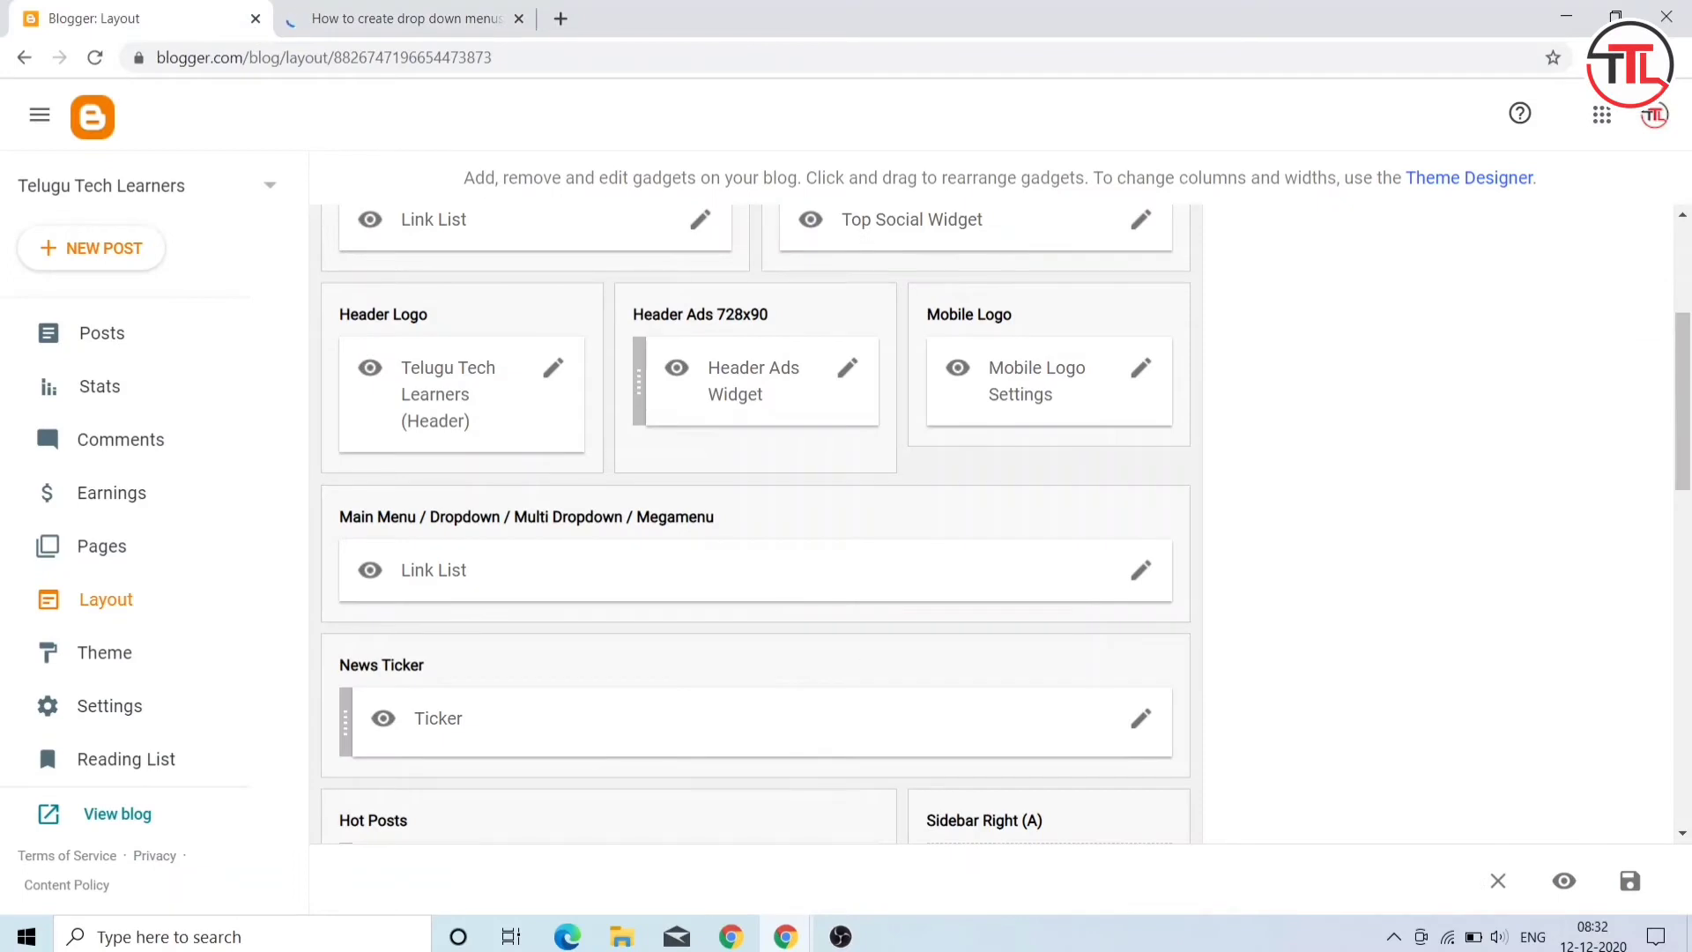
pyautogui.click(786, 936)
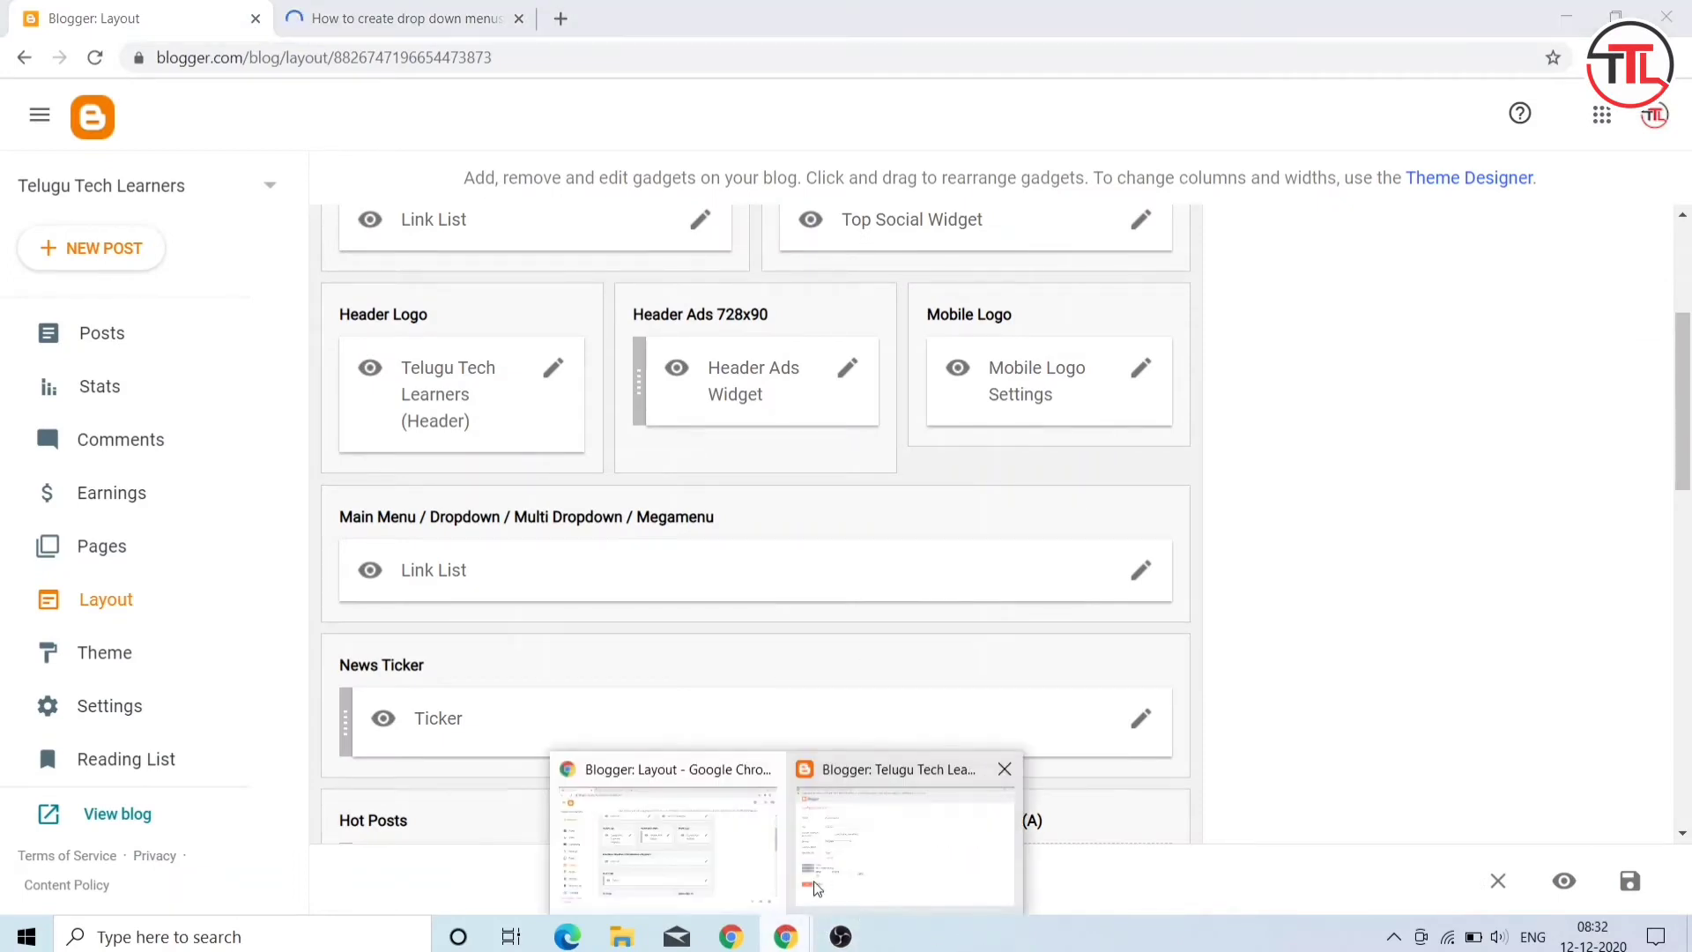
pyautogui.click(816, 887)
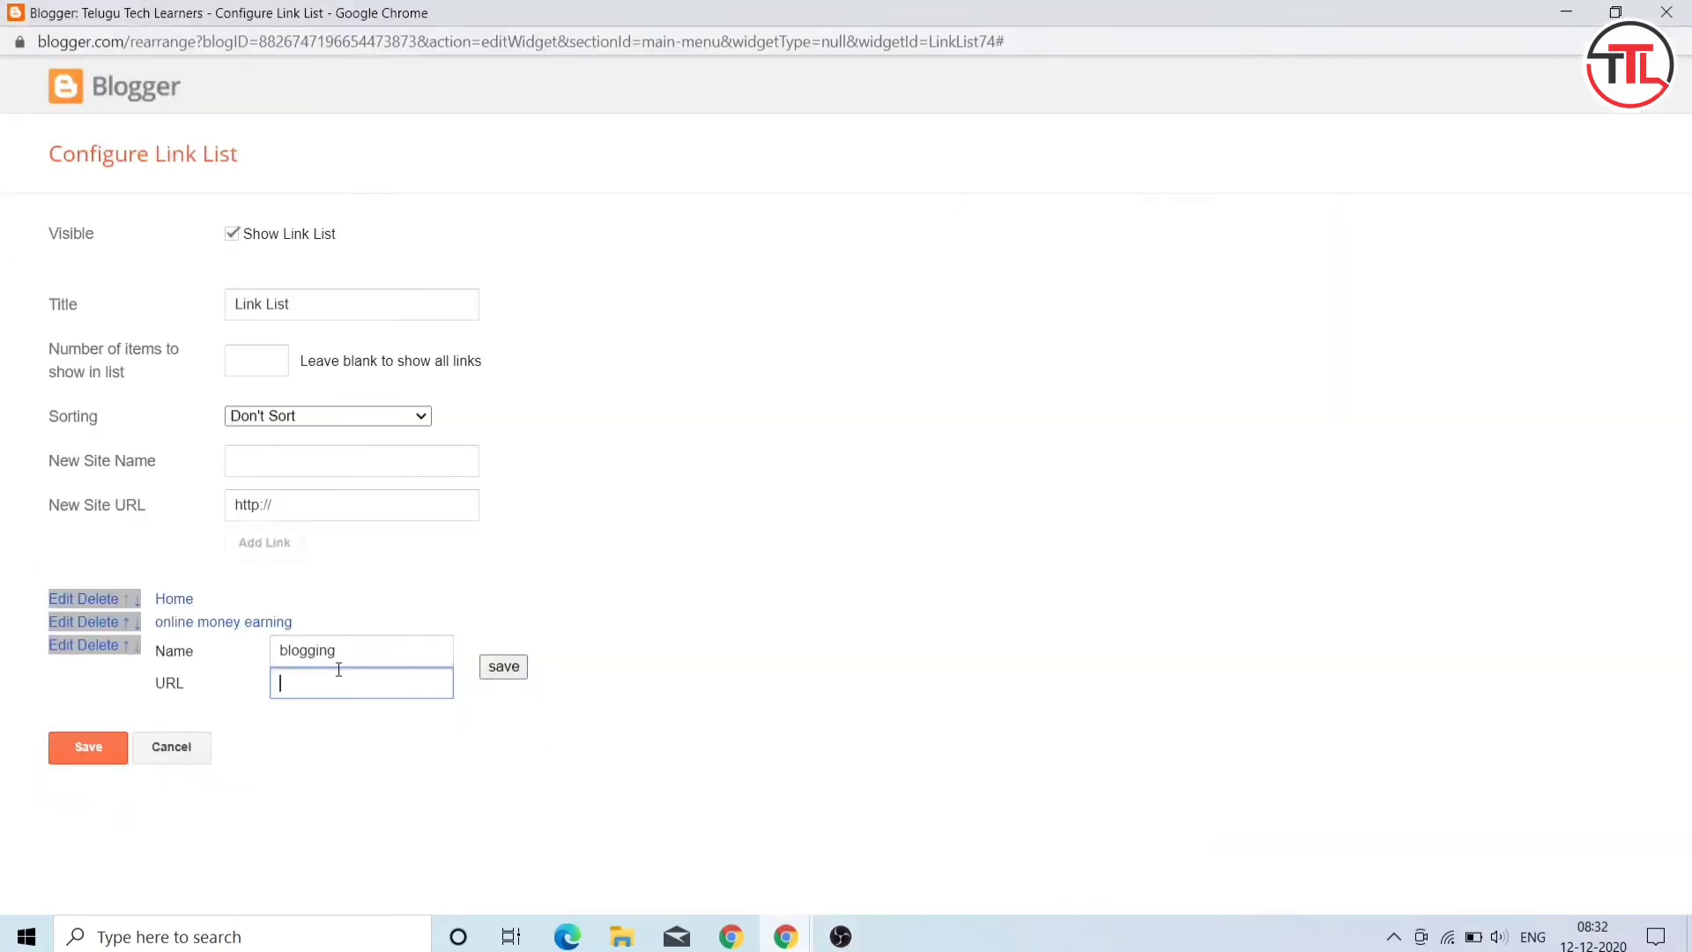
pyautogui.hotkey('ctrl', 'v')
pyautogui.press('Left')
pyautogui.press('Left')
pyautogui.press('Left')
pyautogui.press('Left')
pyautogui.press('Left')
pyautogui.press('Left')
pyautogui.press('Left')
pyautogui.press('Left')
pyautogui.press('Left')
pyautogui.press('Left')
pyautogui.press('Left')
pyautogui.write('blogging')
# Step: Check the label names in the blog's post list and return to the link list configuration
pyautogui.moveTo(790, 942)
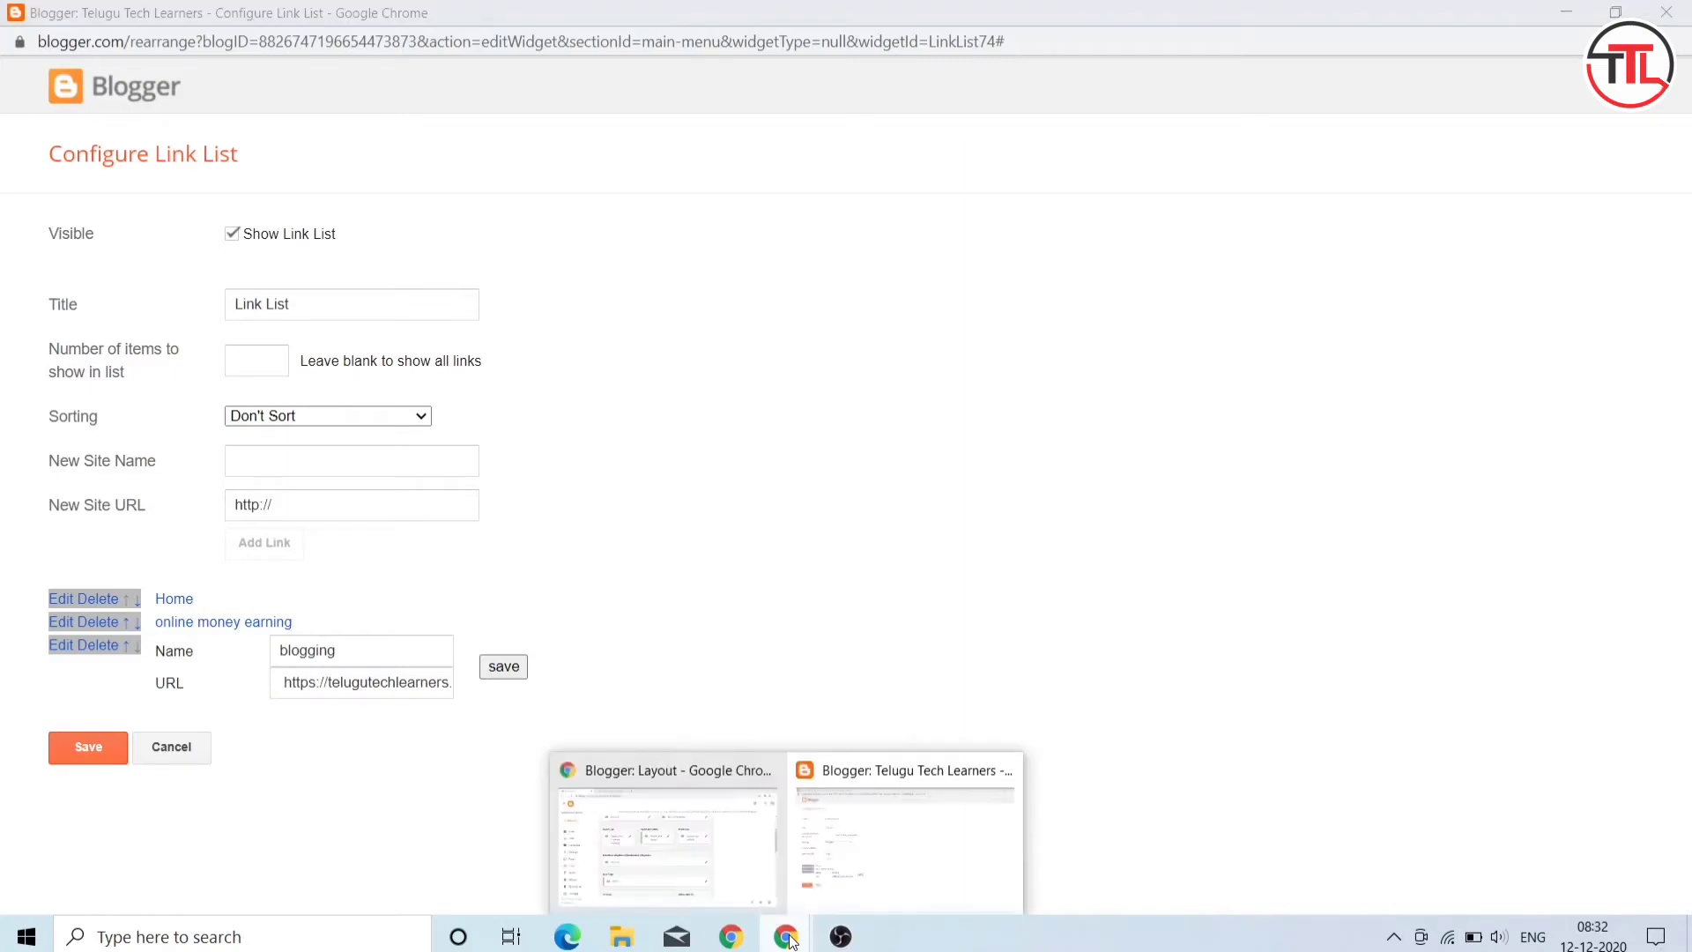
pyautogui.click(685, 824)
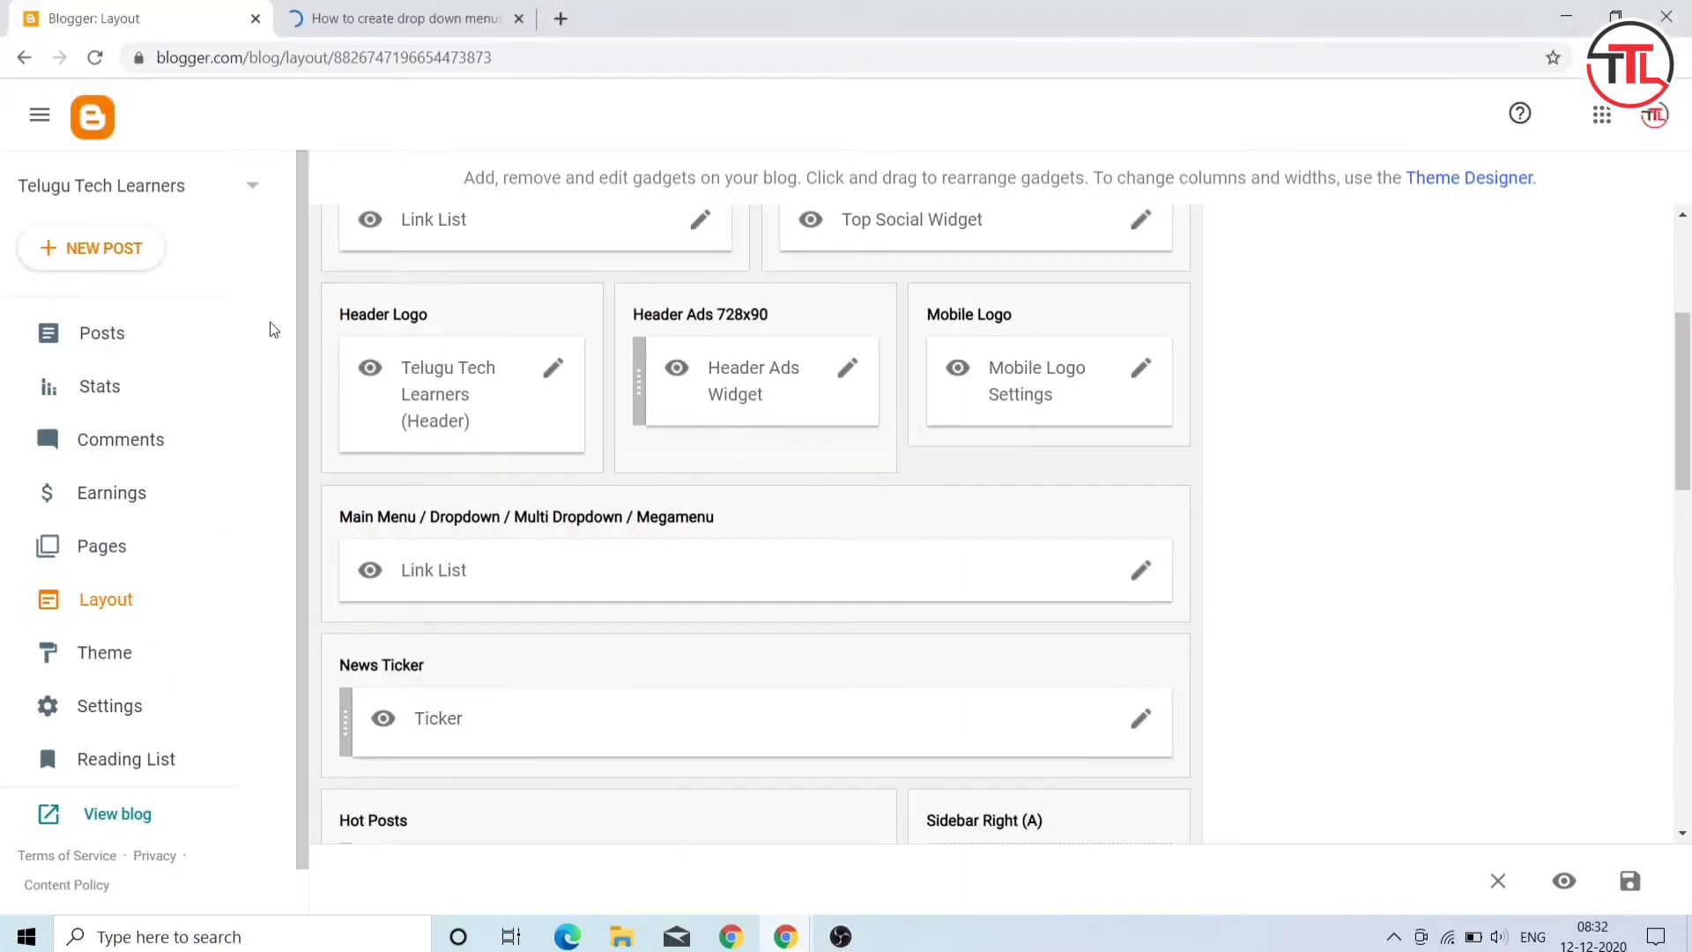
pyautogui.click(187, 337)
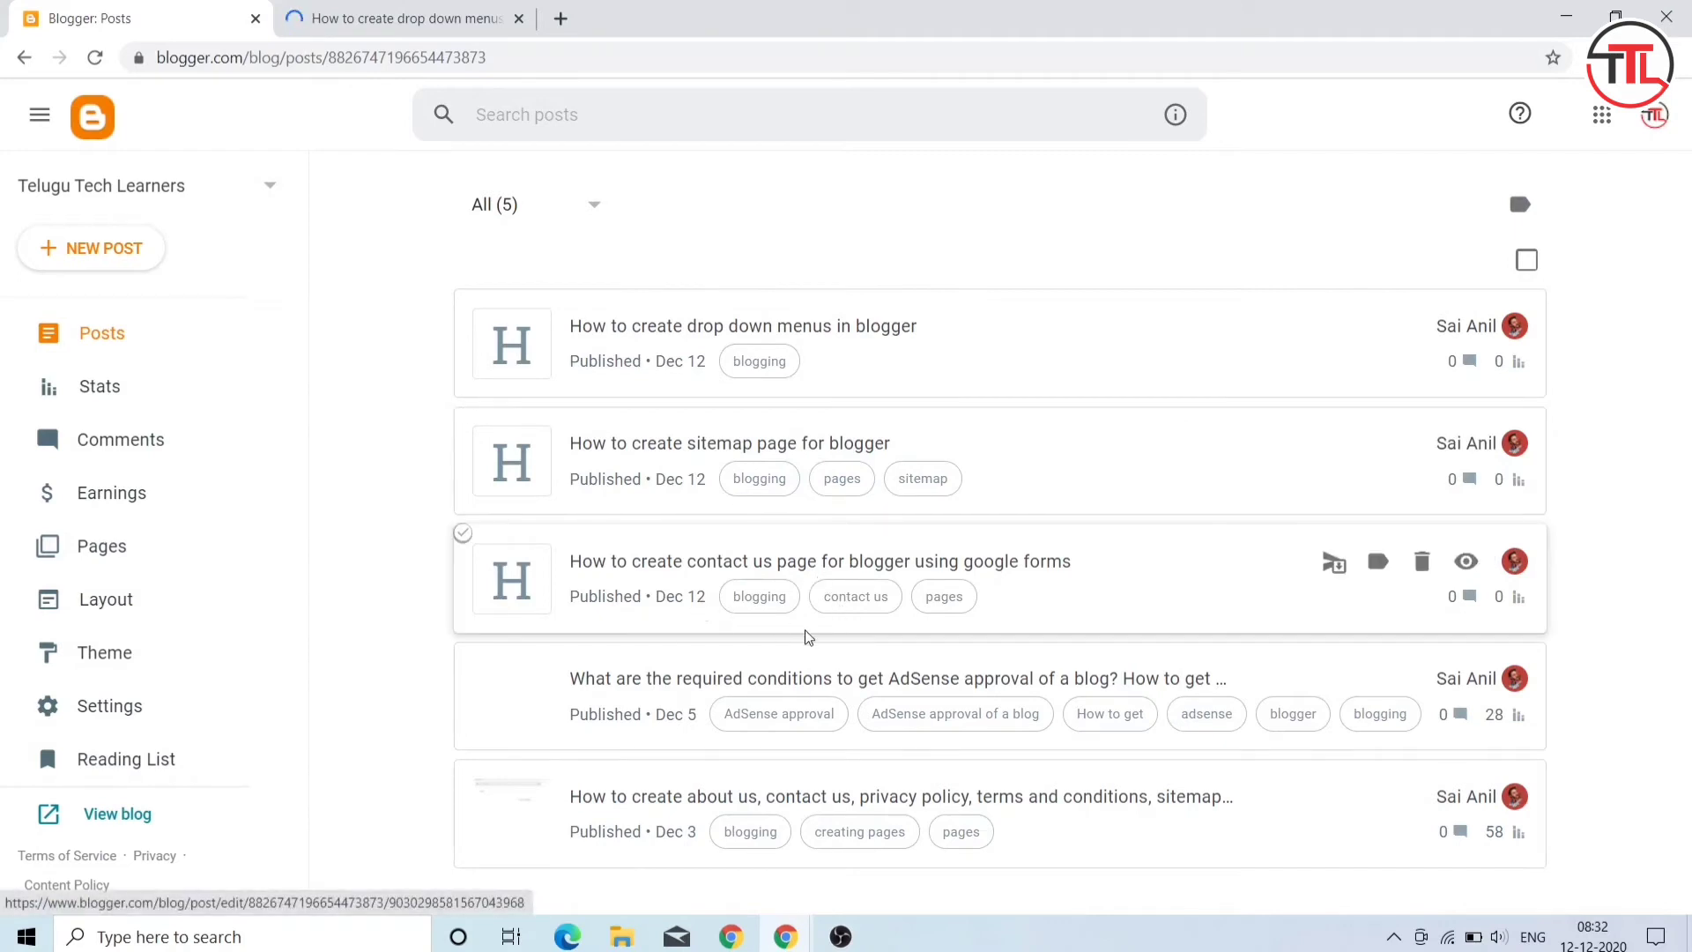
pyautogui.moveTo(787, 941)
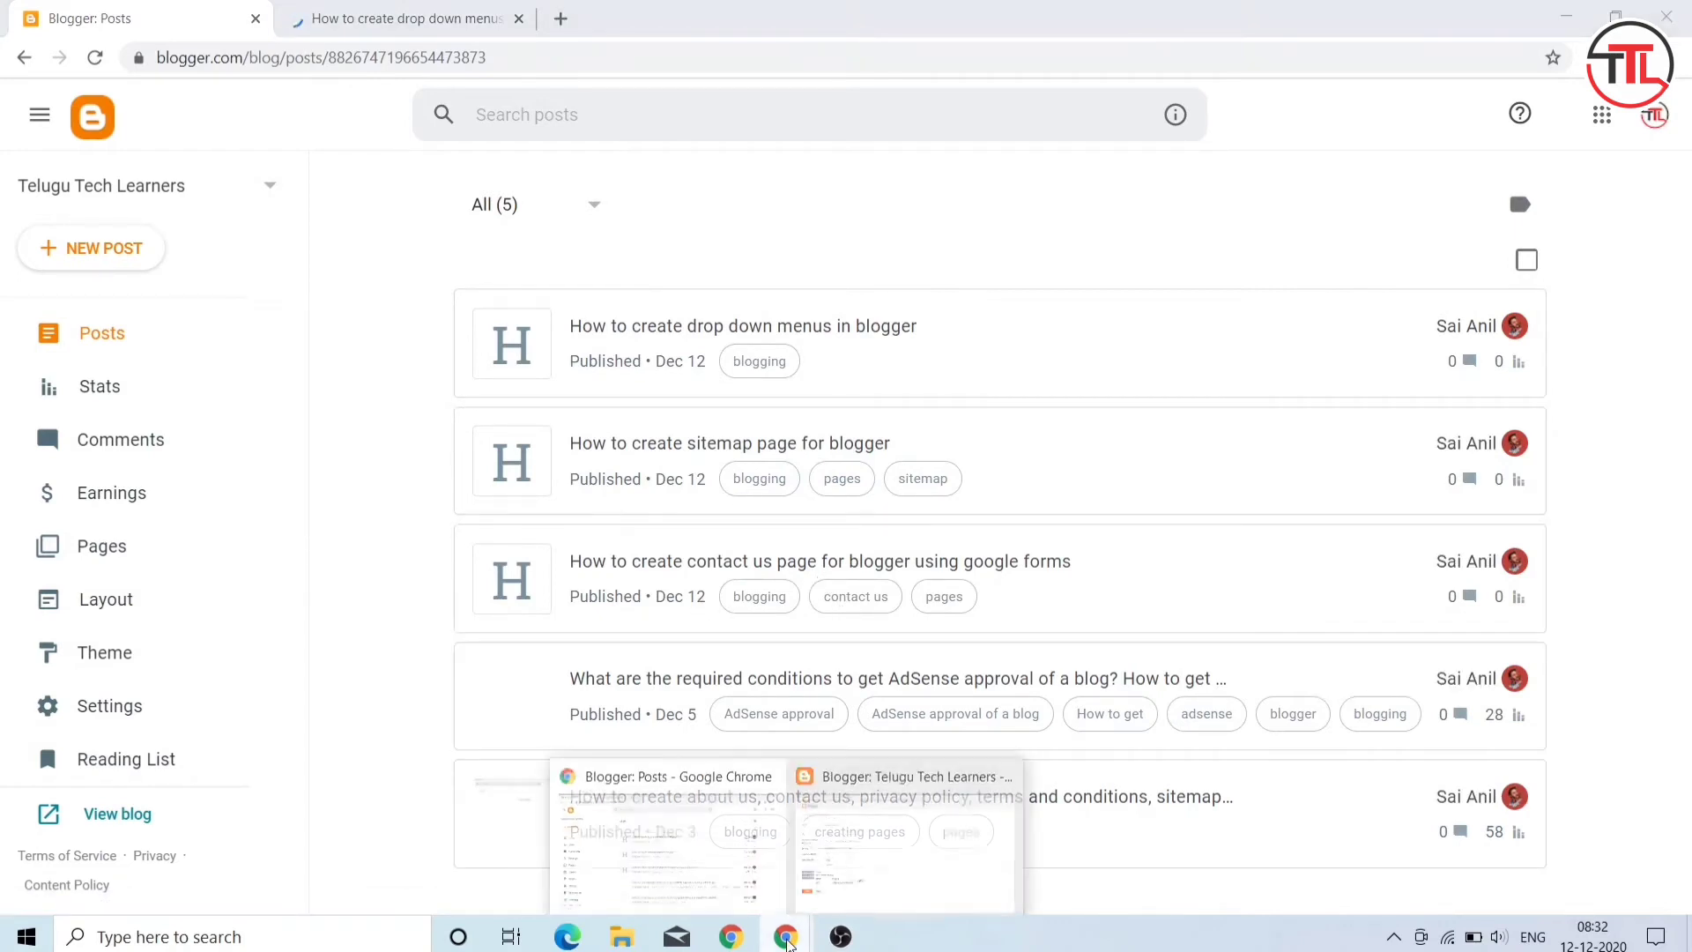
pyautogui.click(790, 807)
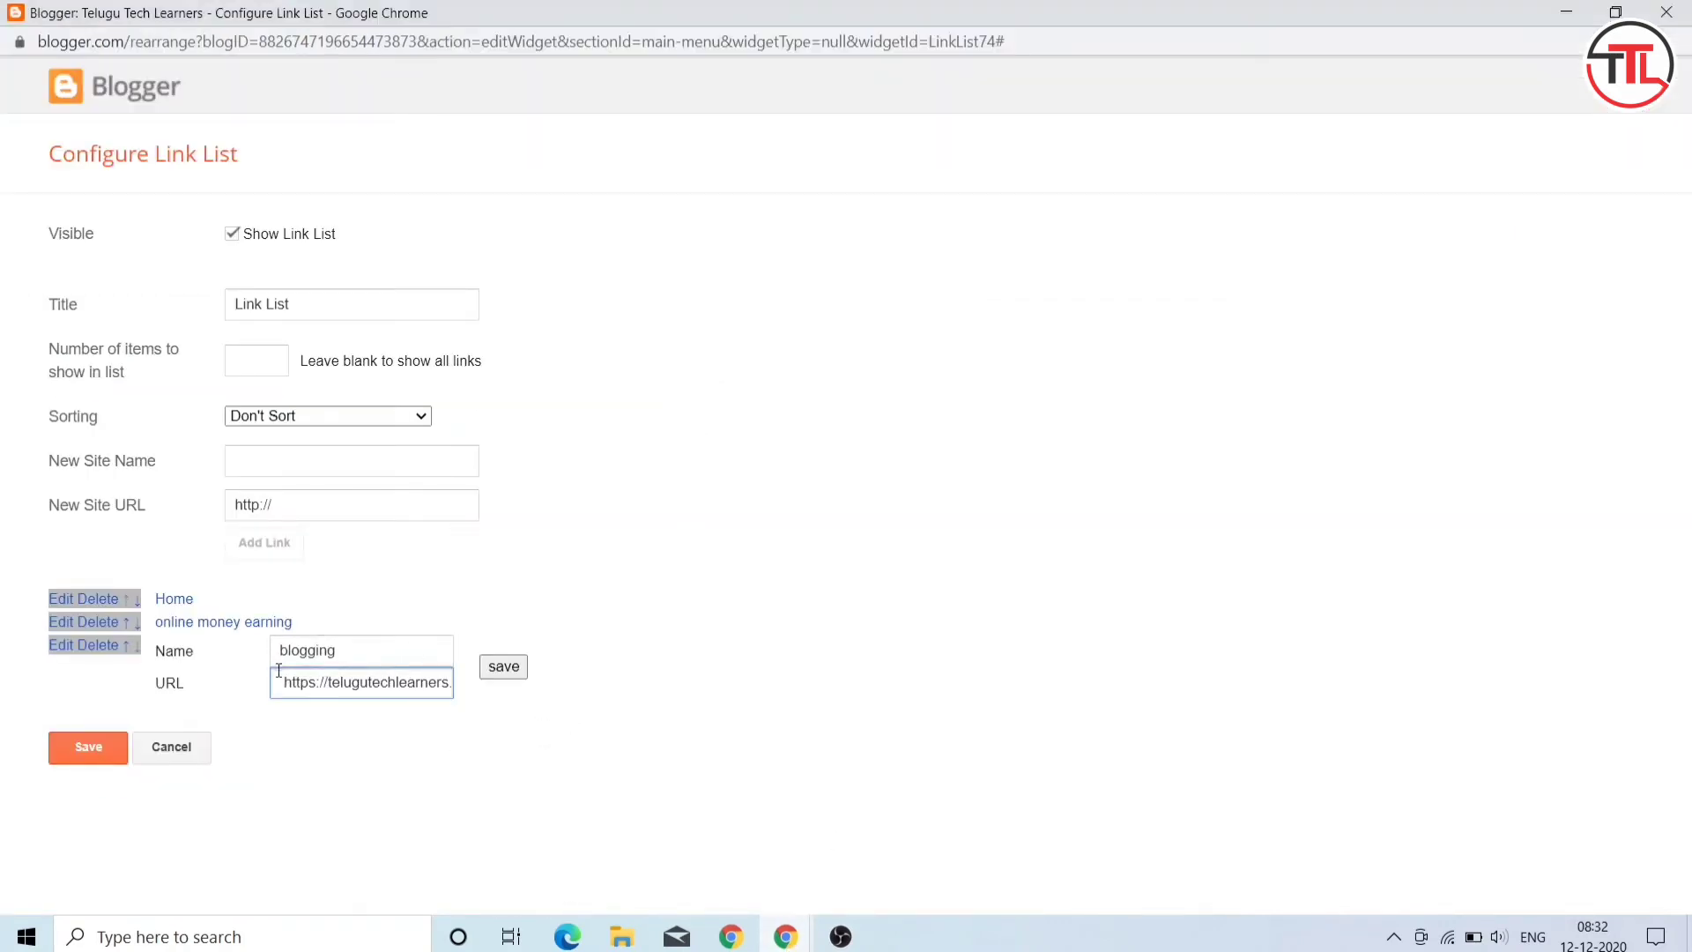
# Step: Save the blogging link and the main menu link list, and load the live blog's home page
pyautogui.click(496, 669)
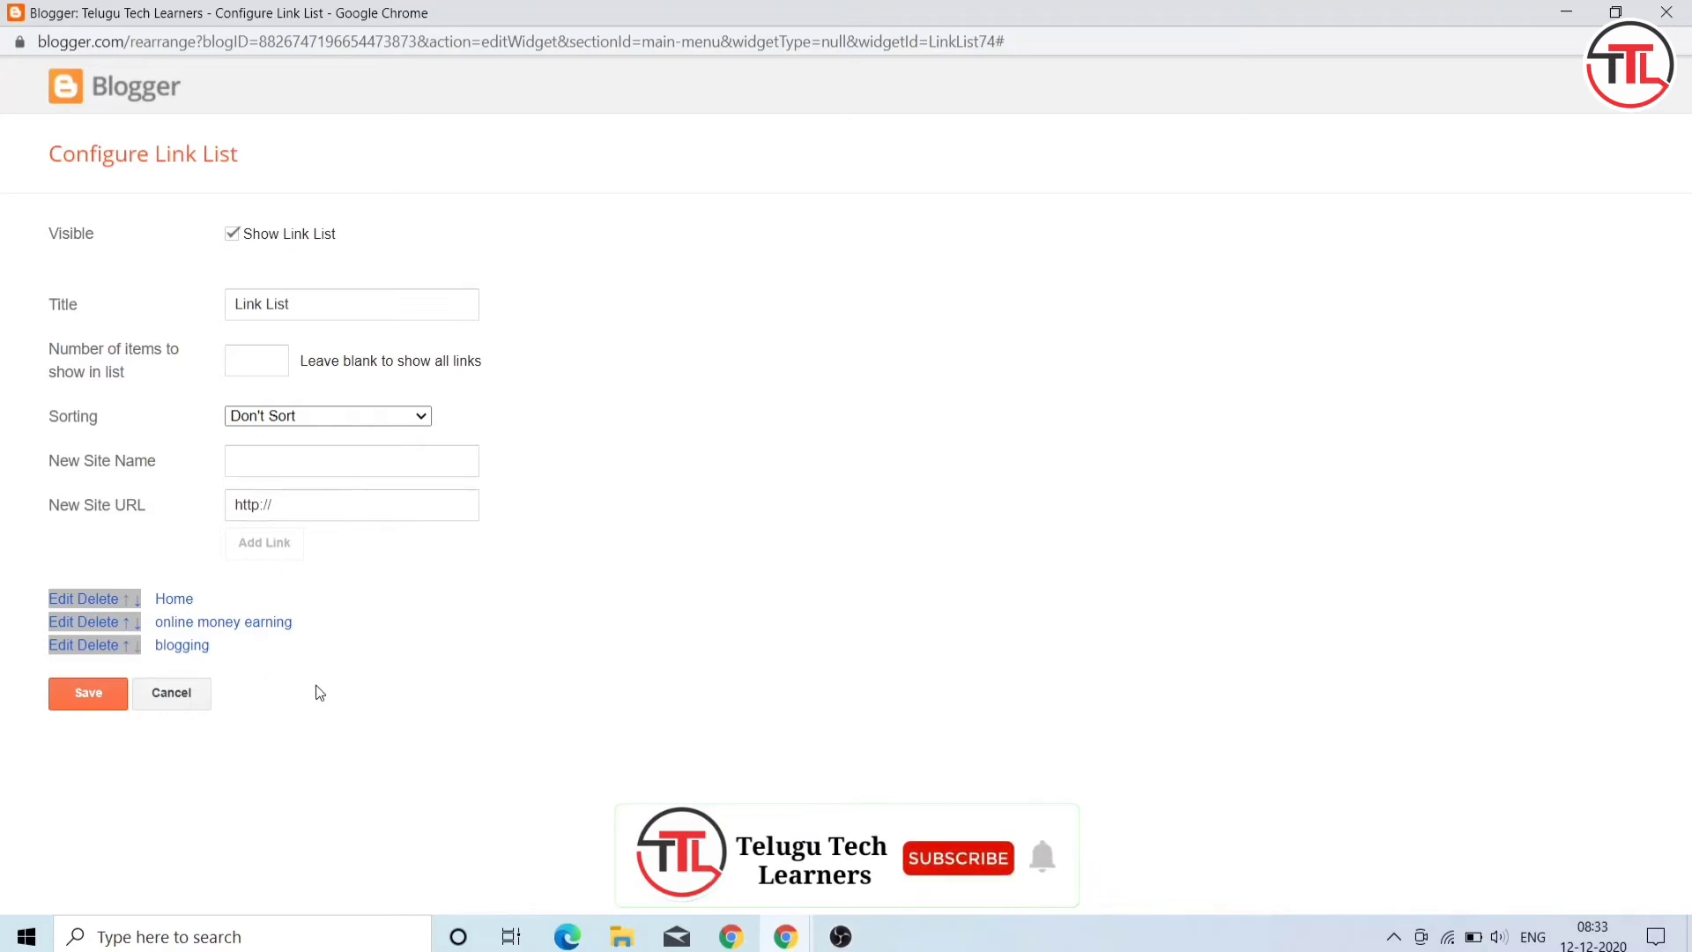
pyautogui.click(88, 692)
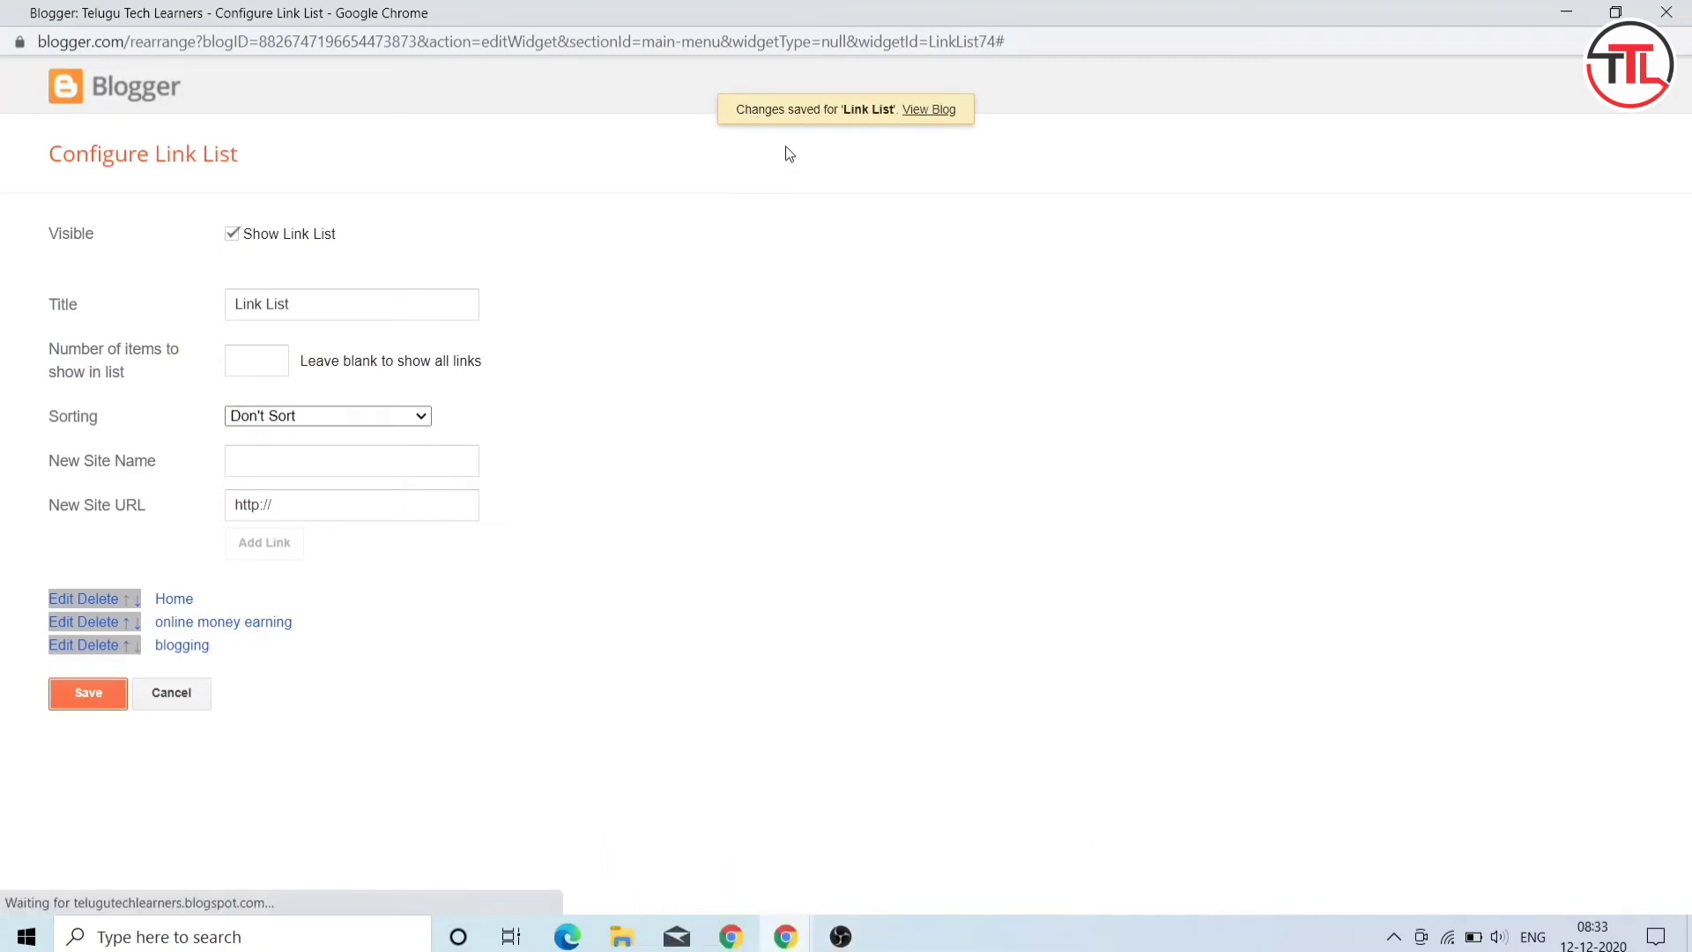
pyautogui.moveTo(802, 939)
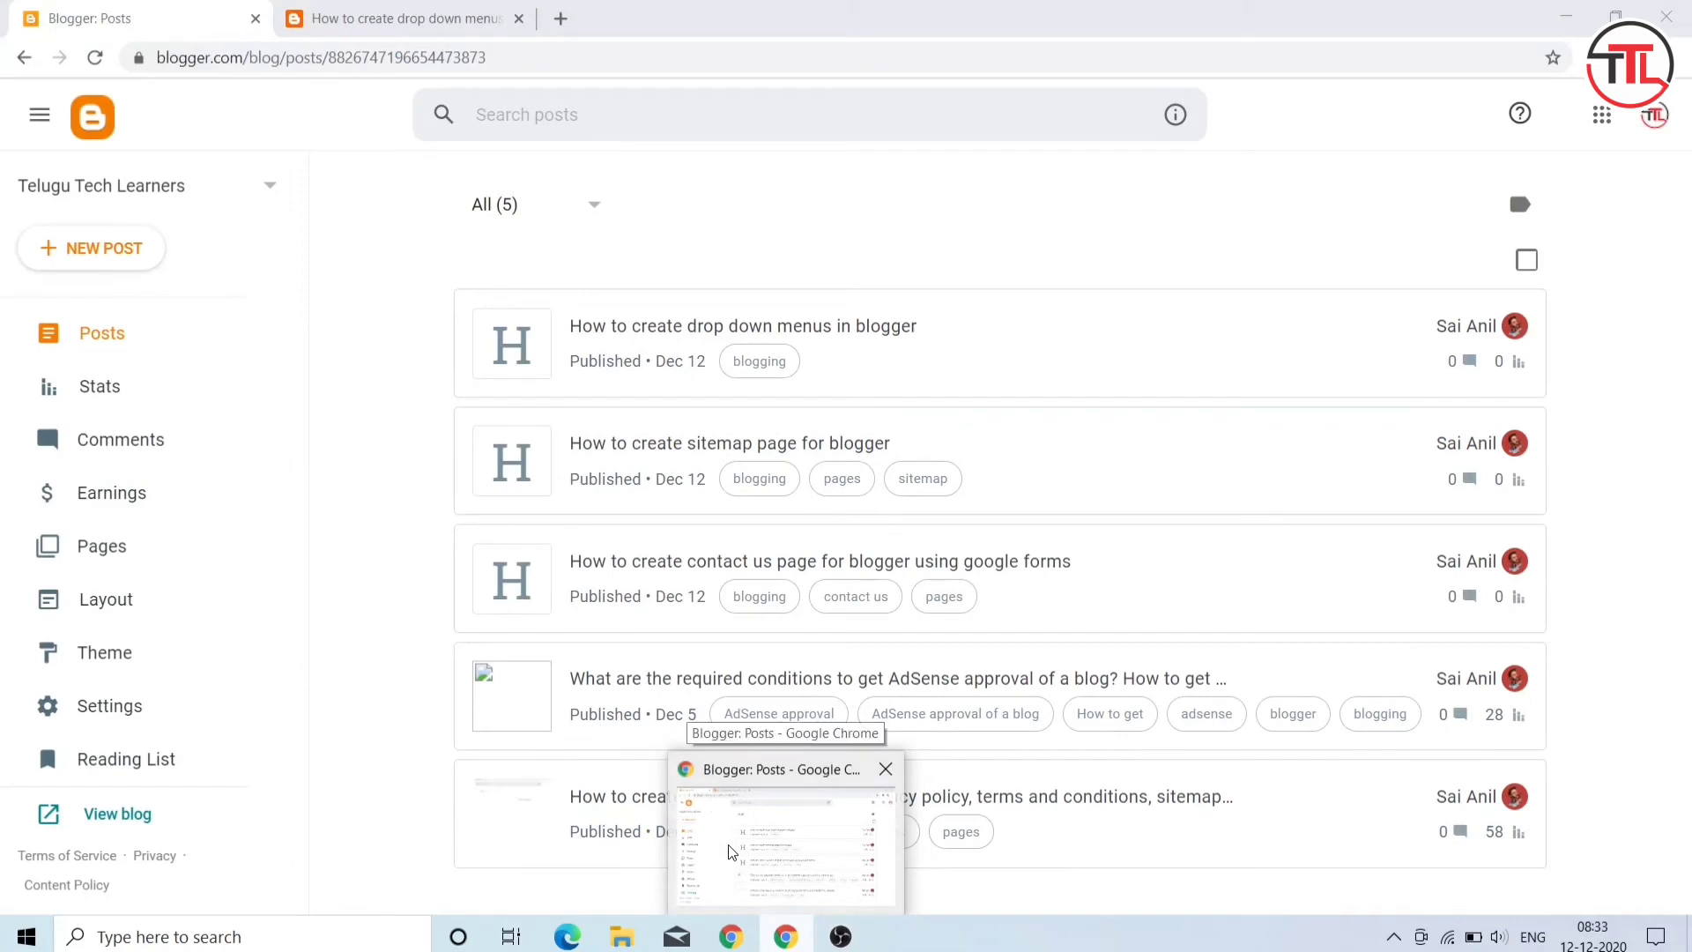
pyautogui.click(385, 16)
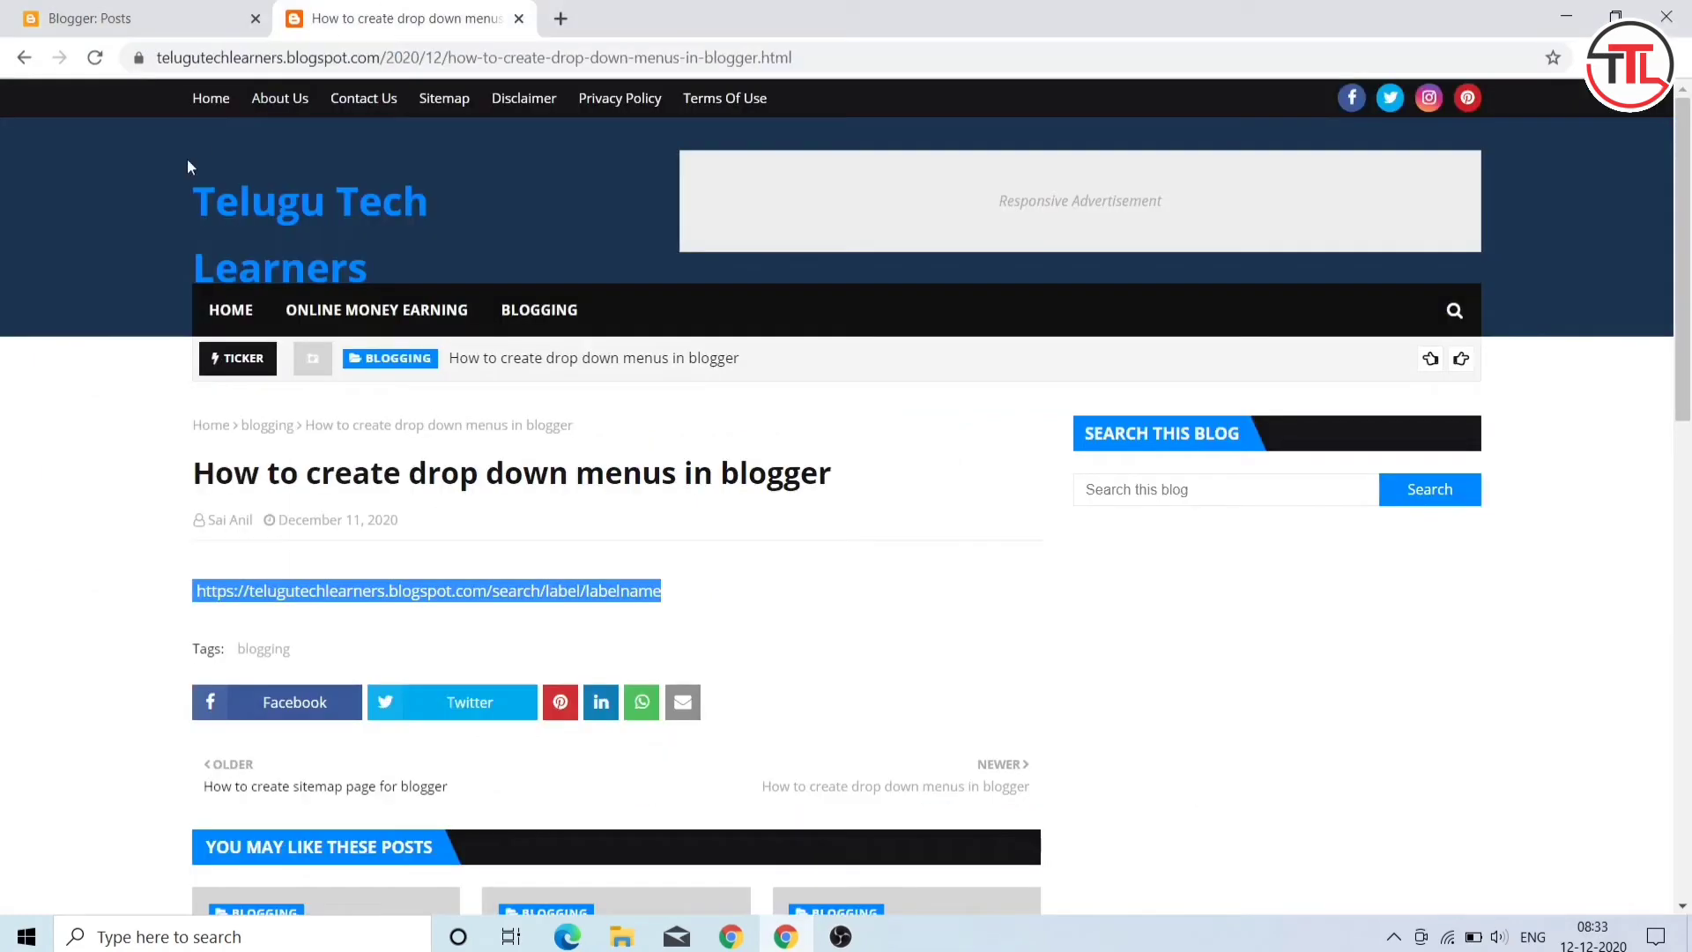
pyautogui.click(211, 98)
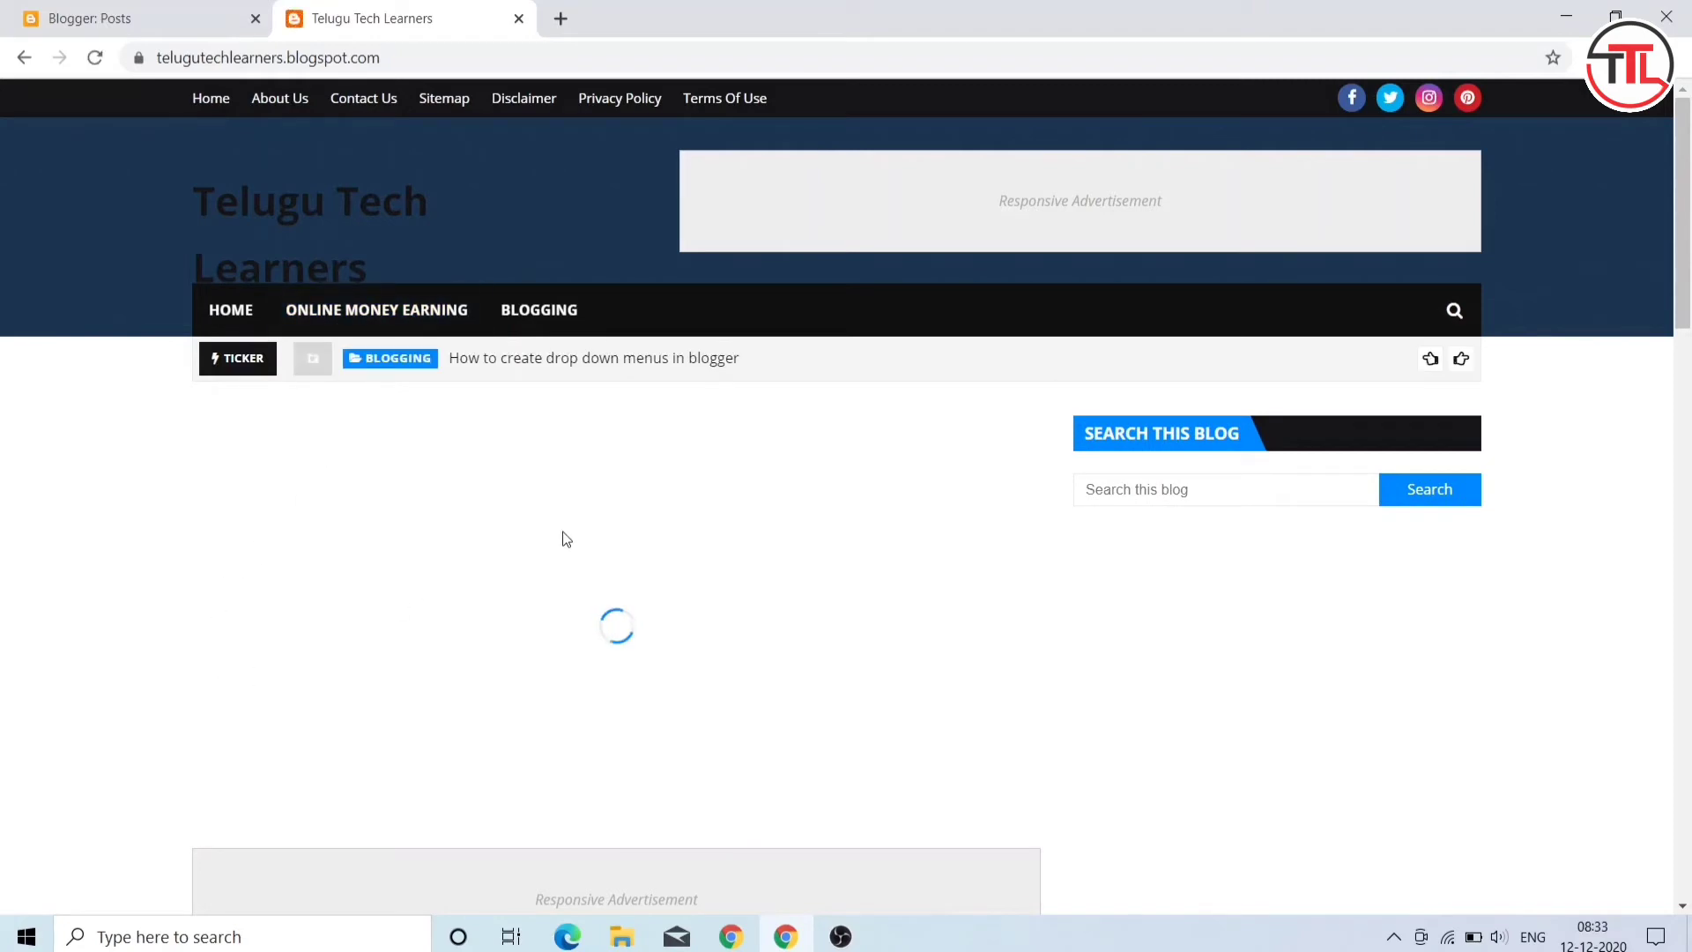
# Step: Test the Blogging menu item on the live blog and look over the posts it lists
pyautogui.scroll(-5, 261, 461)
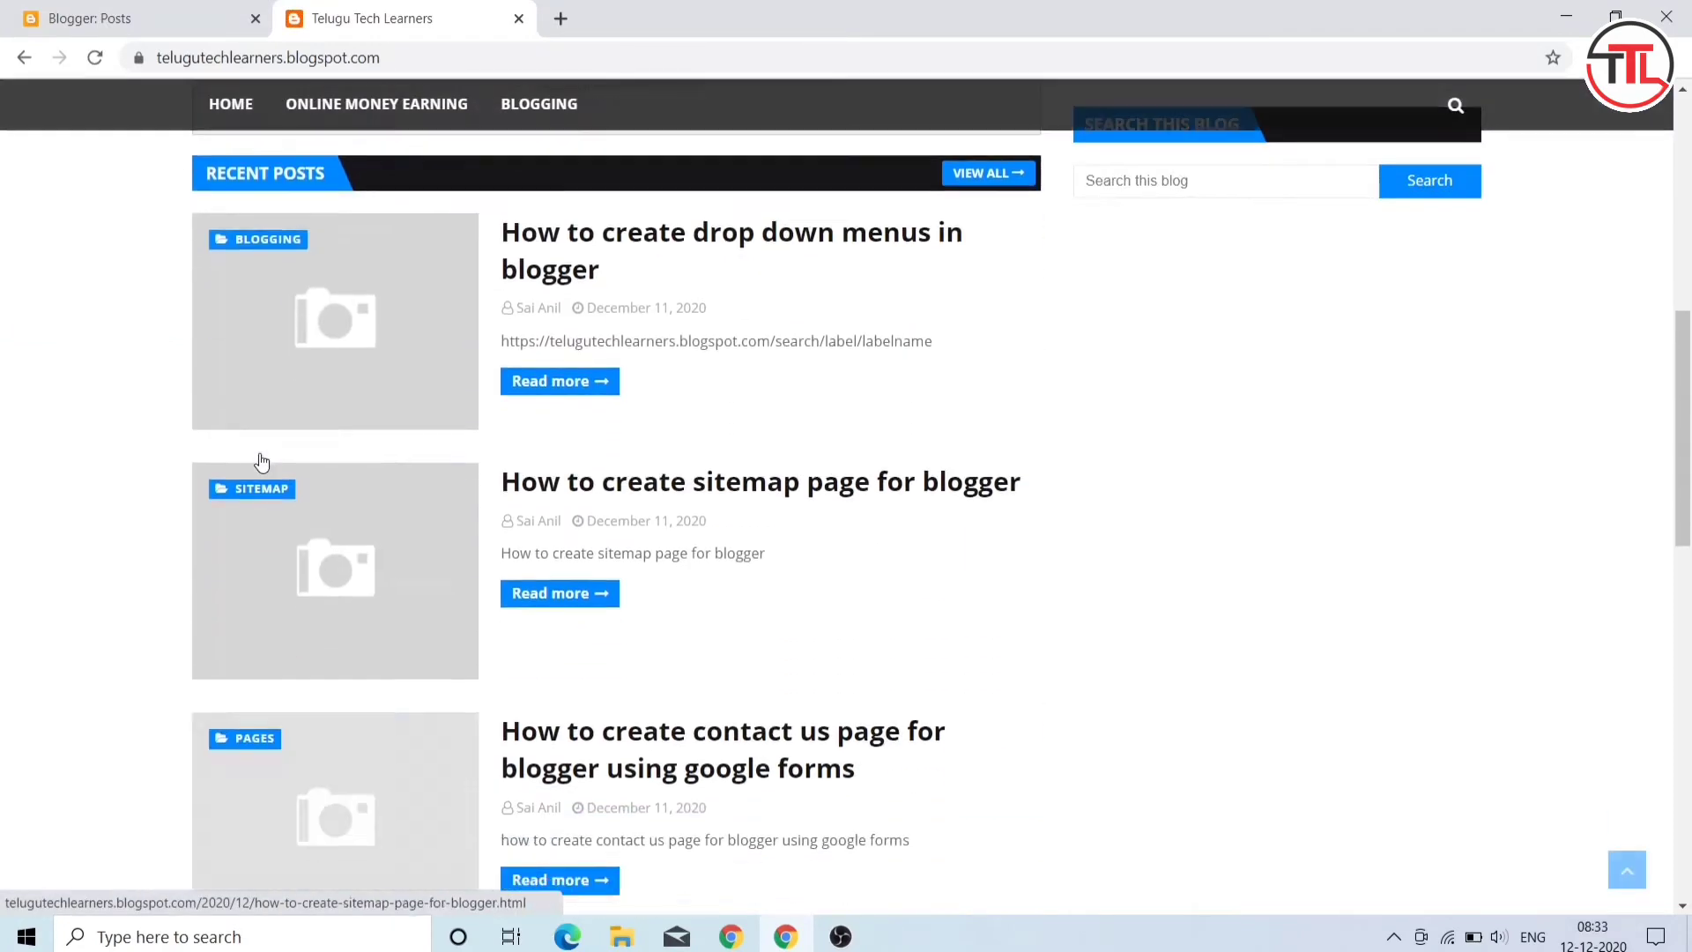
pyautogui.scroll(5, 261, 460)
pyautogui.click(539, 310)
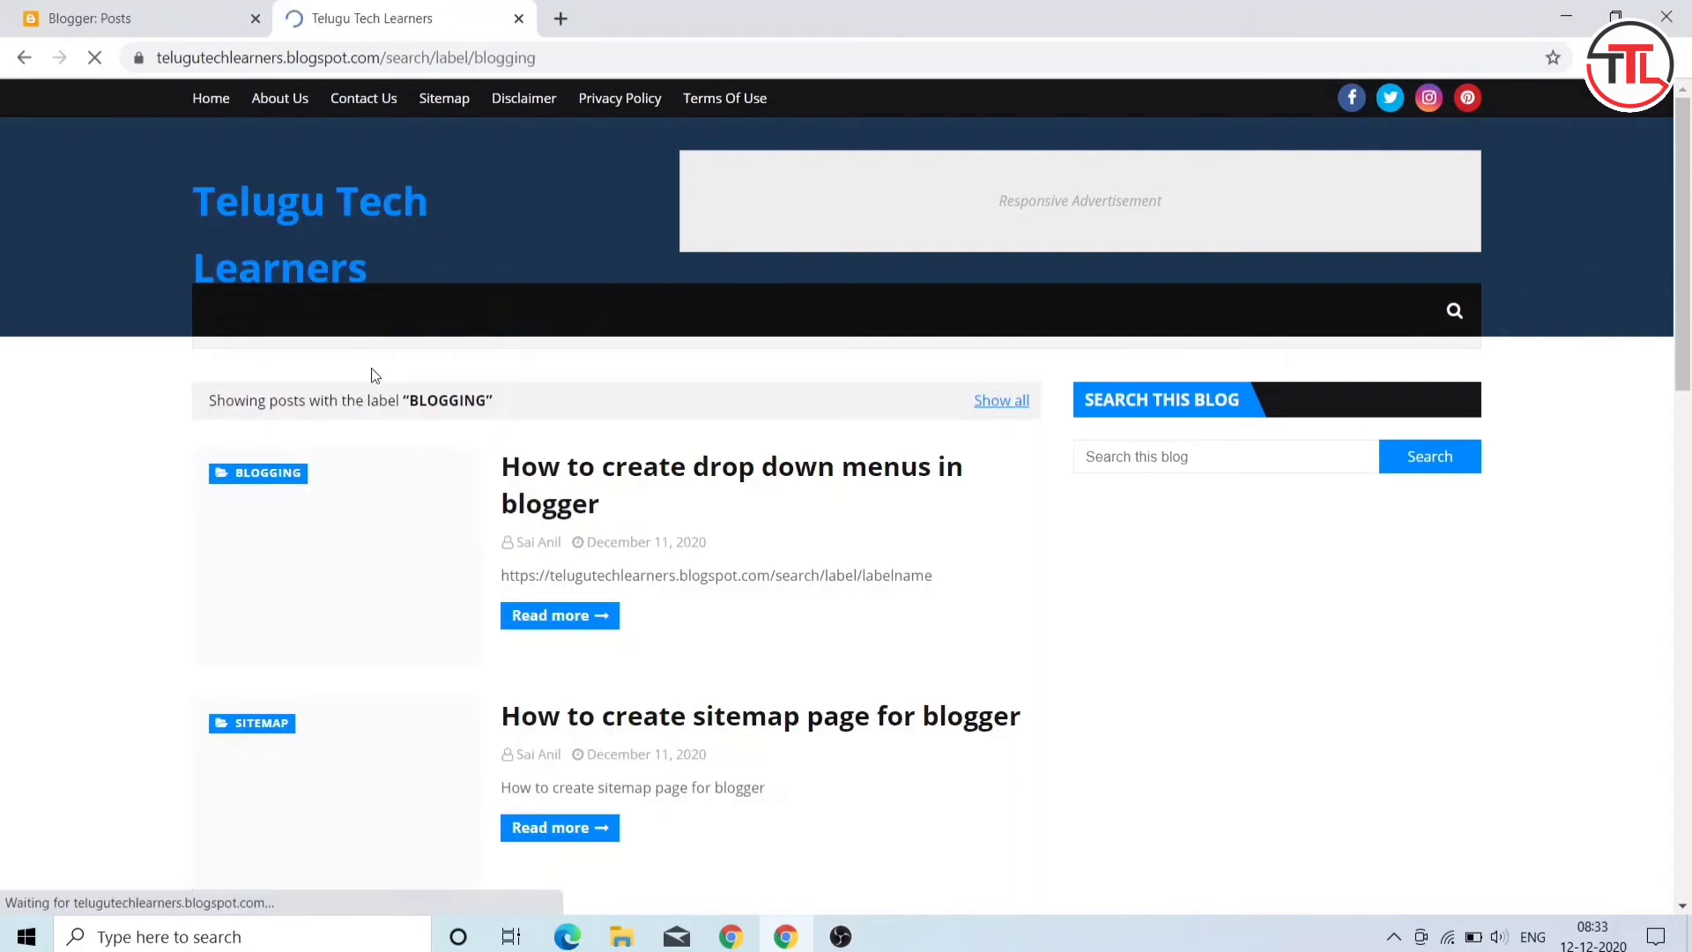
pyautogui.scroll(-3, 498, 617)
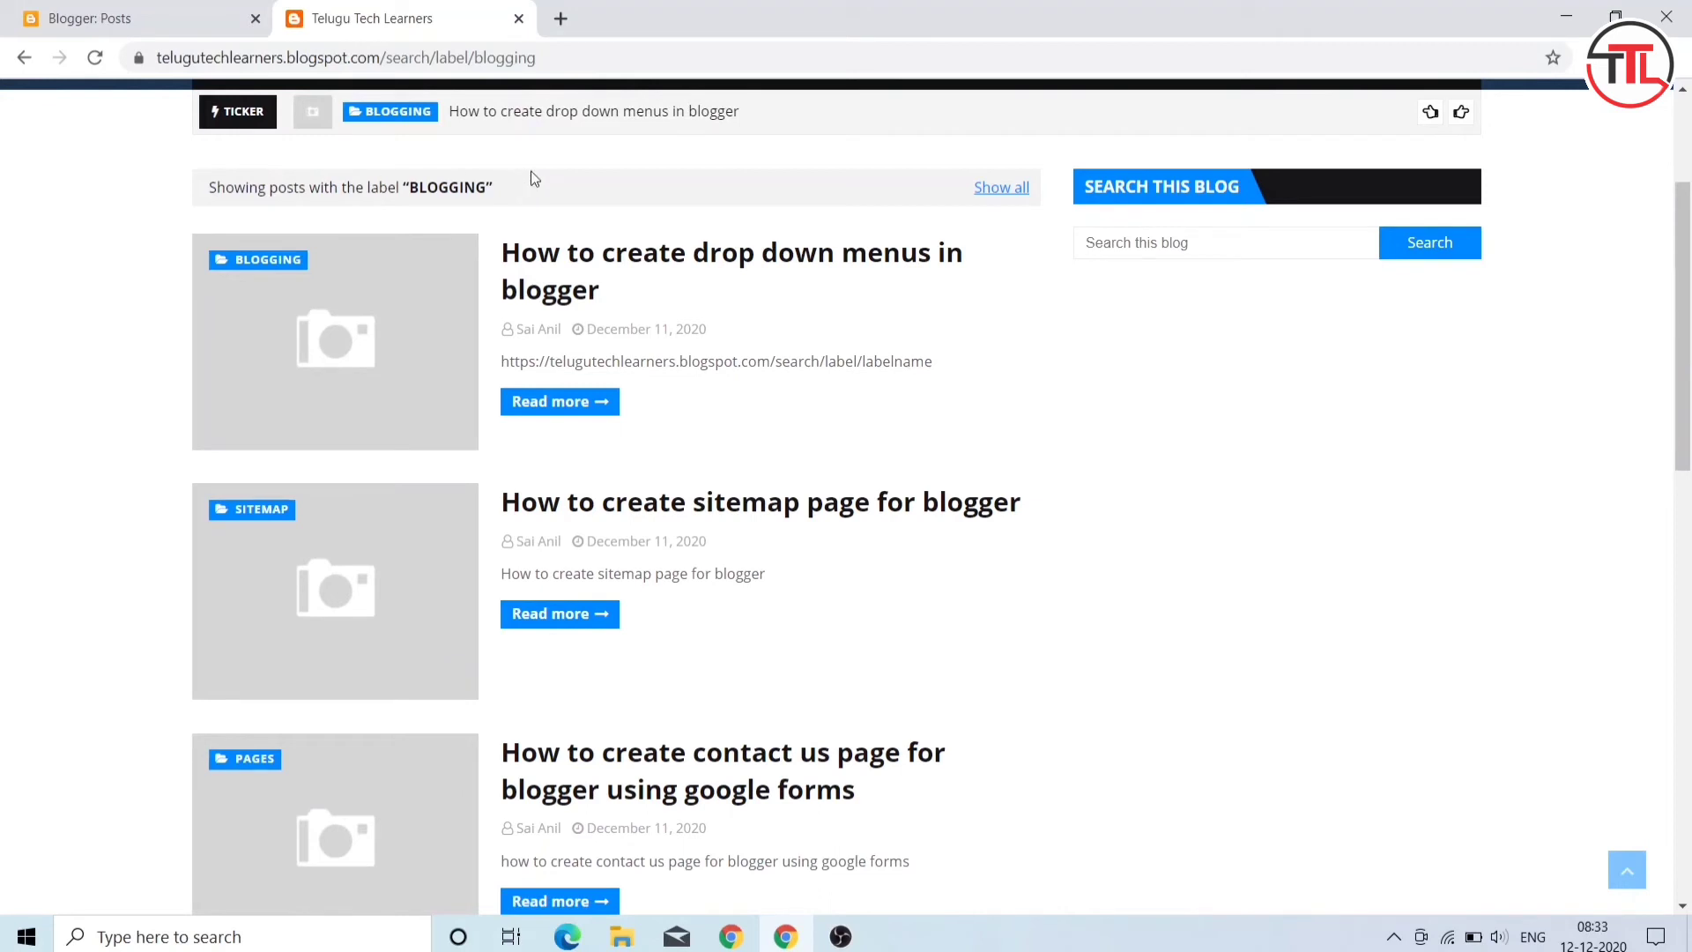
# Step: Examine the label heading and the posts listed under the blogging label on the live blog
pyautogui.moveTo(486, 185); pyautogui.dragTo(204, 203)
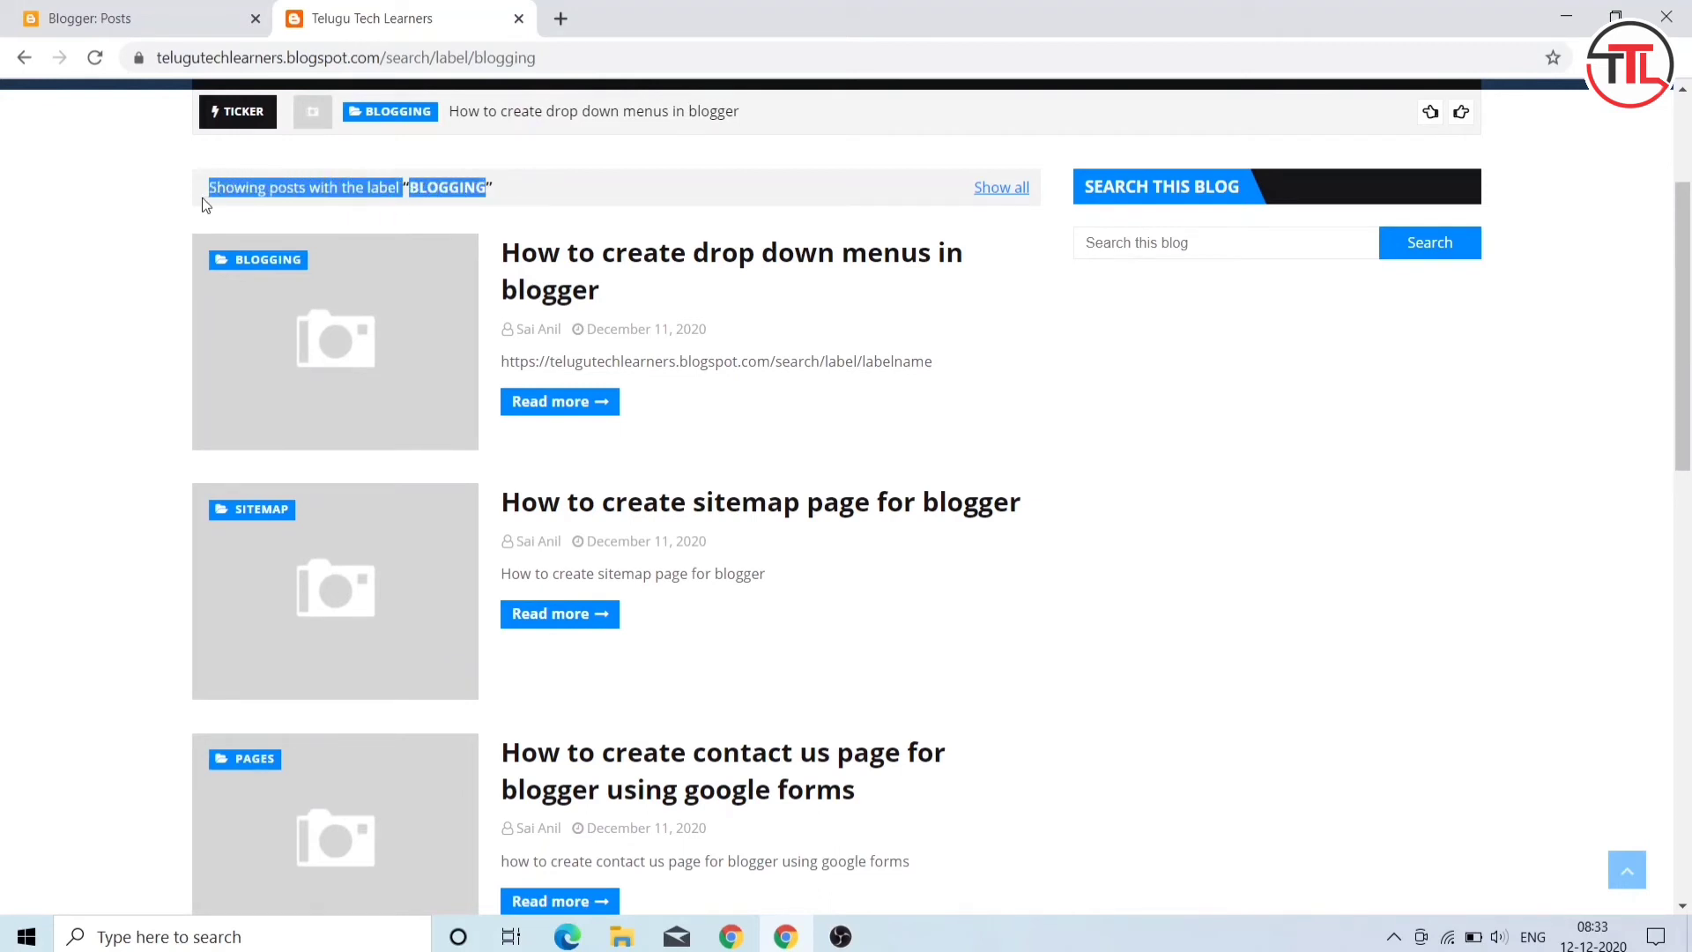
pyautogui.click(534, 185)
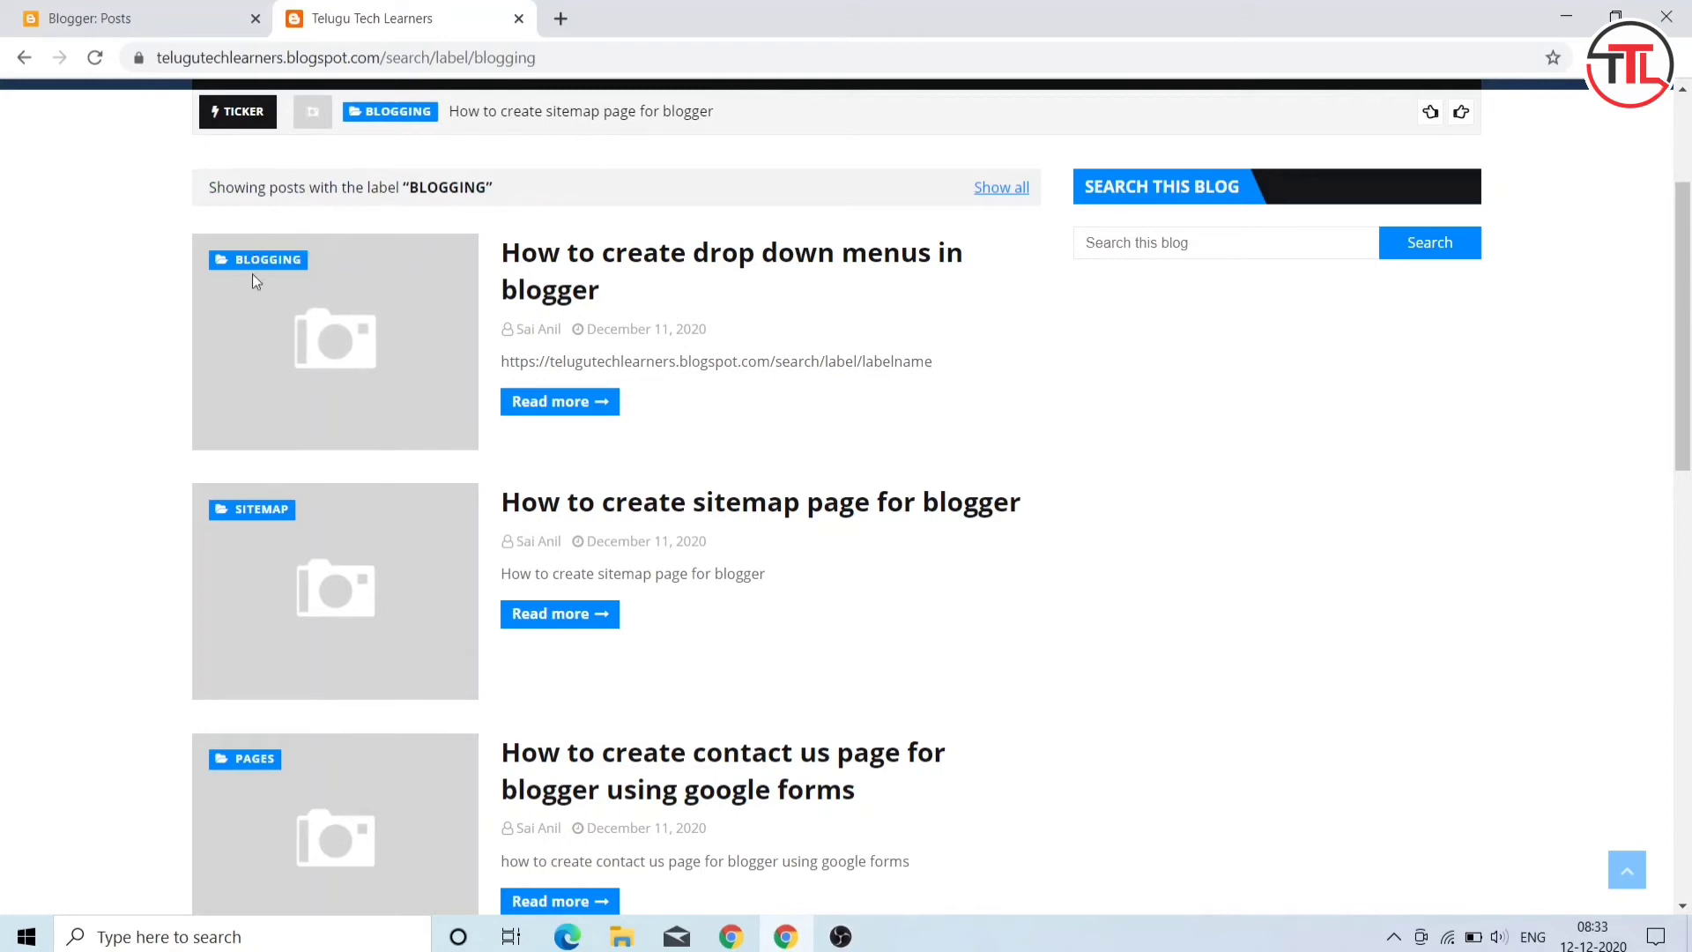
pyautogui.scroll(-3, 281, 642)
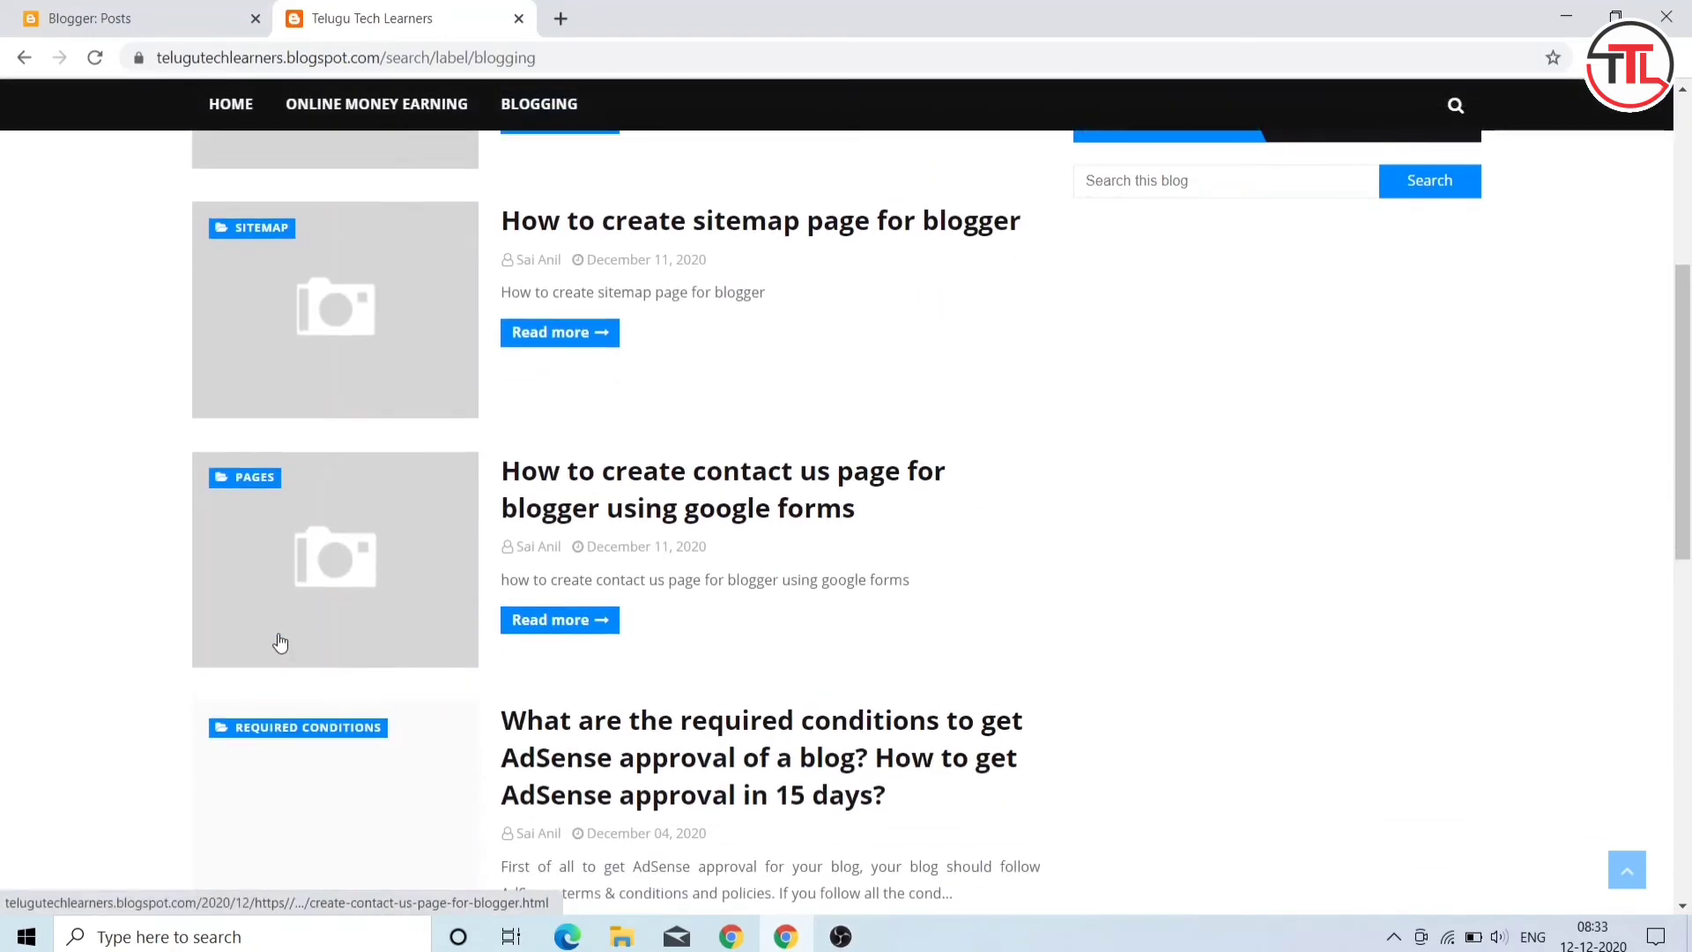
pyautogui.scroll(-8, 281, 642)
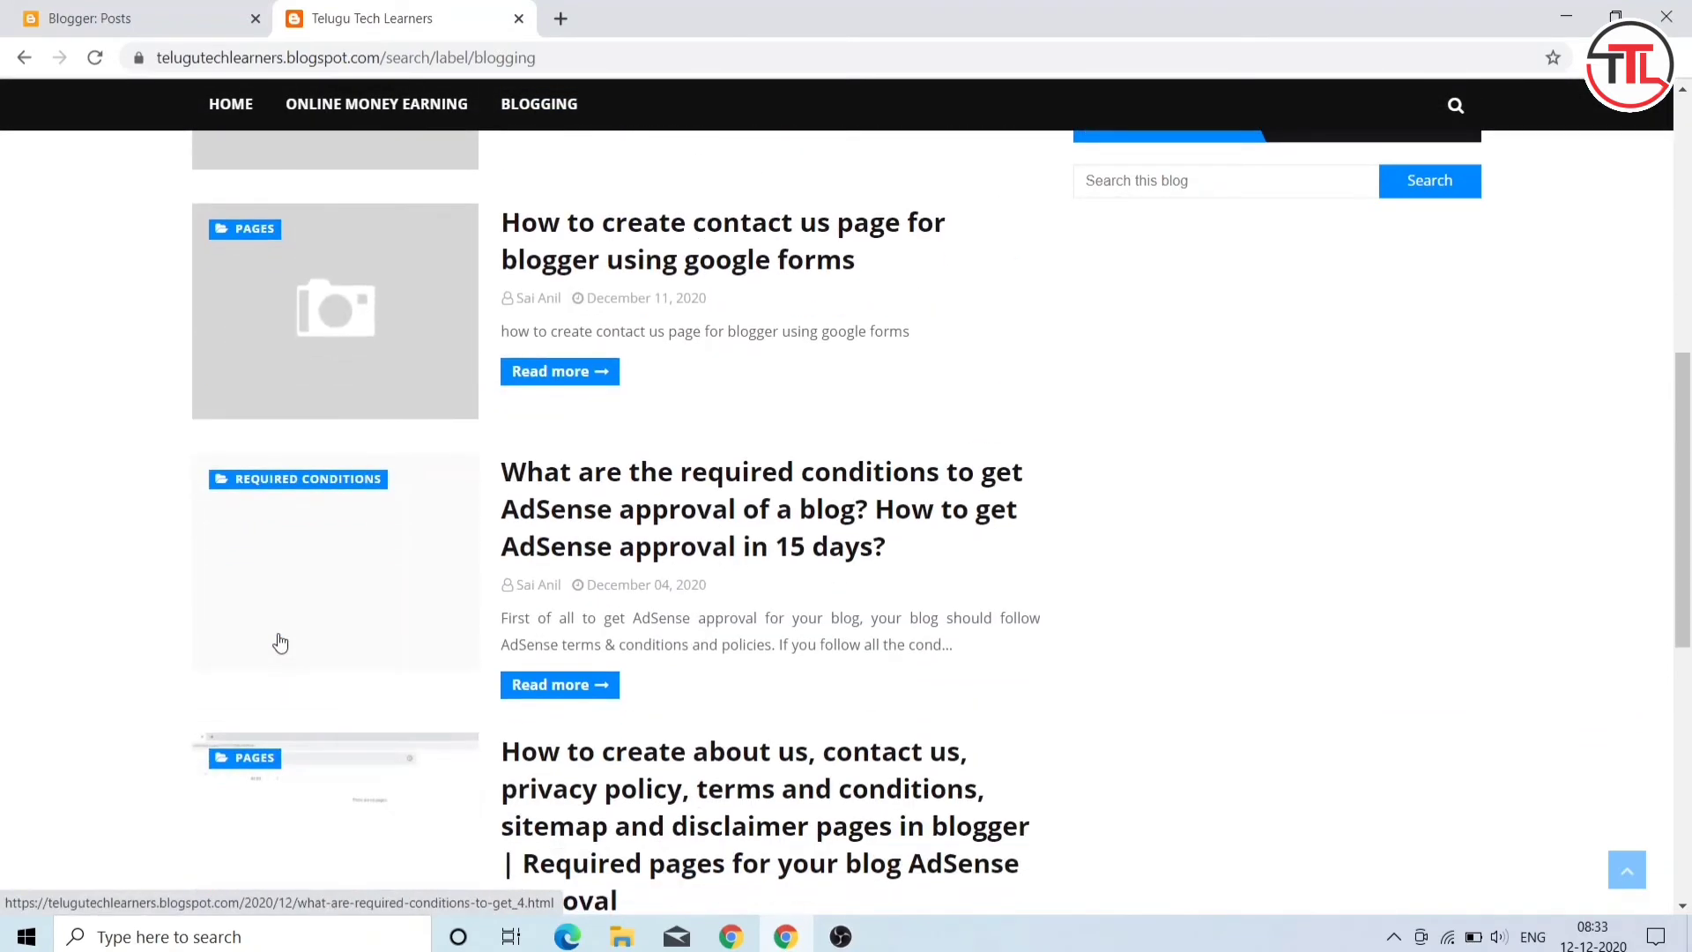
pyautogui.scroll(4, 281, 643)
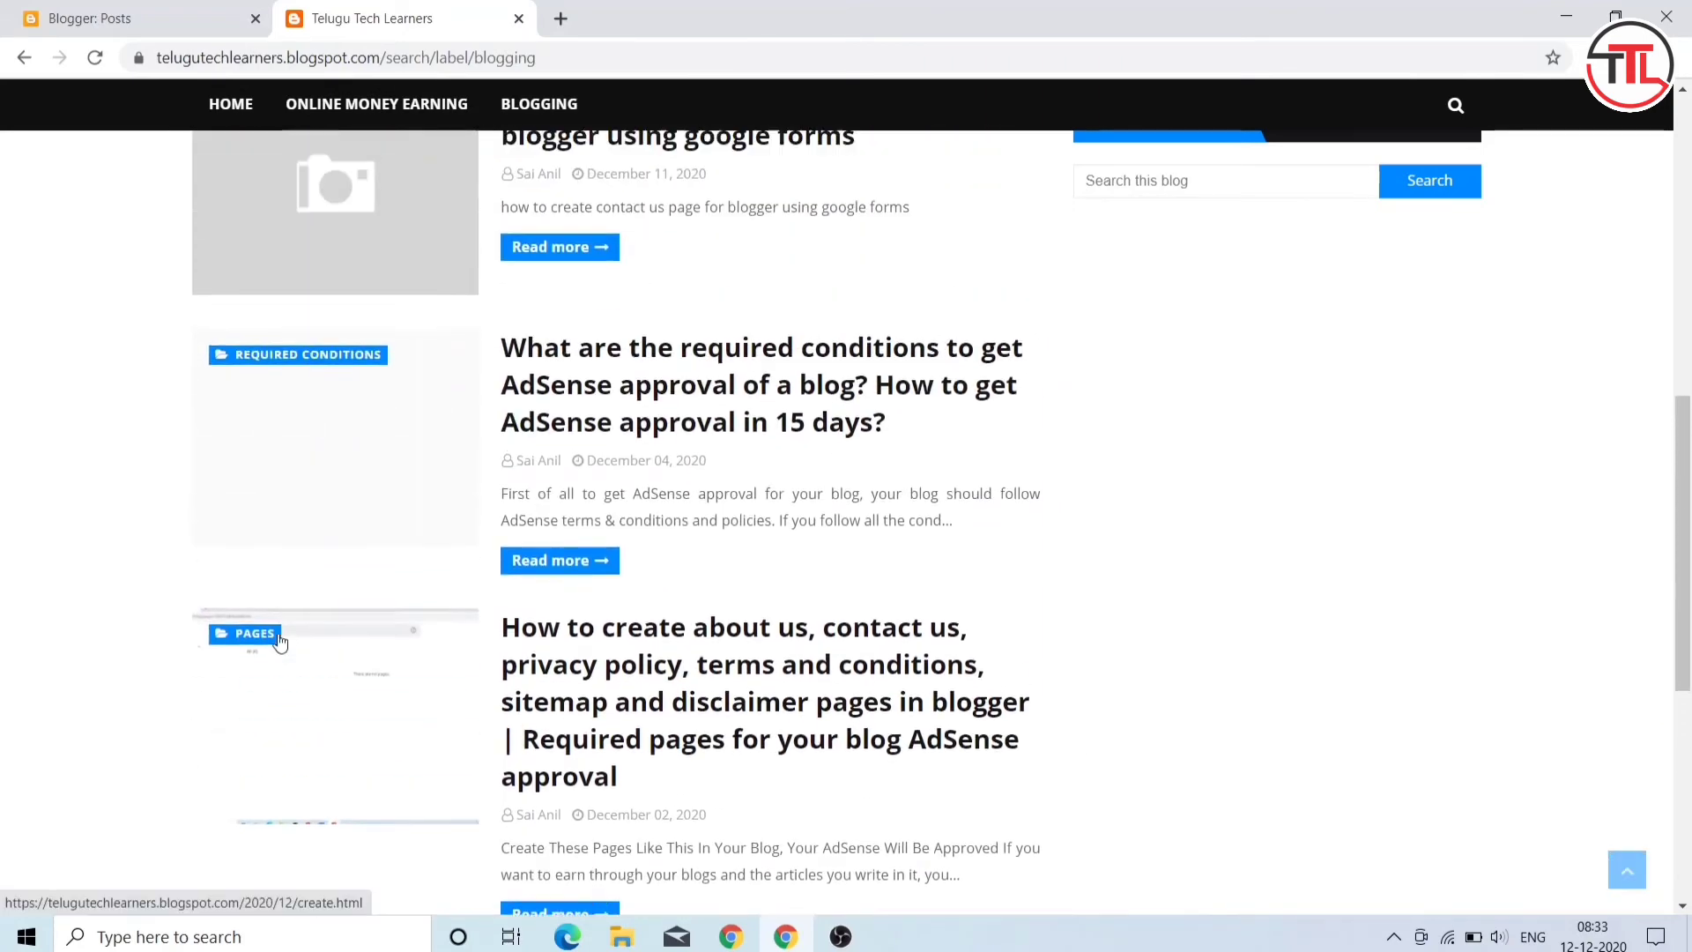
pyautogui.scroll(5, 737, 295)
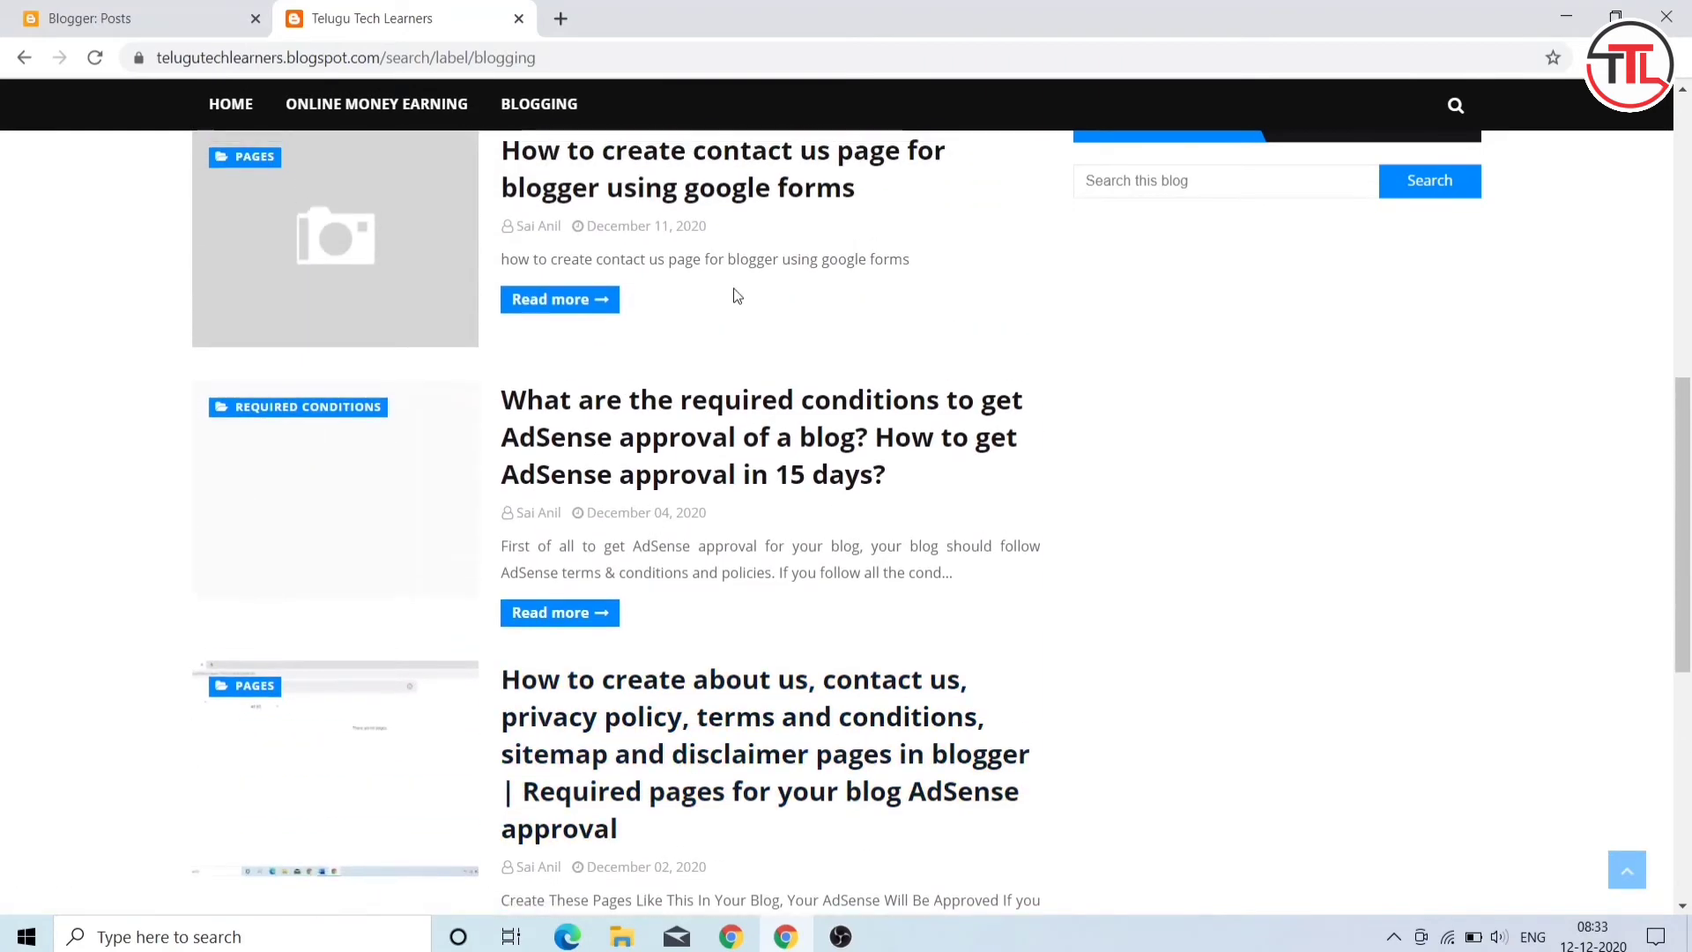
pyautogui.scroll(5, 642, 261)
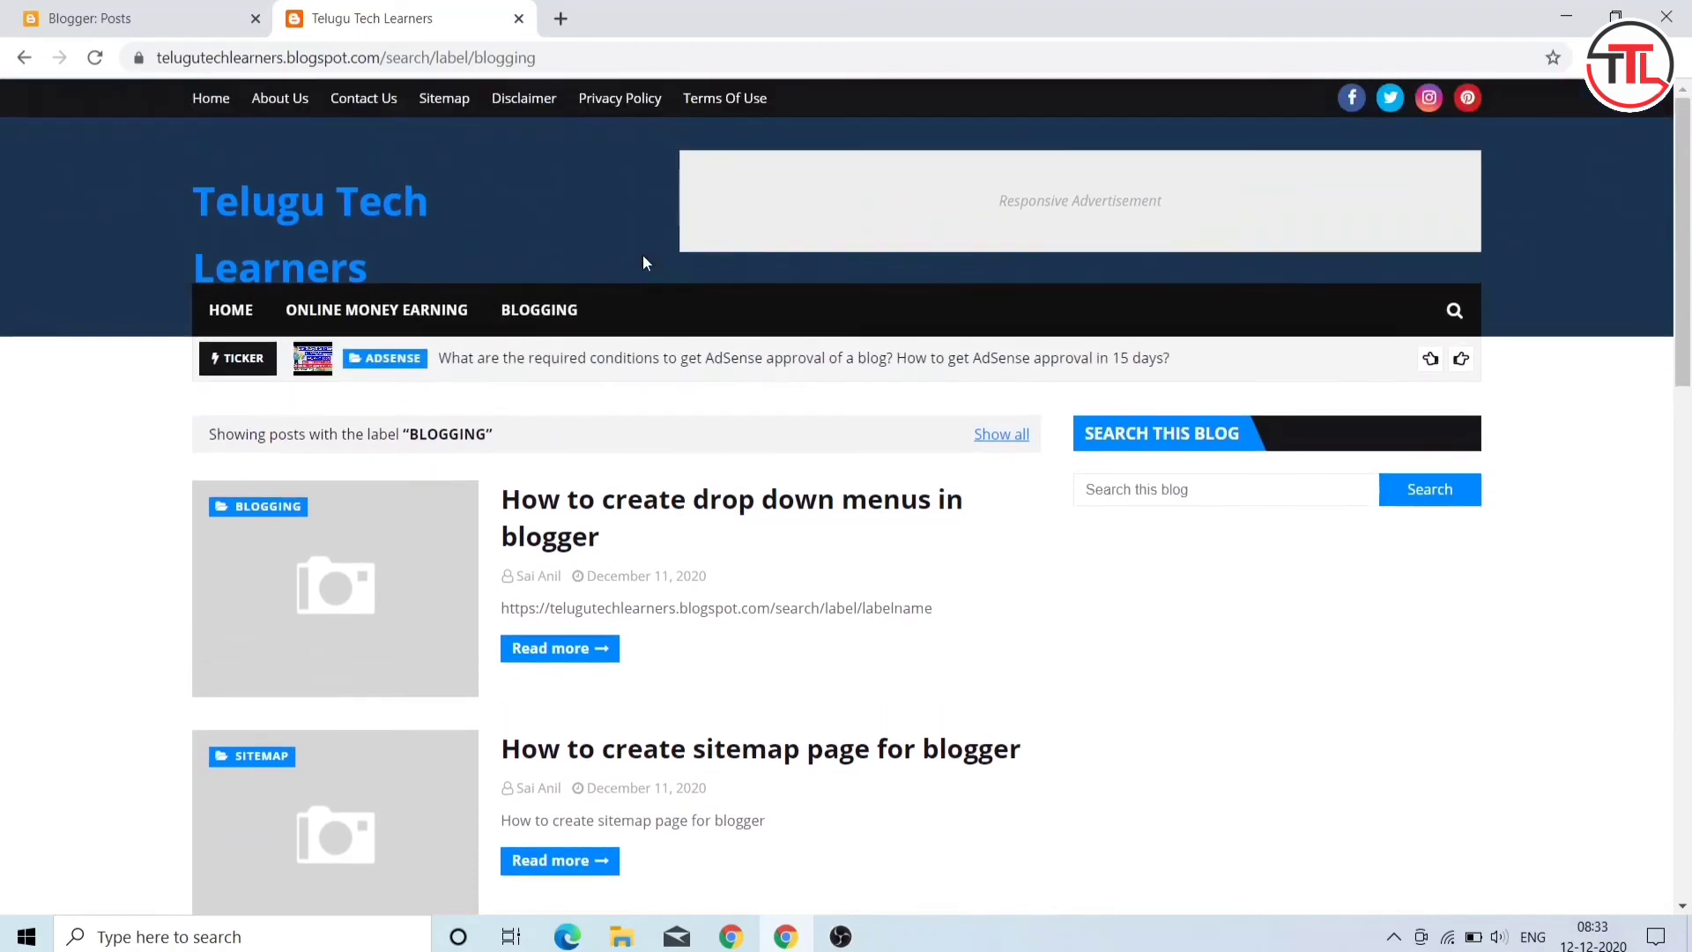
# Step: Open the main menu's link list configuration in Blogger's layout at full size and open the blogging link for editing
pyautogui.click(202, 33)
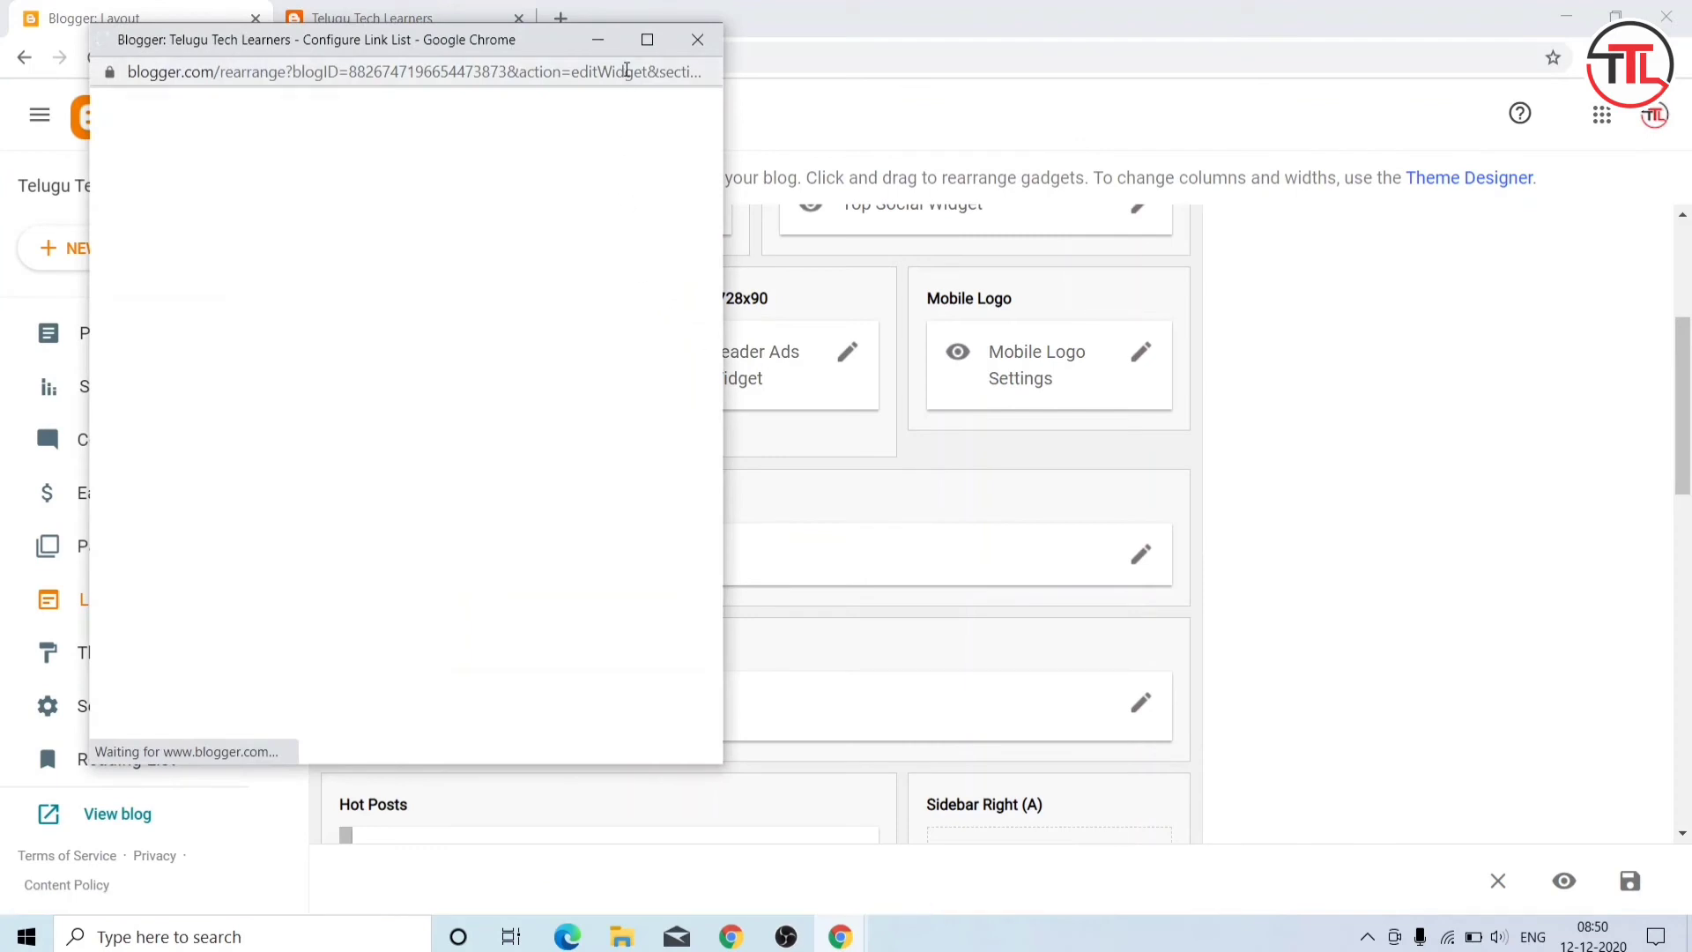
pyautogui.click(647, 39)
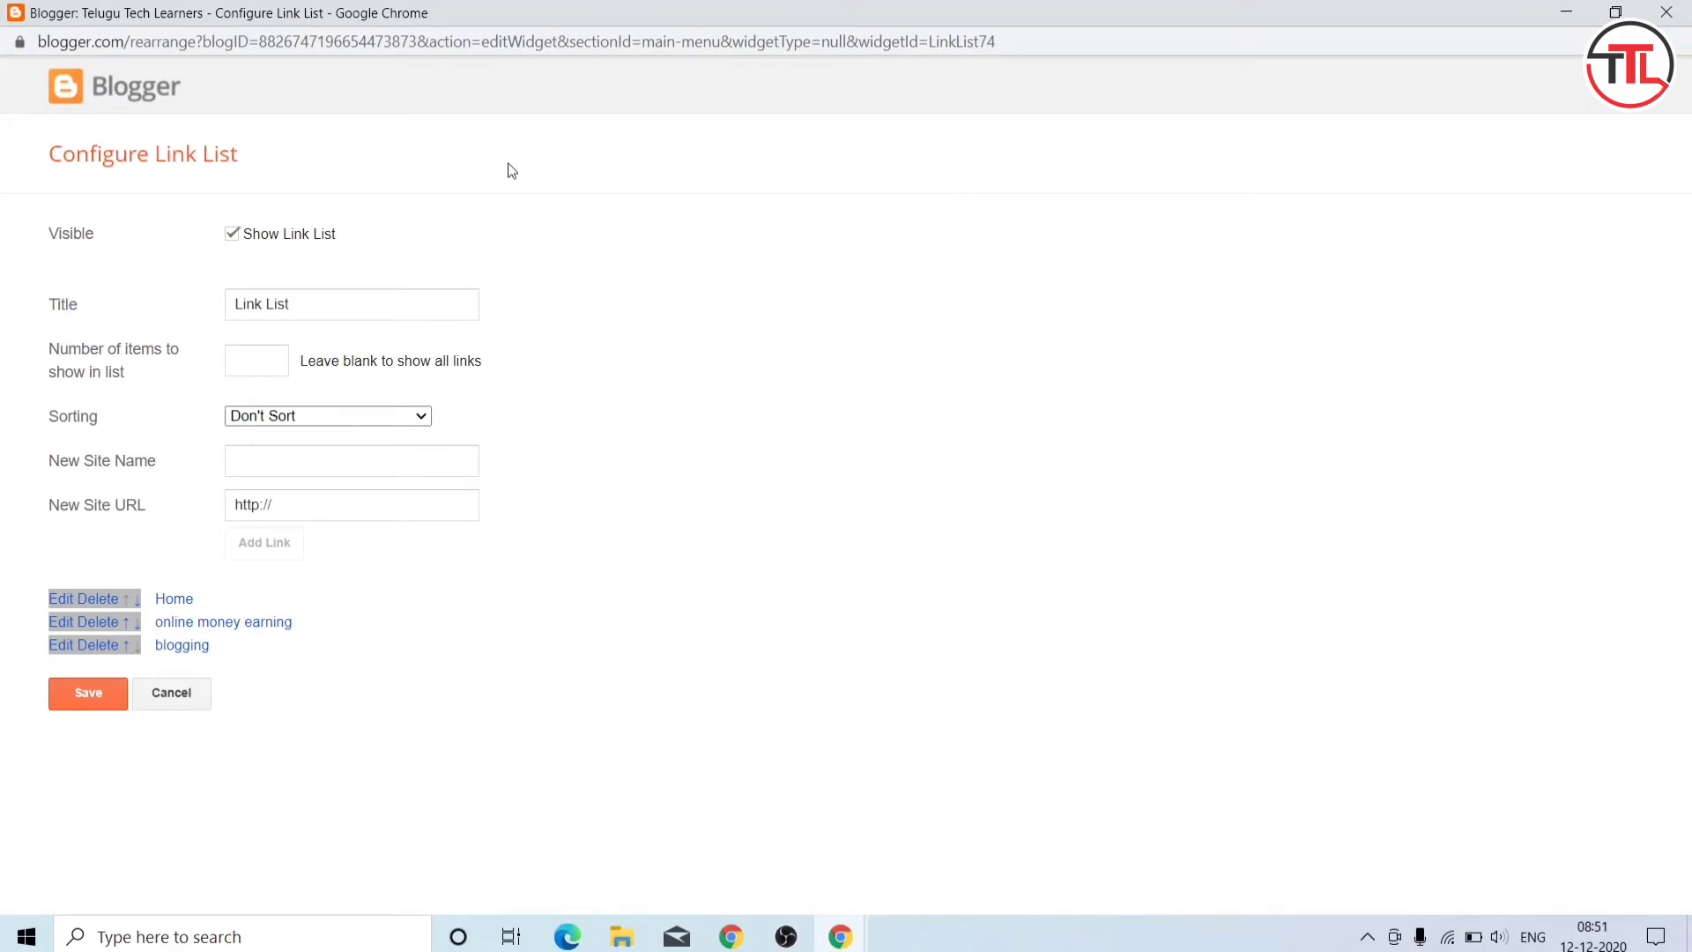
pyautogui.click(60, 648)
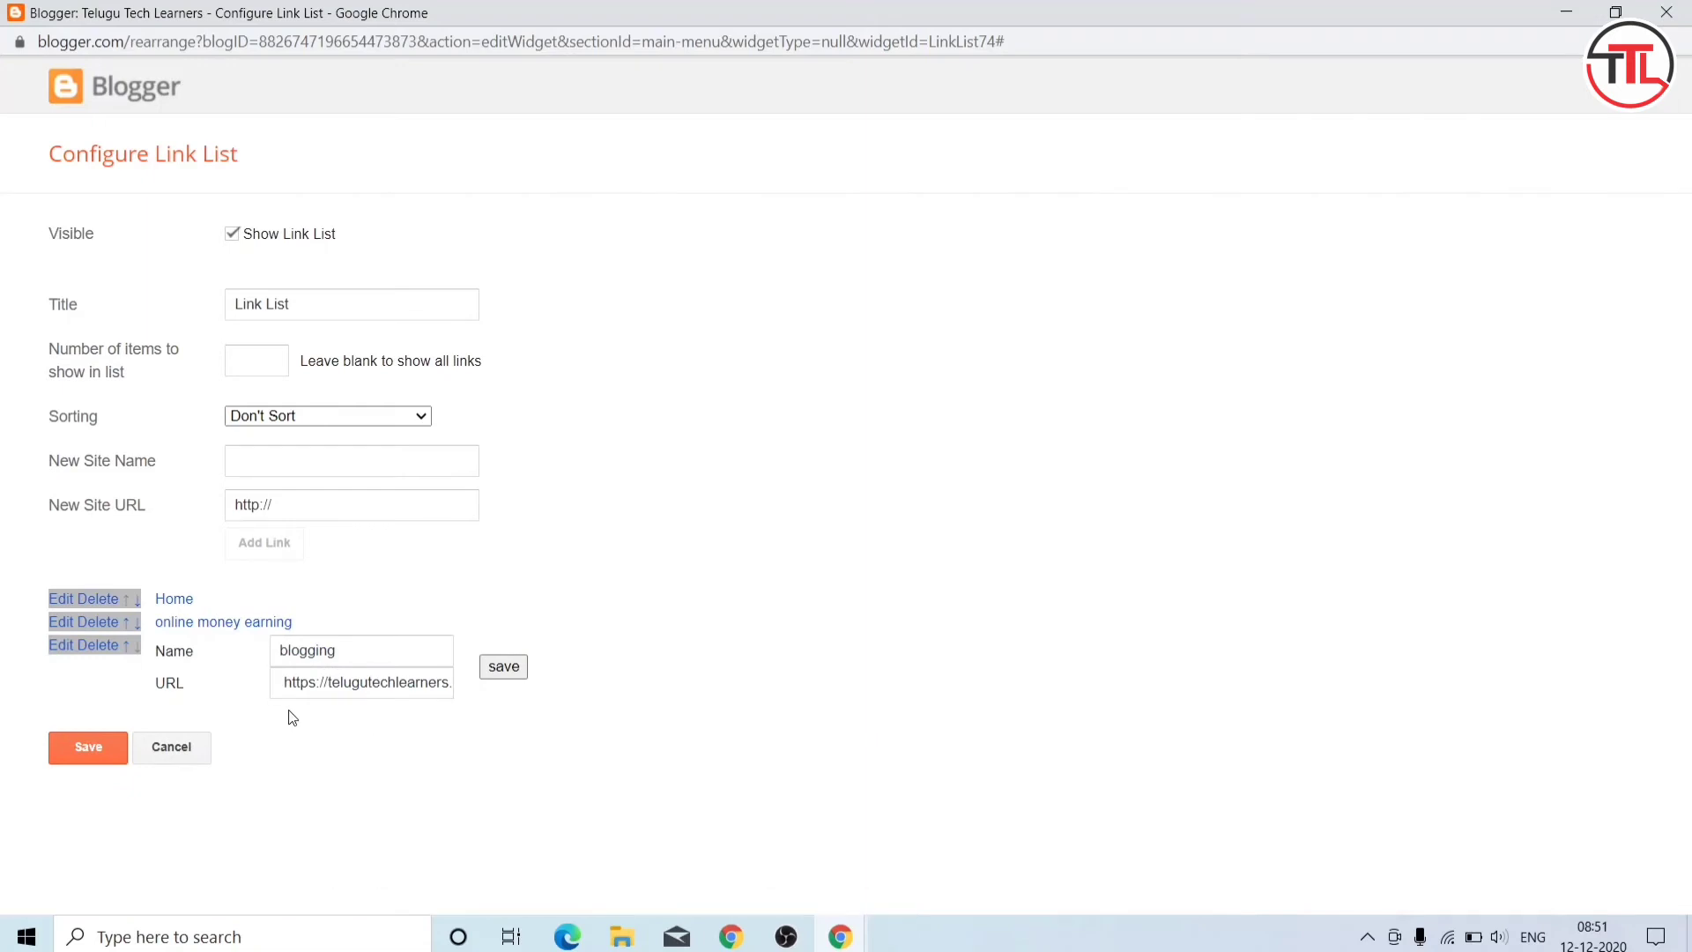
pyautogui.click(270, 464)
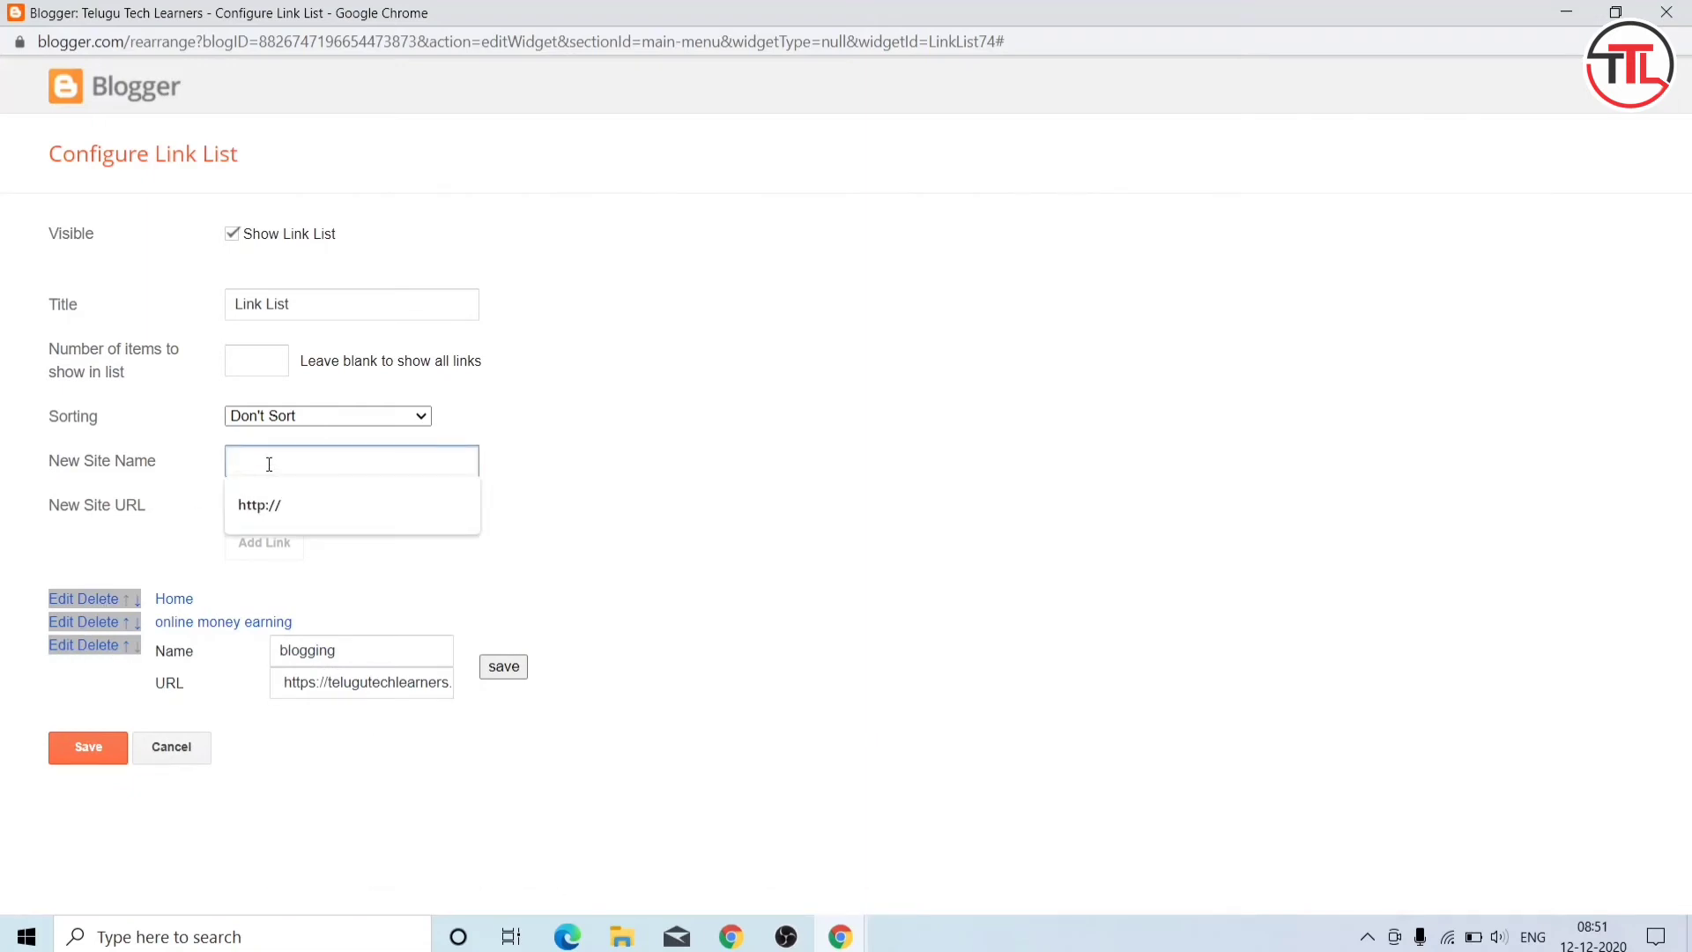
pyautogui.write('pages')
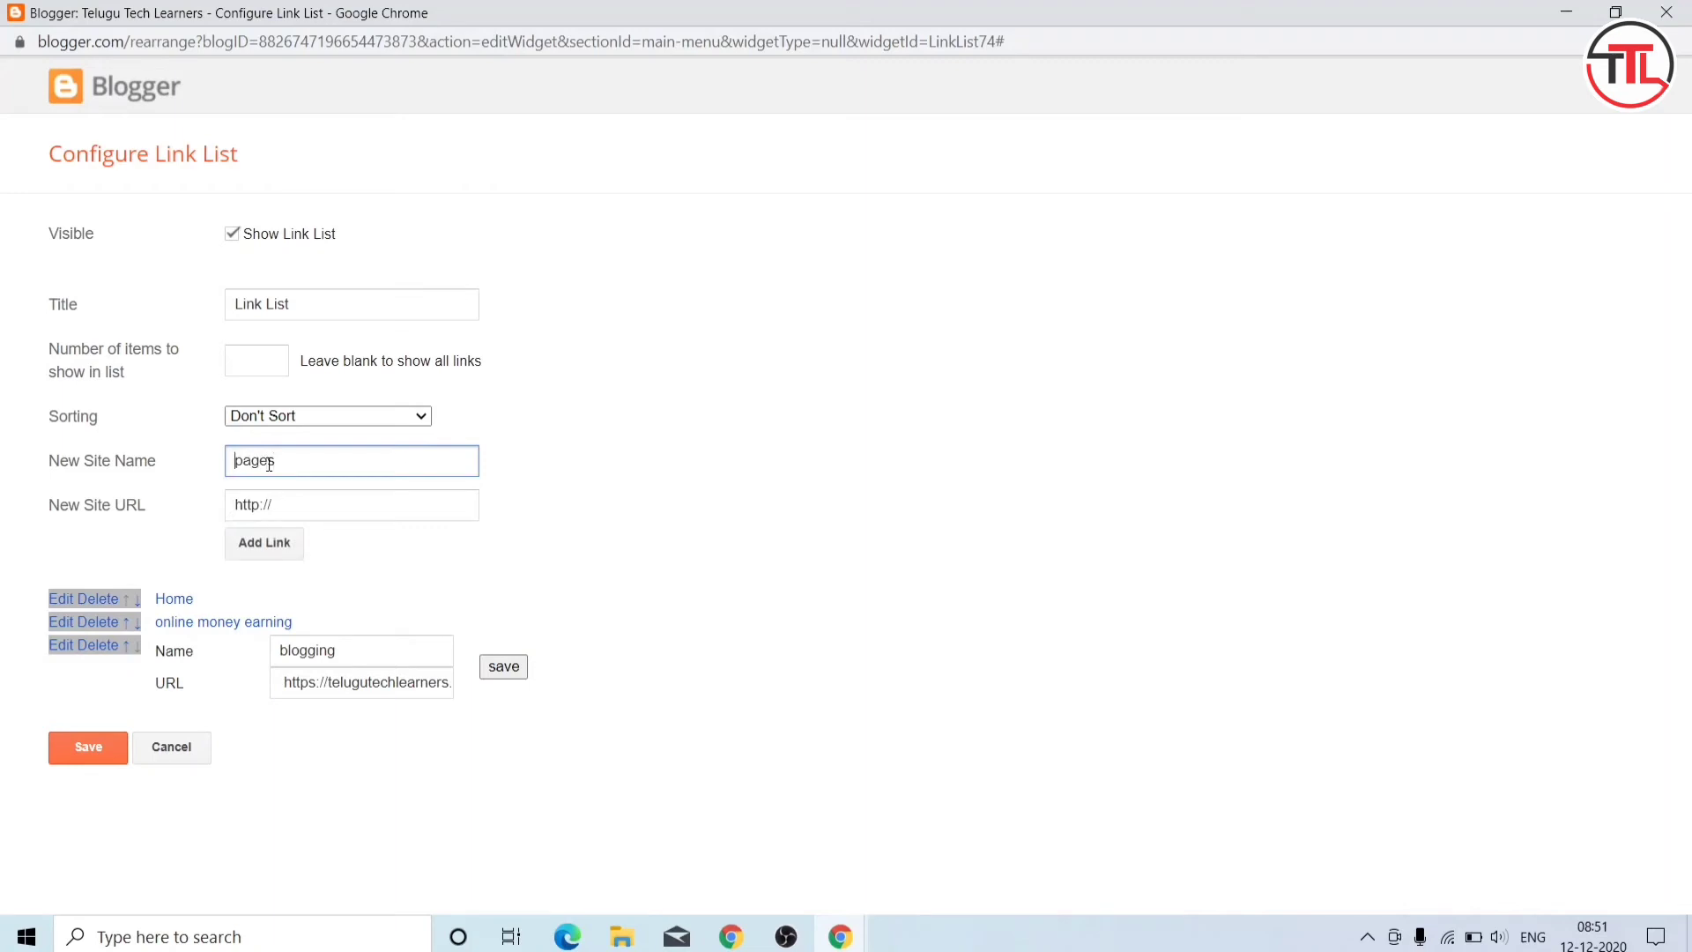
pyautogui.press('Home')
pyautogui.write('_')
pyautogui.scroll(10, 274, 457)
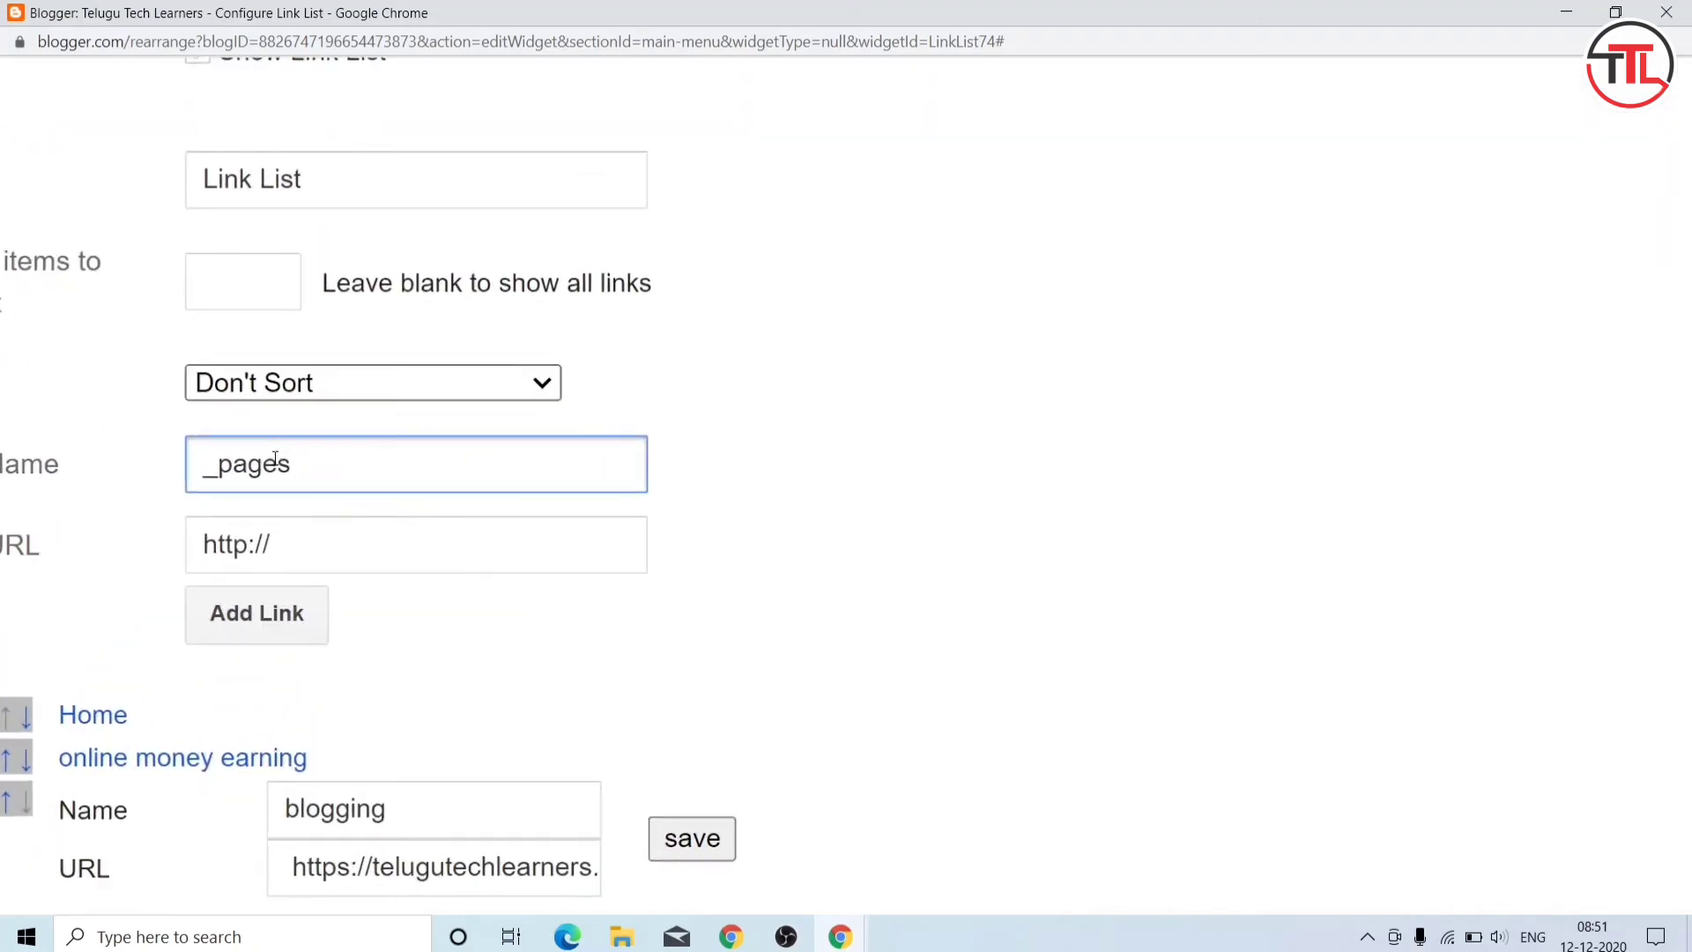
pyautogui.moveTo(182, 476); pyautogui.dragTo(347, 487)
pyautogui.click(350, 490)
pyautogui.doubleClick(350, 490)
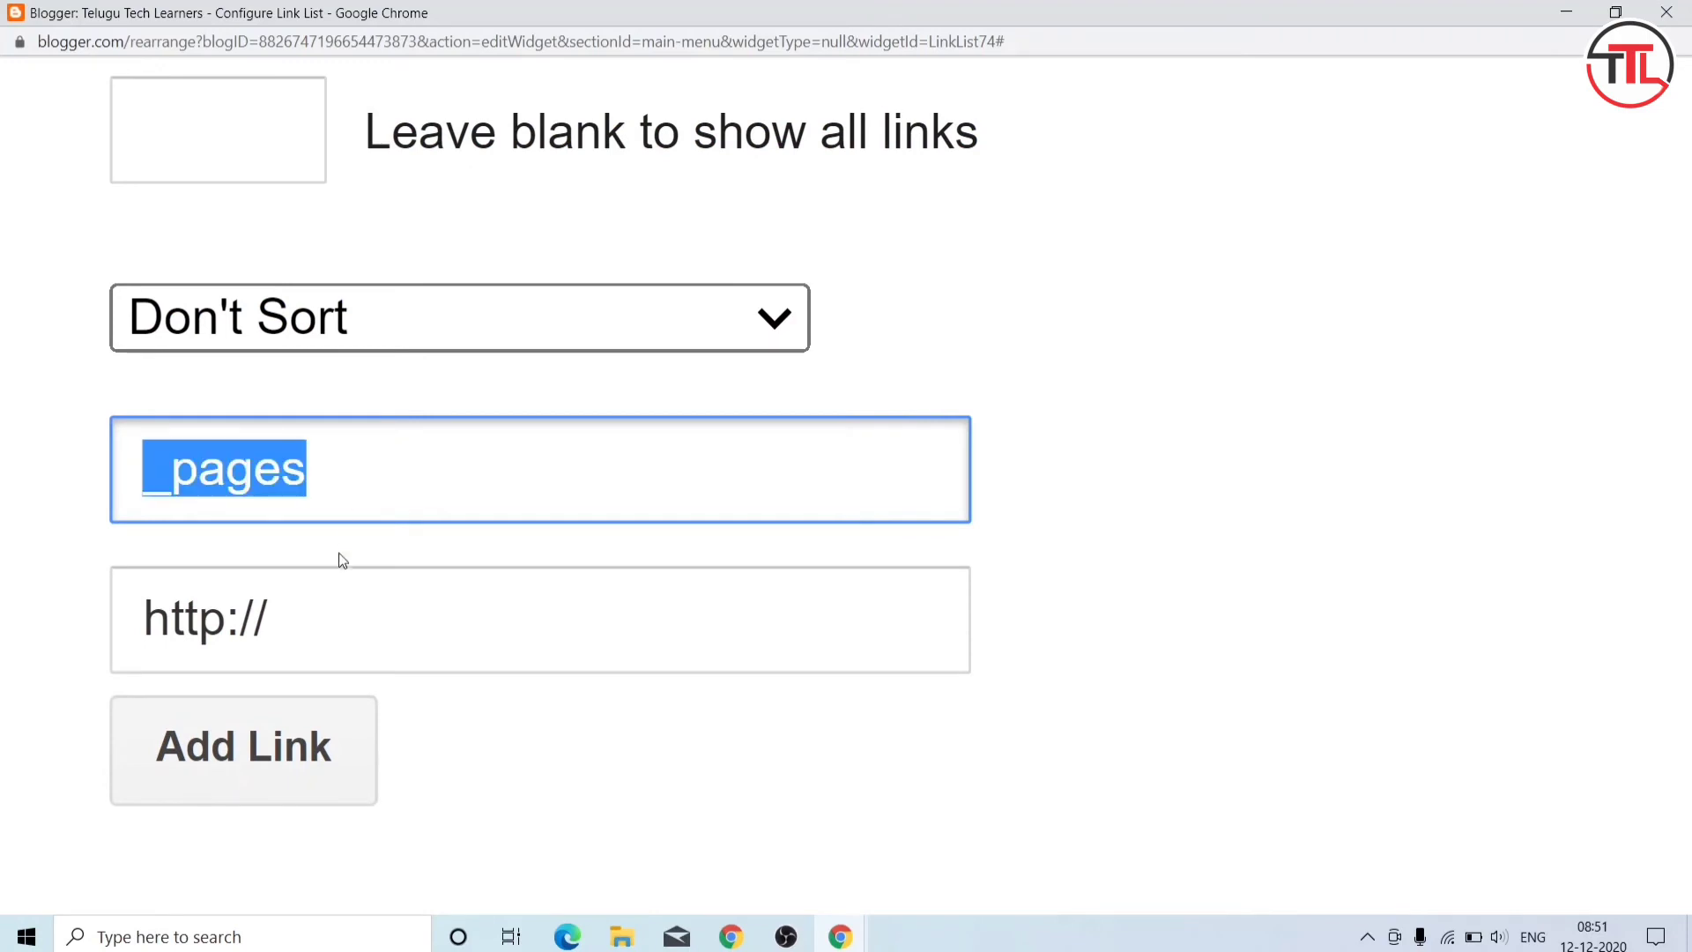
pyautogui.click(352, 464)
pyautogui.click(333, 631)
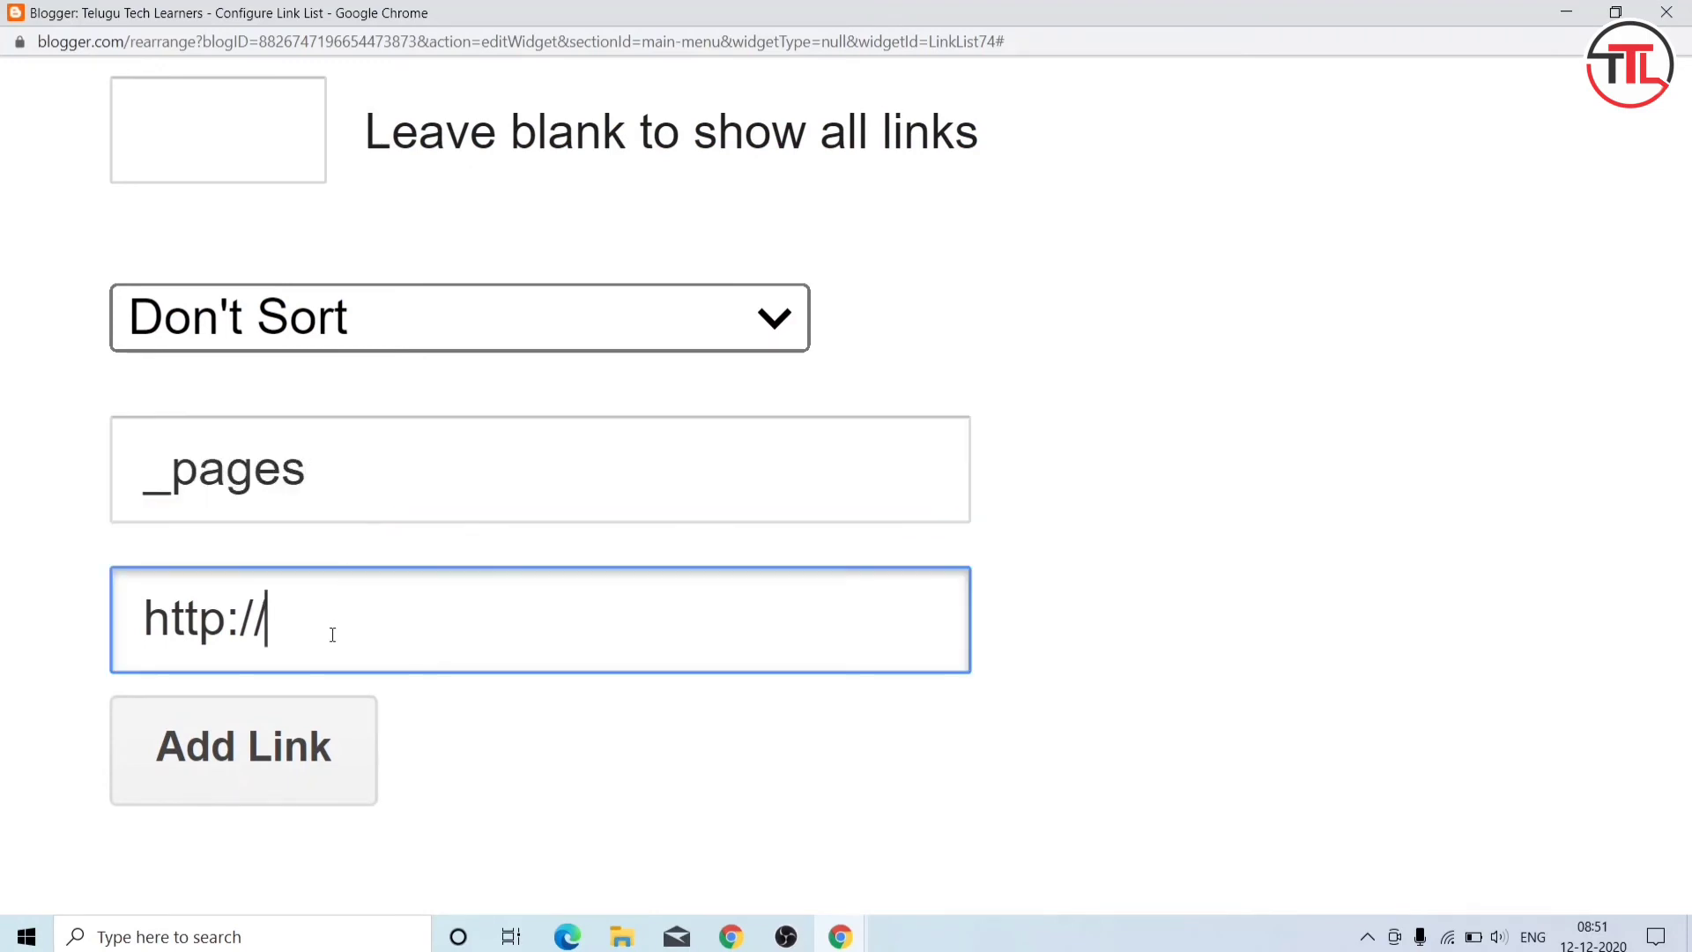
pyautogui.scroll(-2, 332, 635)
pyautogui.scroll(-6, 333, 635)
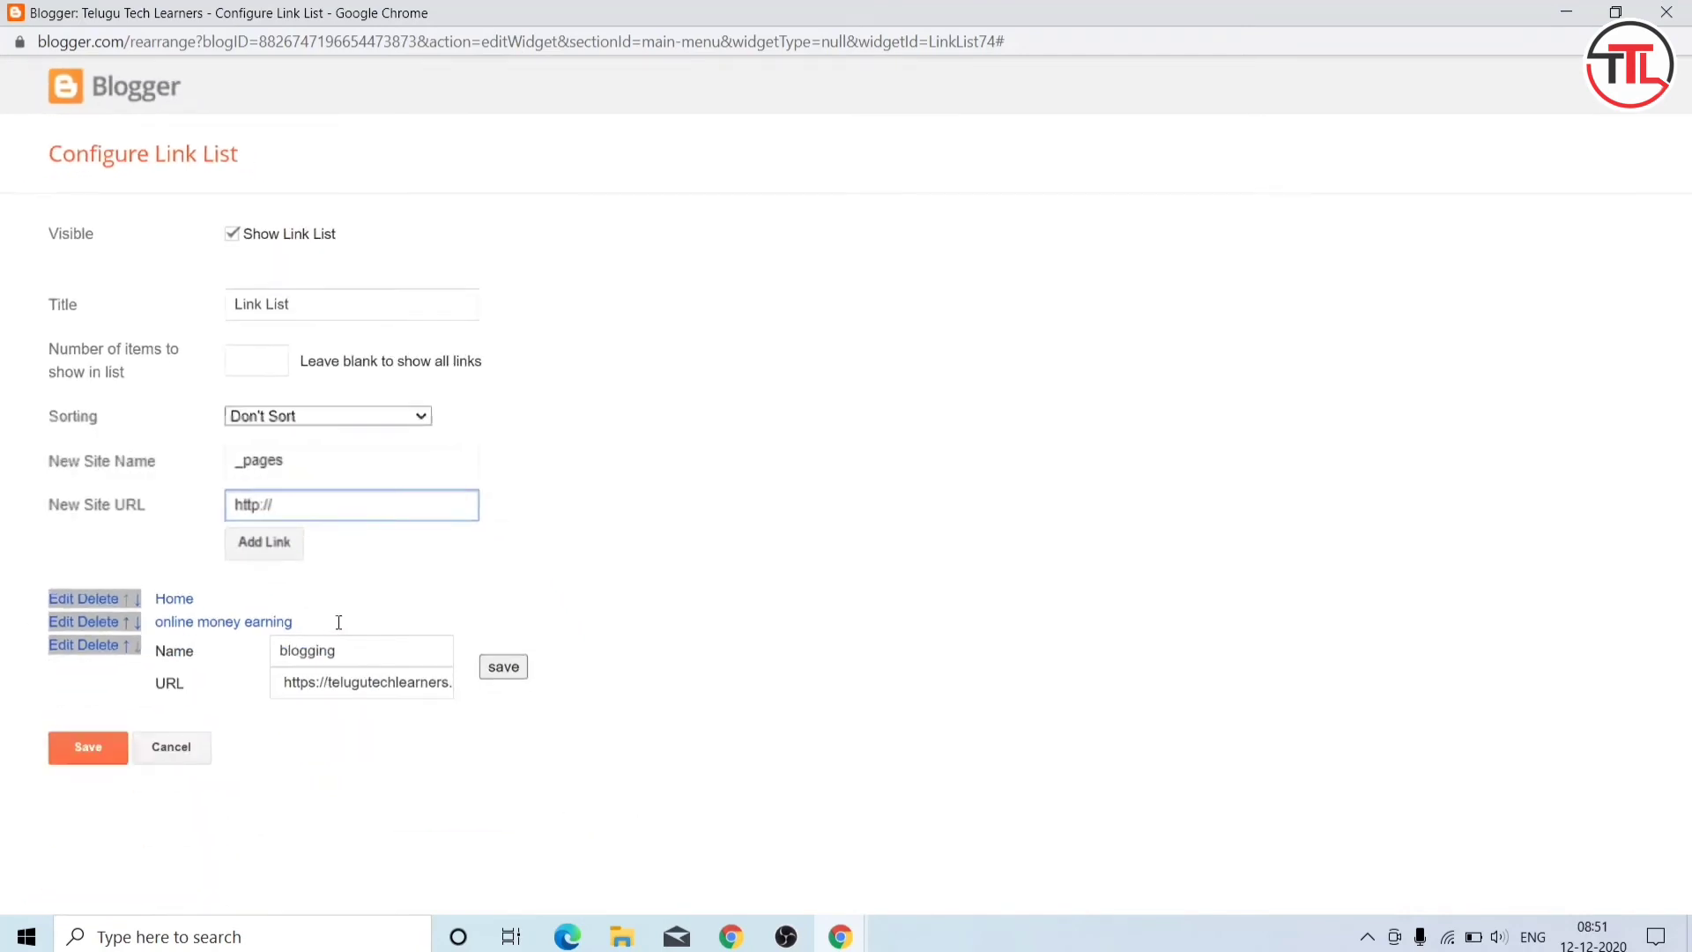
pyautogui.click(264, 542)
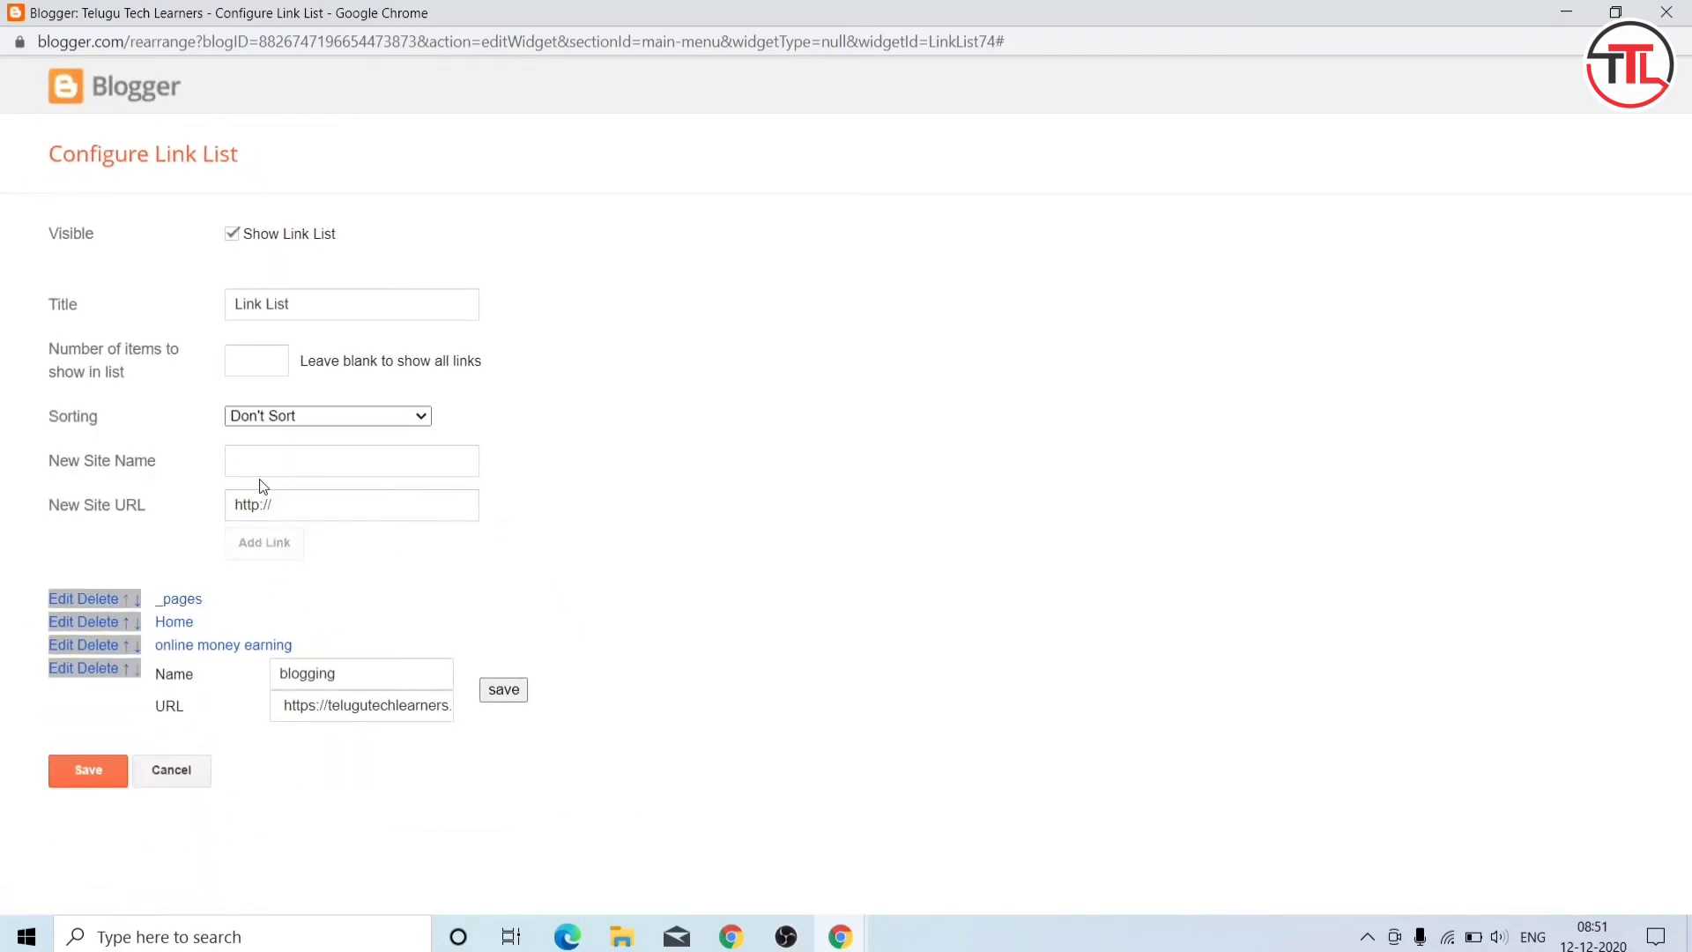
pyautogui.click(262, 454)
pyautogui.click(261, 454)
pyautogui.click(261, 452)
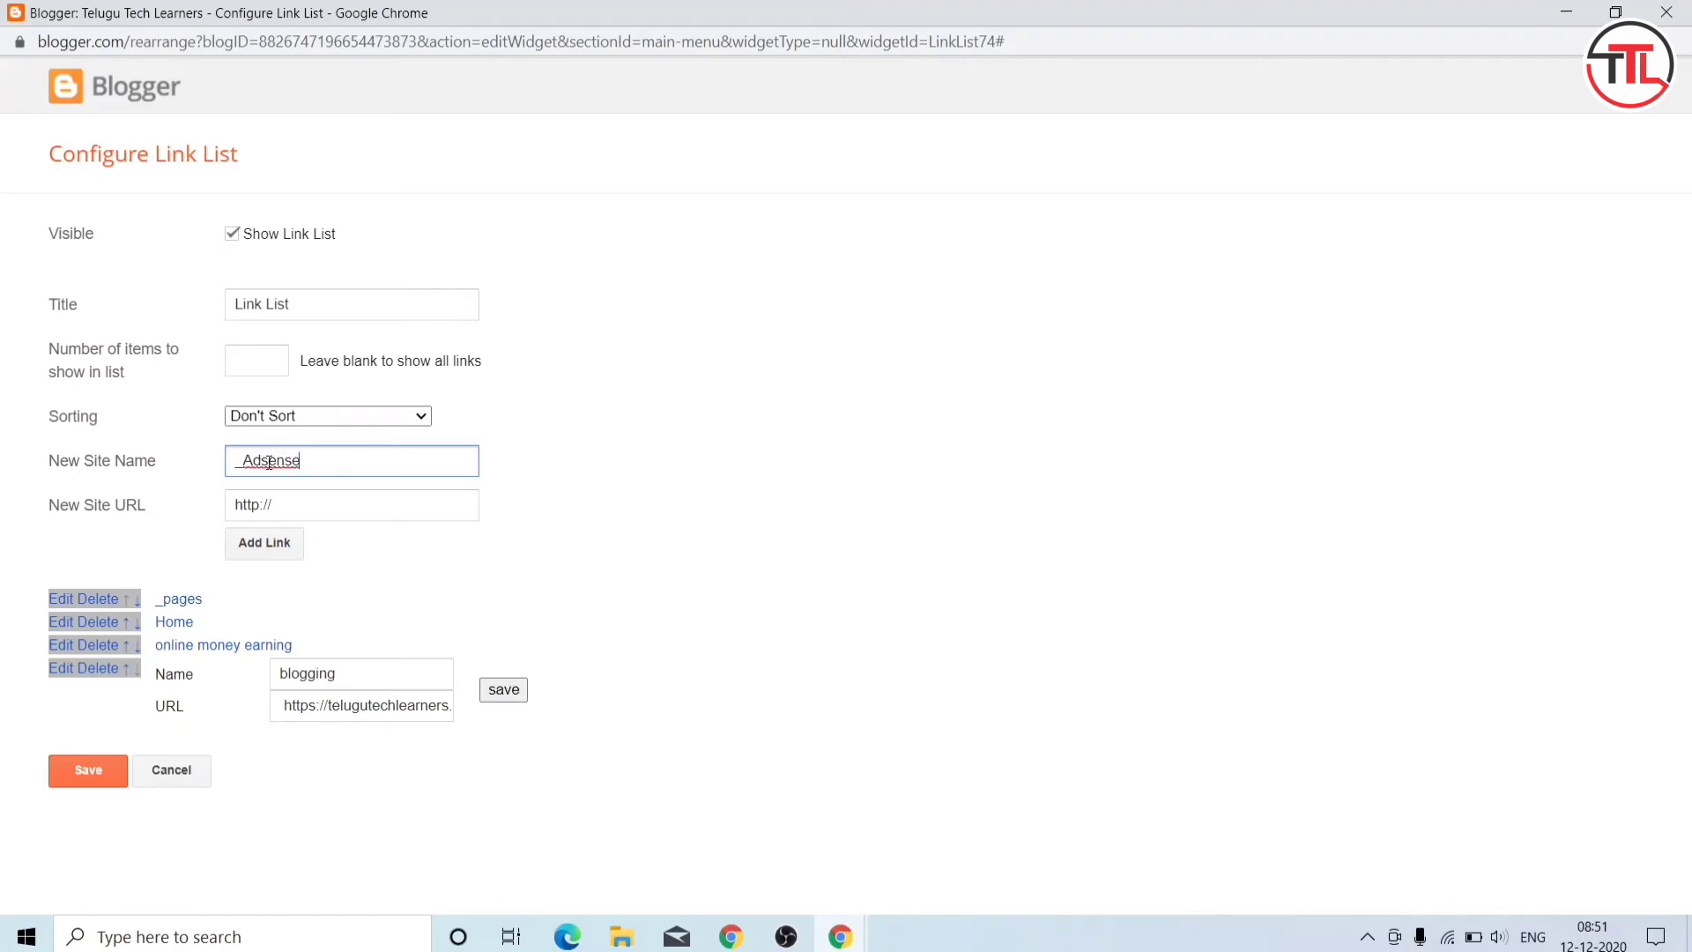
pyautogui.press('Delete')
pyautogui.write('S')
pyautogui.click(264, 552)
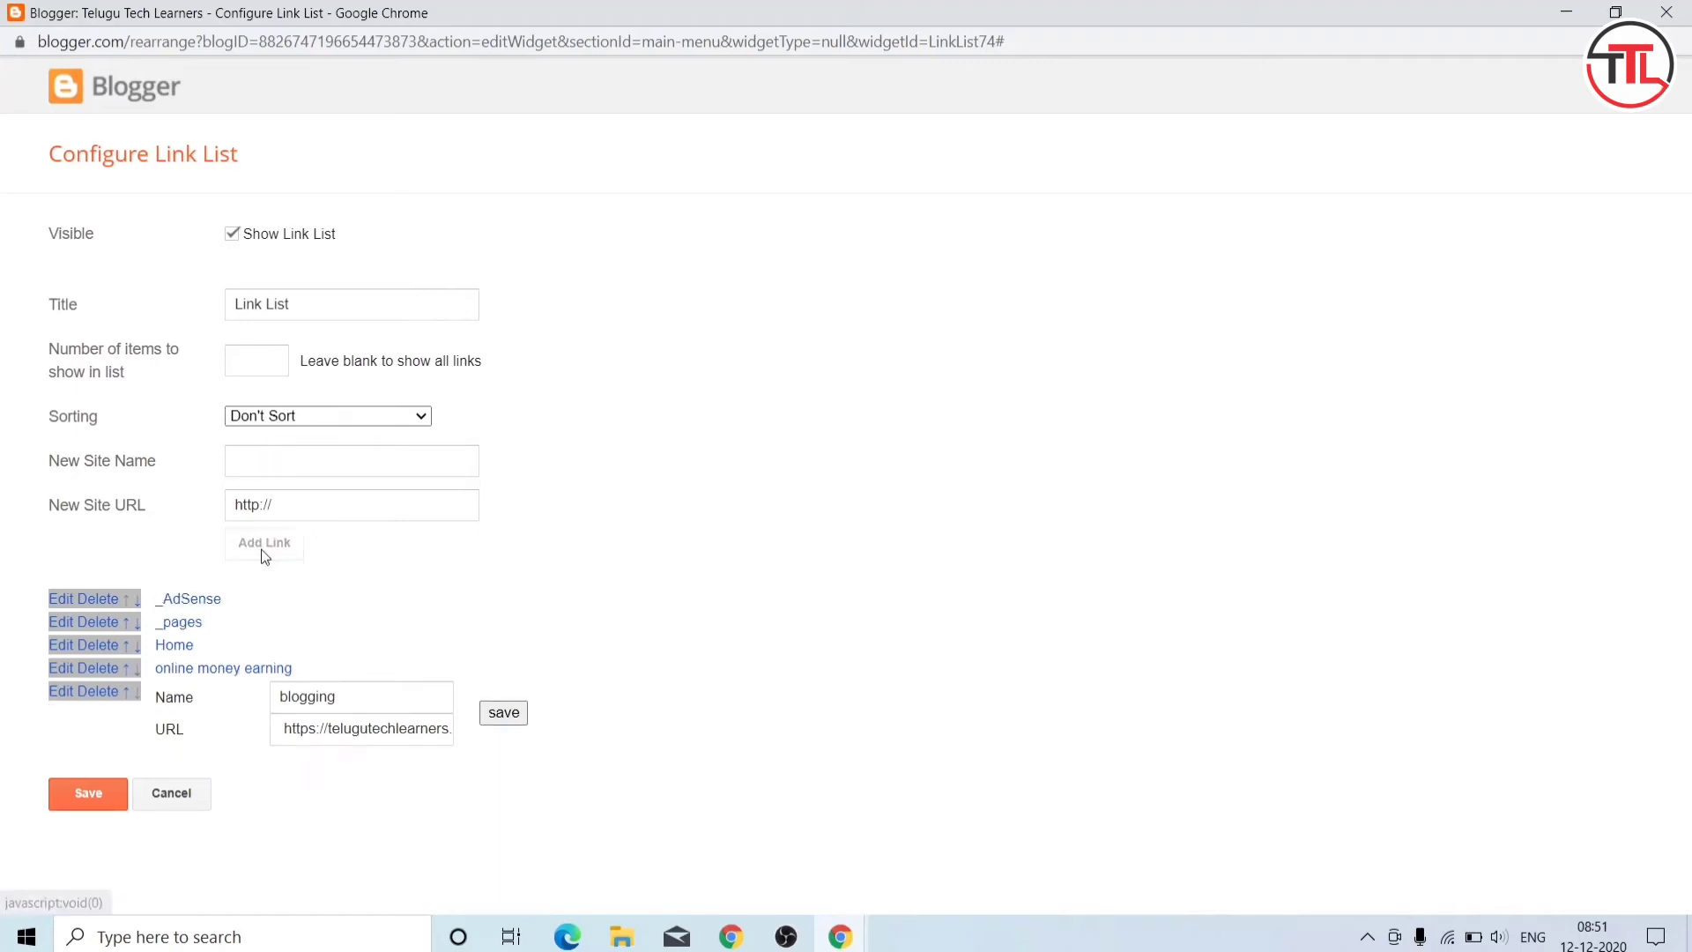
# Step: Move the Home link above _AdSense and _pages to the start of the link list and save the list
pyautogui.click(126, 643)
pyautogui.click(126, 622)
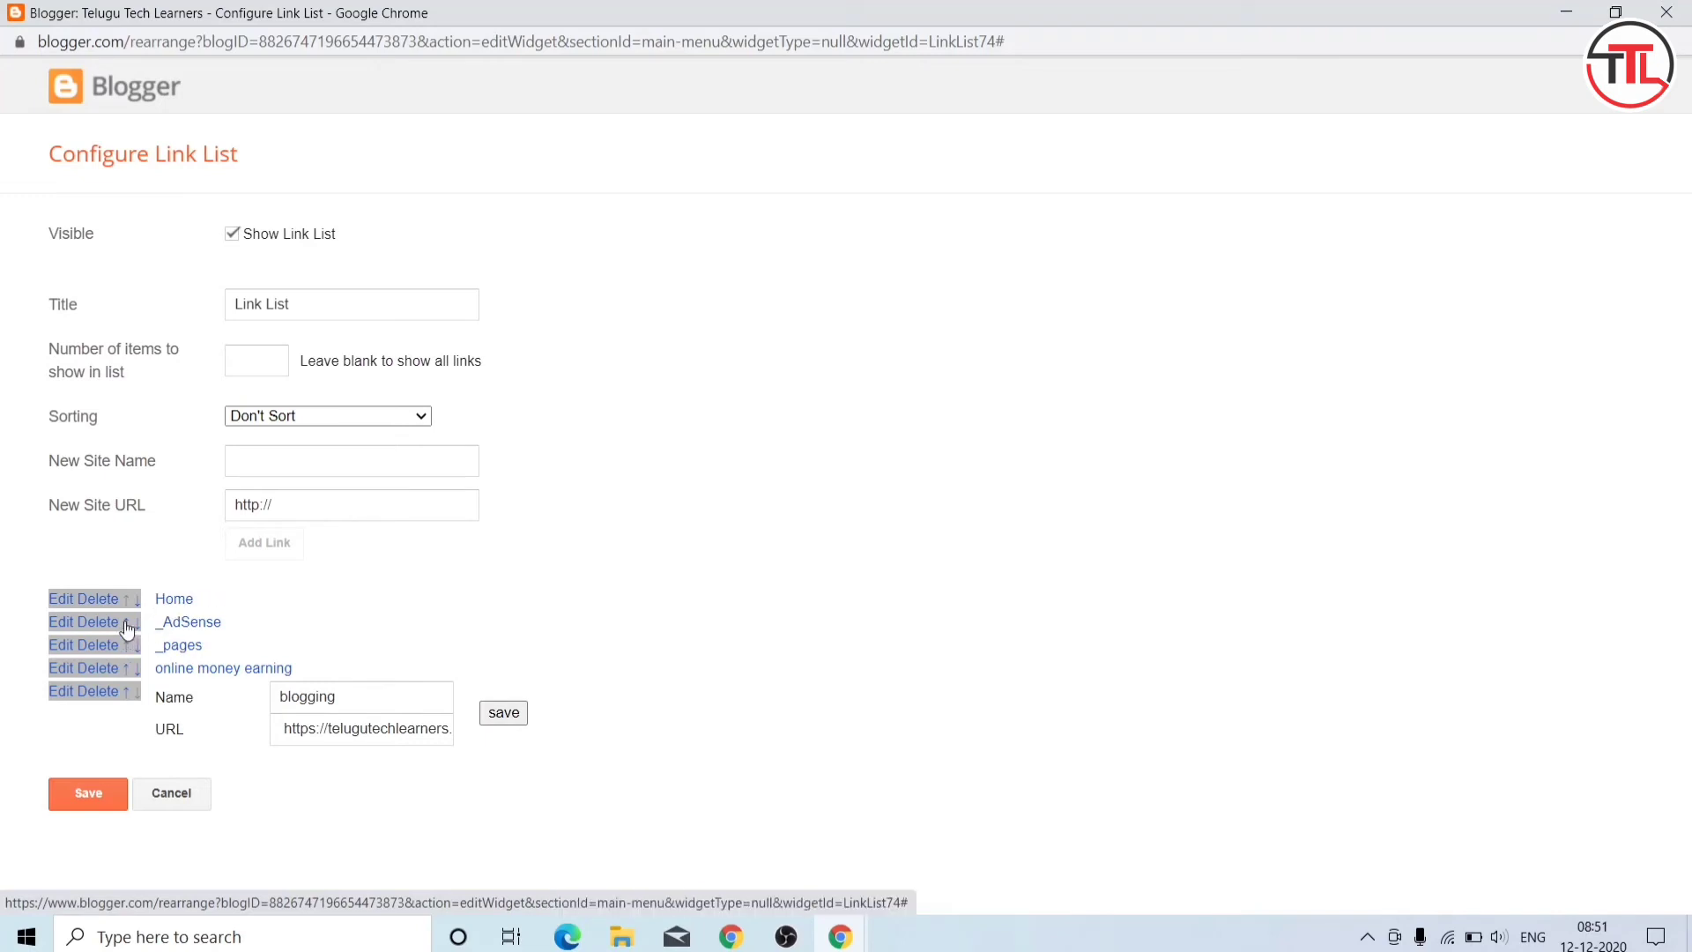
pyautogui.click(88, 806)
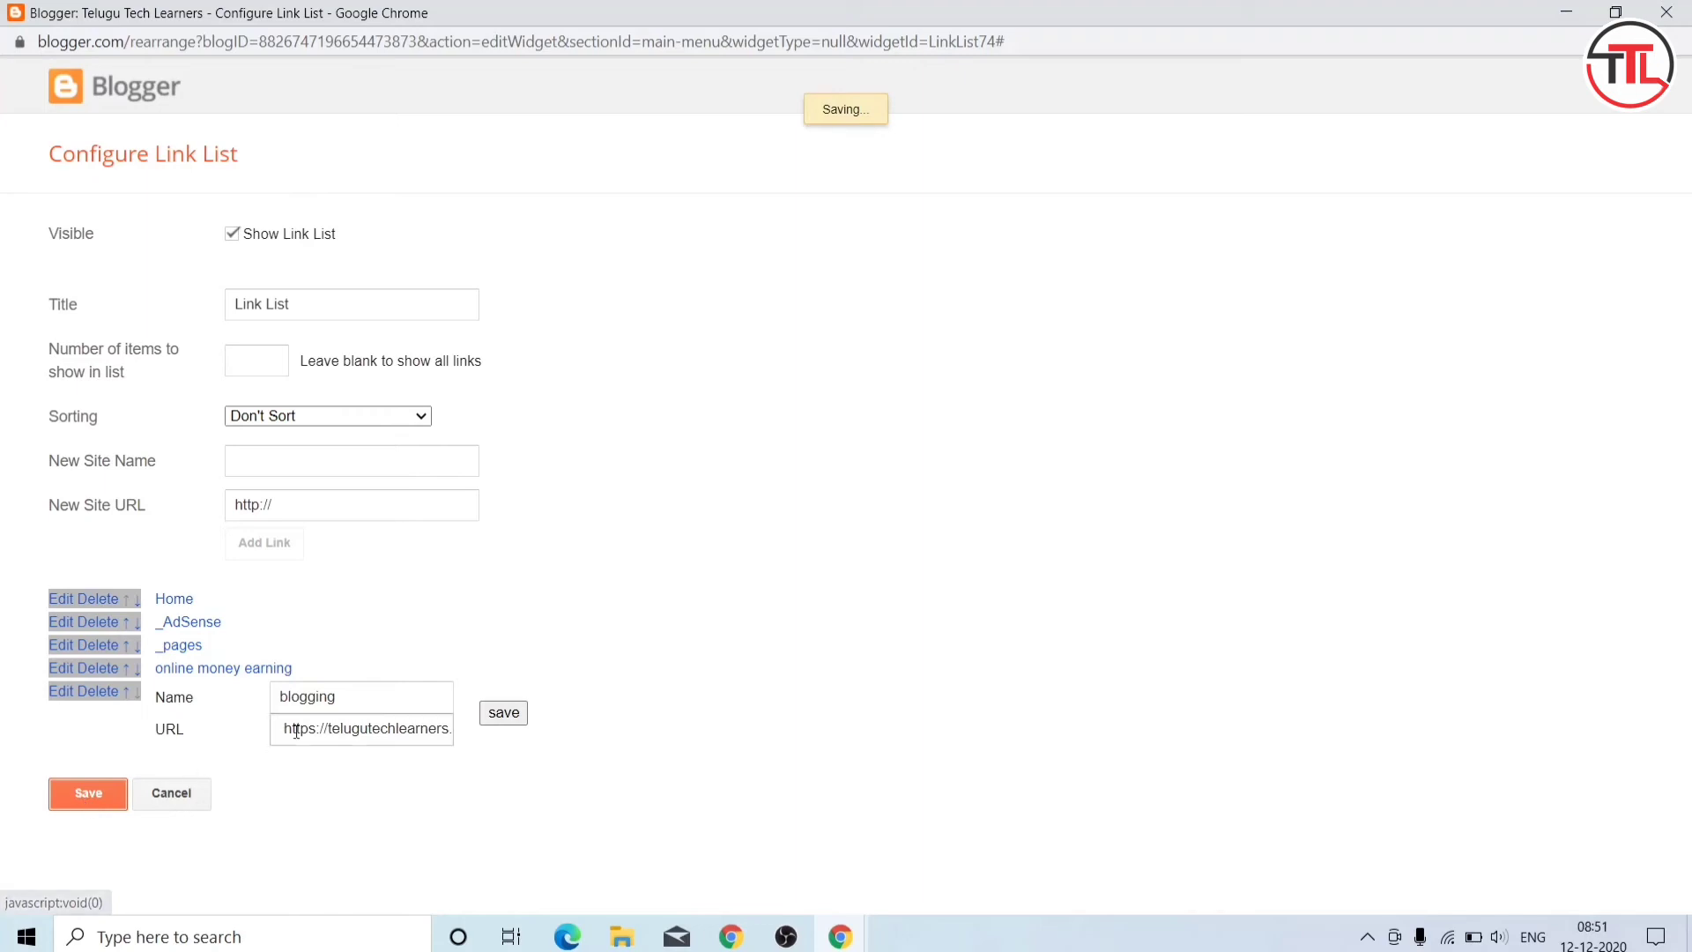
# Step: Reload the live blog and check the Home item's drop-down in the main menu
pyautogui.click(441, 22)
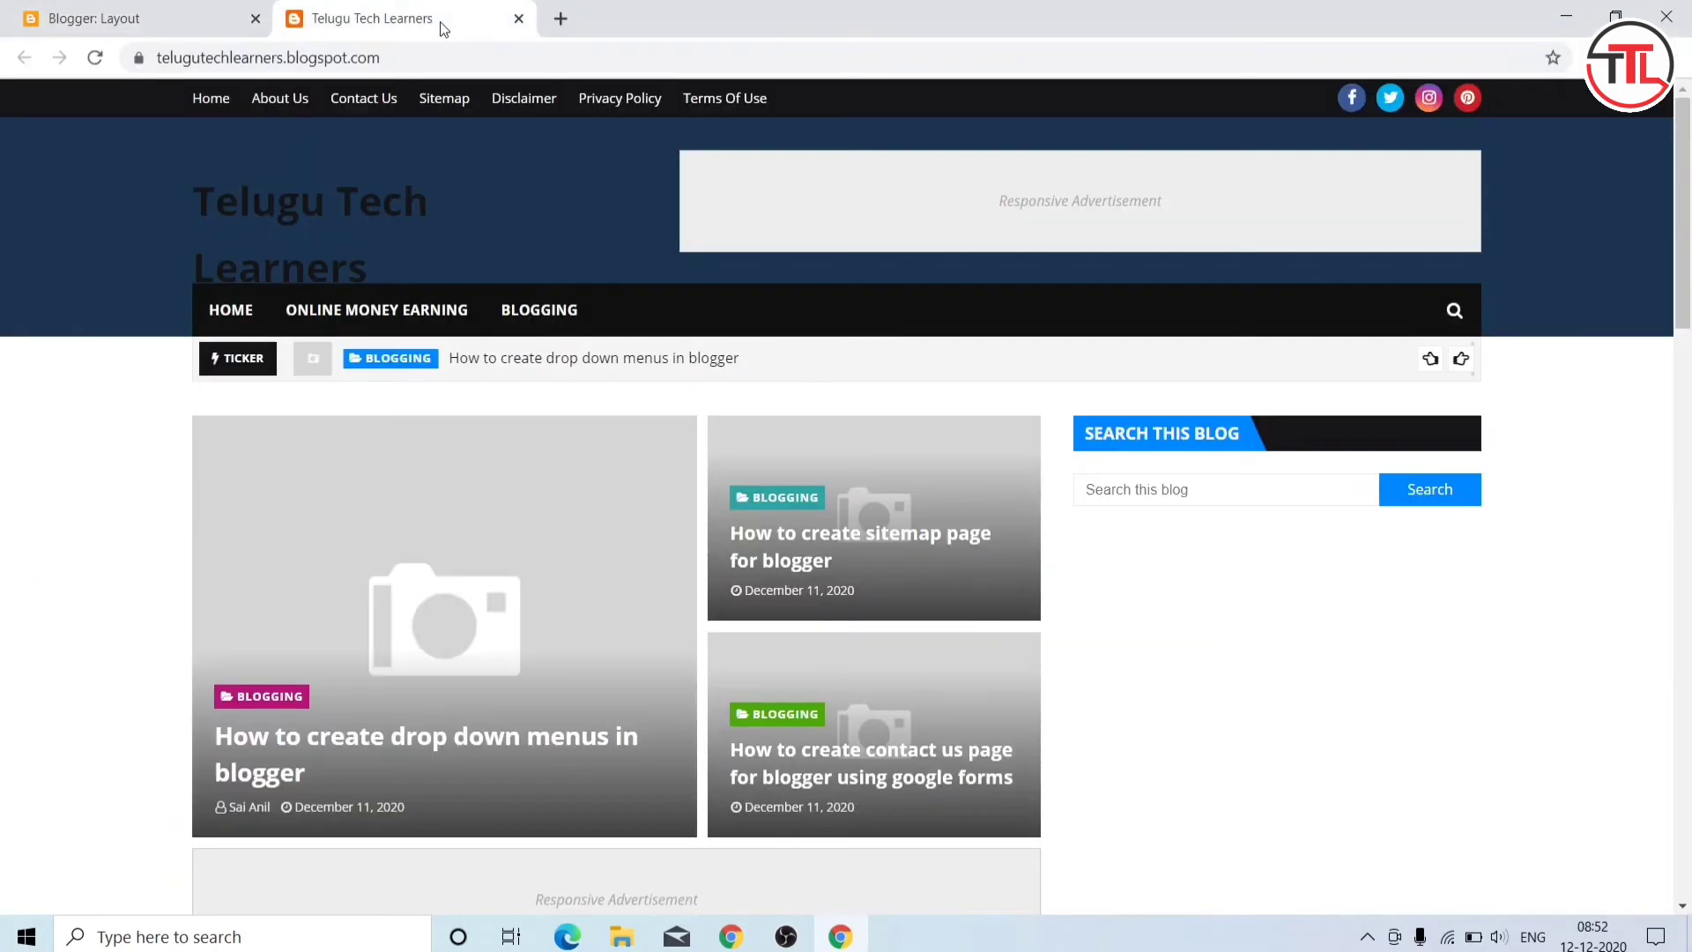
pyautogui.click(97, 58)
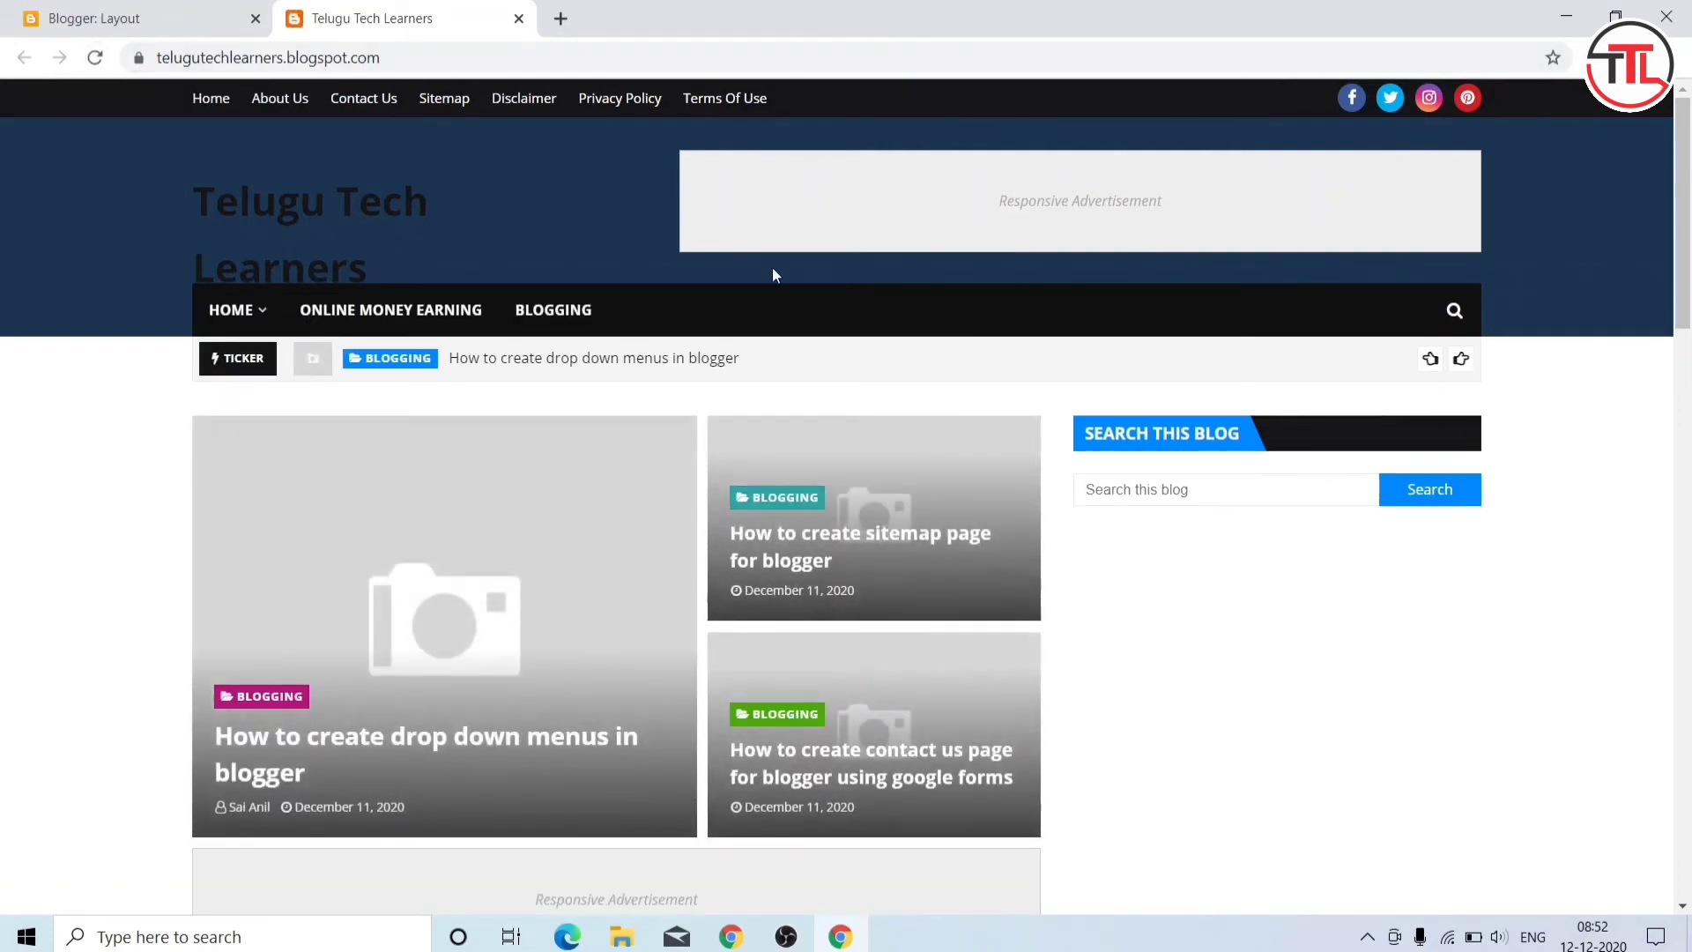
pyautogui.moveTo(225, 313)
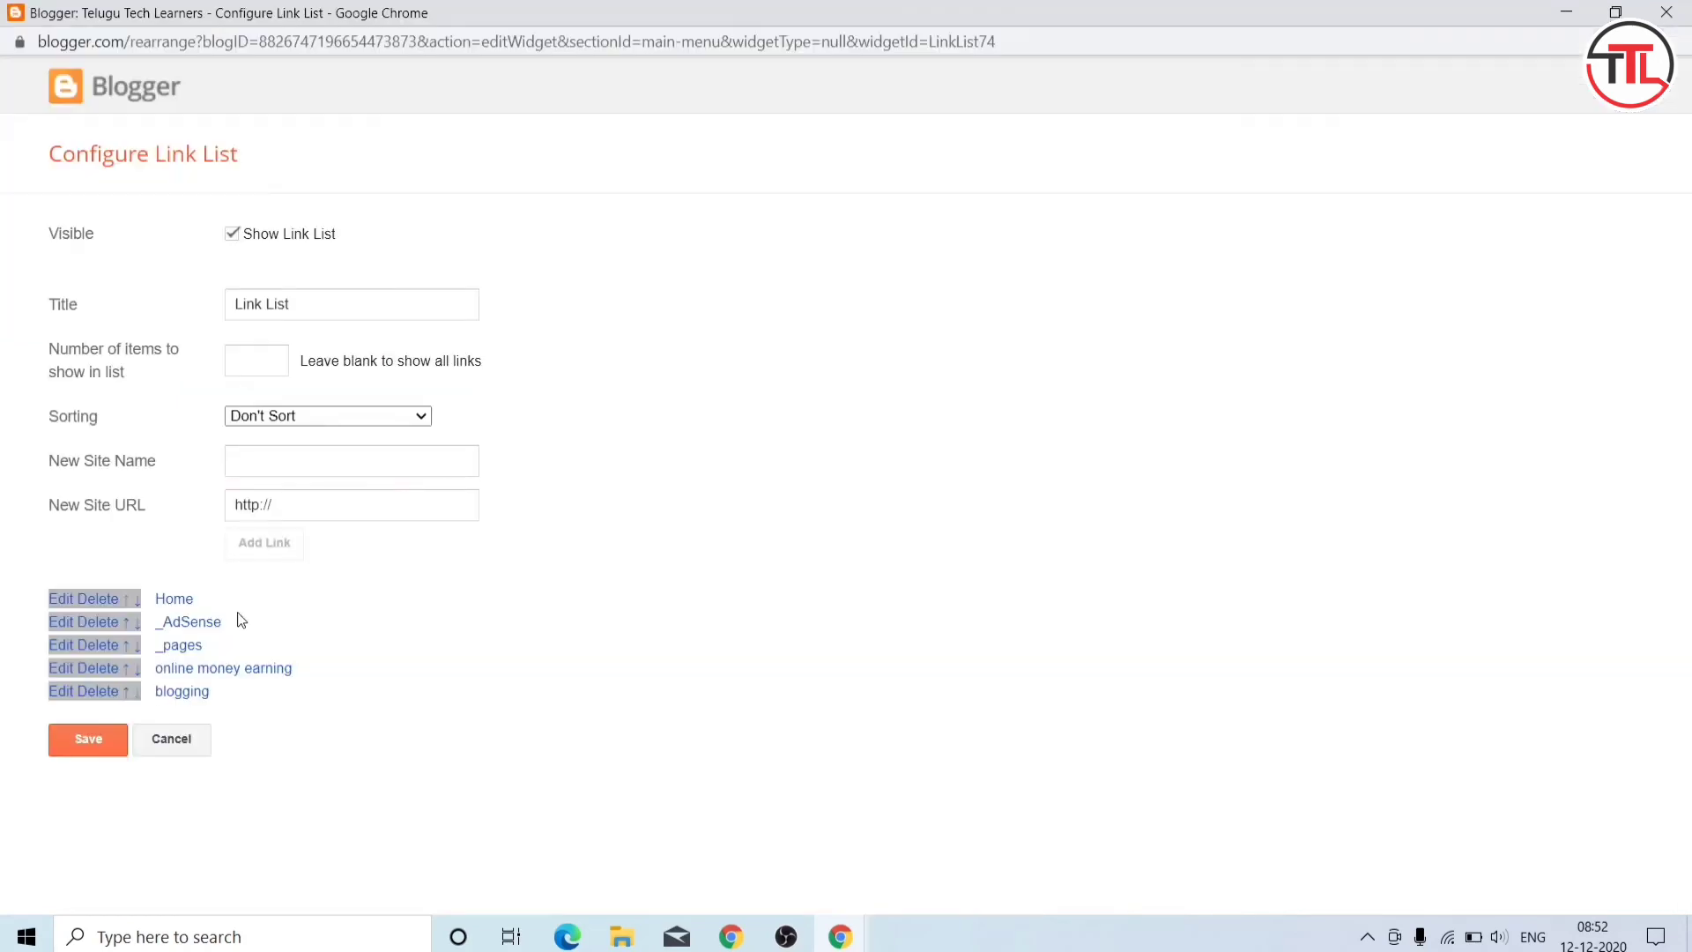
# Step: Move the blogging link directly below Home and above _AdSense and _pages, and save the link list
pyautogui.scroll(5, 132, 684)
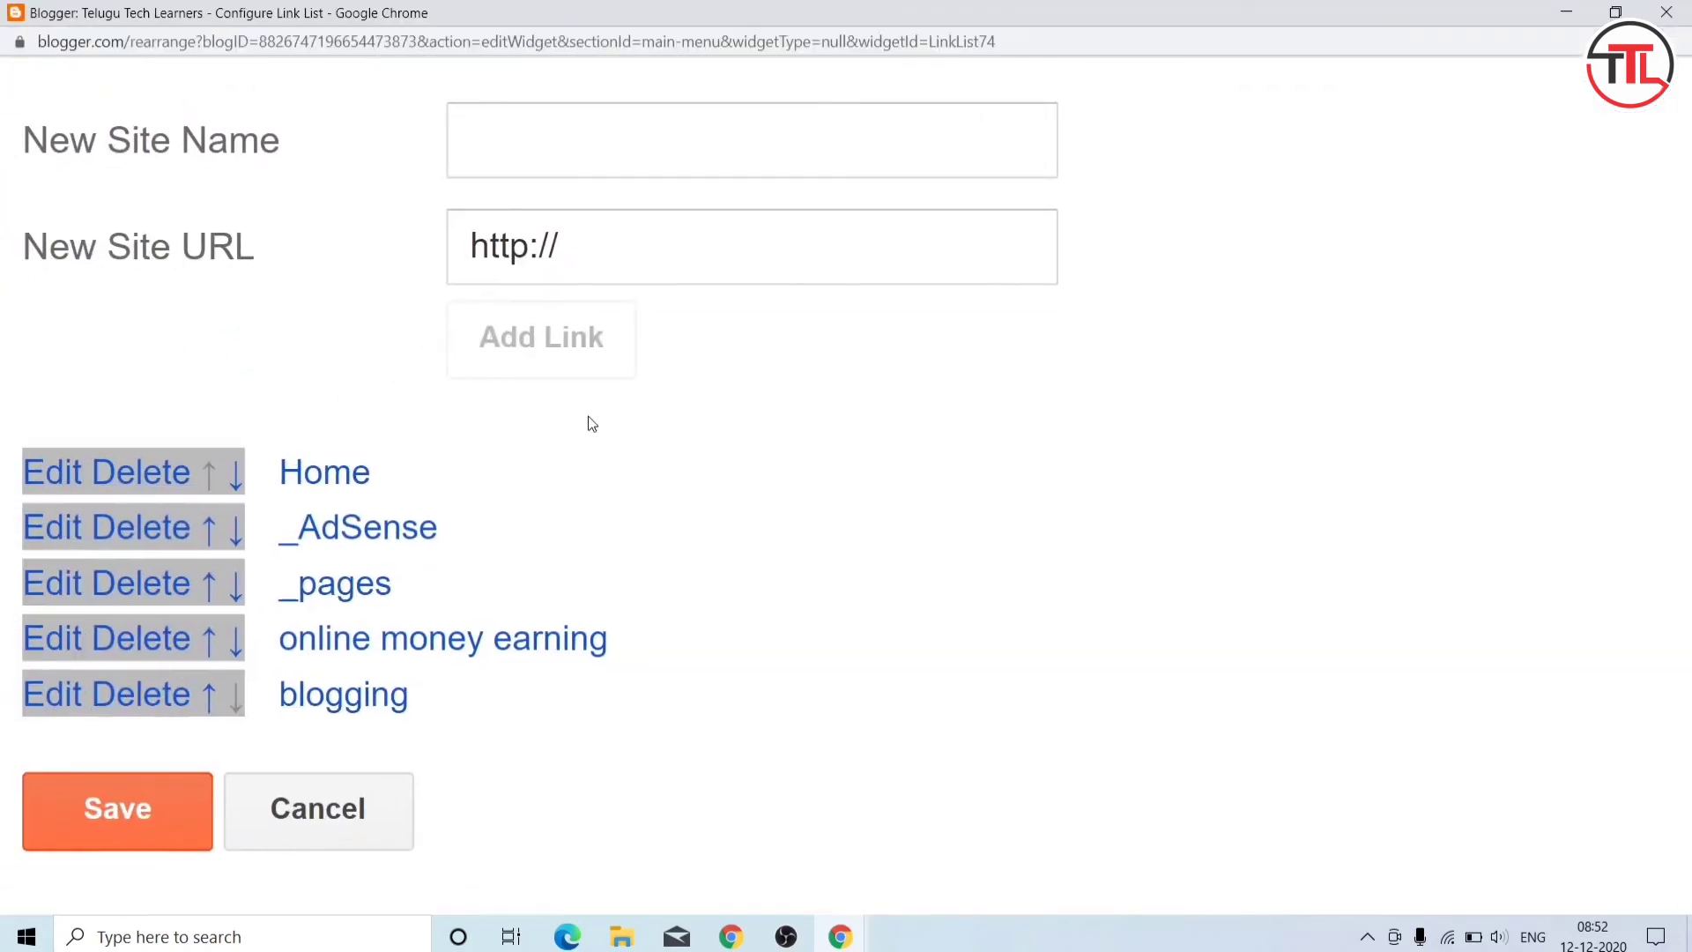
pyautogui.scroll(5, 368, 441)
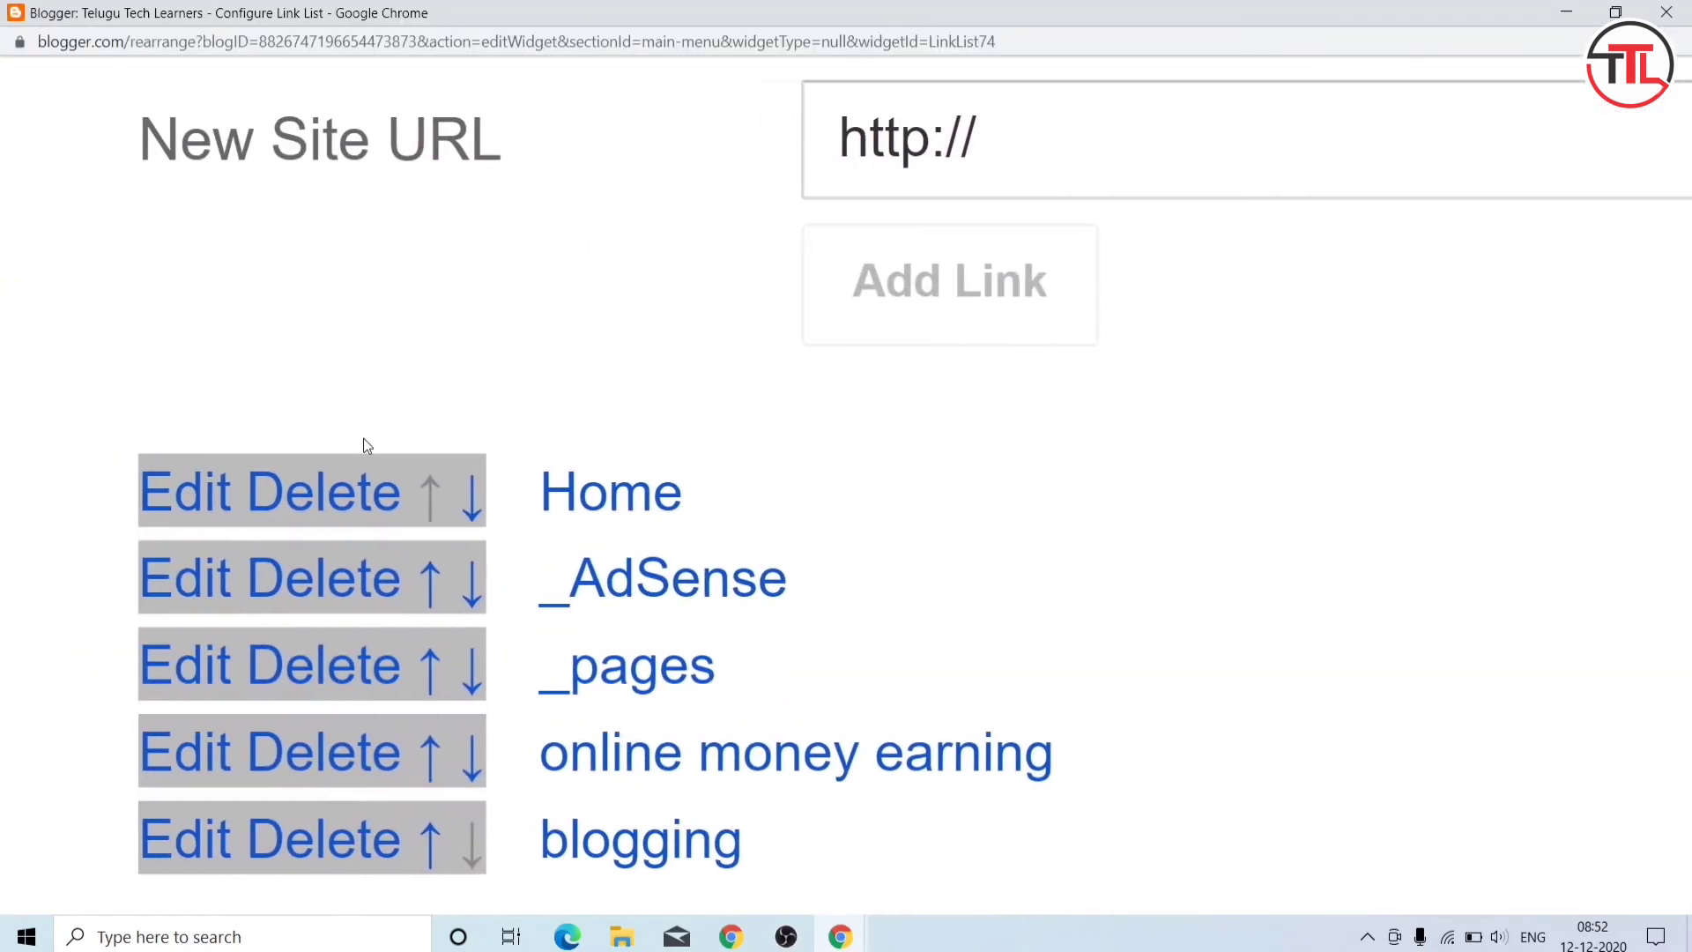
pyautogui.scroll(-3, 363, 437)
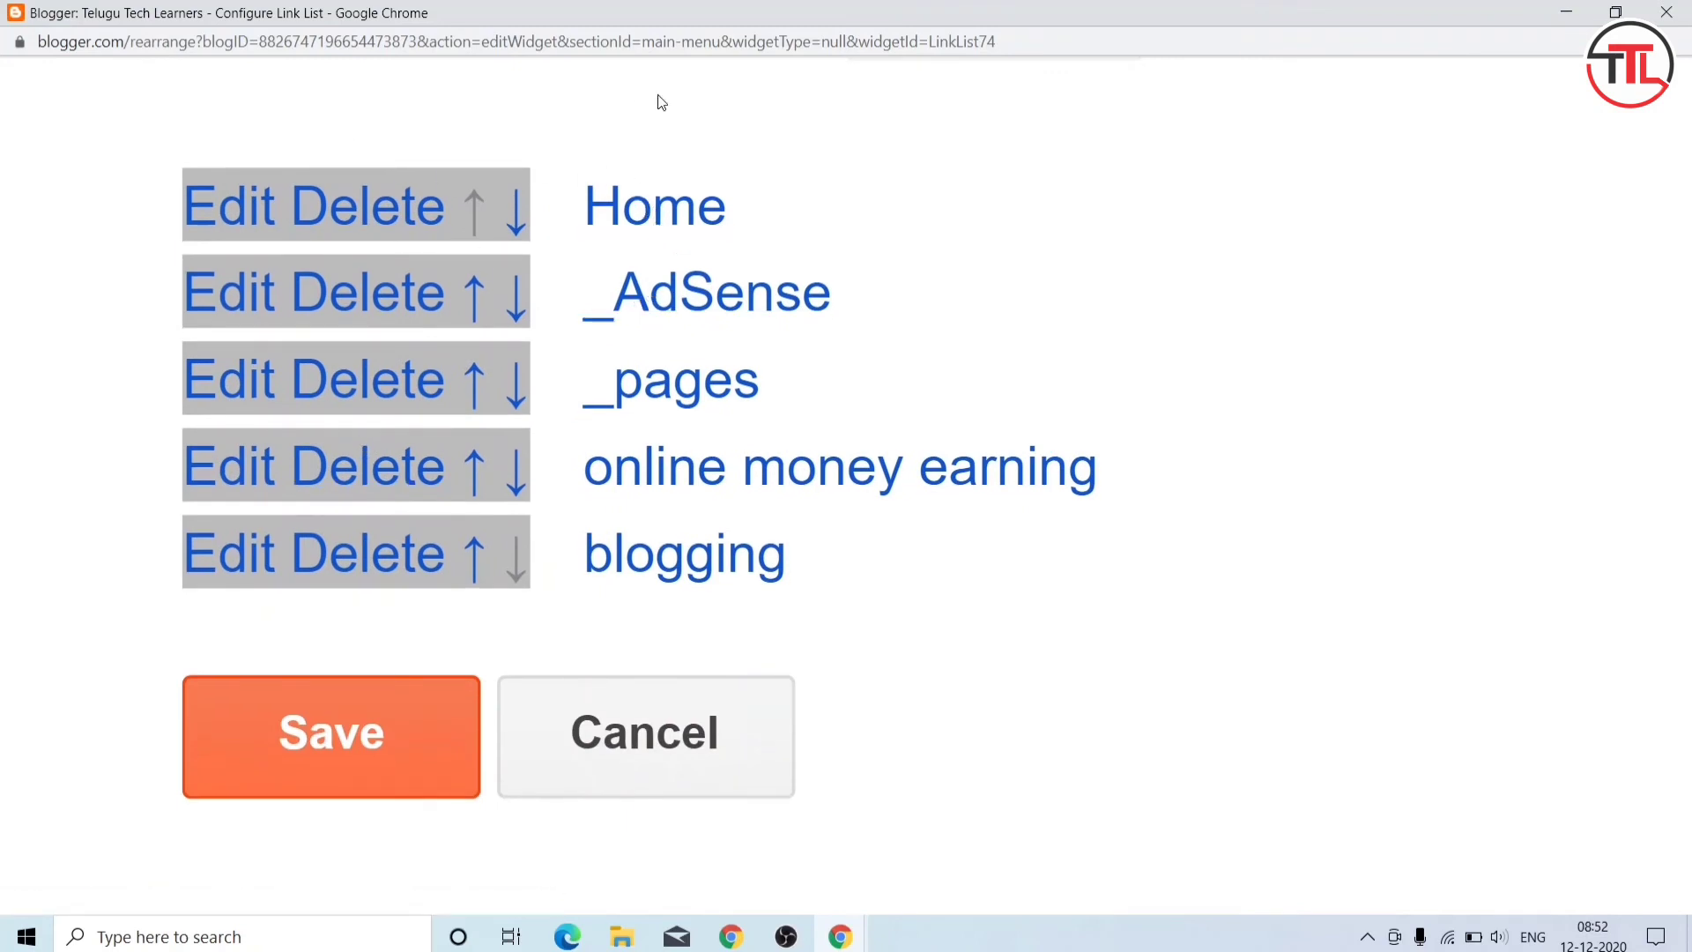
pyautogui.click(472, 562)
pyautogui.hotkey('ctrl', '0')
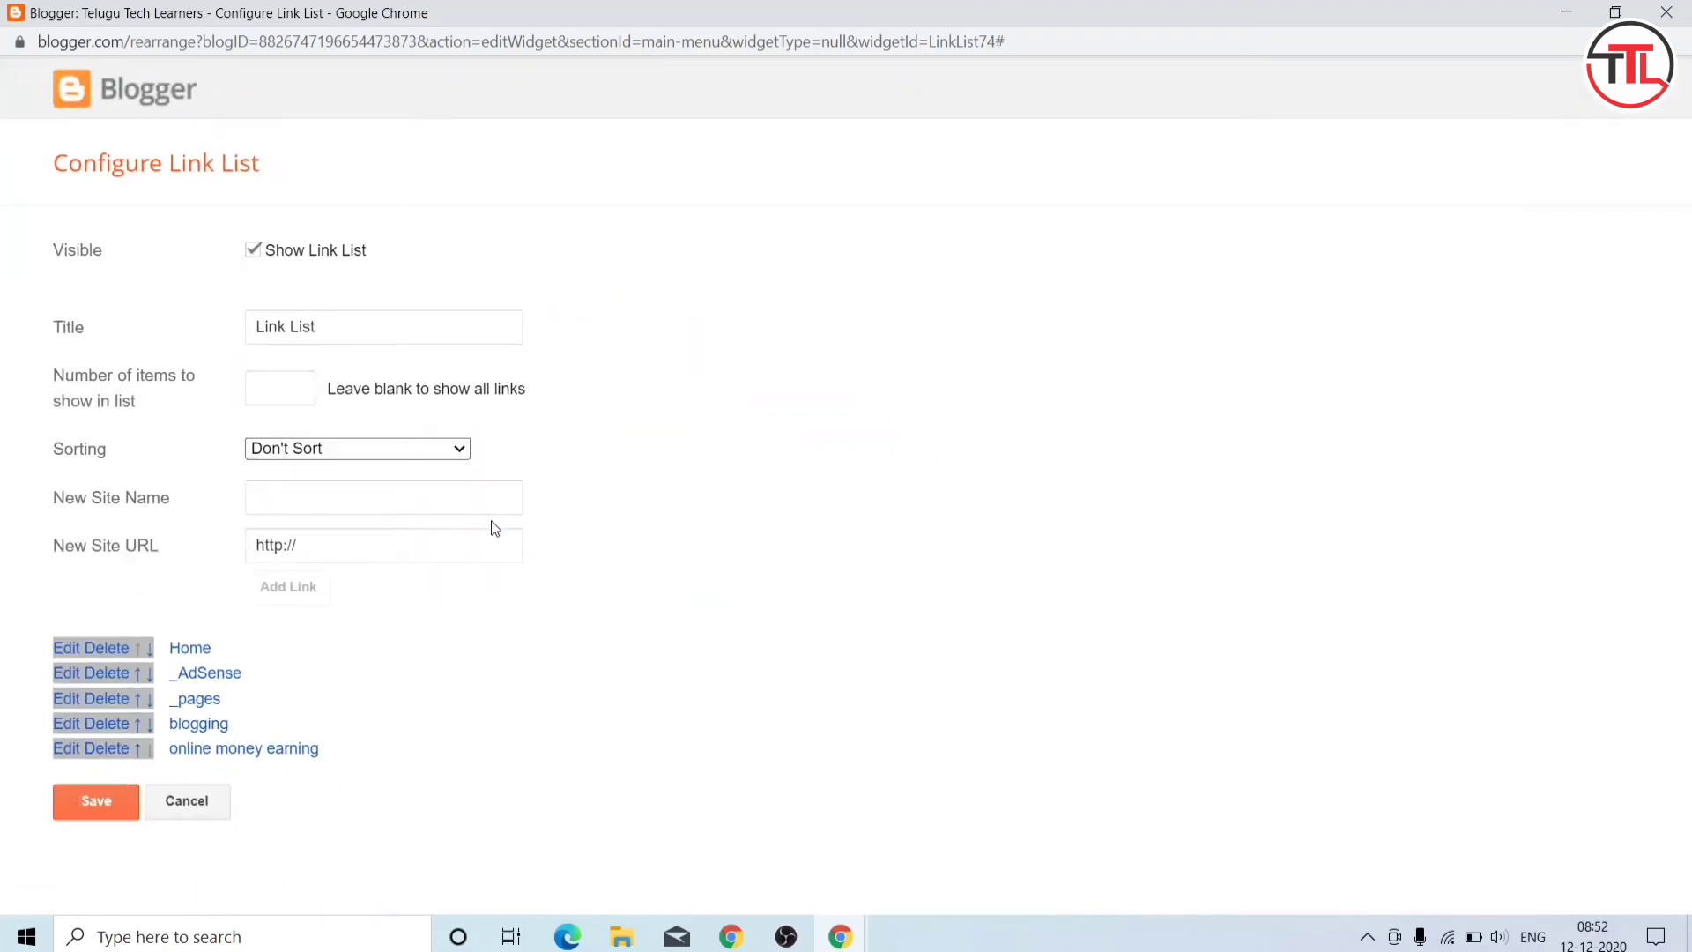
pyautogui.hotkey('ctrl', '-')
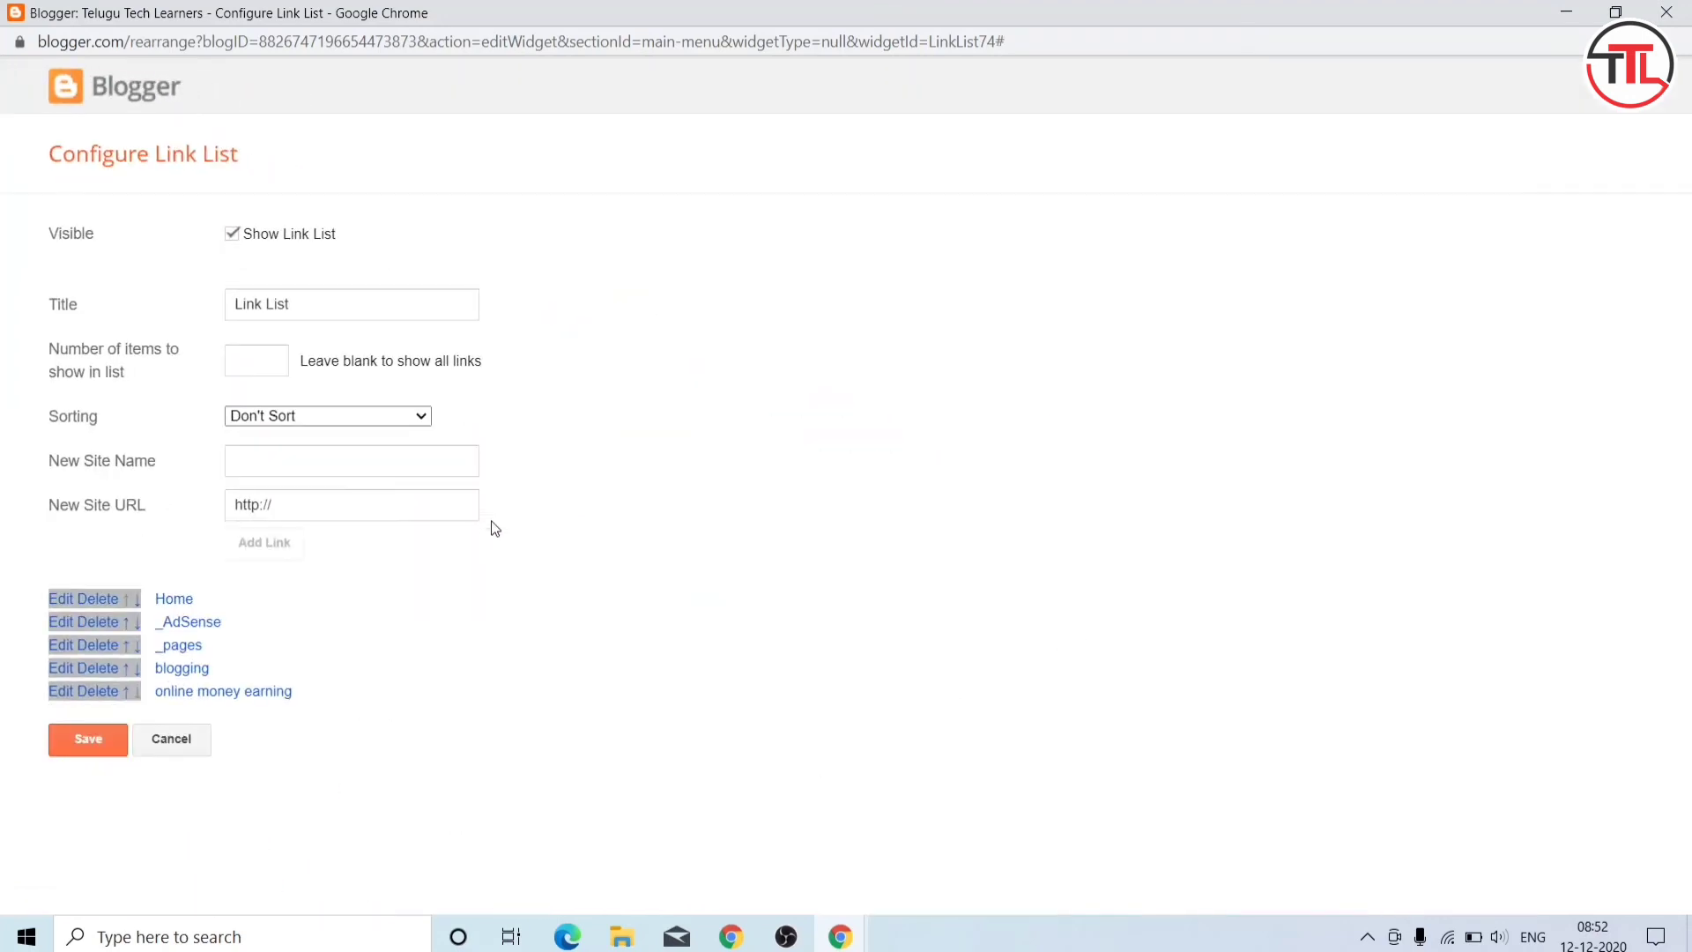
pyautogui.click(125, 670)
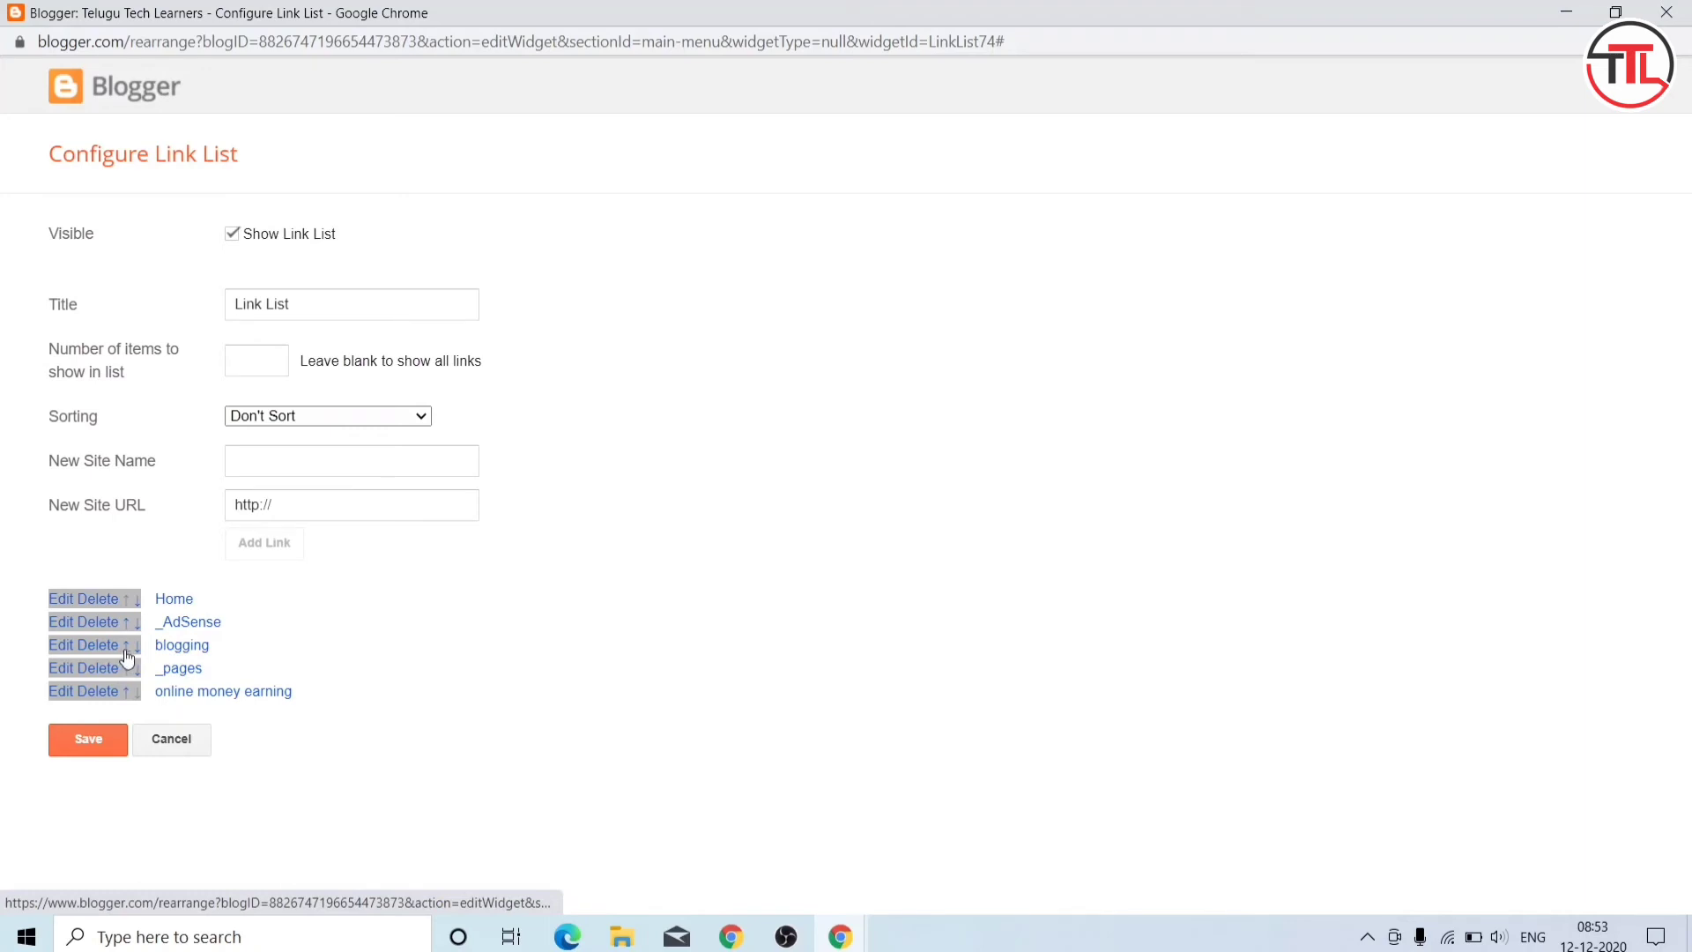
pyautogui.click(126, 648)
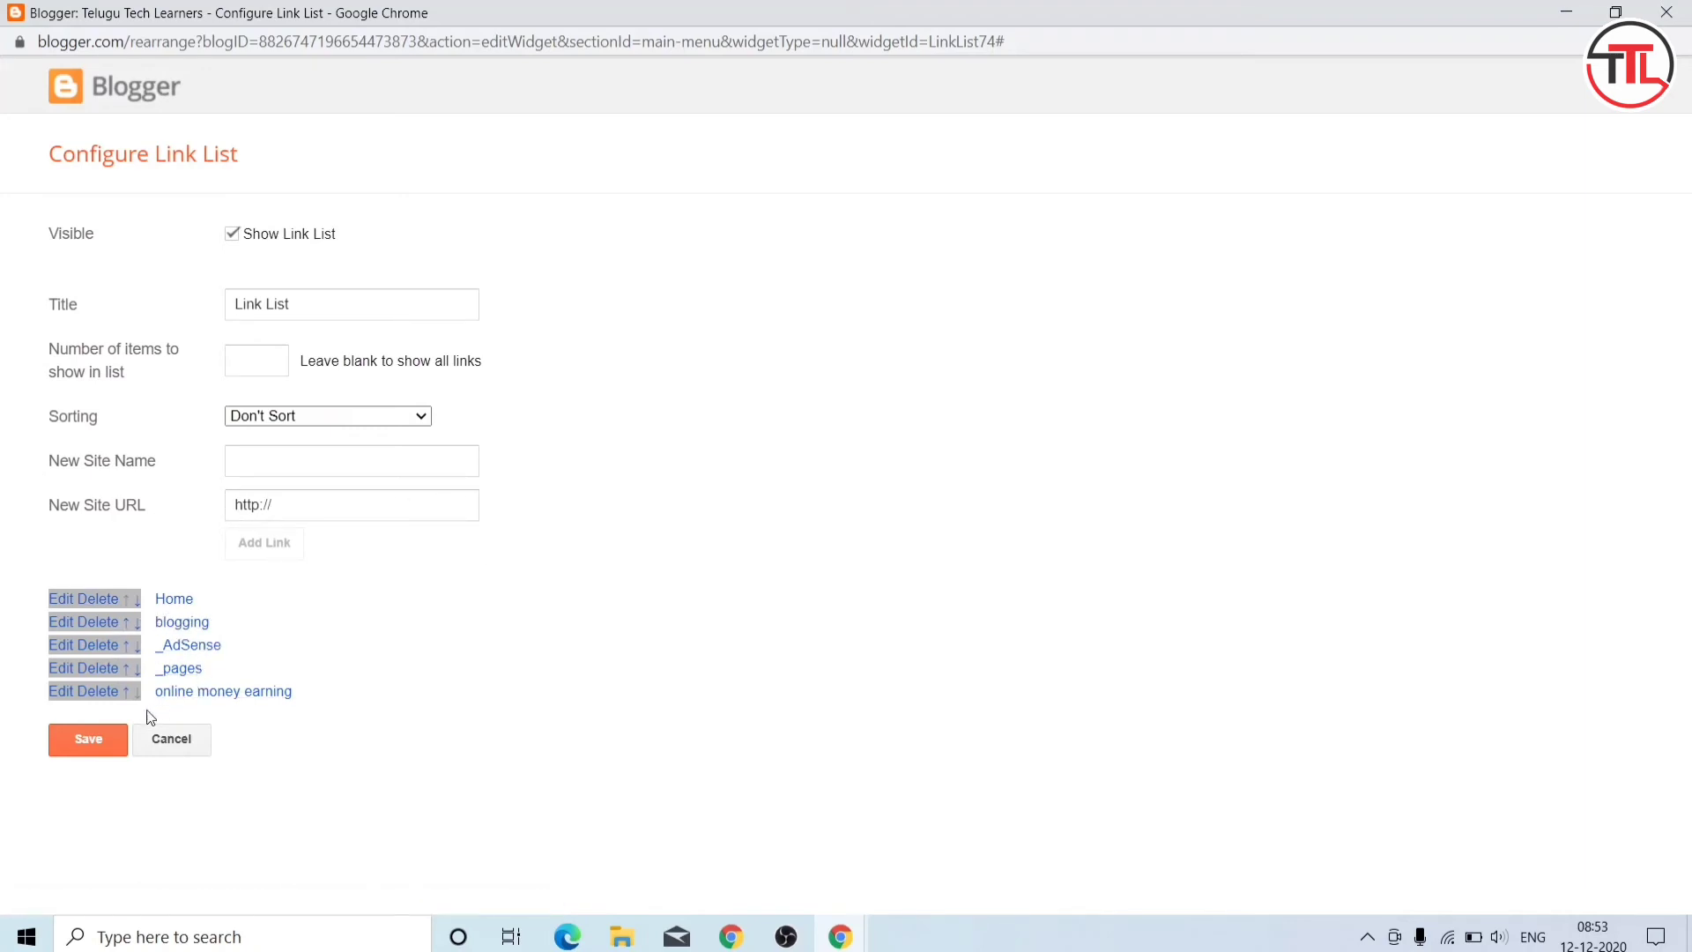
pyautogui.click(102, 745)
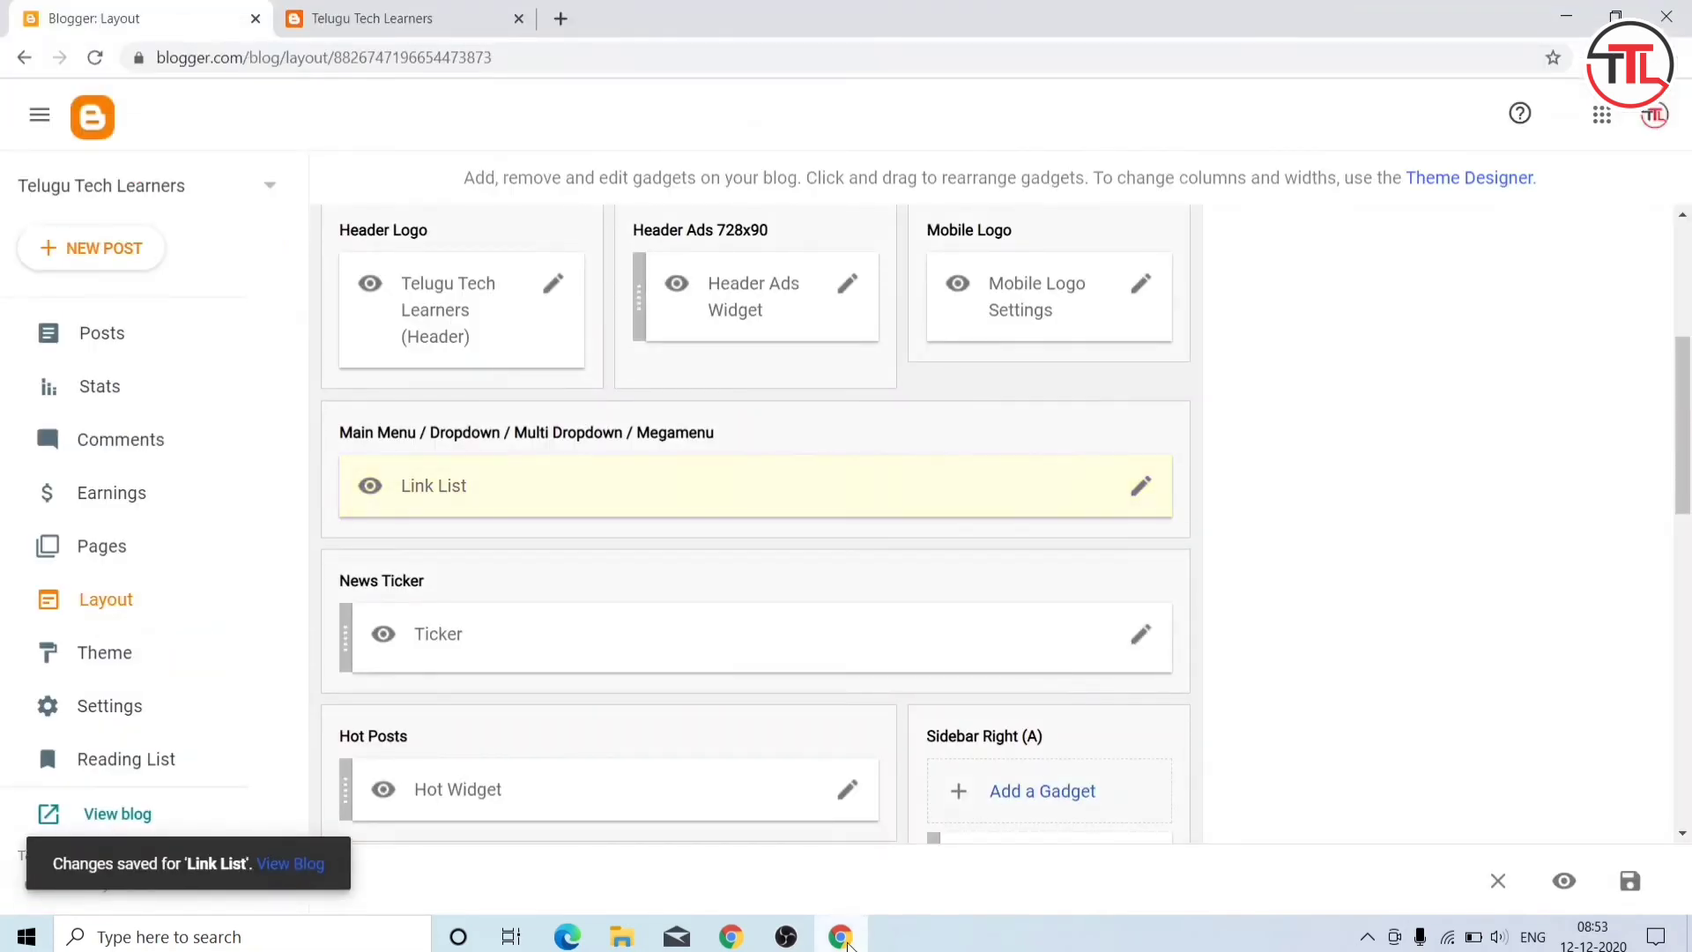
# Step: Reload the live blog, check the Blogging item's drop-down, and go to the home page through the main menu
pyautogui.click(449, 19)
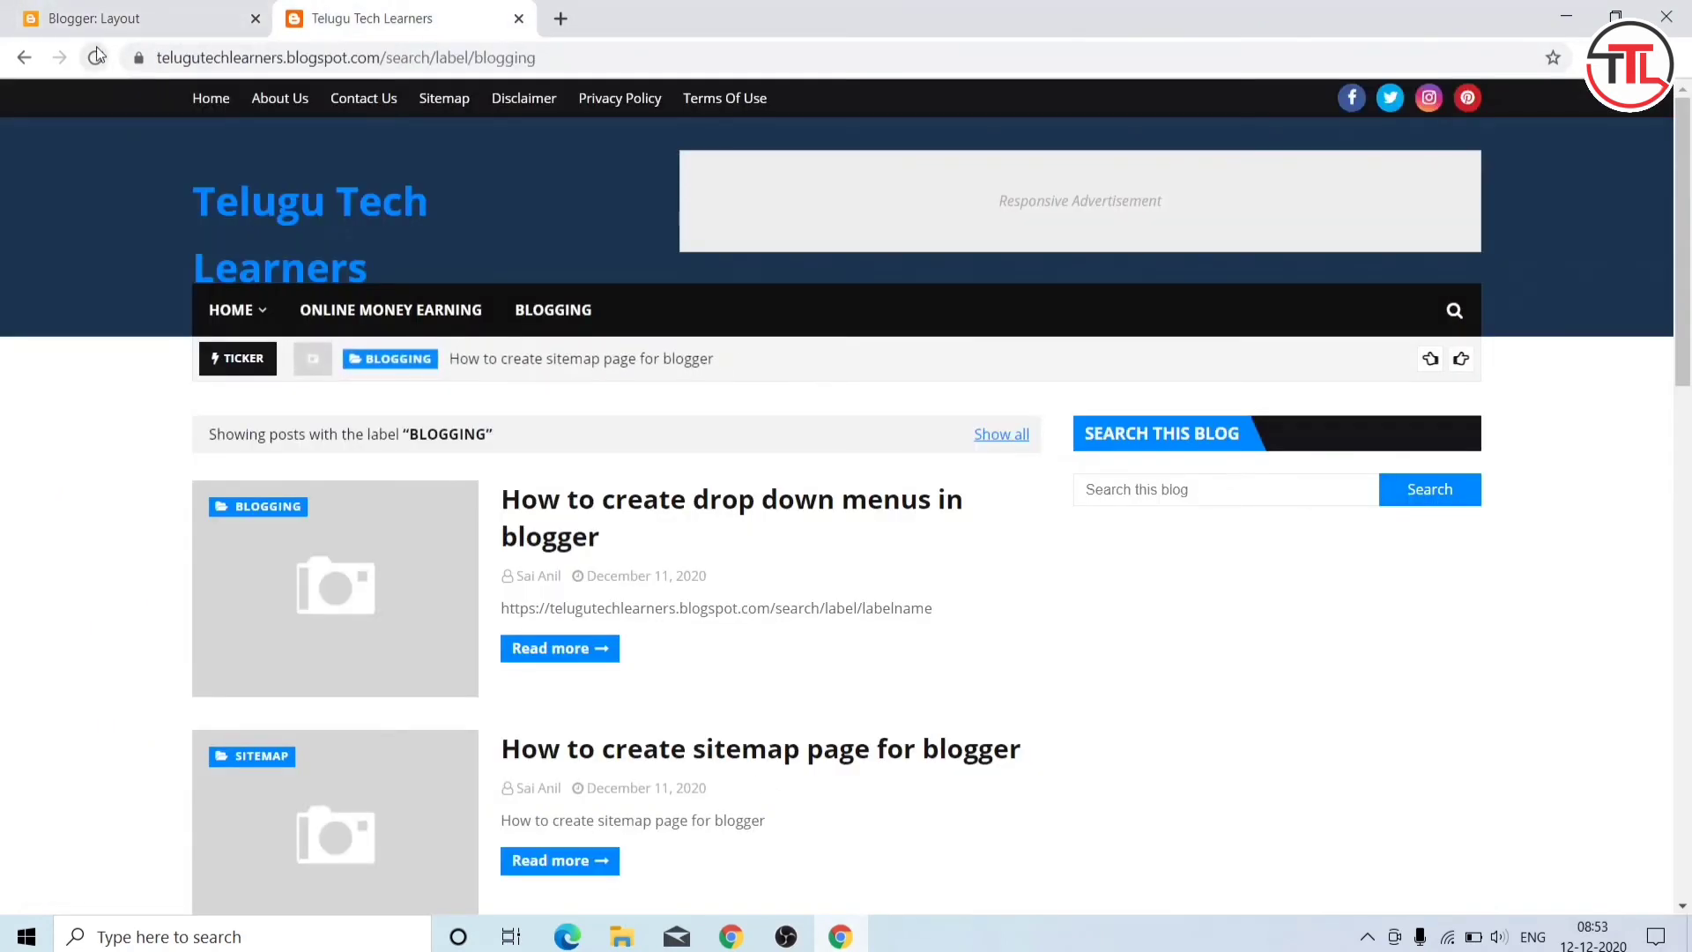
pyautogui.click(97, 55)
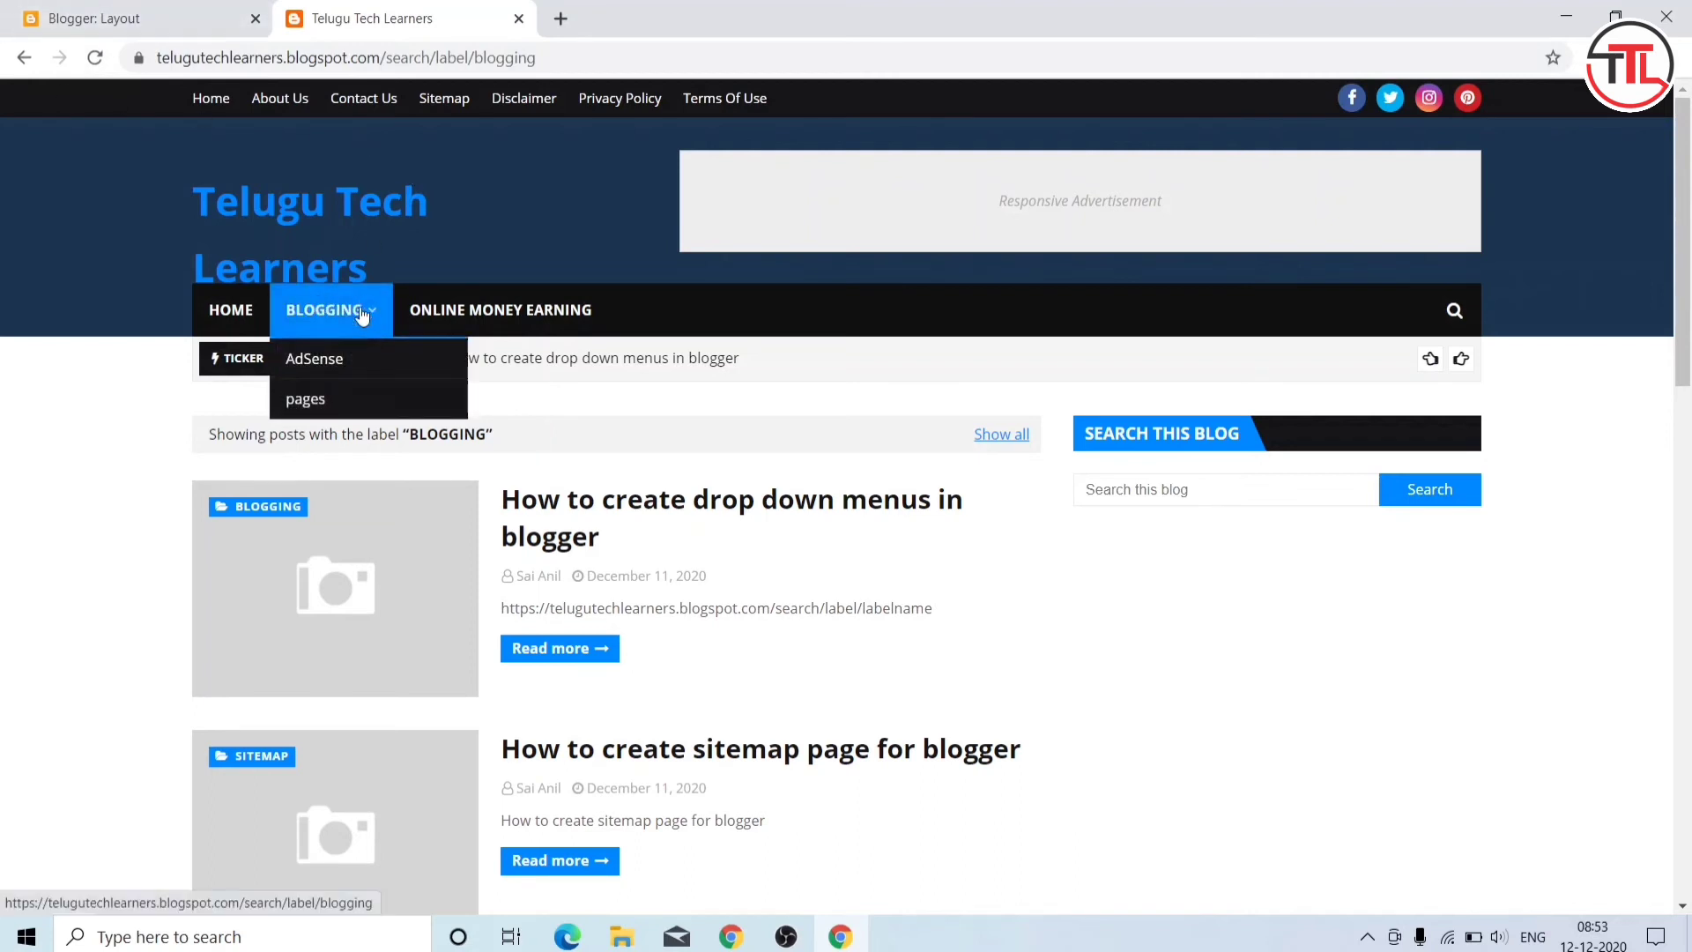
pyautogui.click(238, 306)
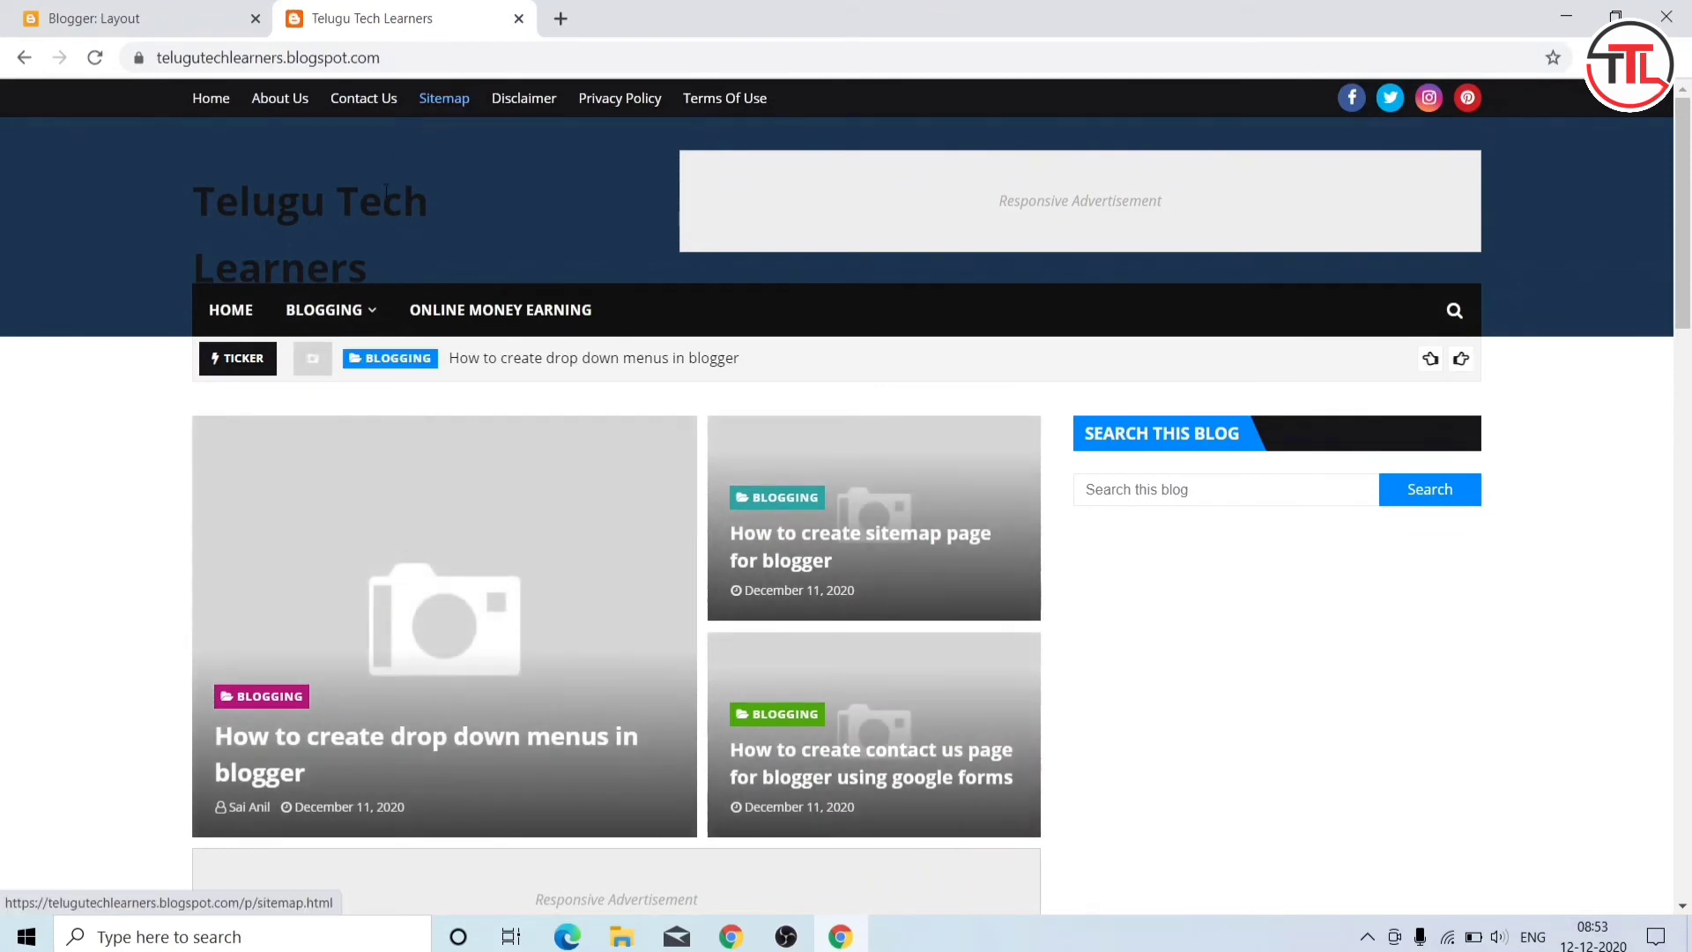
# Step: With the _AdSense link open for editing, copy the label URL from the blog post How to create drop down menus in blogger
pyautogui.moveTo(357, 315)
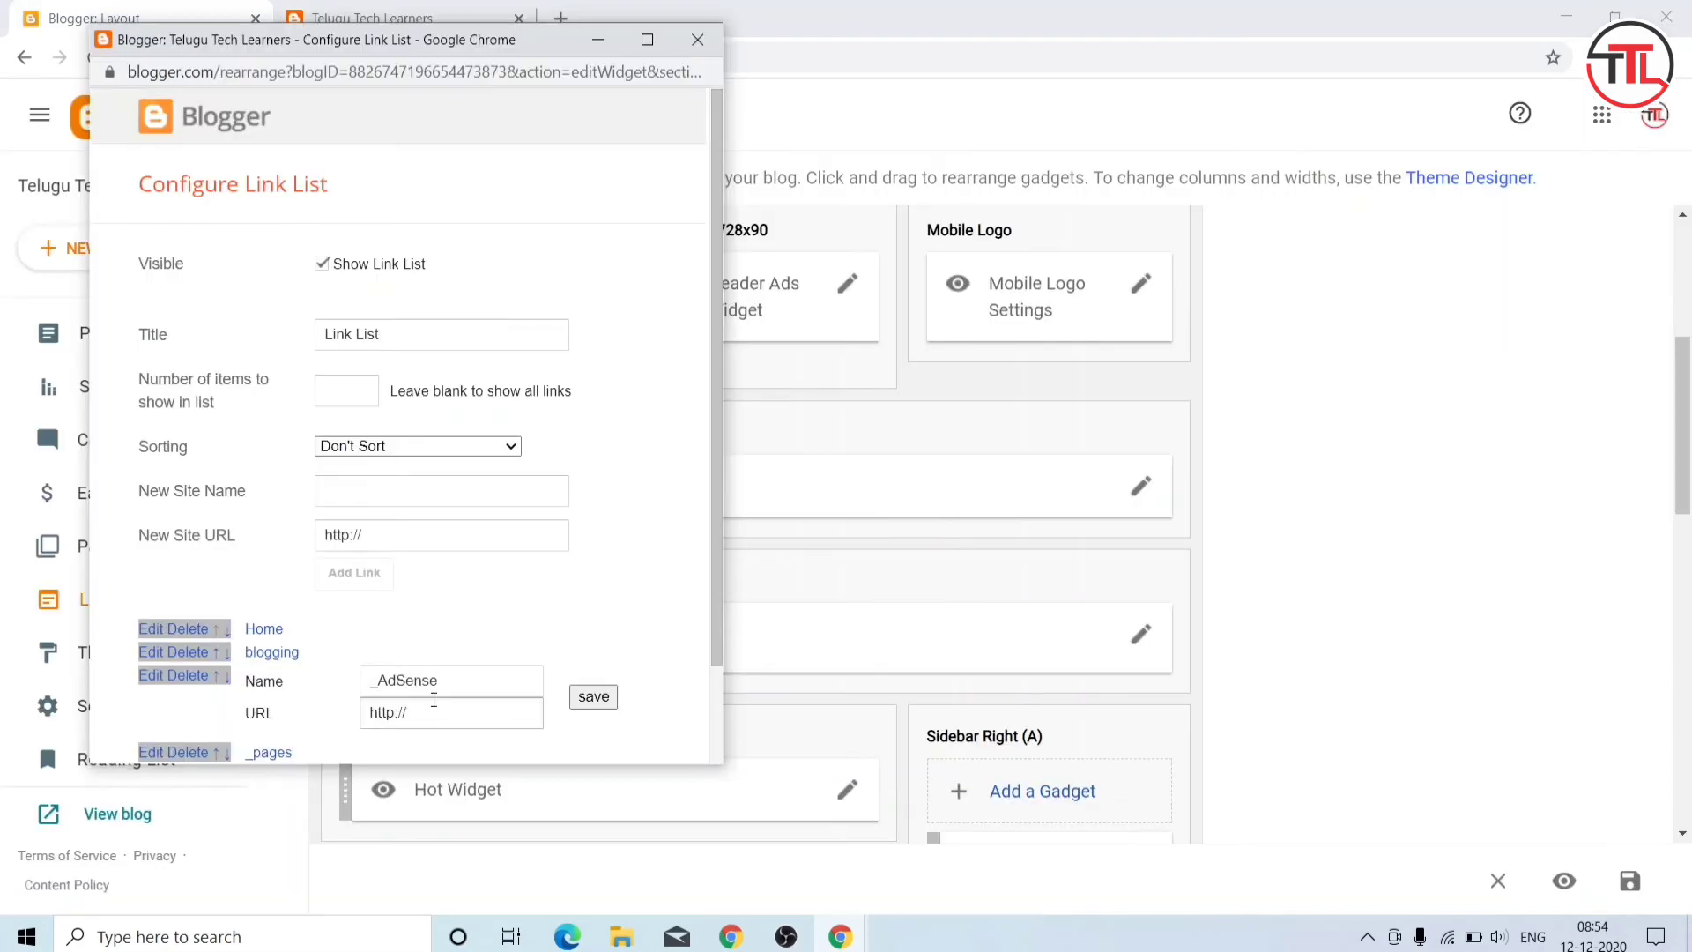
pyautogui.click(435, 700)
pyautogui.click(597, 40)
pyautogui.click(414, 18)
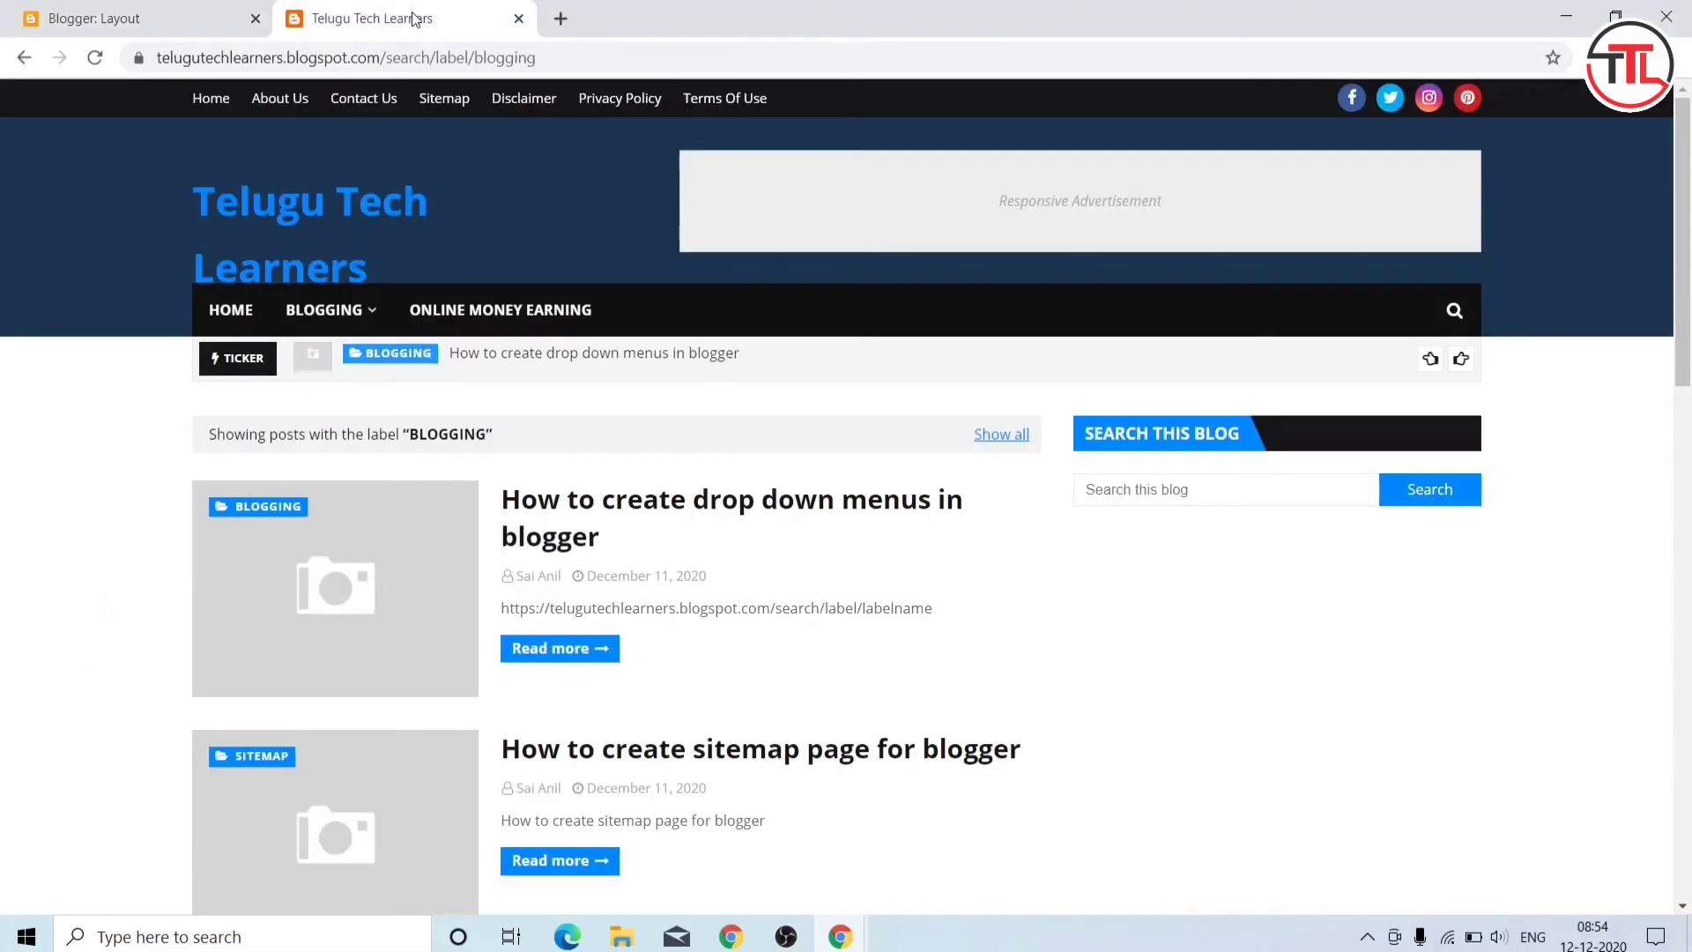
pyautogui.click(661, 526)
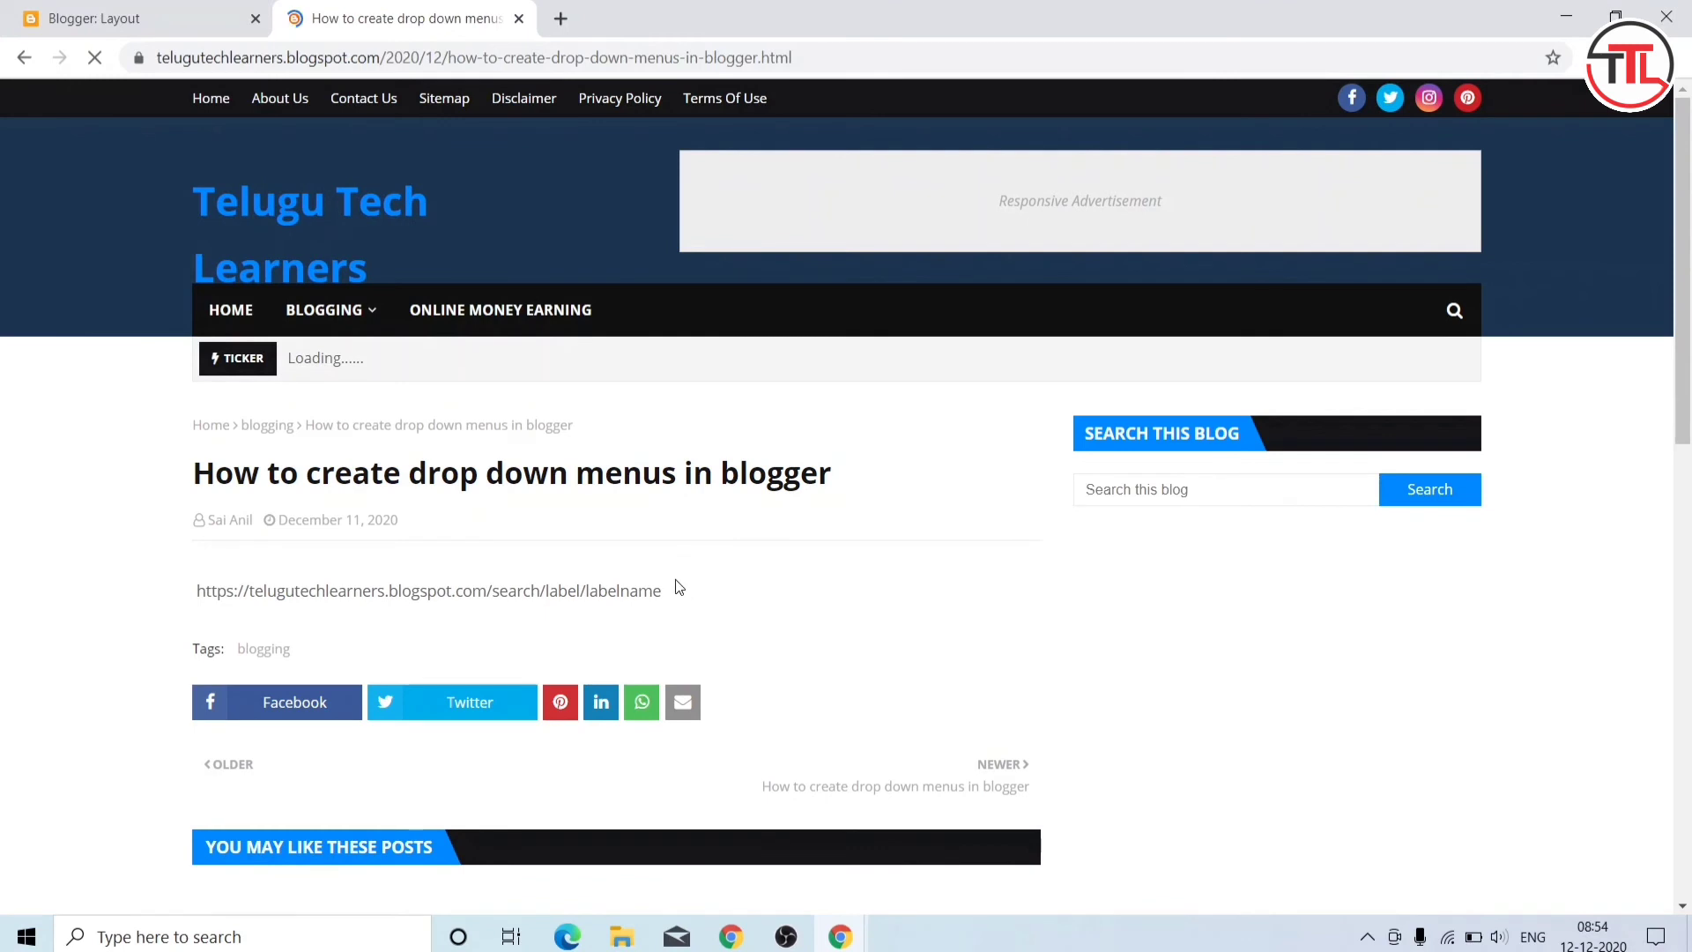
pyautogui.moveTo(678, 593); pyautogui.dragTo(191, 602)
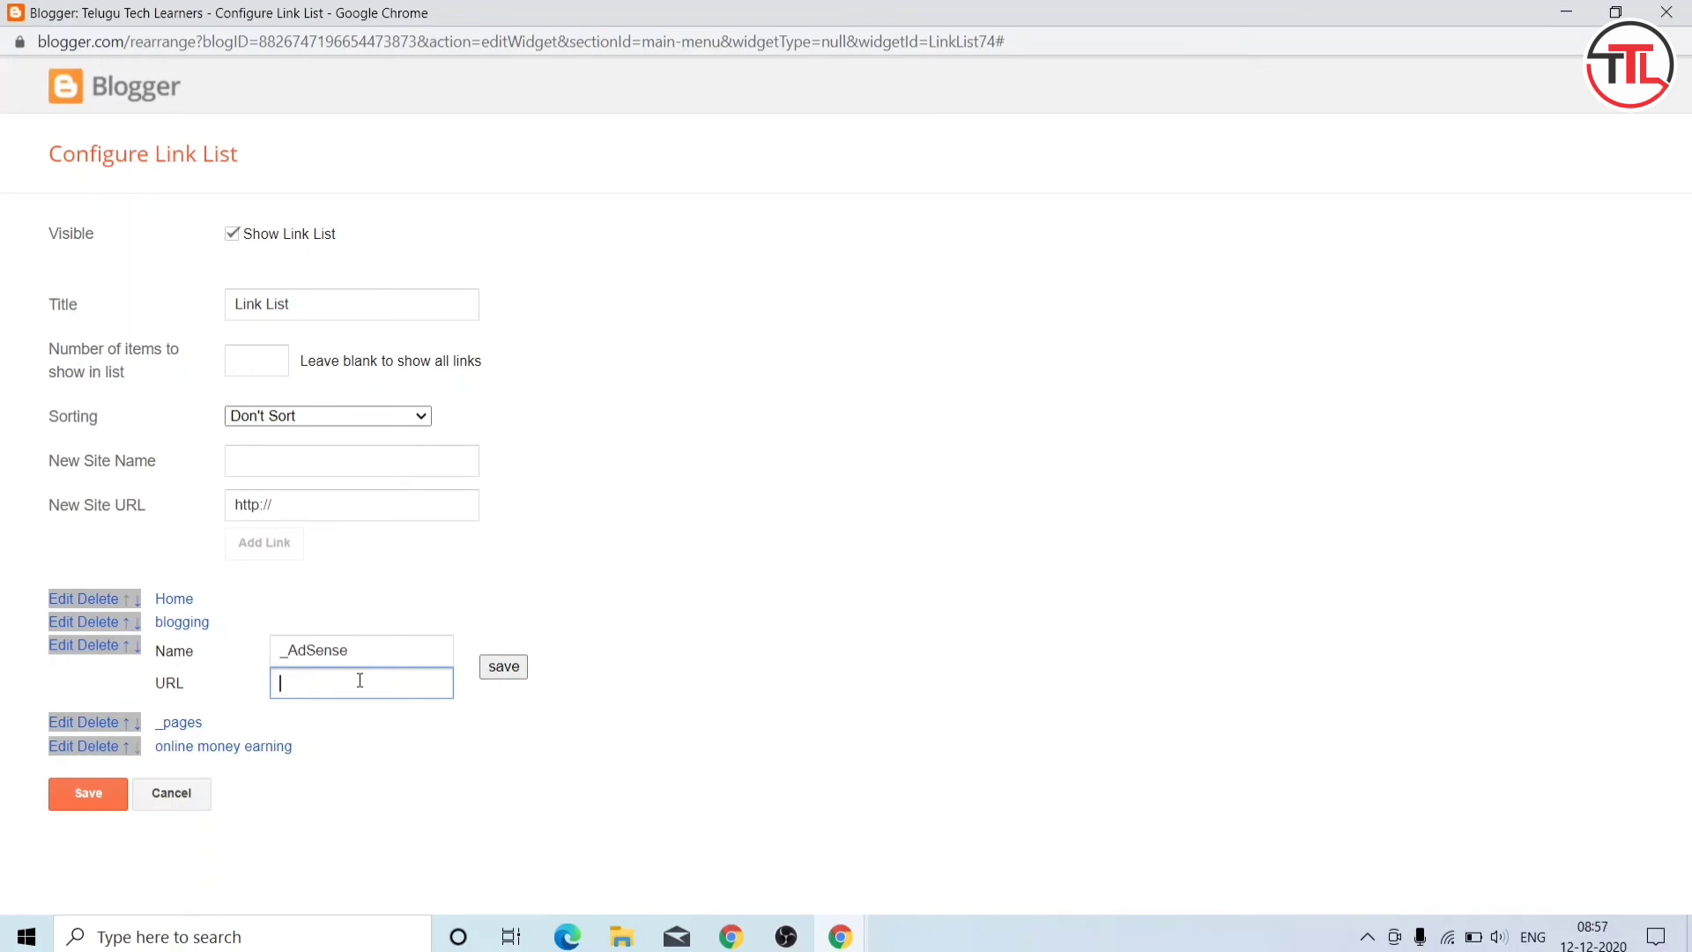
# Step: Paste the copied label URL, ending in /search/label/labelname, as the _AdSense link's URL
pyautogui.hotkey('ctrl', 'v')
pyautogui.keyDown('ctrl'); pyautogui.scroll(5, 564, 610); pyautogui.keyUp('ctrl')
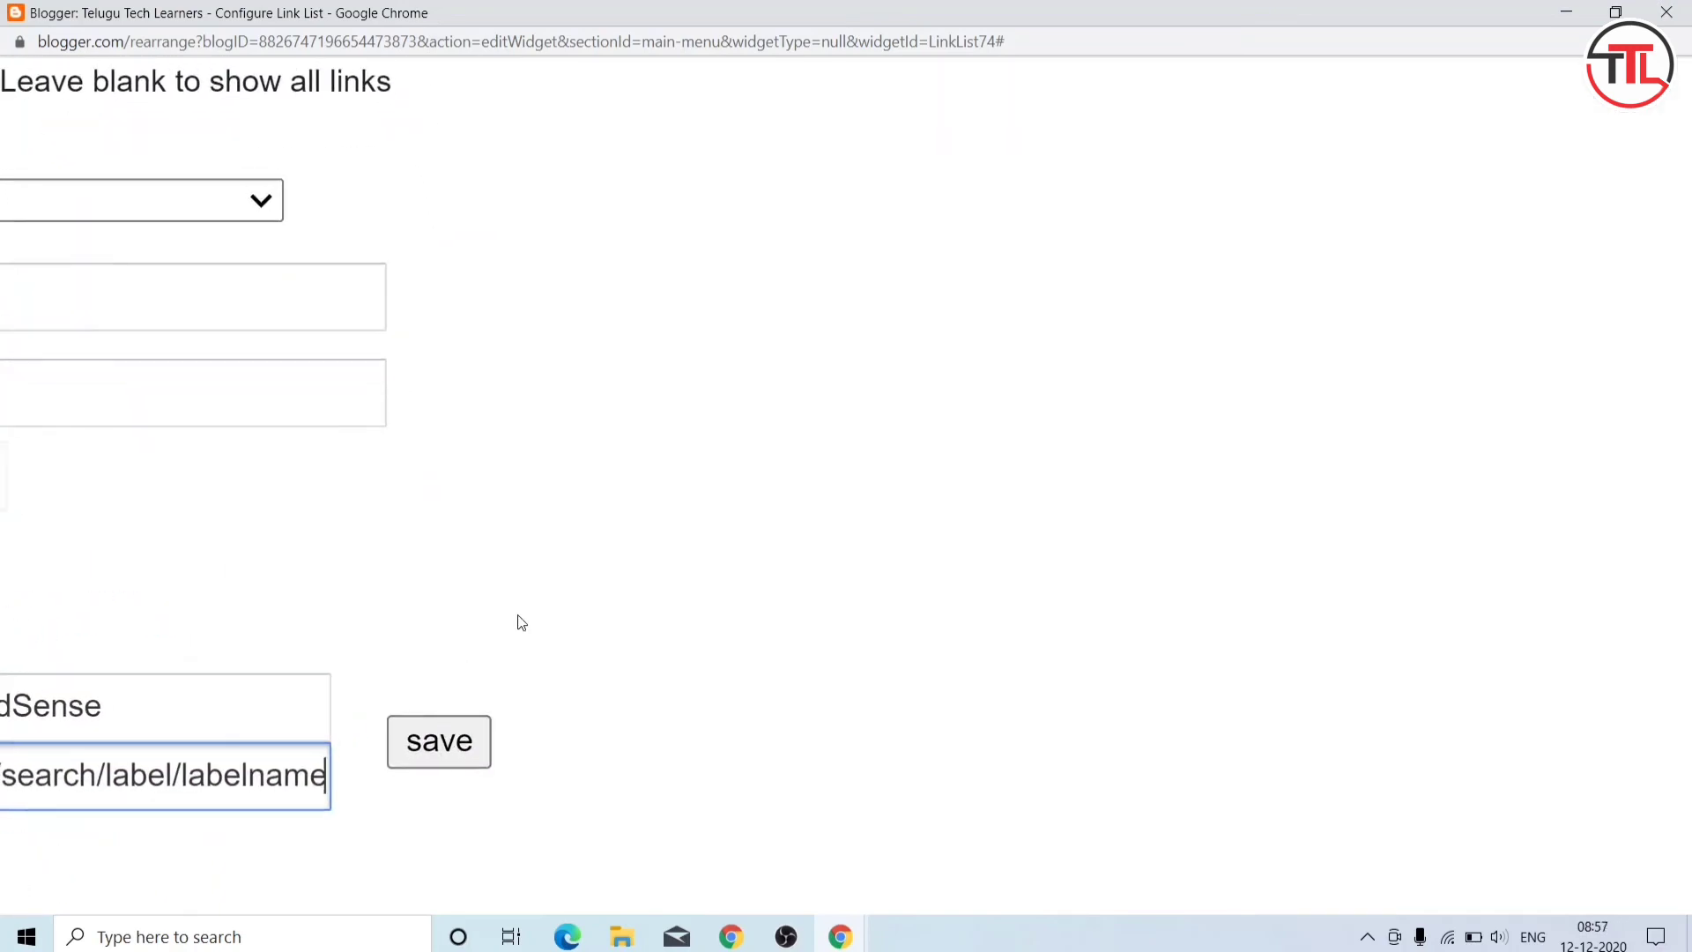
pyautogui.hscroll(-2, 246, 709)
pyautogui.scroll(-1, 246, 709)
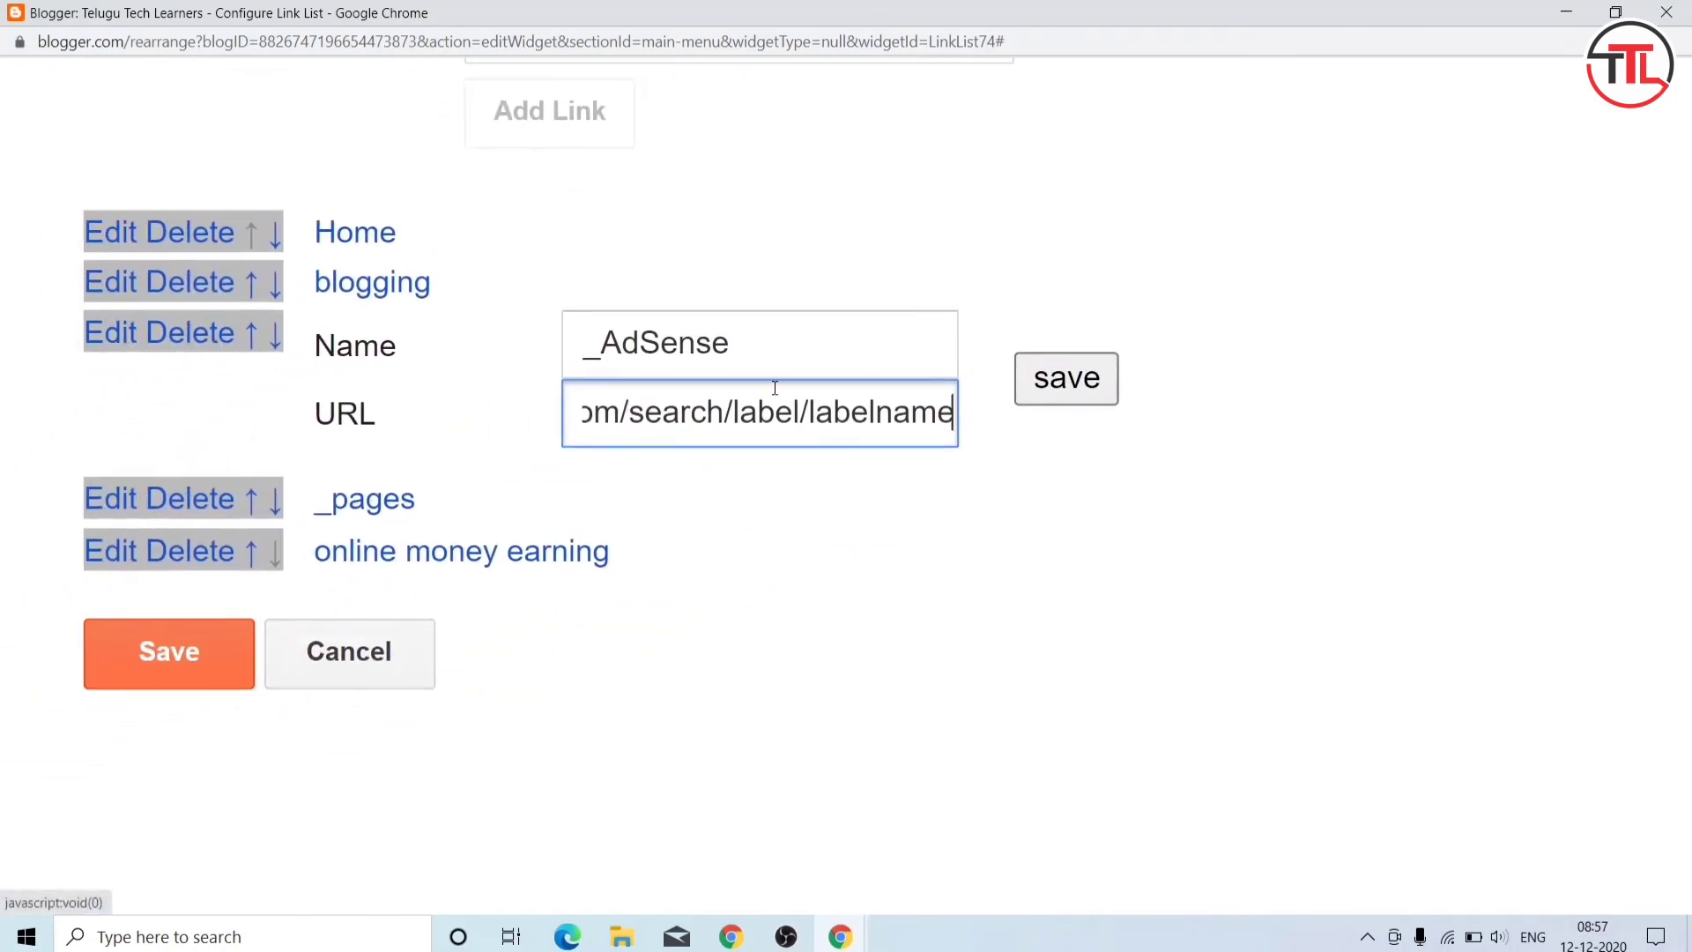
pyautogui.keyDown('ctrl'); pyautogui.scroll(3, 775, 393); pyautogui.keyUp('ctrl')
pyautogui.keyDown('ctrl'); pyautogui.scroll(2, 774, 392); pyautogui.keyUp('ctrl')
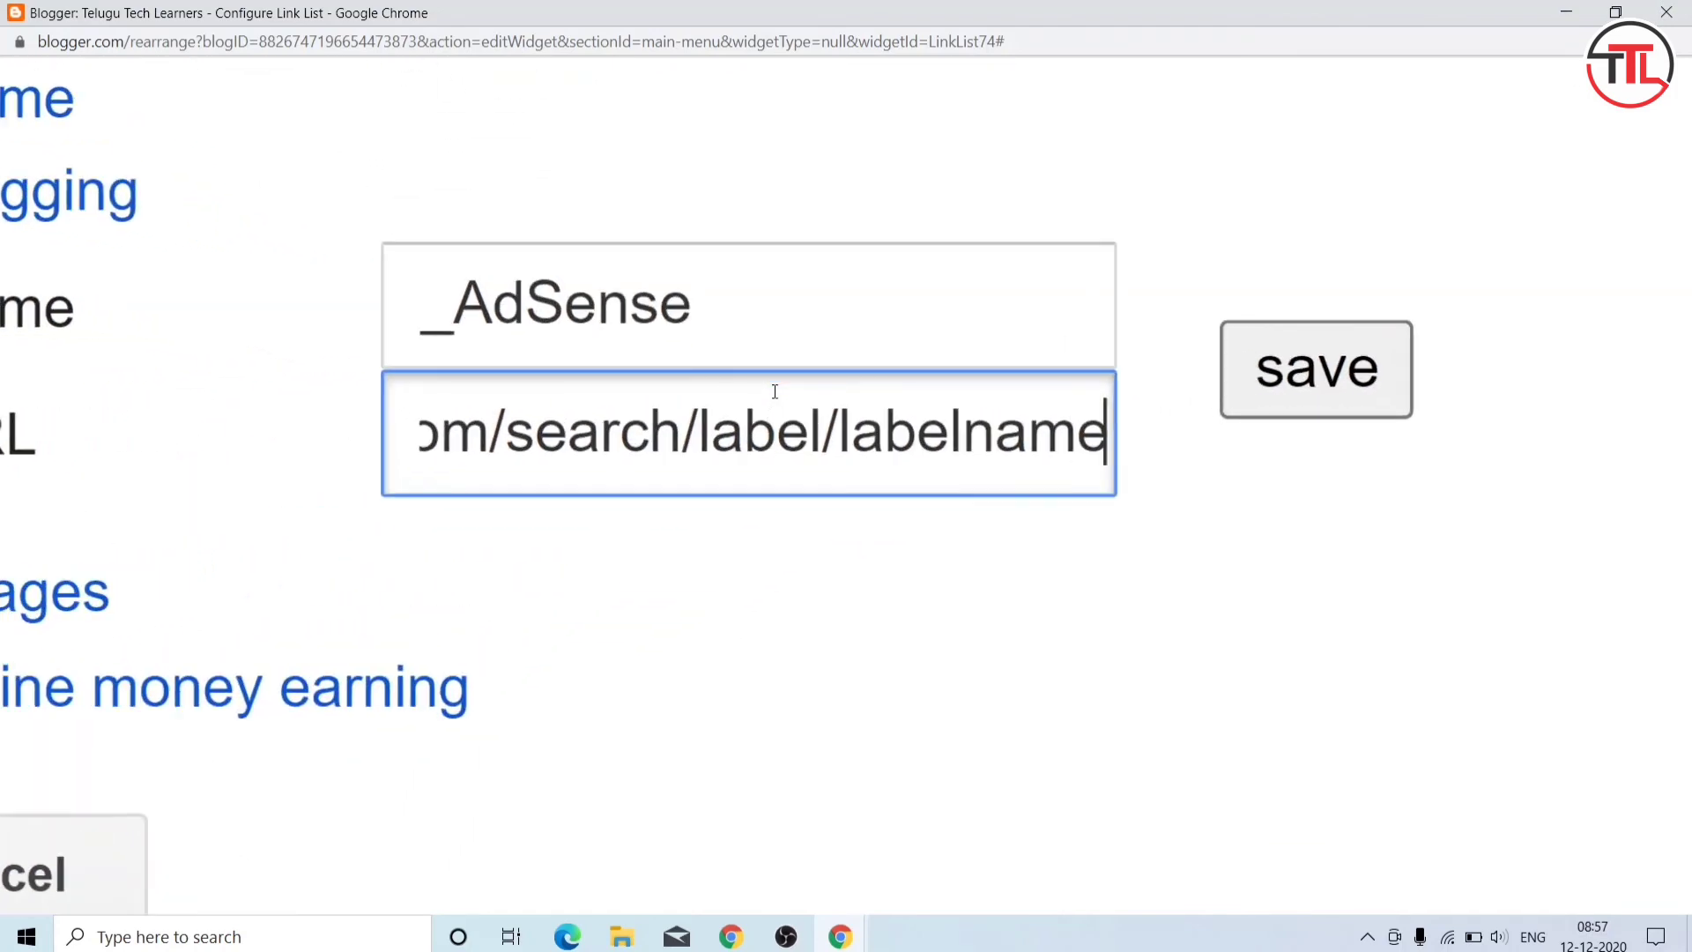
# Step: Replace labelname at the end of the _AdSense link's URL with adsense, then save the link and the link list
pyautogui.press('BackSpace')
pyautogui.press('BackSpace')
pyautogui.press('BackSpace')
pyautogui.press('BackSpace')
pyautogui.press('BackSpace')
pyautogui.press('BackSpace')
pyautogui.press('BackSpace')
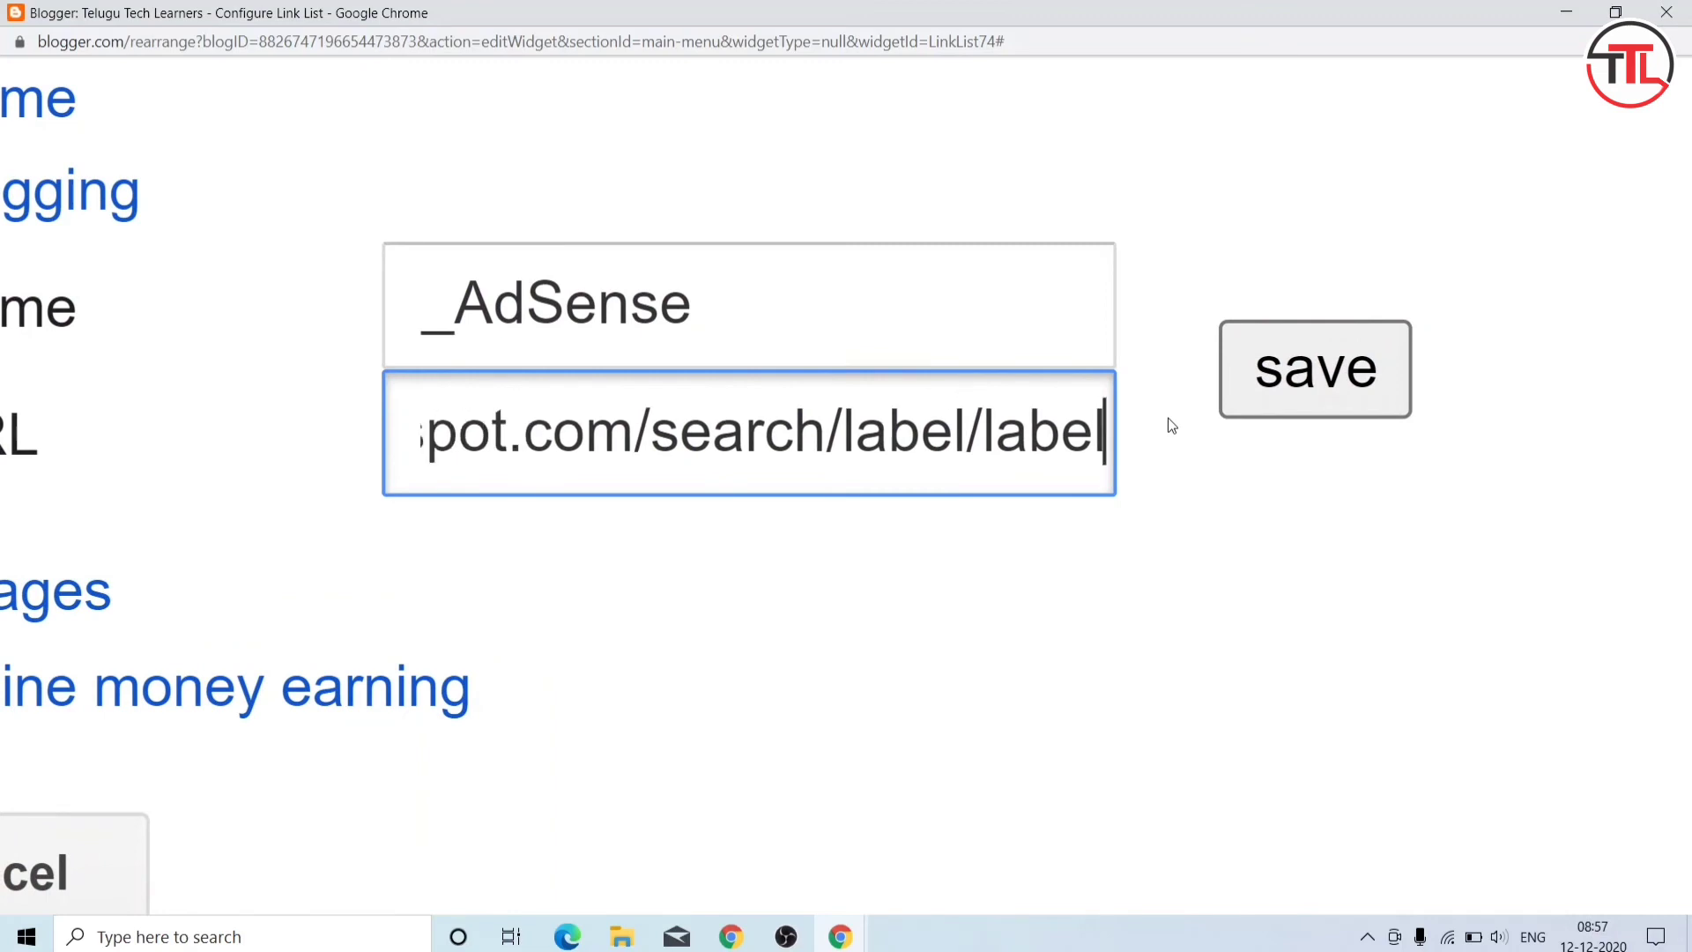
pyautogui.press('BackSpace')
pyautogui.press('BackSpace')
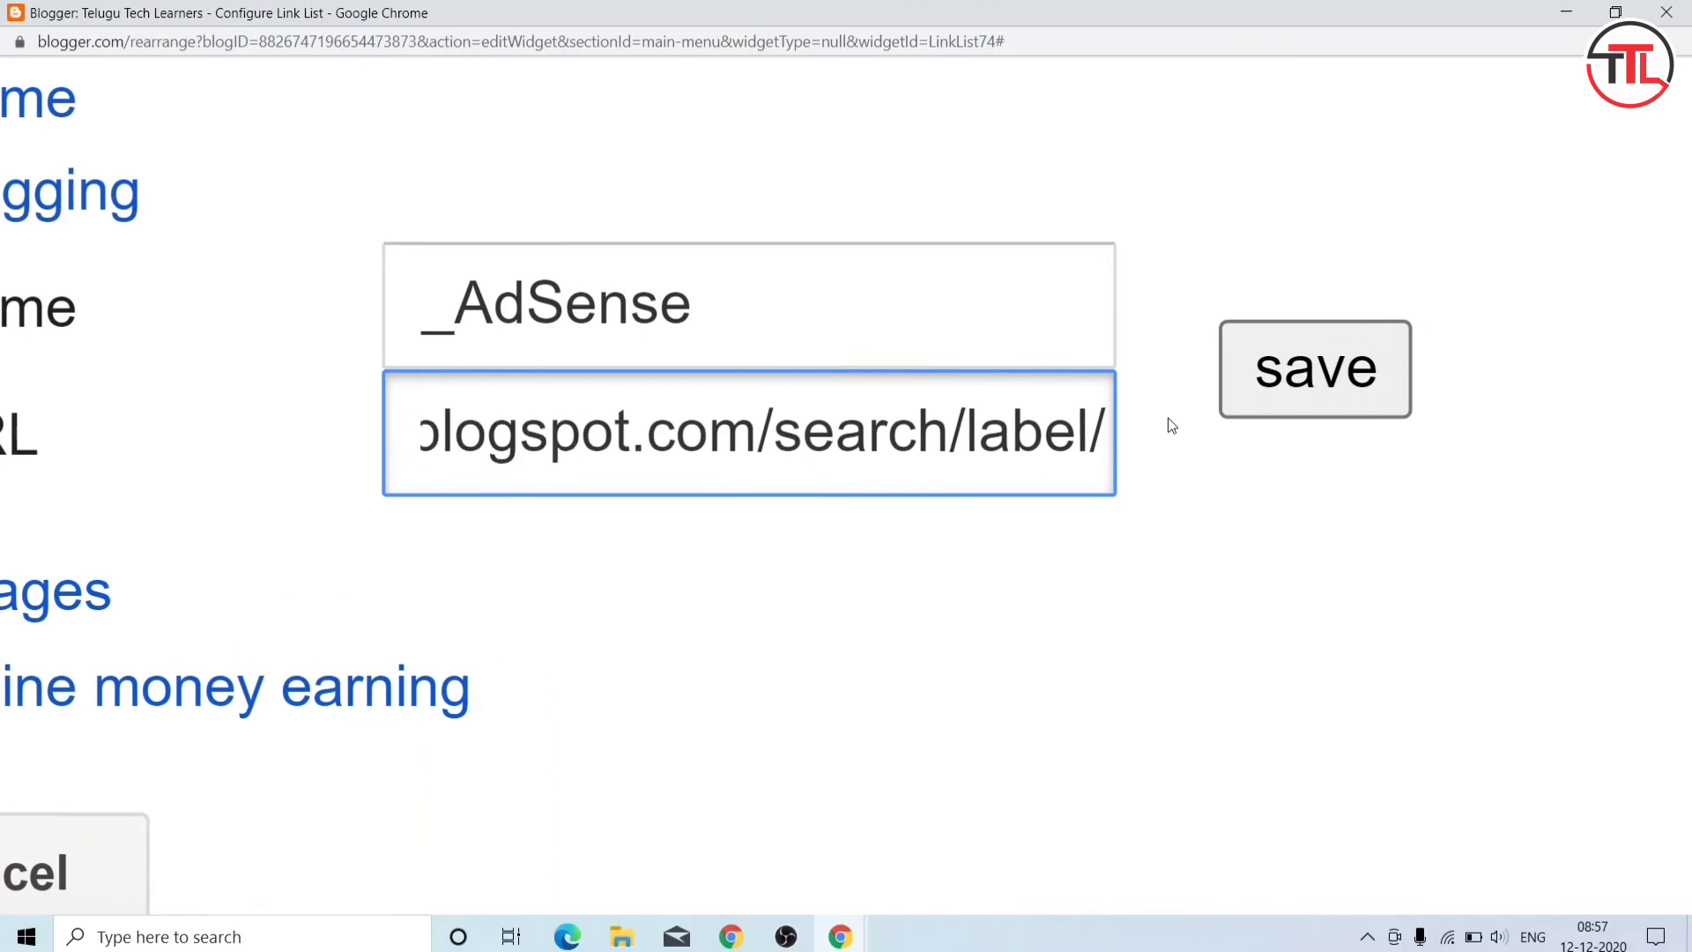
pyautogui.write('a')
pyautogui.write('ds')
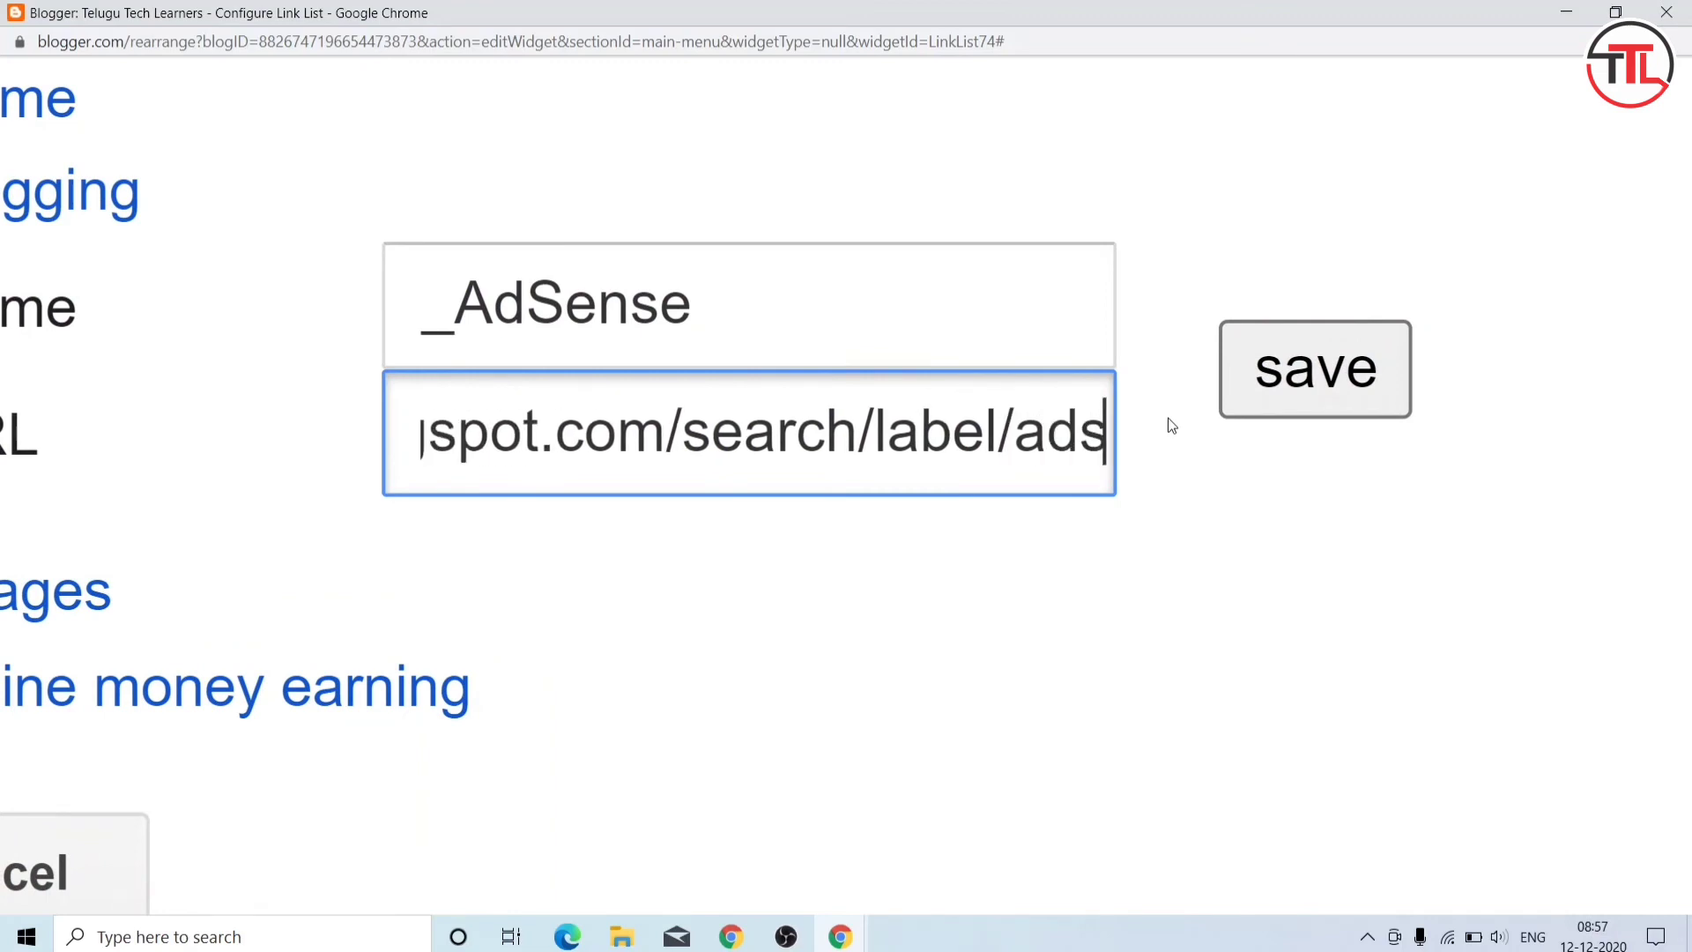
pyautogui.write('ense')
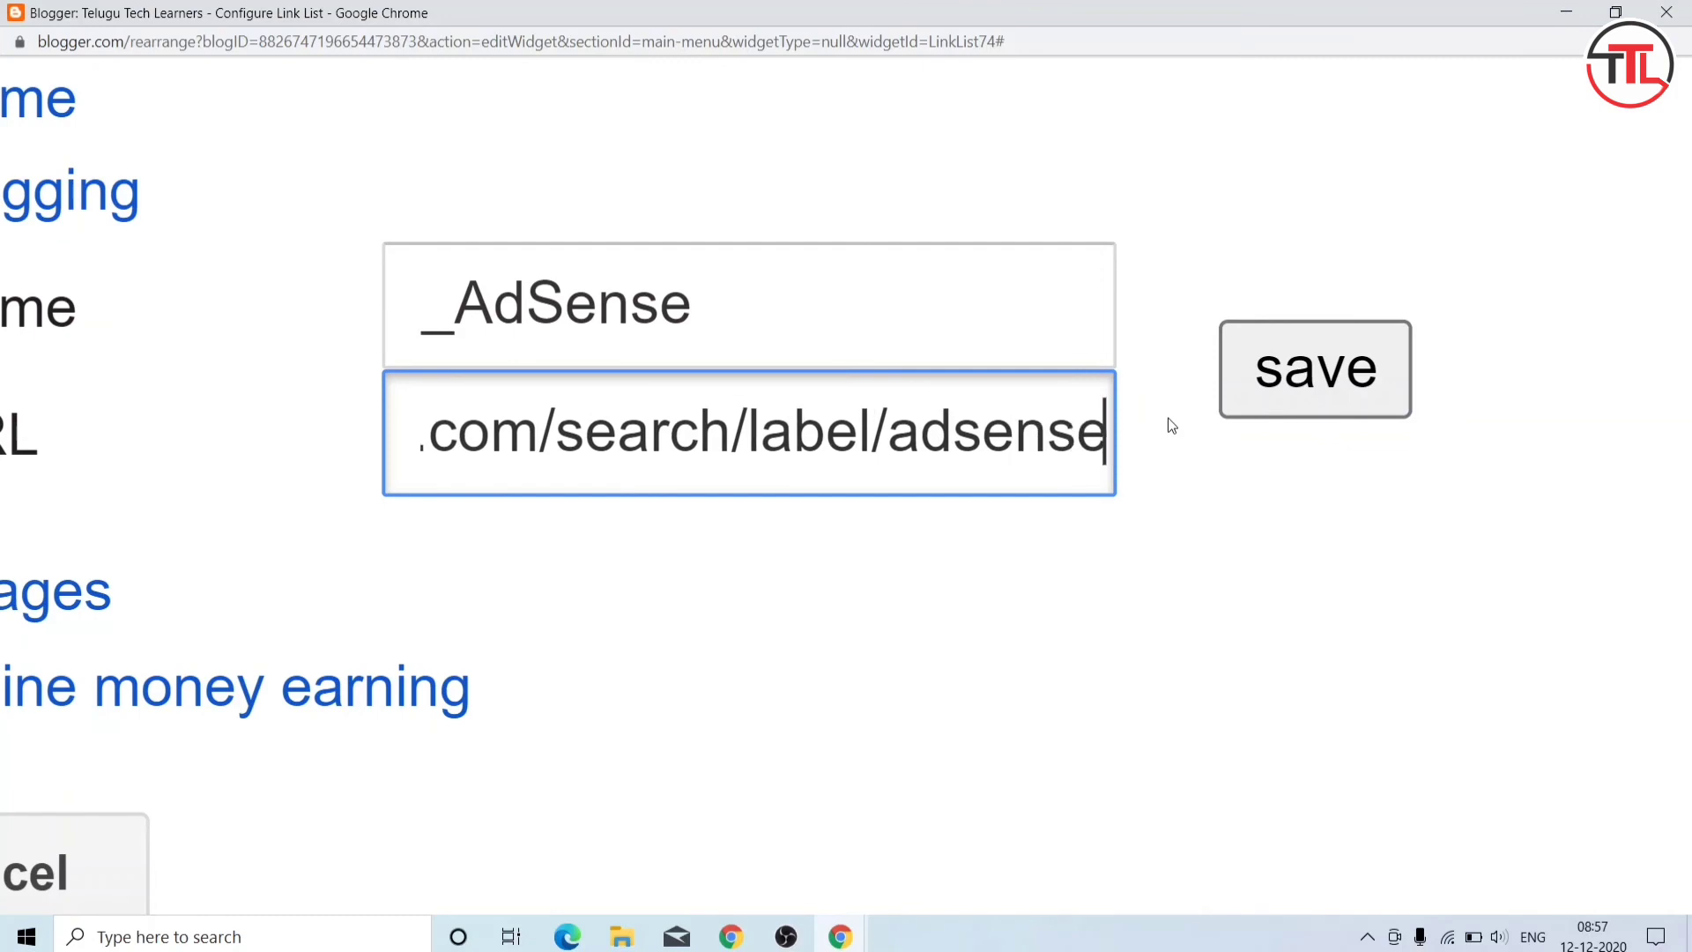
pyautogui.click(1286, 391)
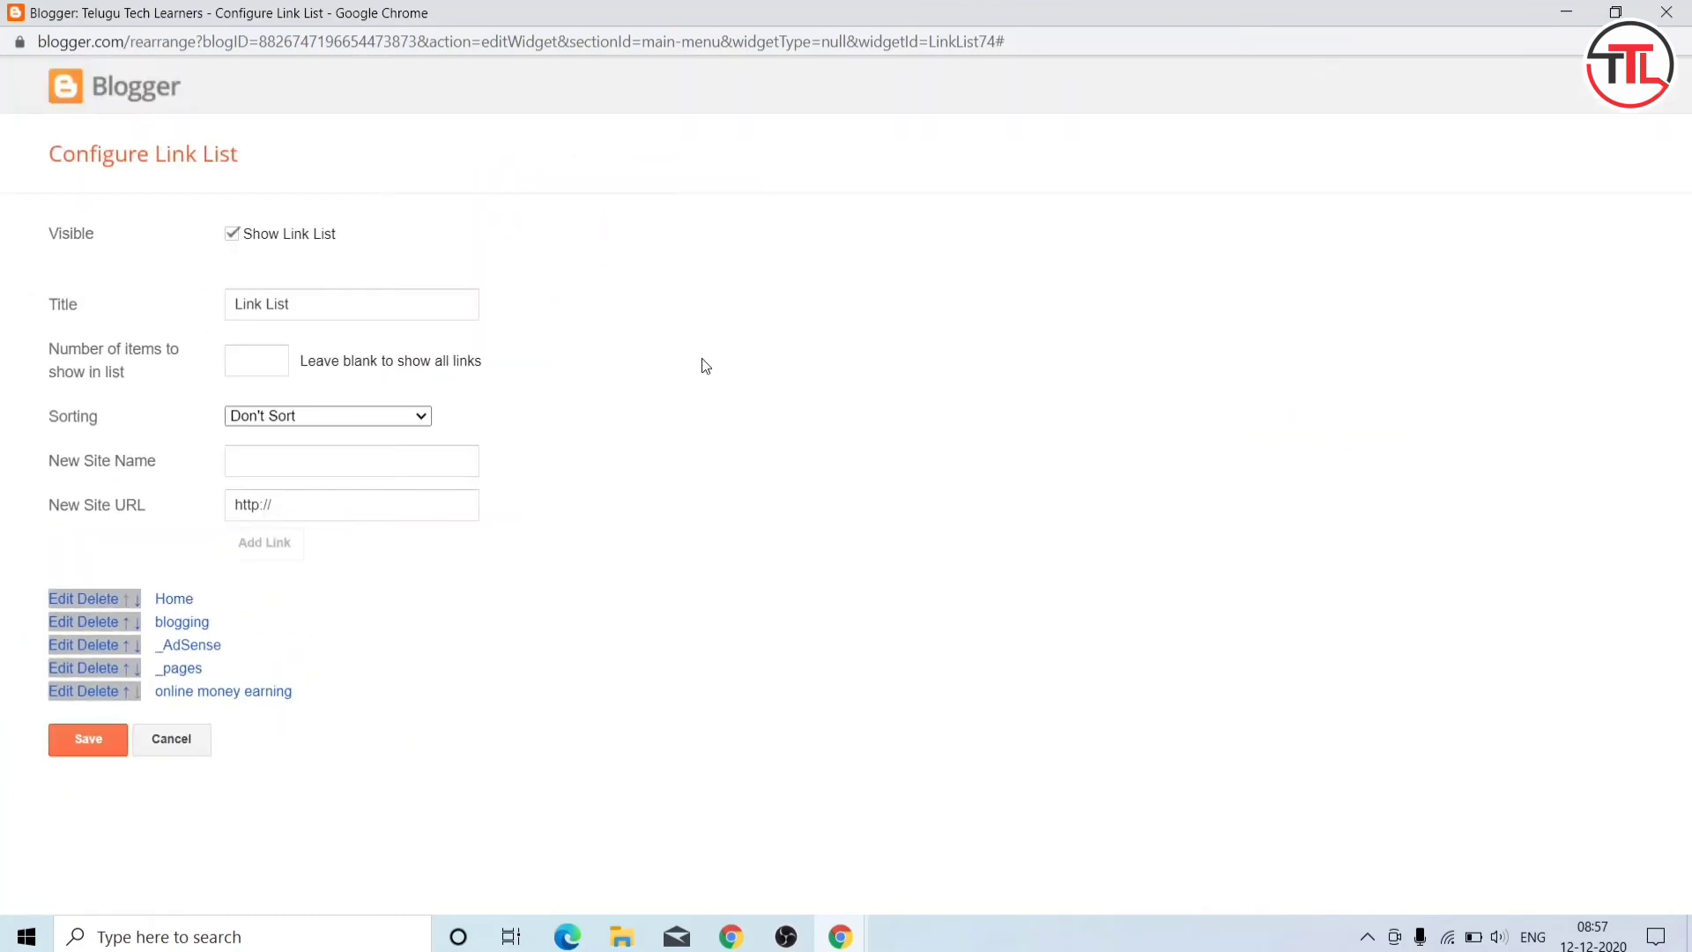
pyautogui.click(88, 740)
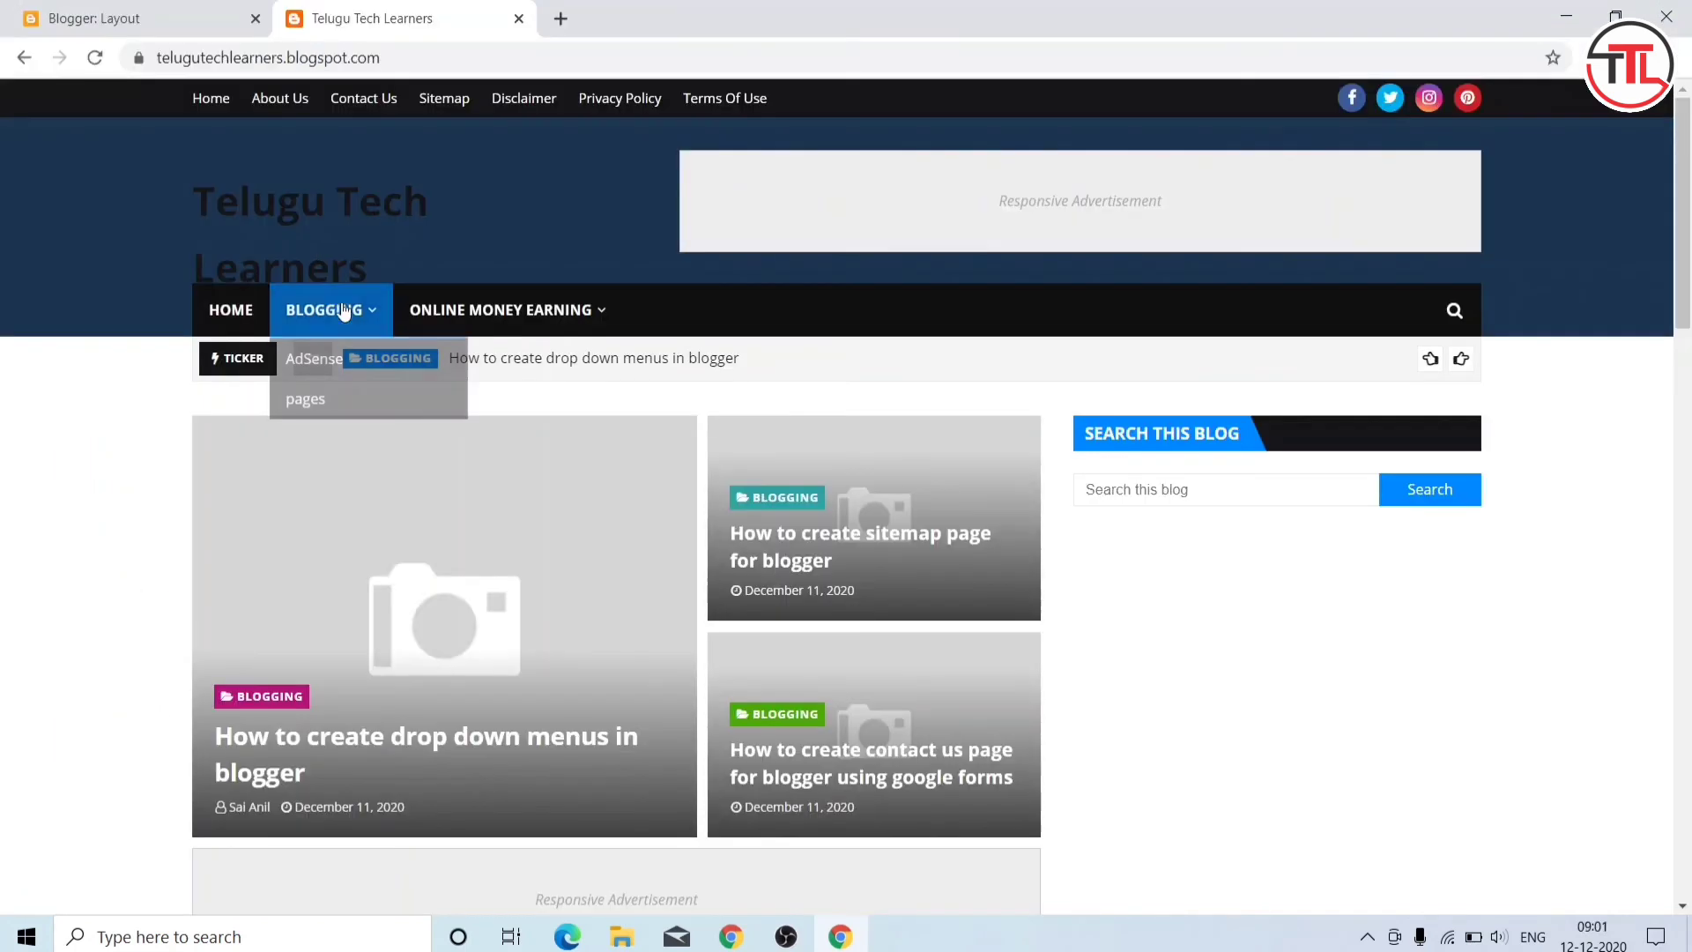
# Step: Check the Online Money Earning and Blogging drop-downs on the live blog and open the AdSense item
pyautogui.moveTo(445, 304)
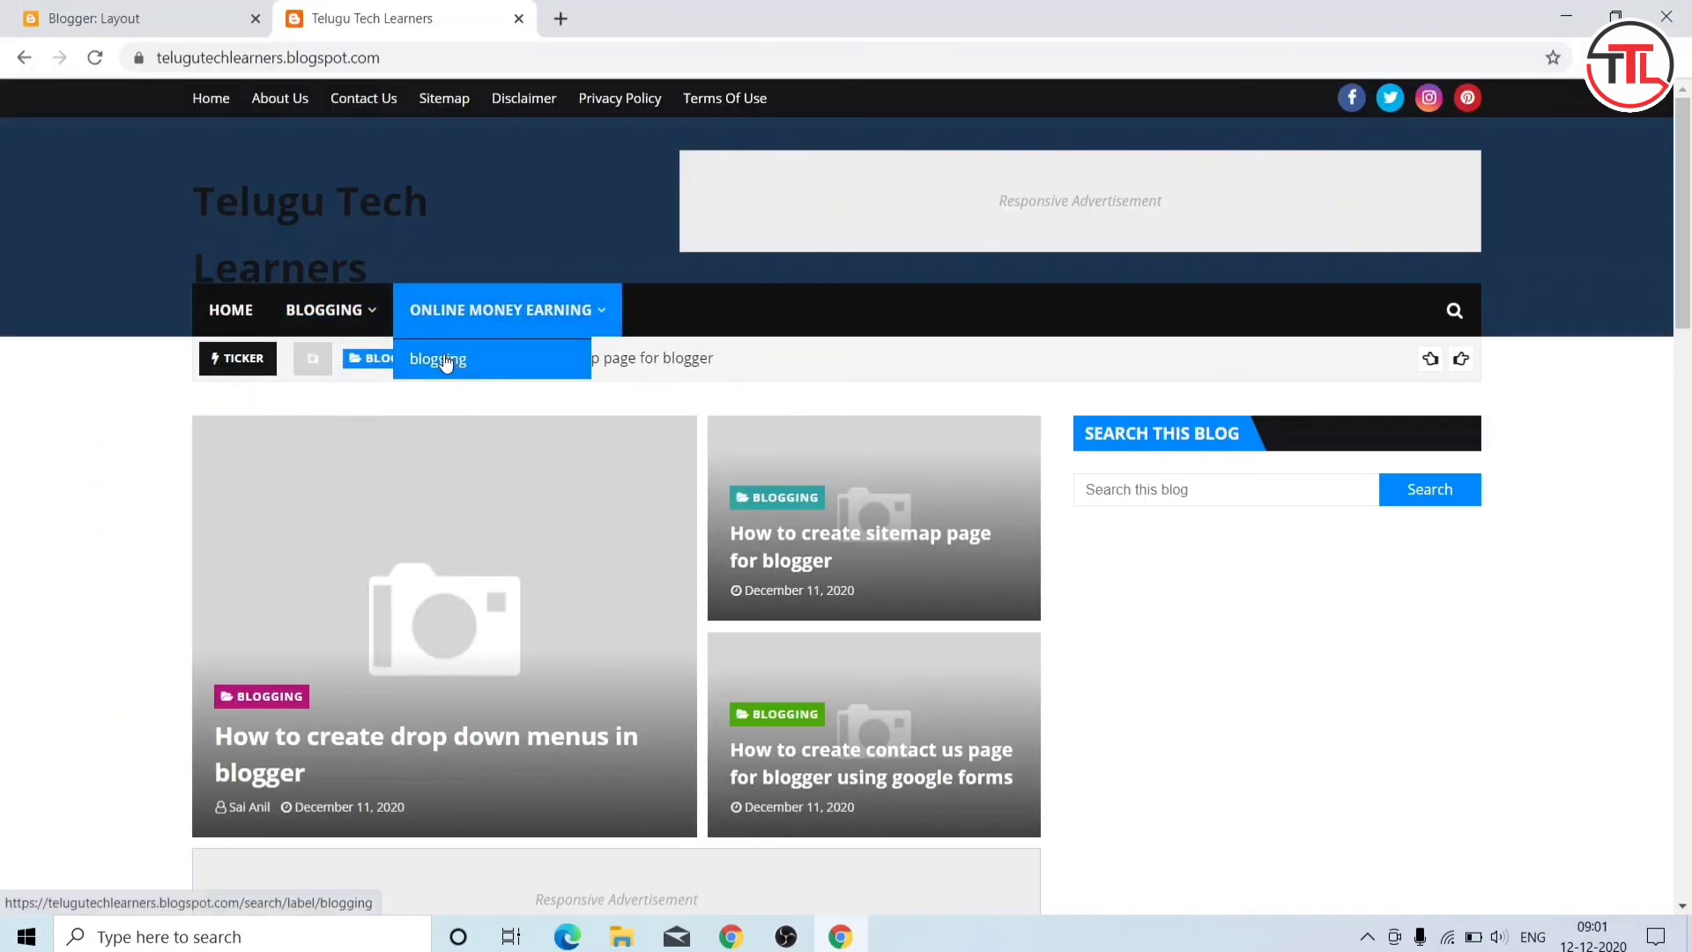
pyautogui.moveTo(333, 315)
pyautogui.click(321, 363)
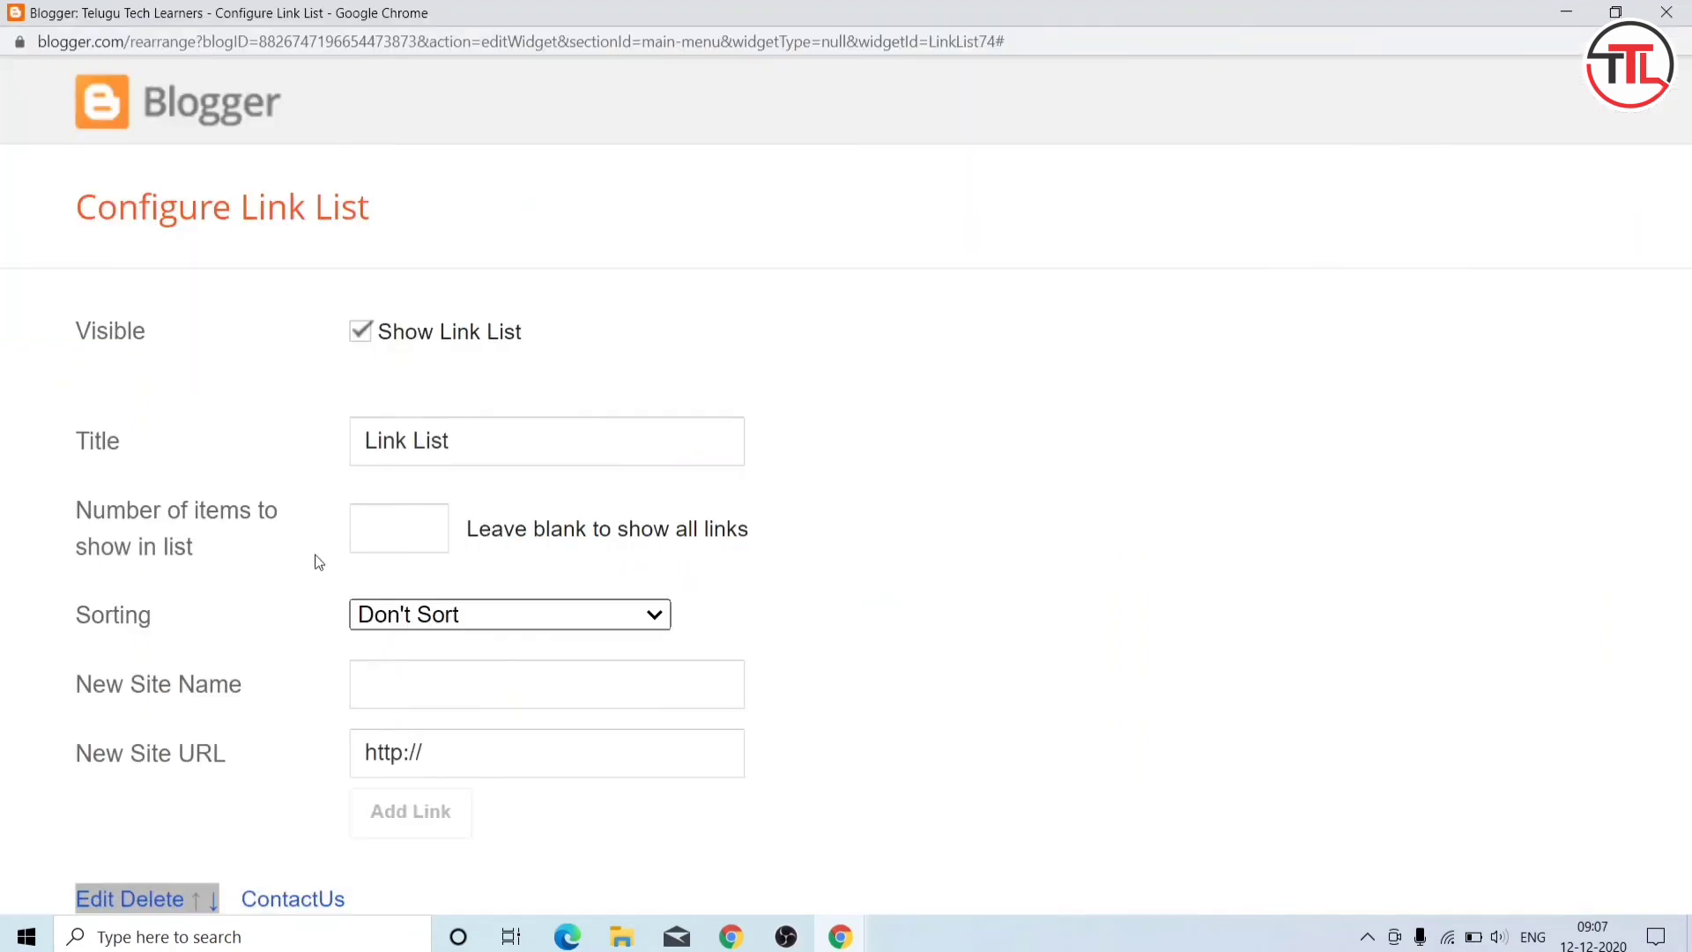
# Step: Delete the ContactUs link from the start of the link list and add a new link named __ContactUs
pyautogui.scroll(-3, 321, 560)
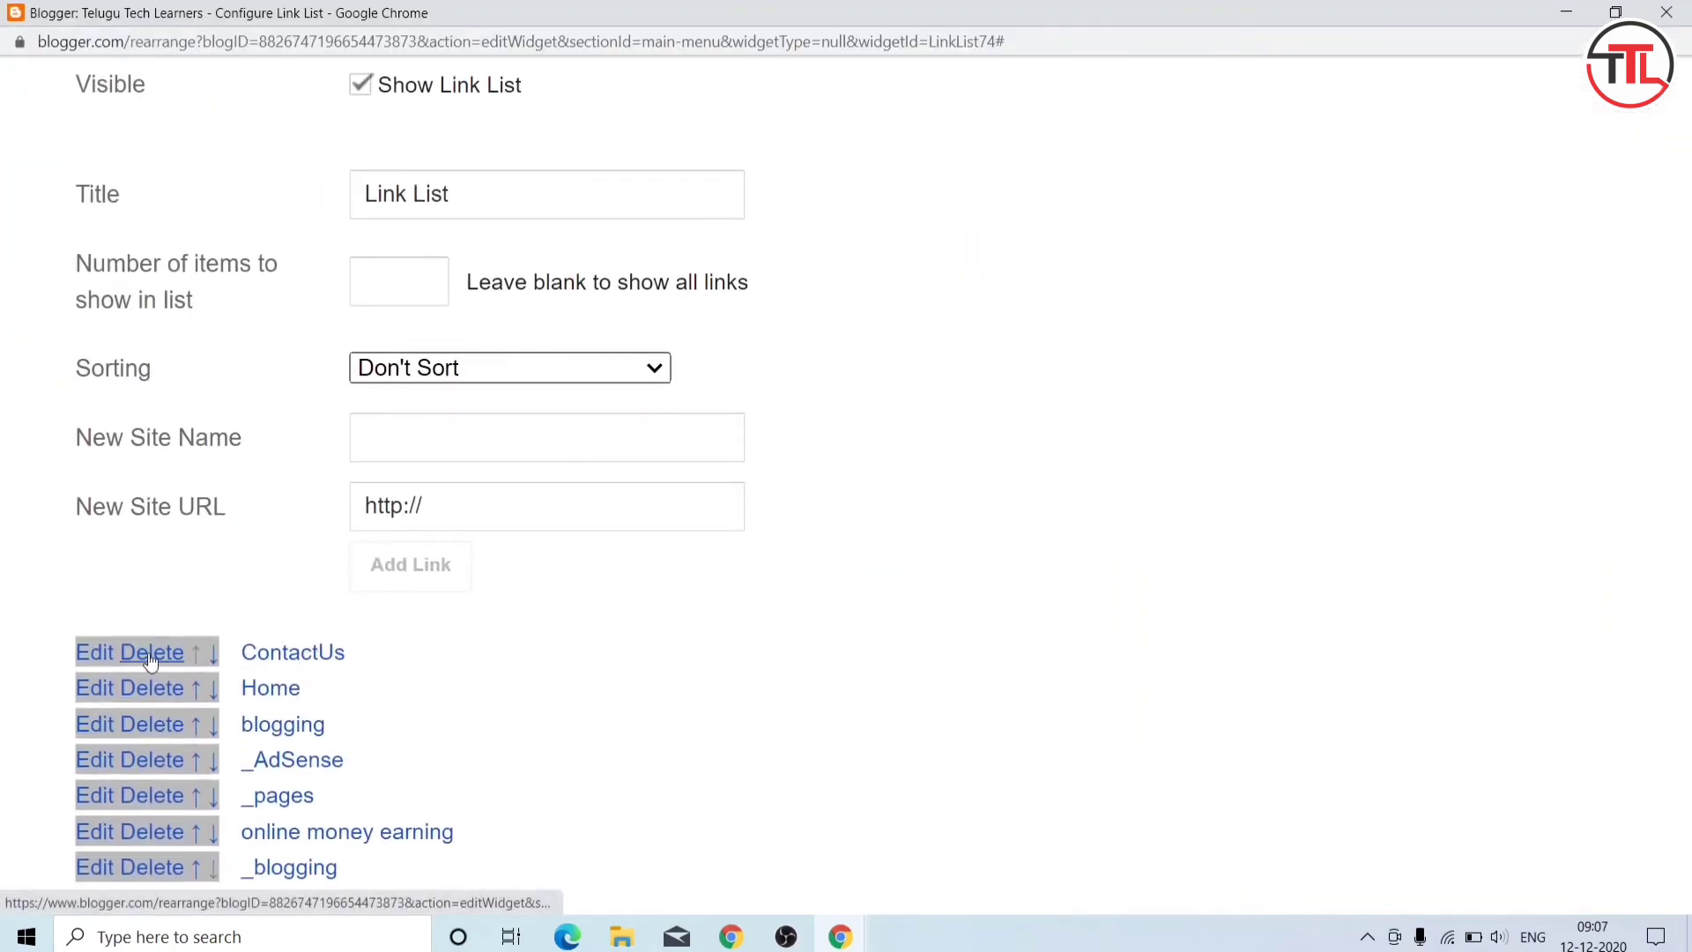
pyautogui.scroll(3, 150, 661)
pyautogui.click(378, 683)
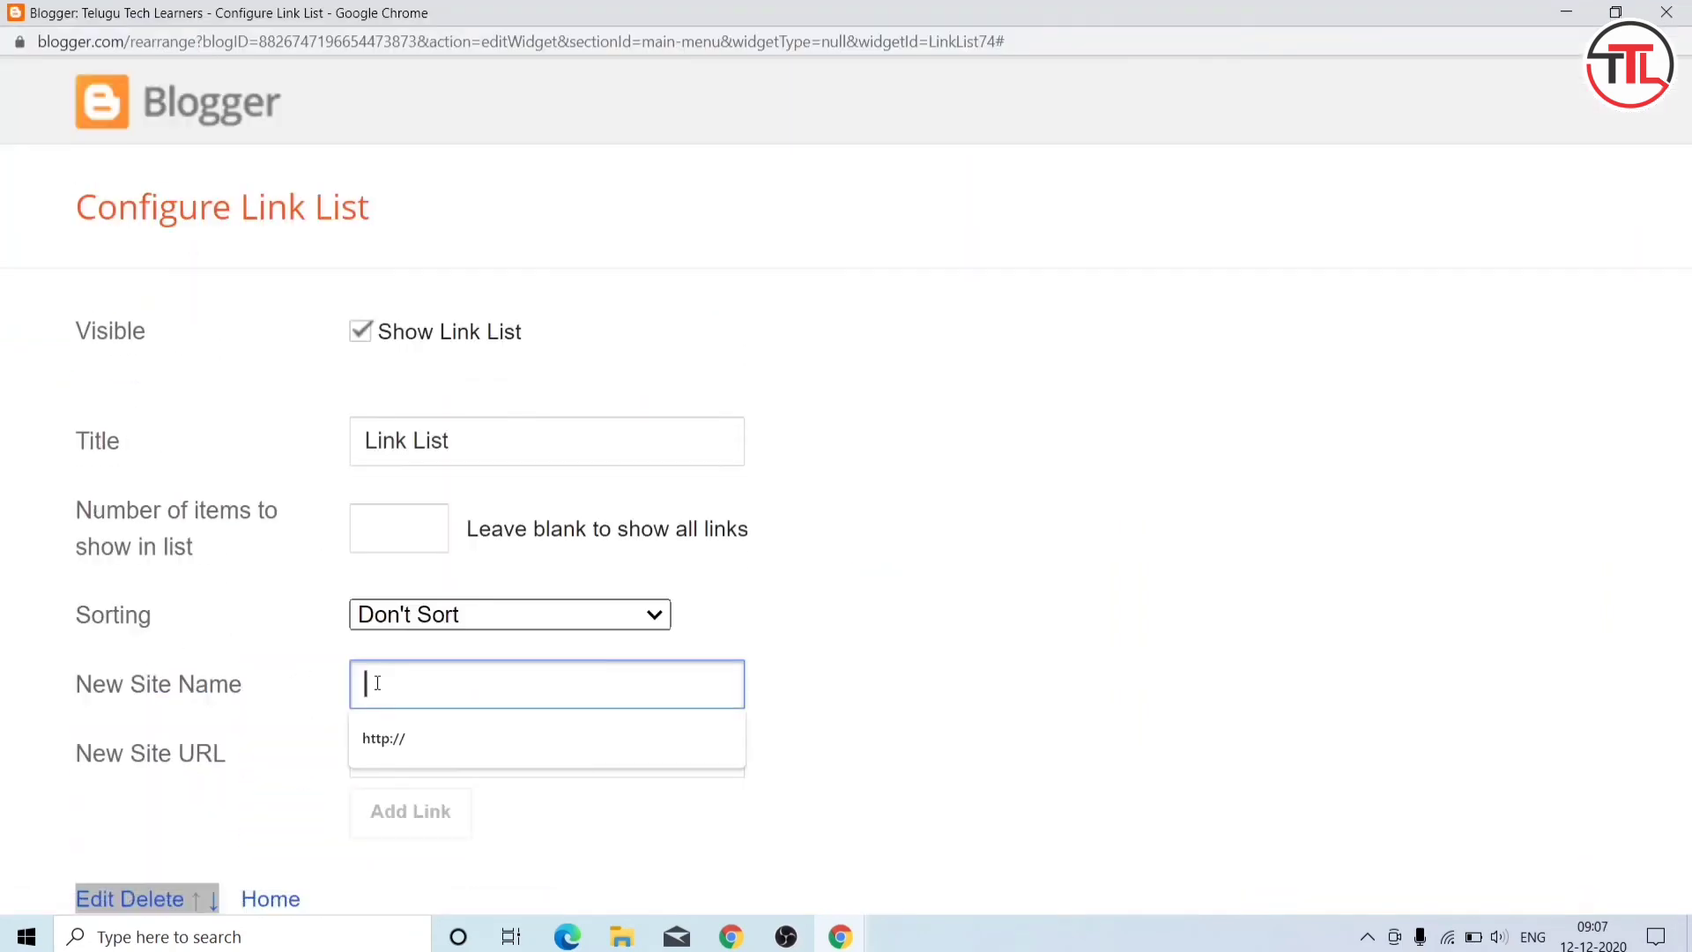
pyautogui.write('ContactU')
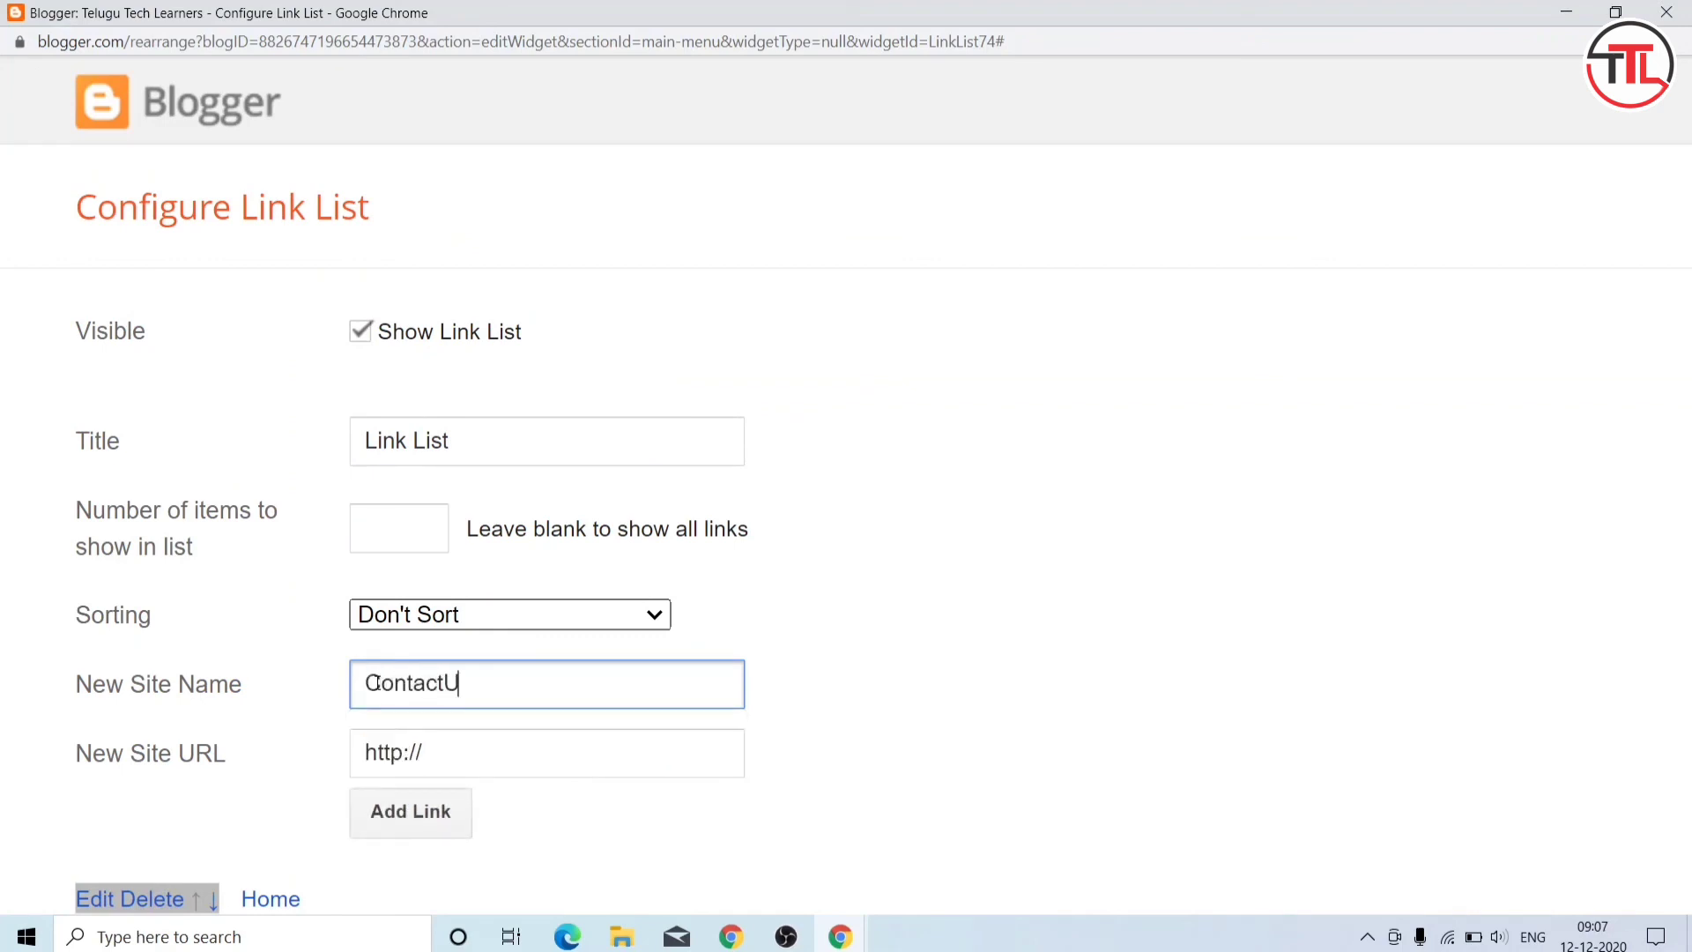
pyautogui.write('s')
pyautogui.scroll(-2, 466, 691)
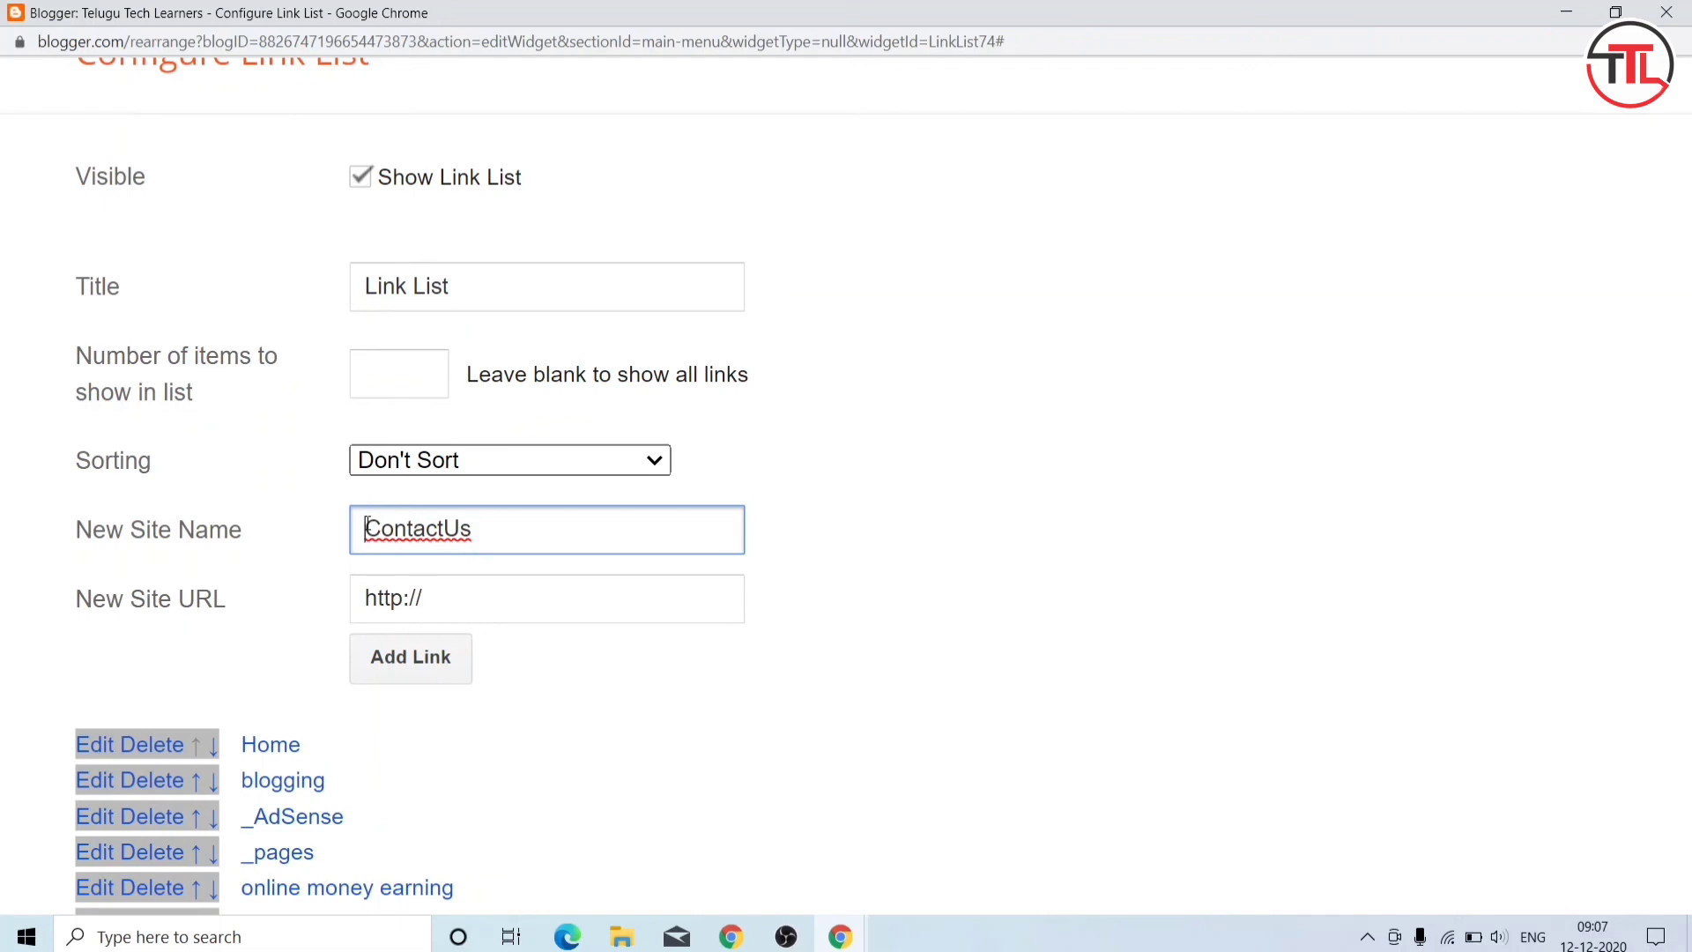
pyautogui.write('_')
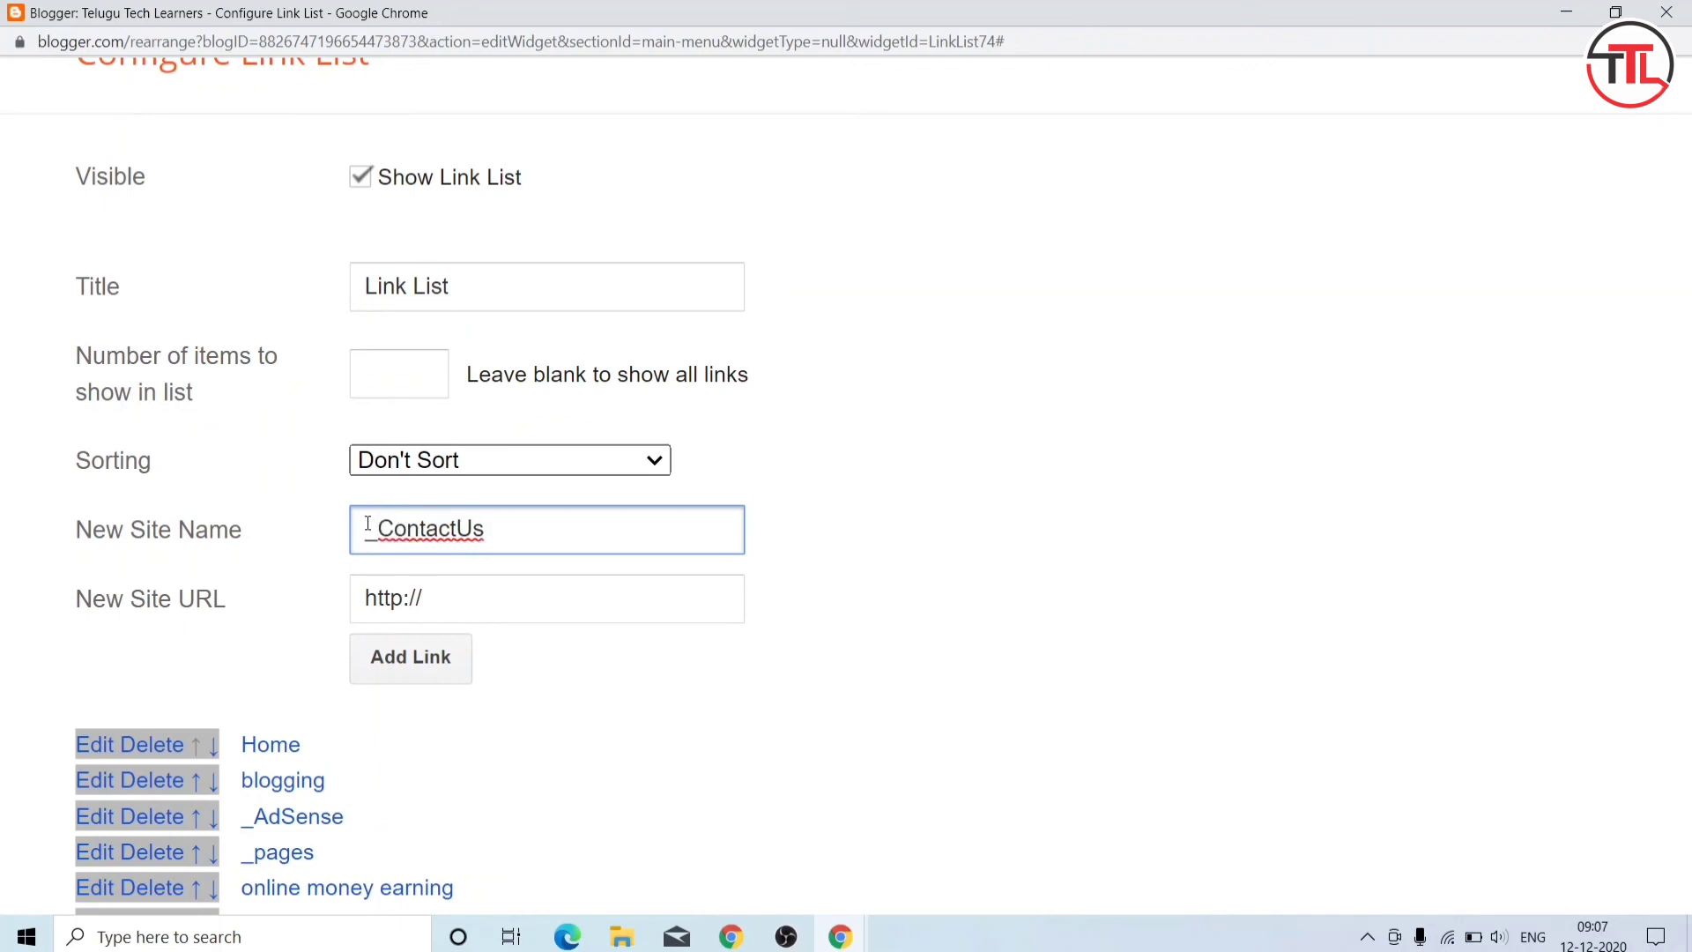
pyautogui.write('_')
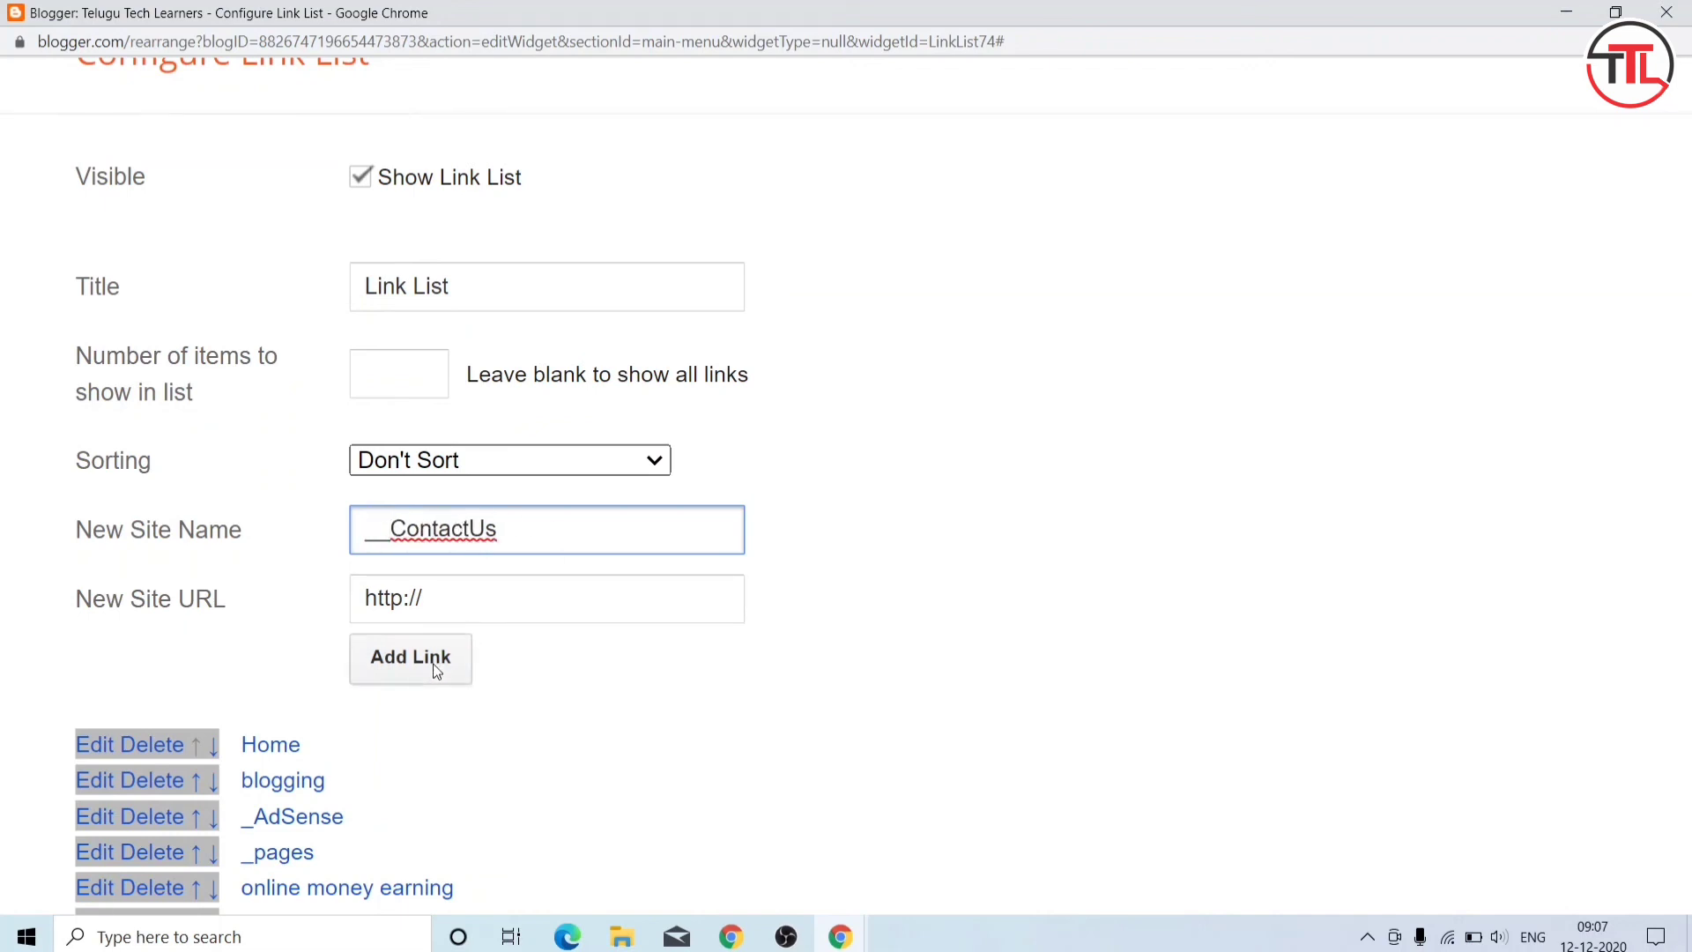
pyautogui.click(436, 665)
pyautogui.click(397, 526)
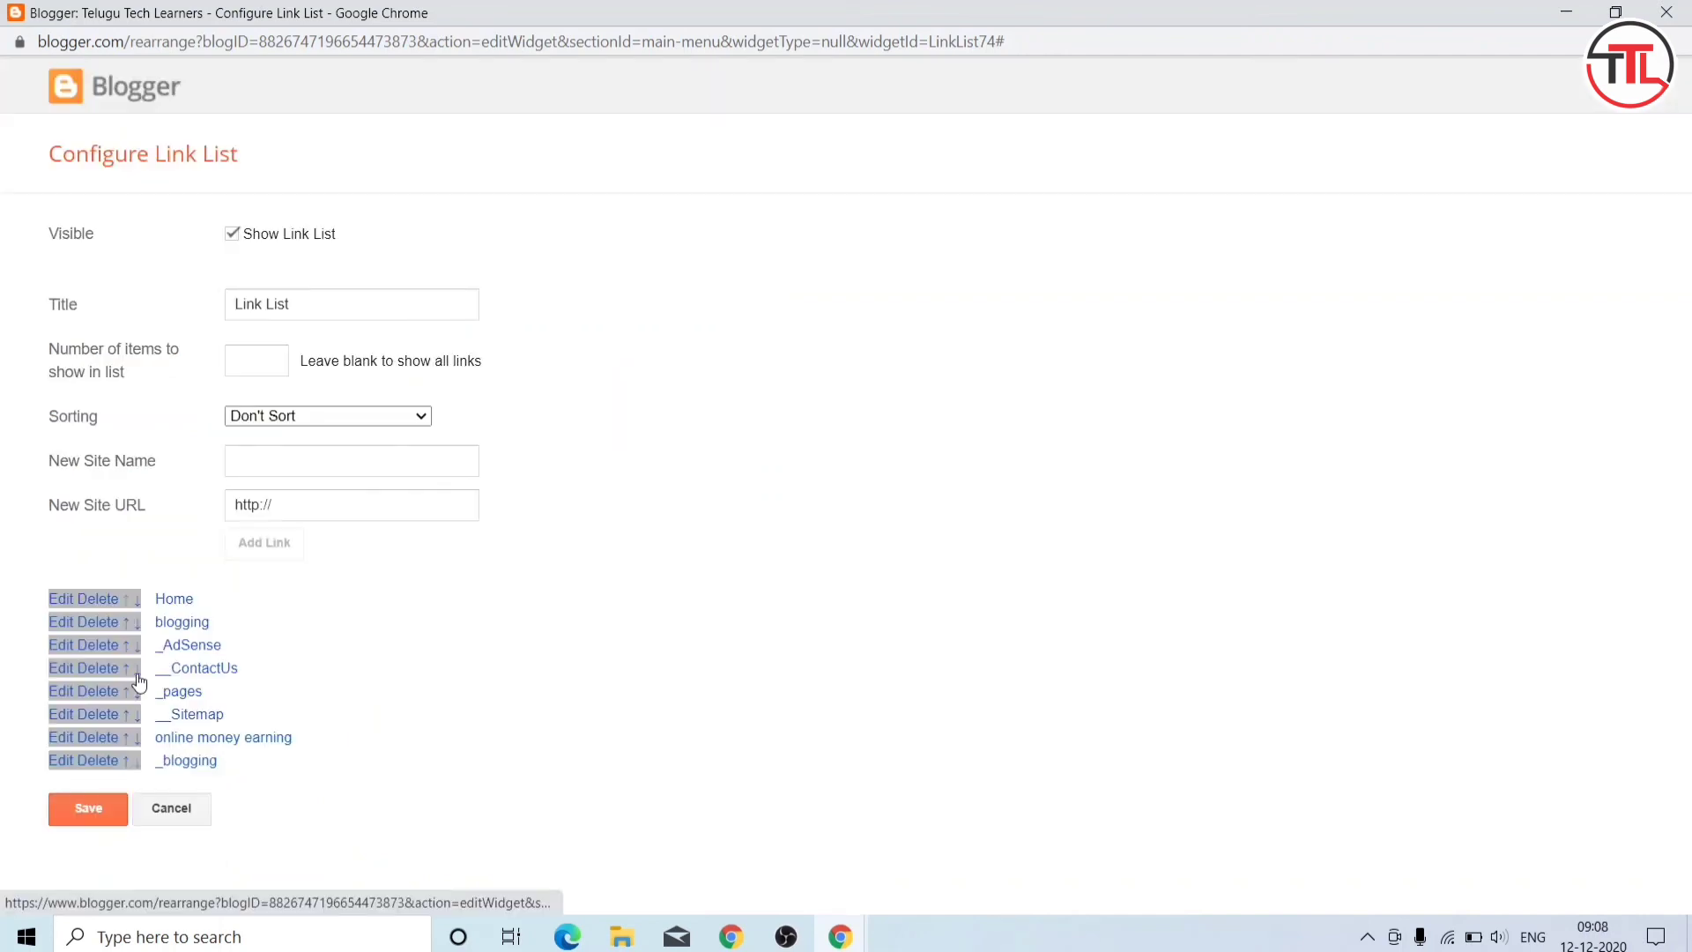
# Step: Move the __ContactUs link directly below _pages and above __Sitemap, and save the link list
pyautogui.click(136, 671)
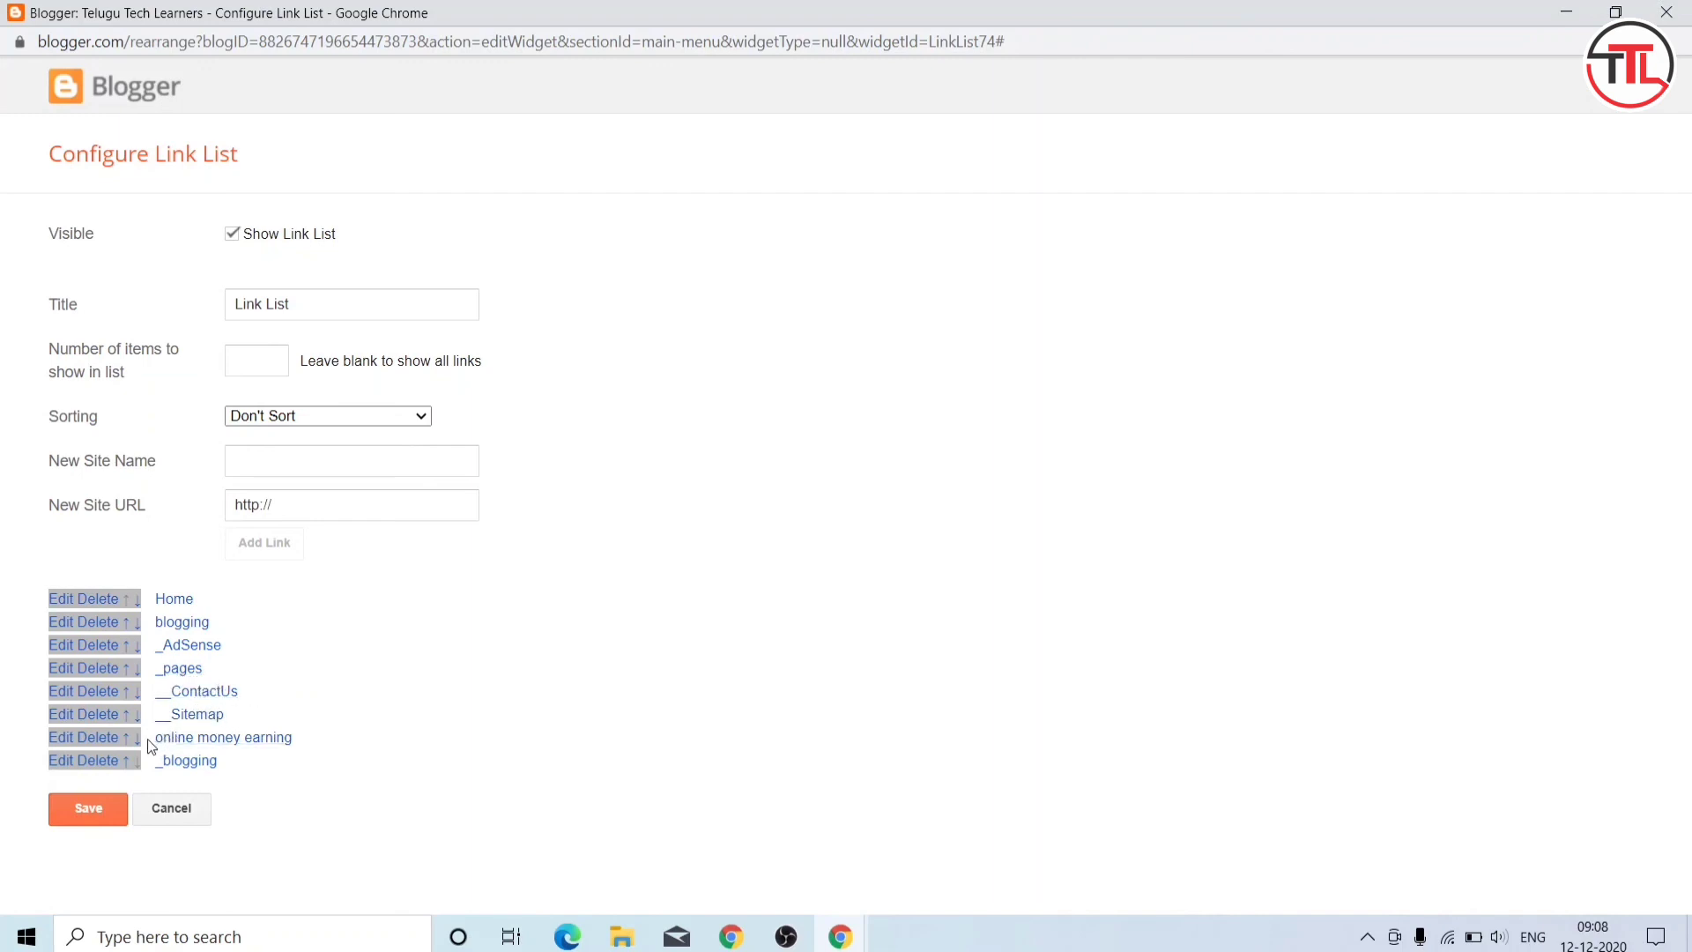
pyautogui.click(88, 809)
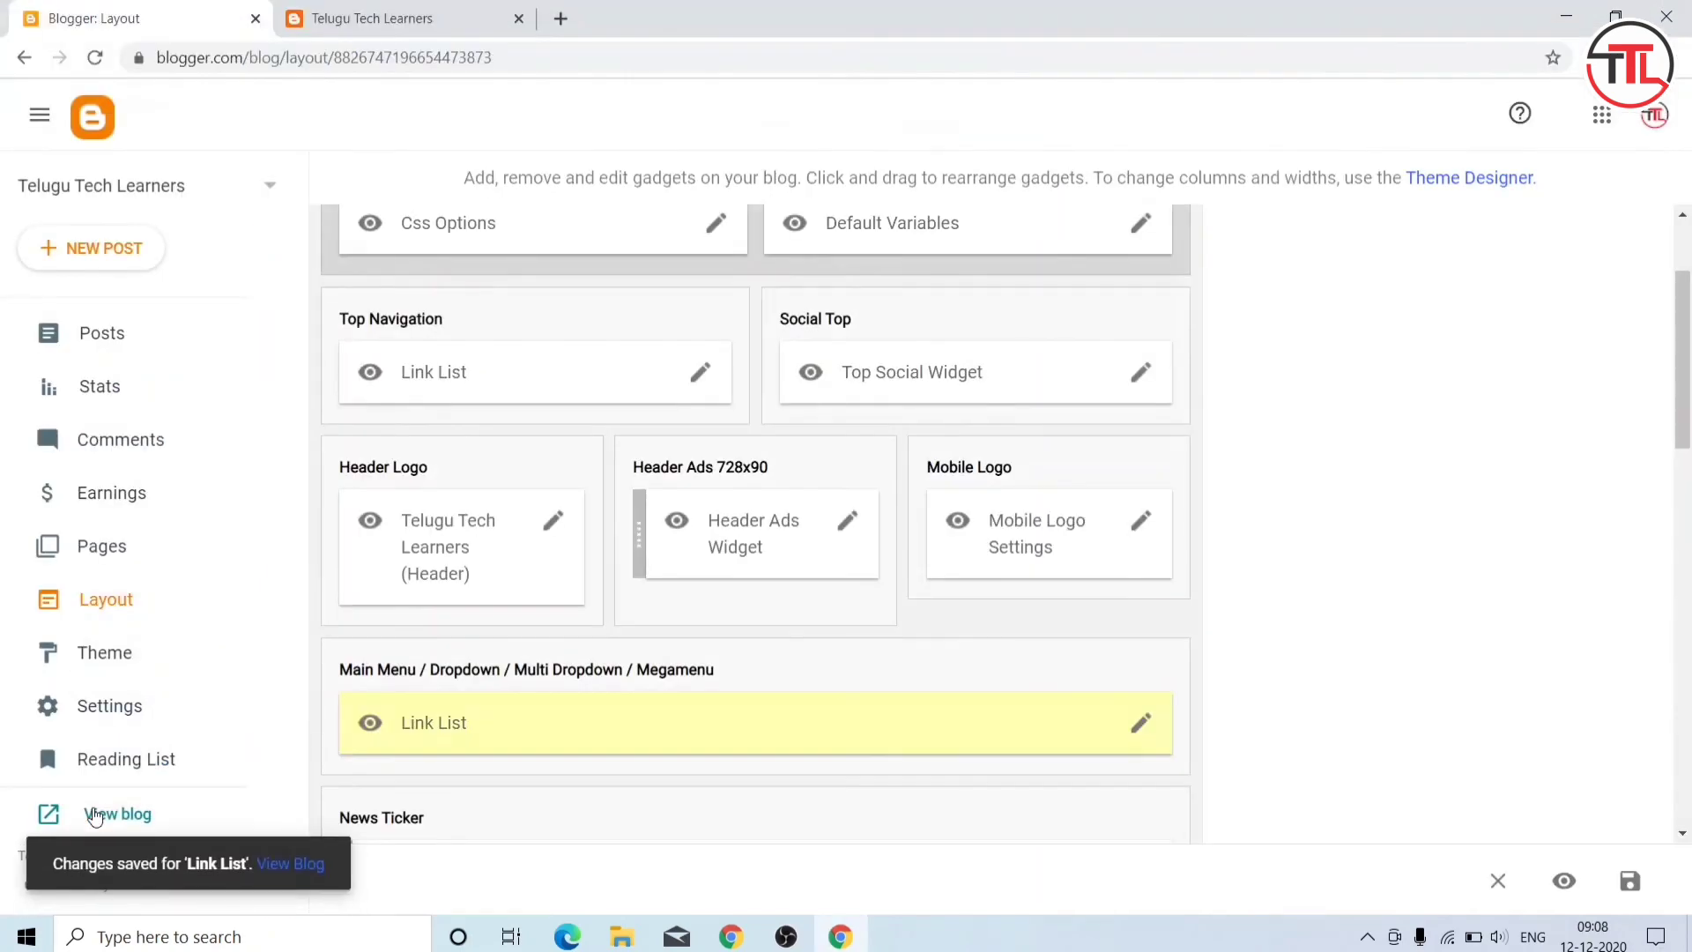
# Step: Reload the live blog, check the Blogging drop-down in the main menu, and open its pages item
pyautogui.hotkey('ctrl', 'Tab')
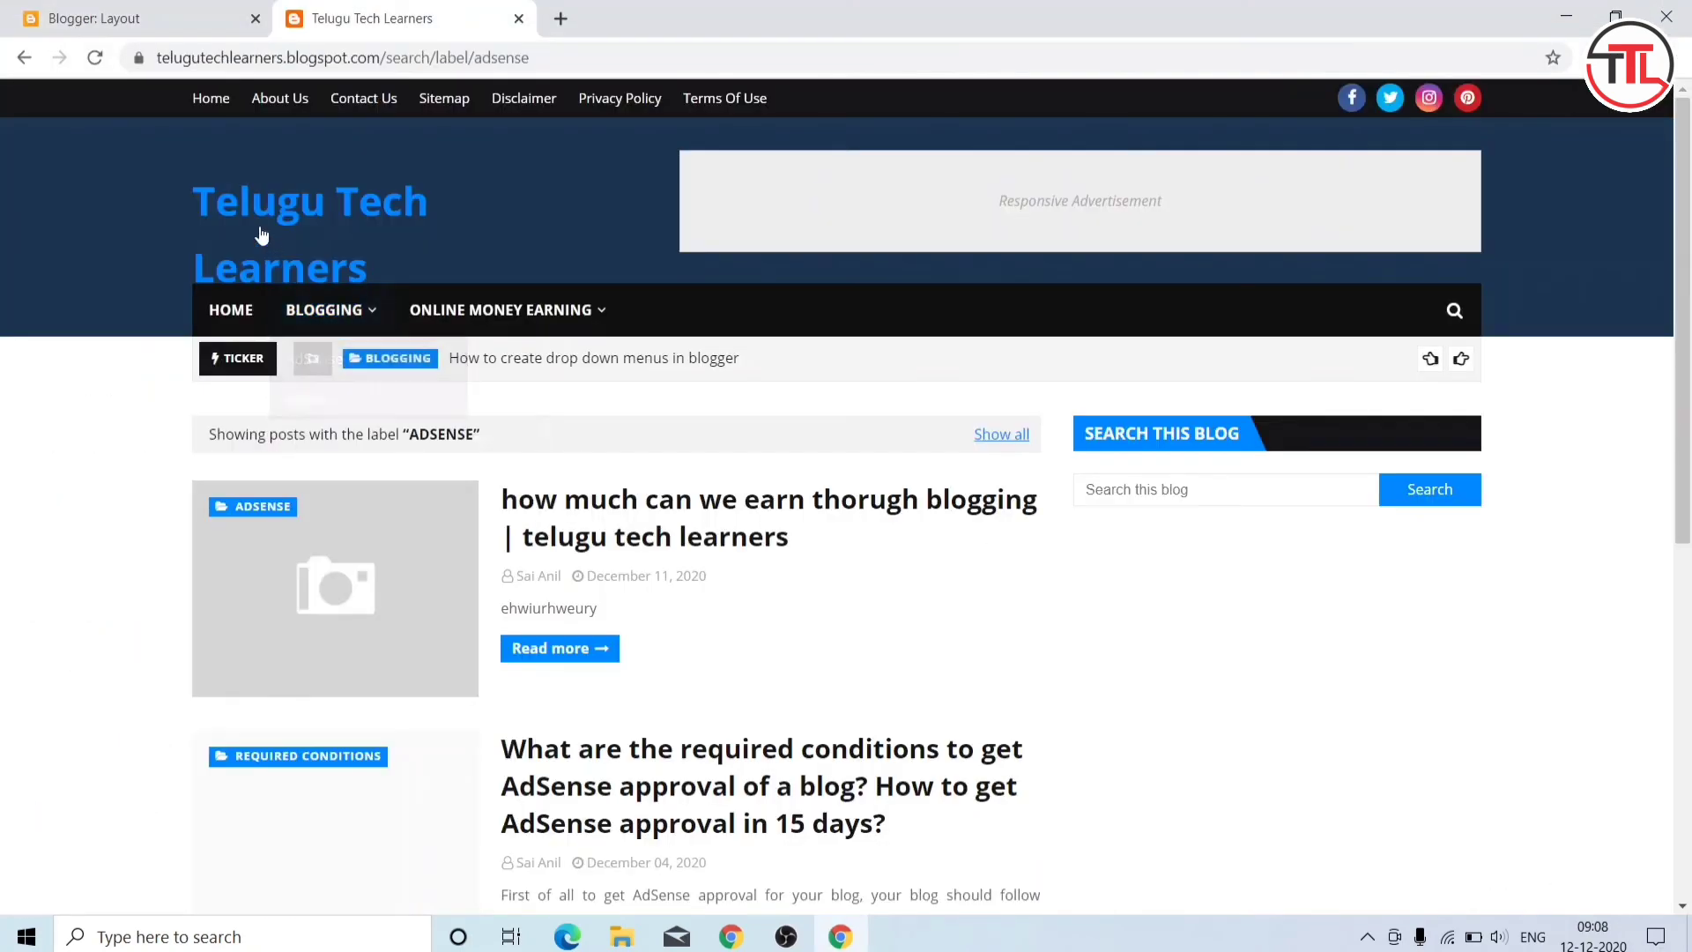
pyautogui.moveTo(325, 334)
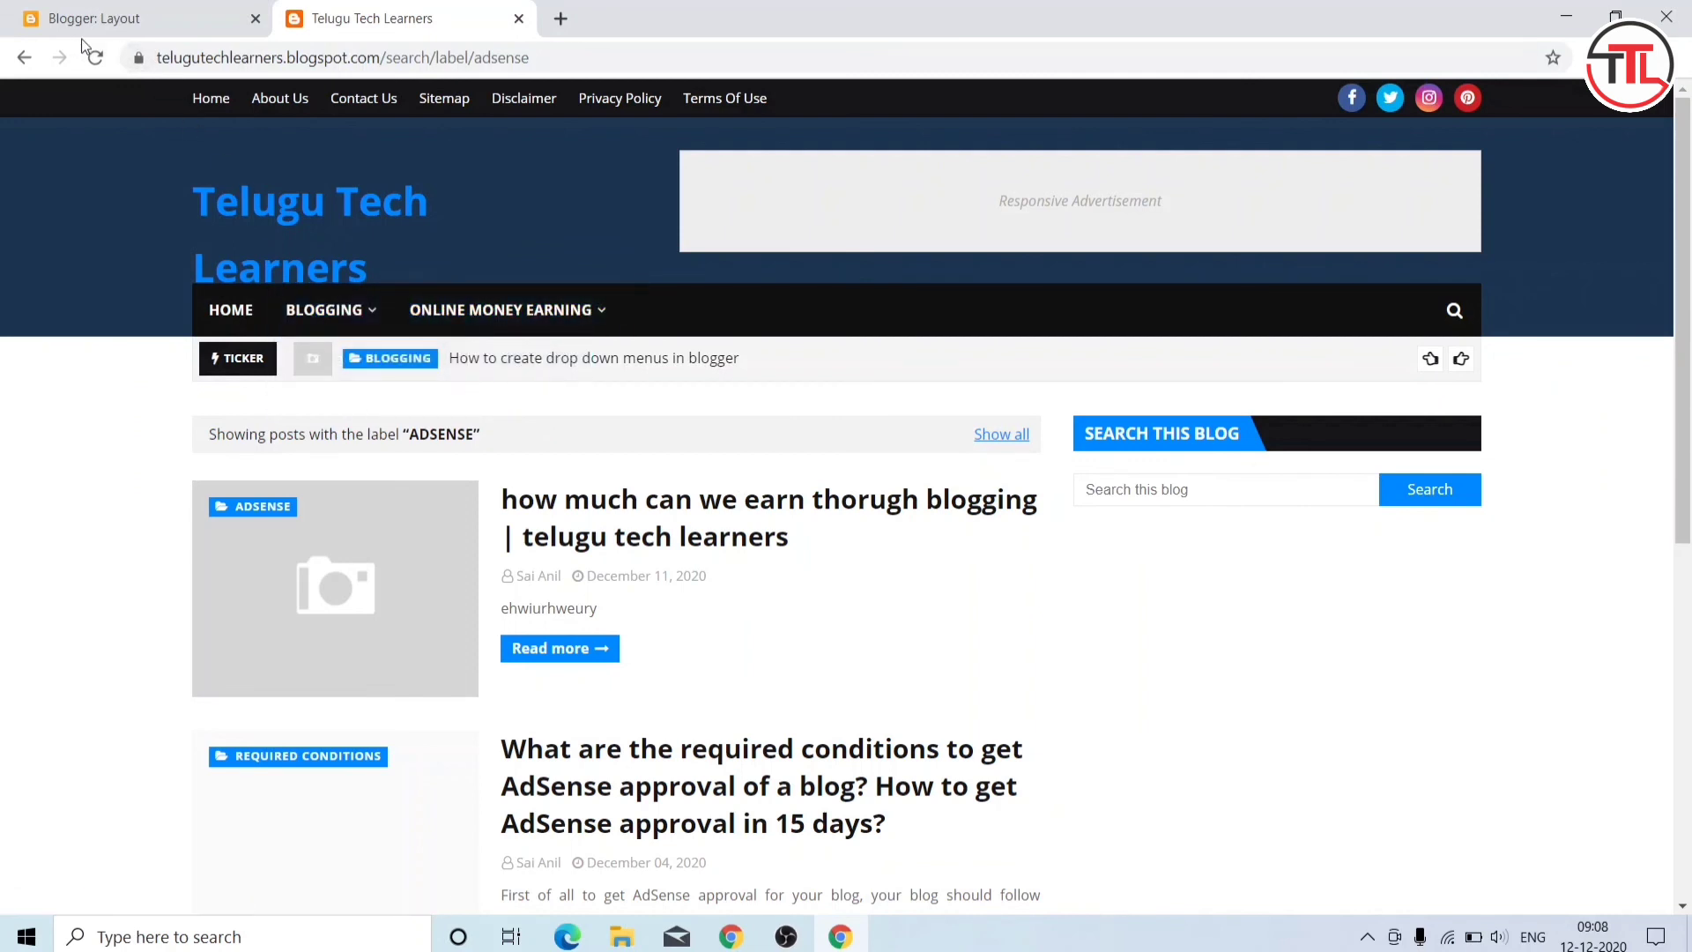
pyautogui.click(95, 58)
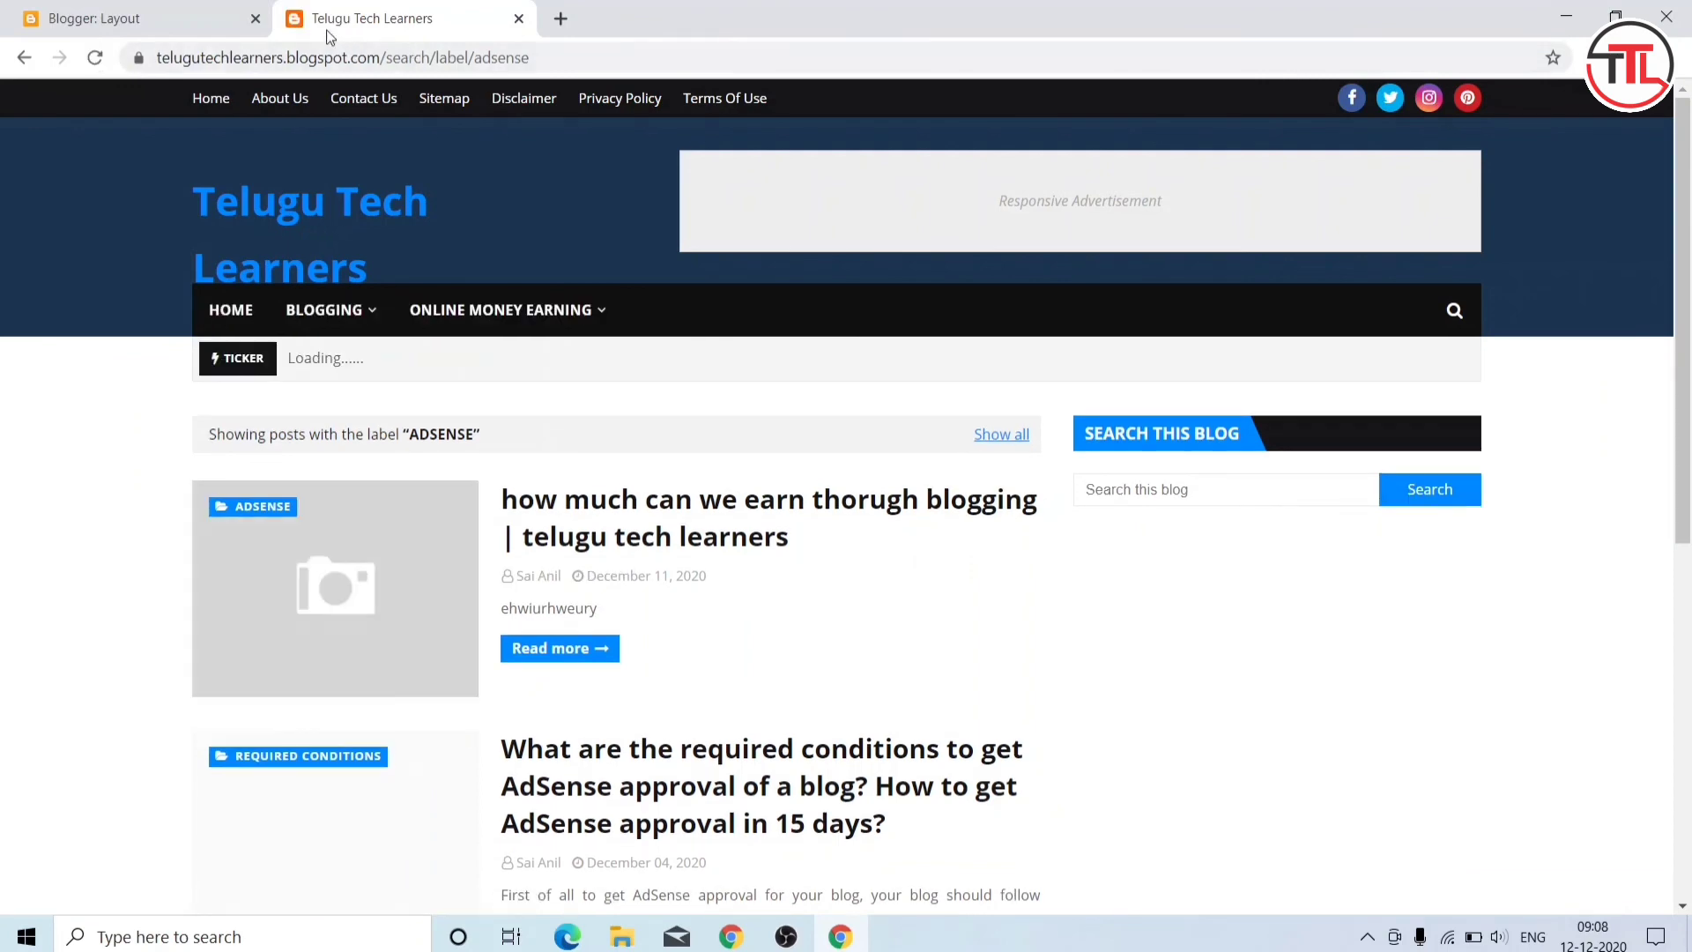
pyautogui.moveTo(333, 310)
pyautogui.moveTo(344, 400)
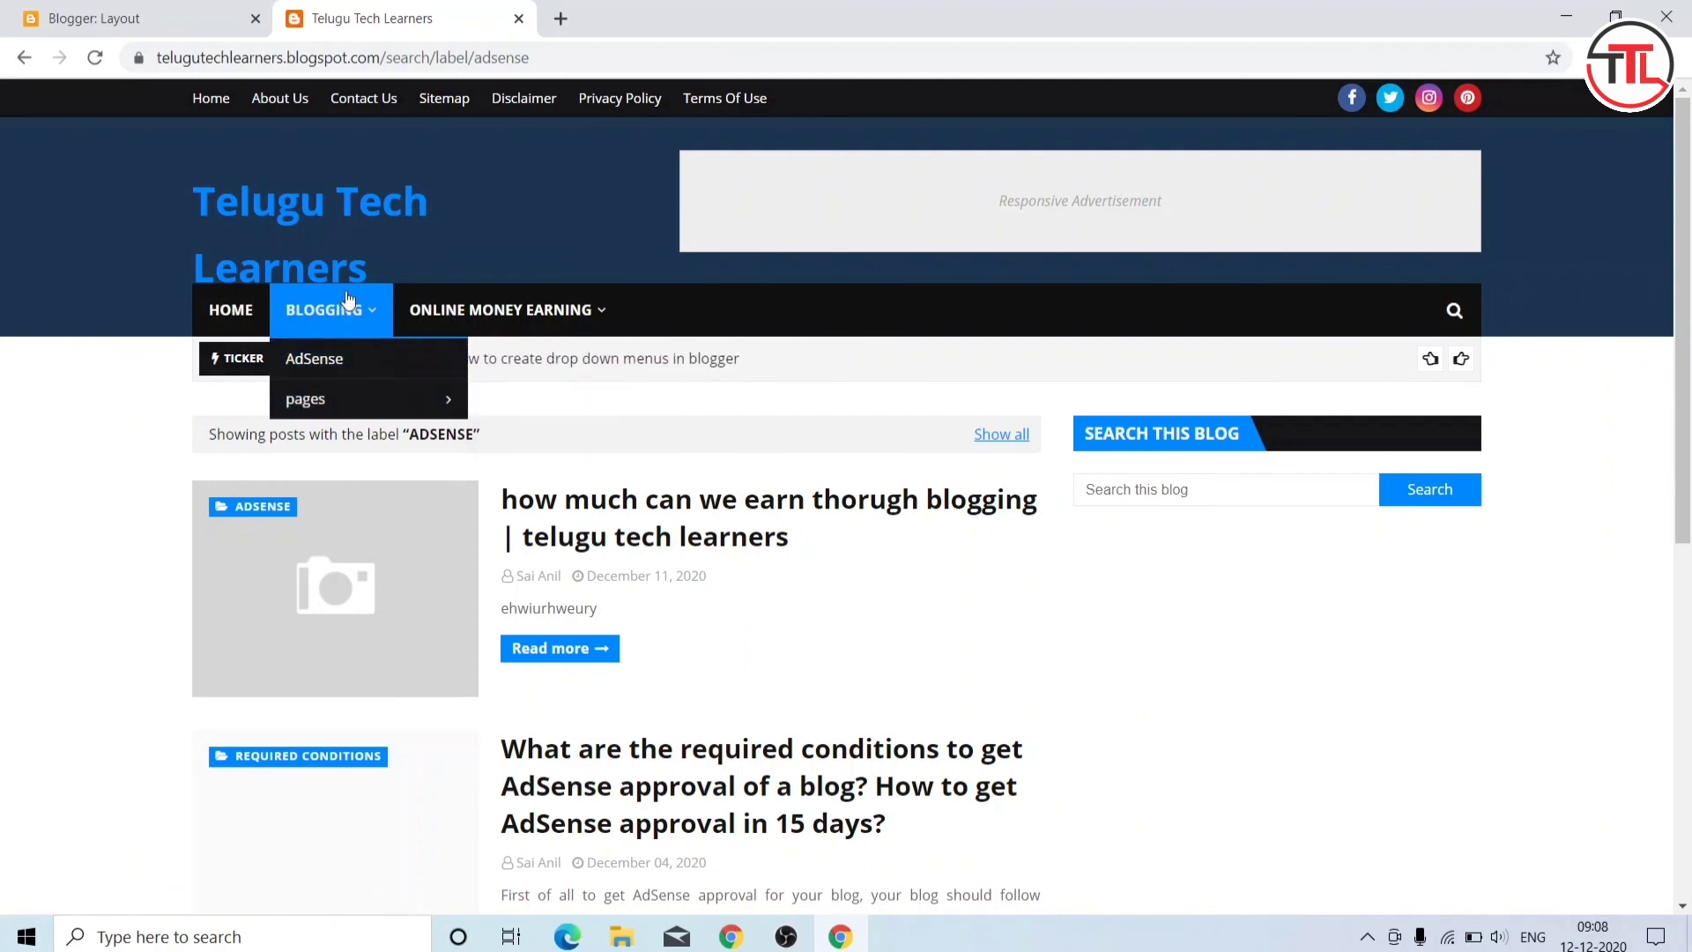
pyautogui.click(347, 400)
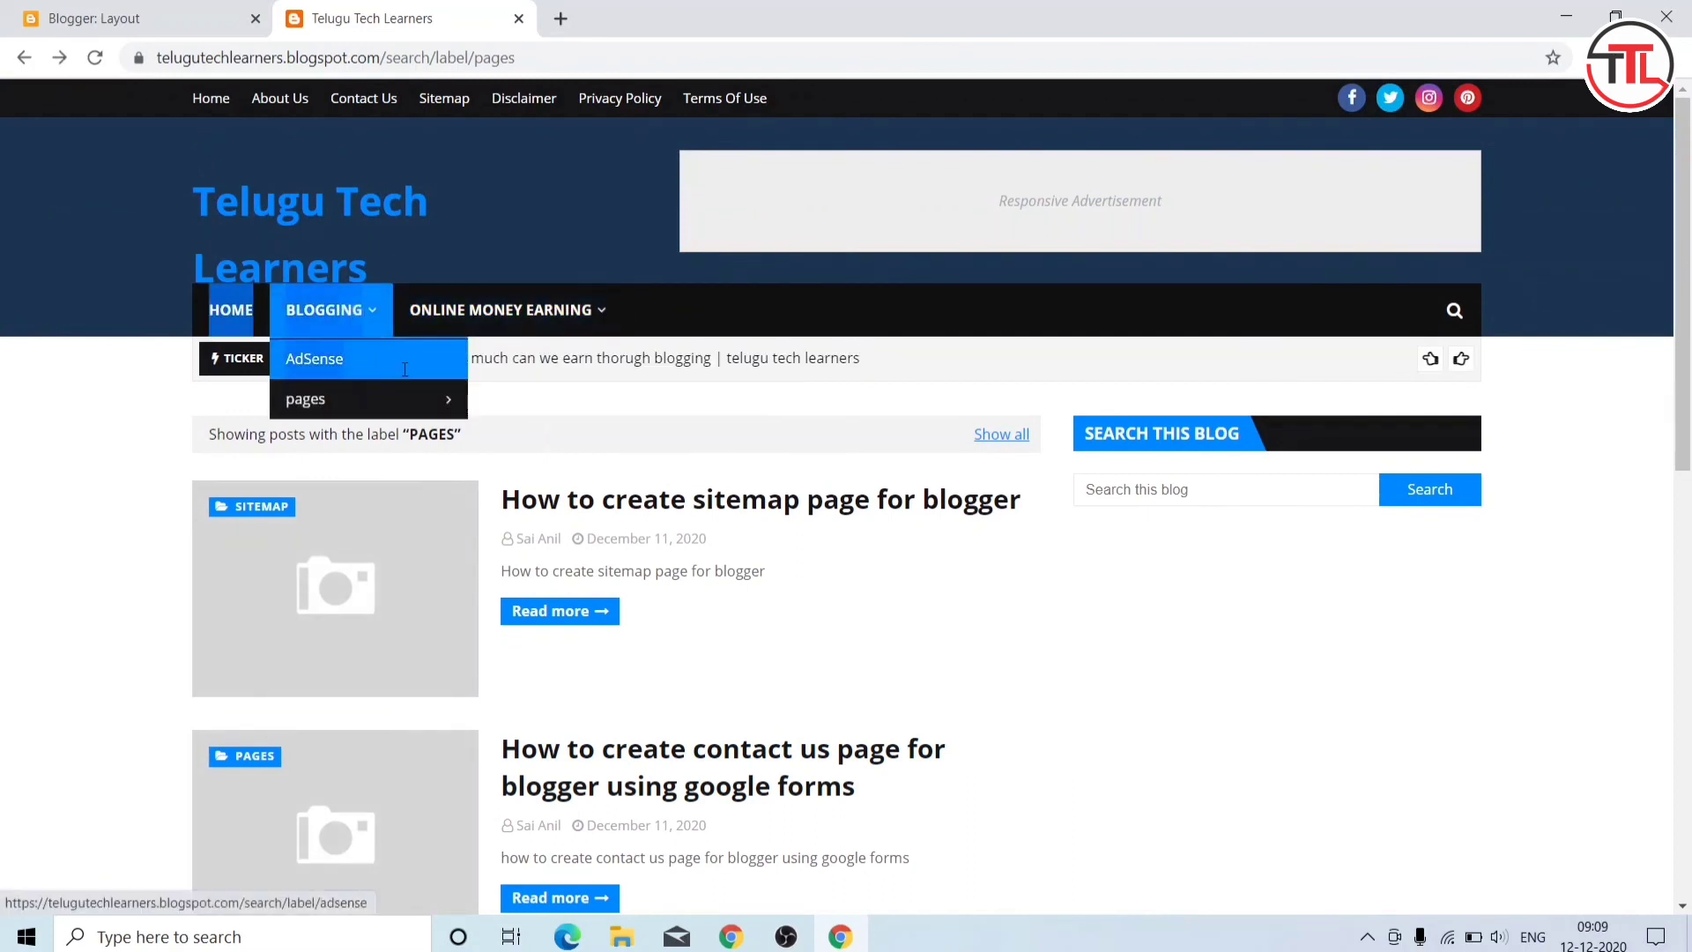
# Step: Check the sub-menu of pages under Blogging and the Online Money Earning drop-down on the live blog
pyautogui.moveTo(432, 399)
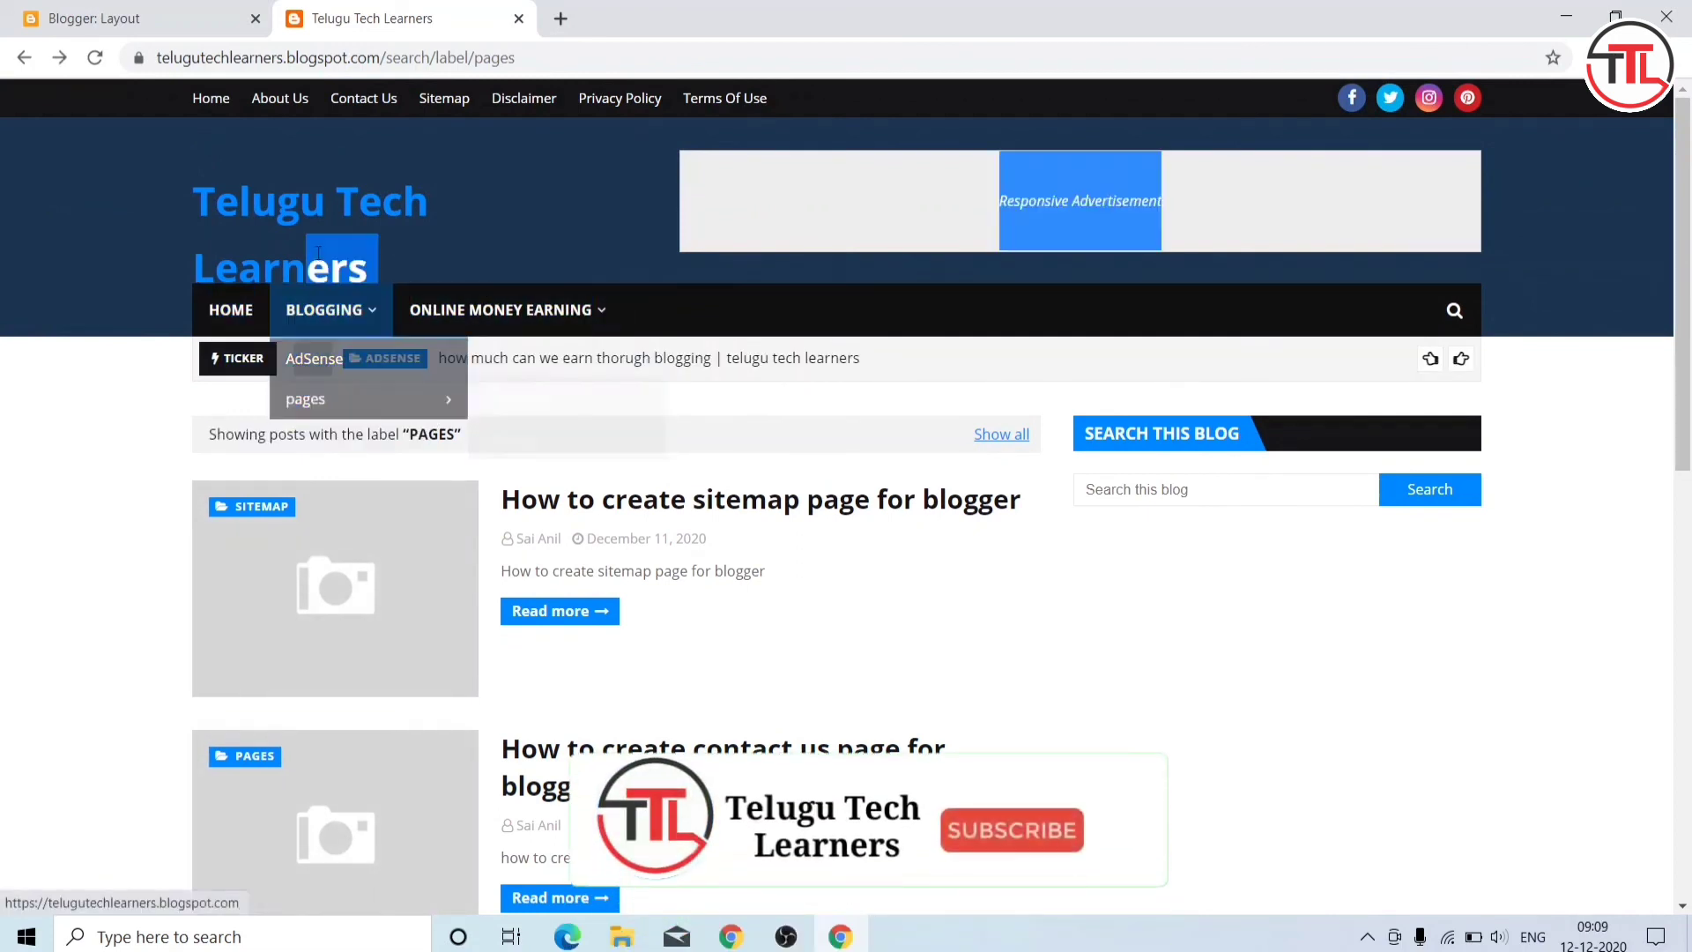
pyautogui.moveTo(434, 297)
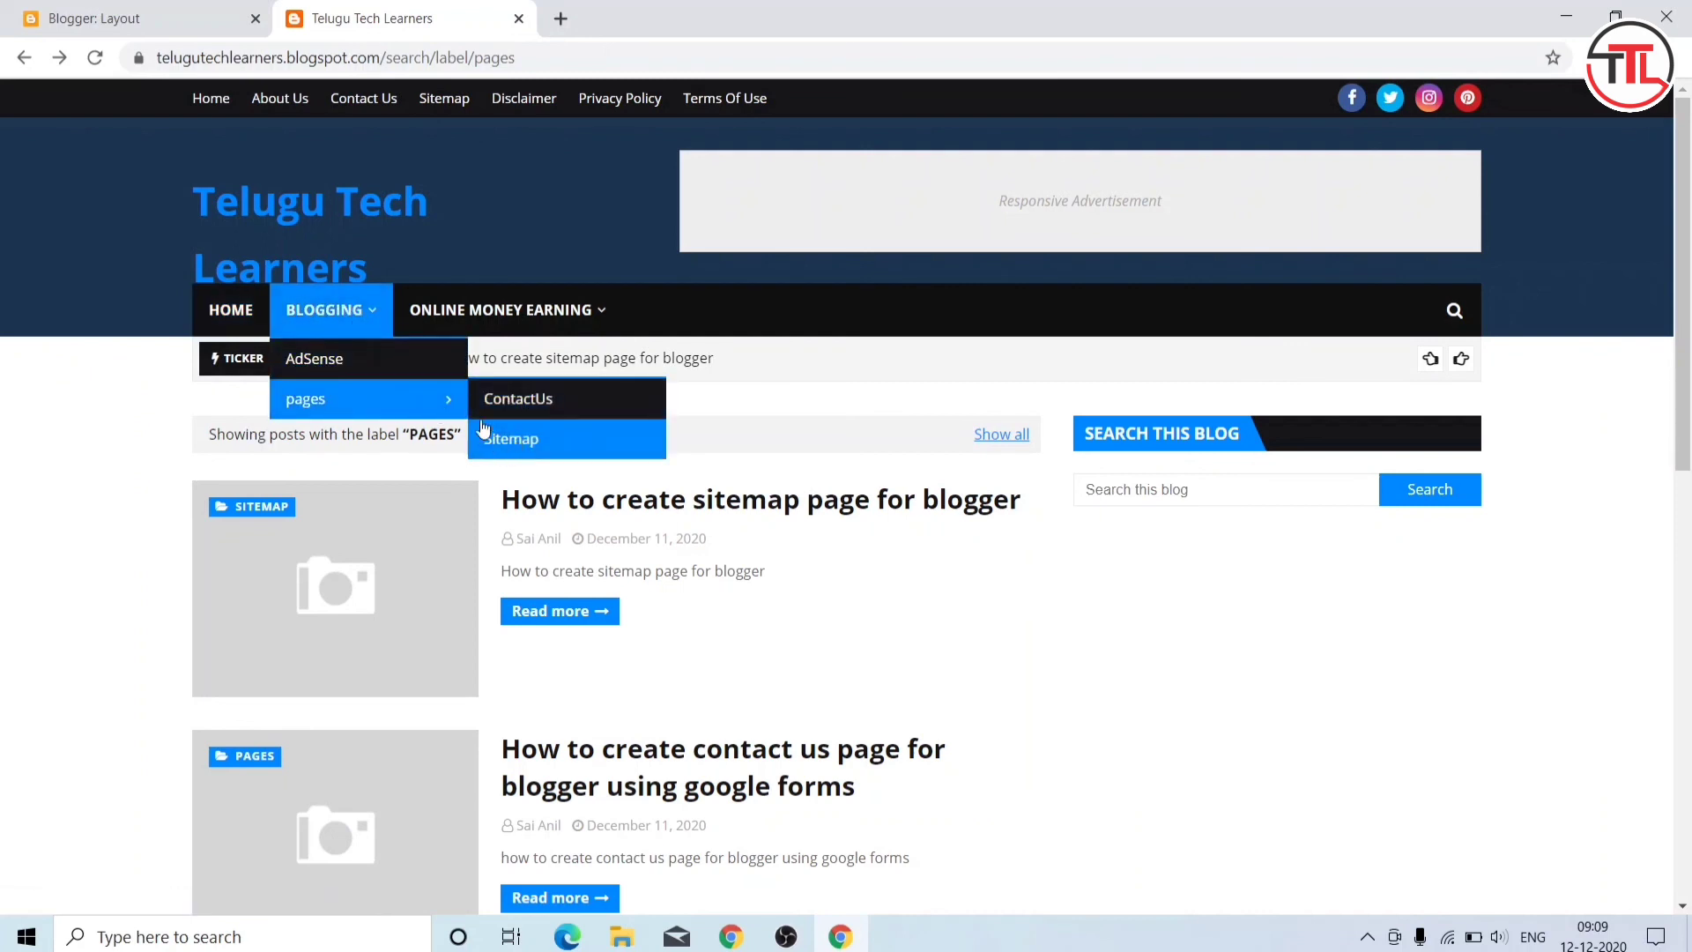
pyautogui.moveTo(503, 302)
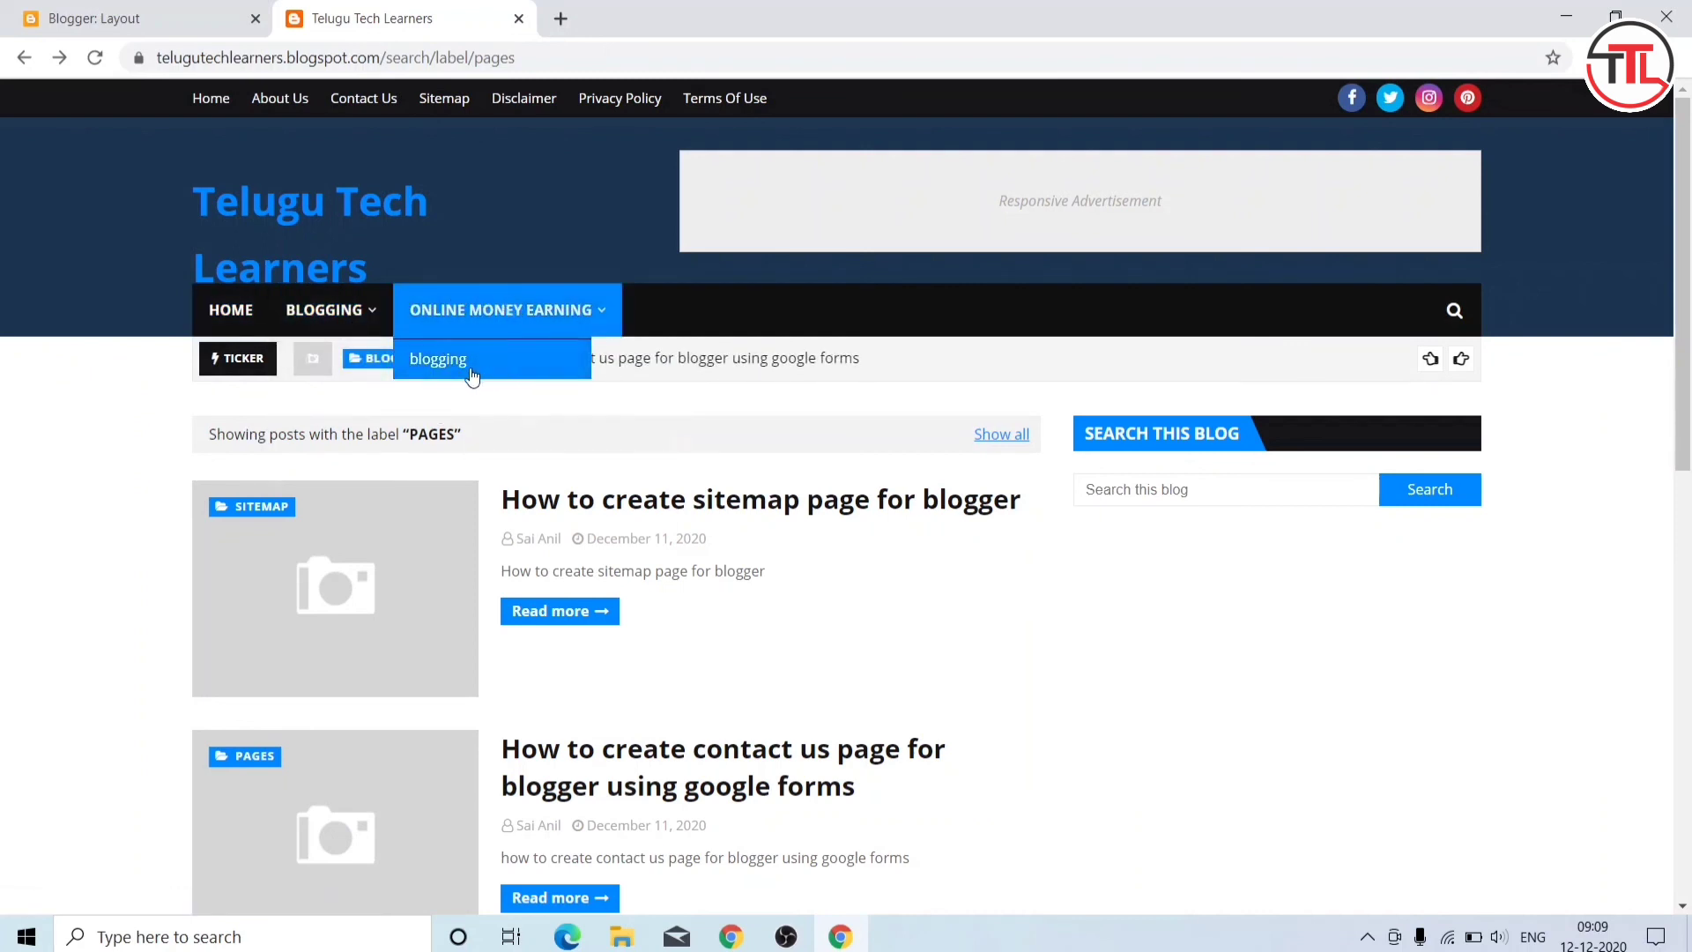